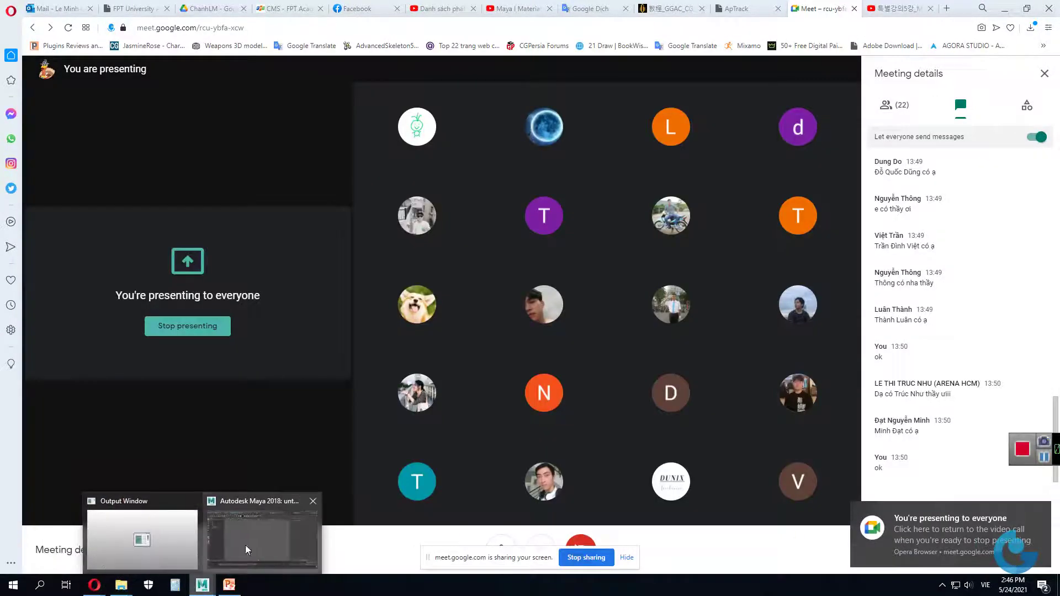
# Step: Switch from Google Meet to the Autodesk Maya 2018 window
pyautogui.click(245, 544)
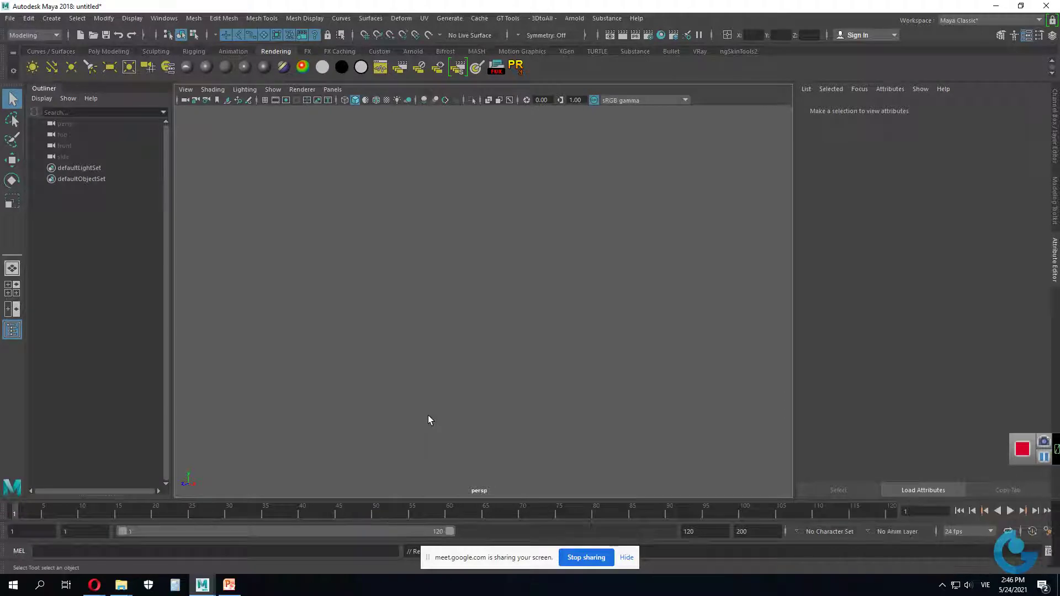
# Step: Set A2.1910.A0 as the current Maya project
pyautogui.click(627, 560)
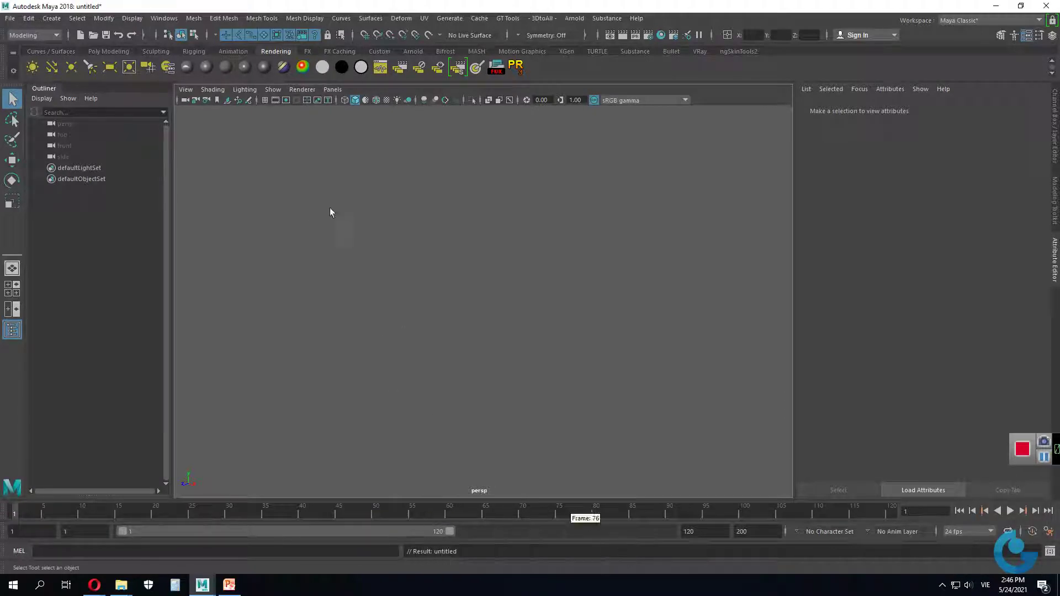
pyautogui.click(8, 21)
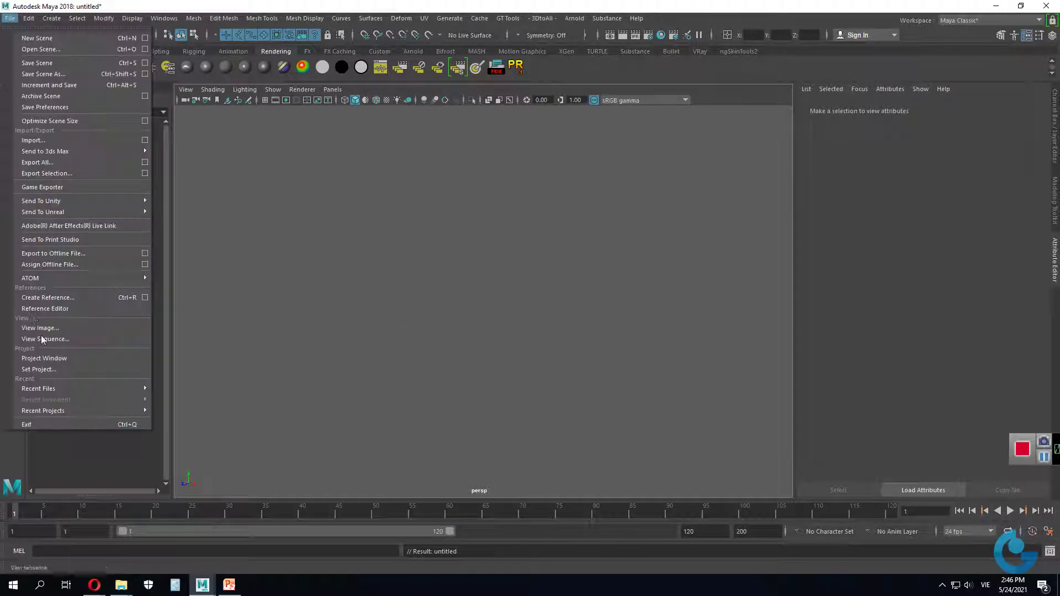
pyautogui.click(94, 366)
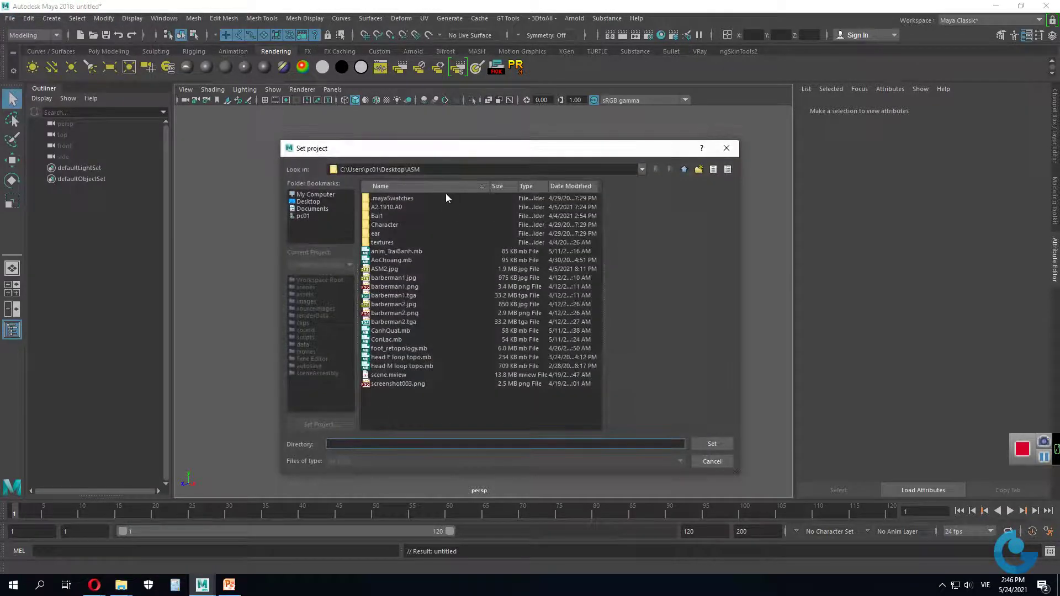
pyautogui.click(390, 208)
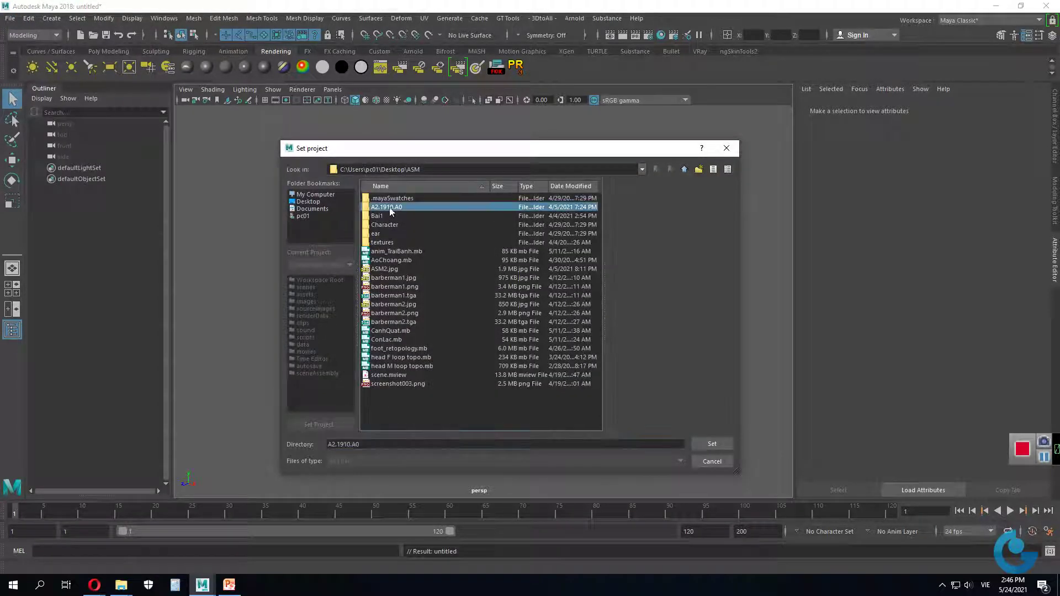
pyautogui.click(710, 445)
# Step: Open Modeling_2022_UV2c.mb without saving, dismissing the colour configuration errors and disabling the legacy view transform
pyautogui.click(10, 18)
pyautogui.click(41, 50)
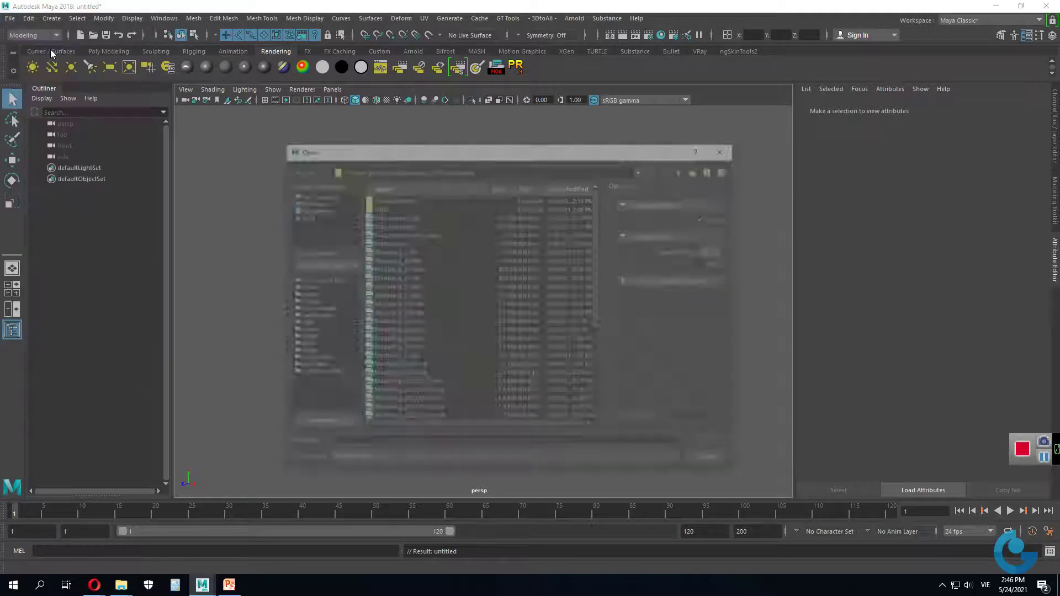
pyautogui.click(428, 288)
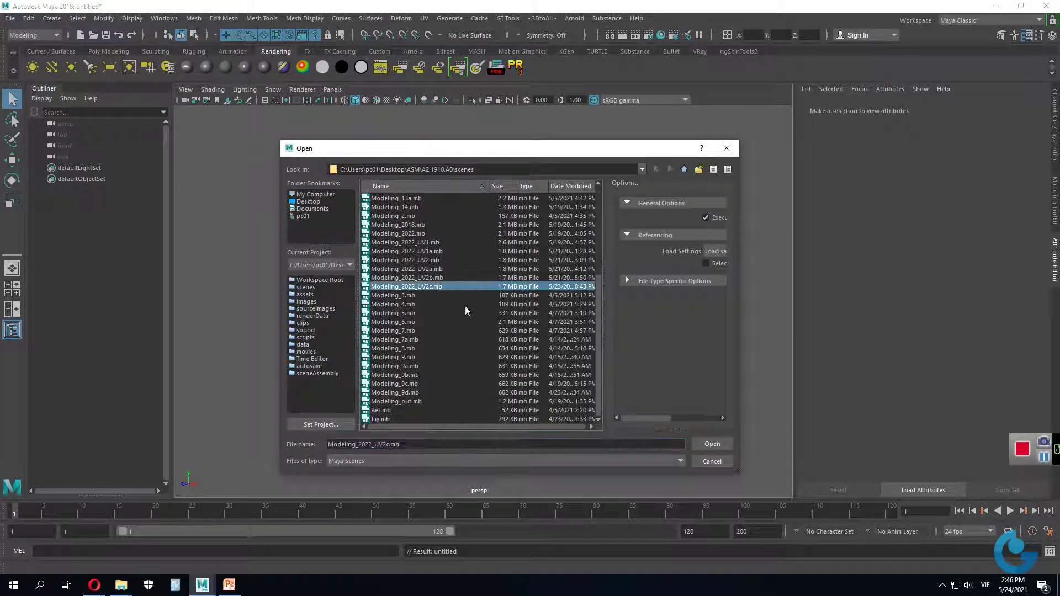
pyautogui.click(710, 443)
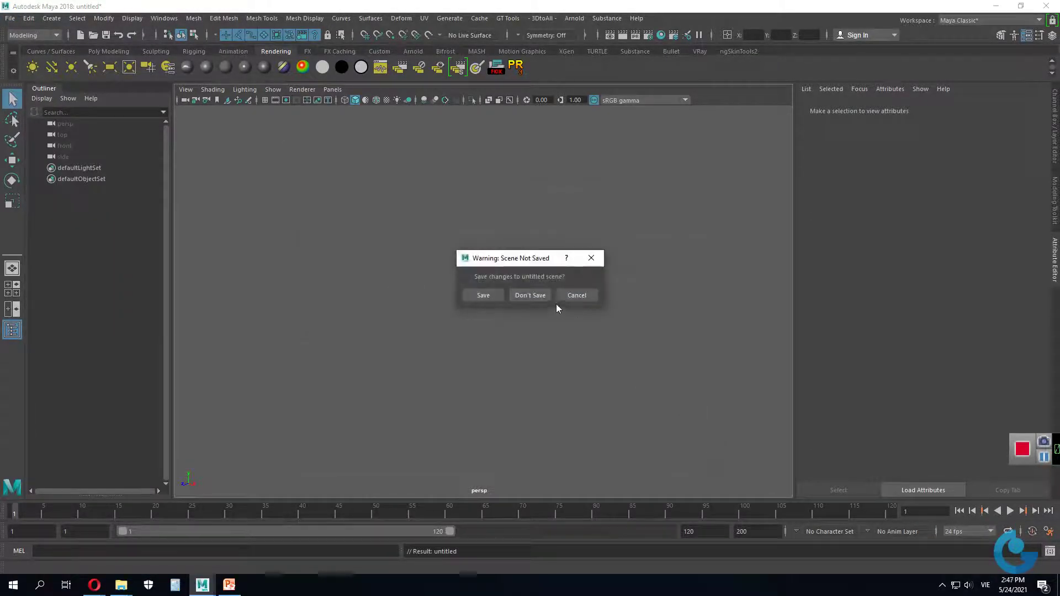
pyautogui.click(535, 297)
pyautogui.click(531, 299)
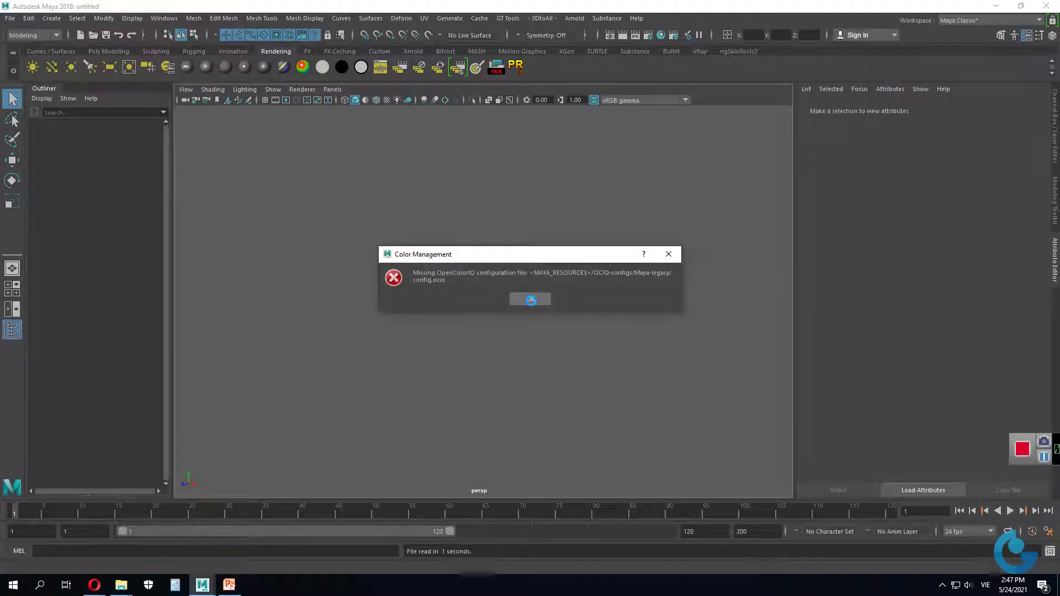
pyautogui.click(531, 300)
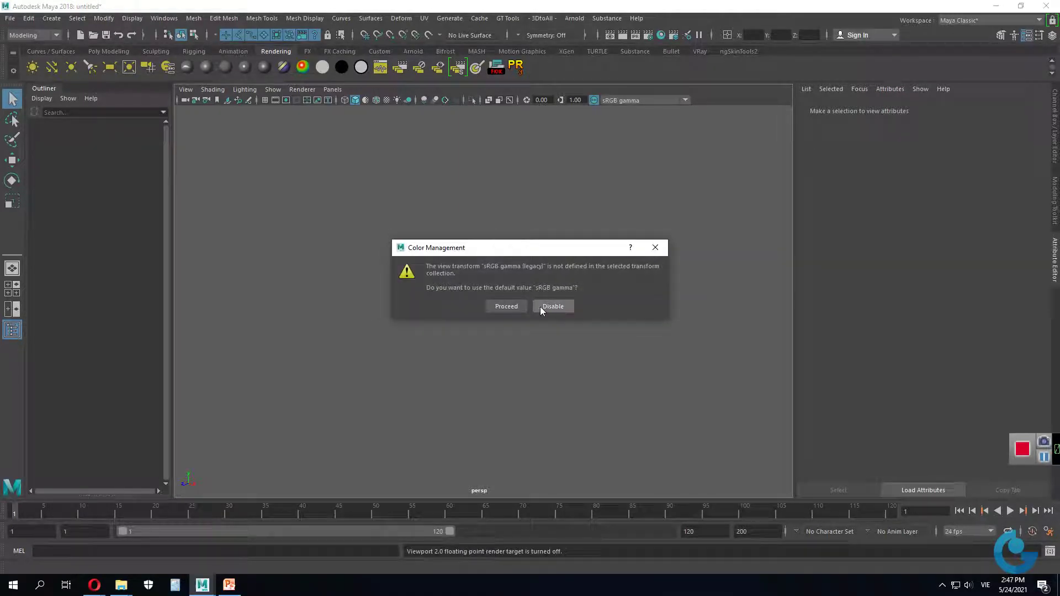
pyautogui.click(547, 305)
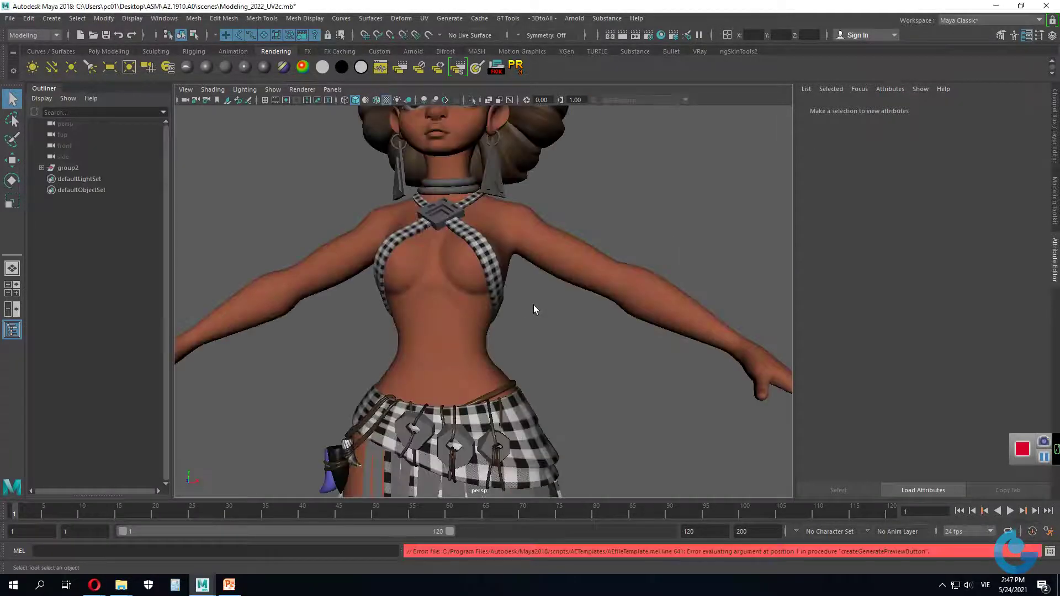
# Step: Orbit and zoom around the character from side and front, then open the Windows menu
pyautogui.scroll(-5, 611, 372)
pyautogui.moveTo(522, 324)
pyautogui.keyDown('alt'); pyautogui.mouseDown()
pyautogui.moveTo(612, 332)
pyautogui.moveTo(634, 365)
pyautogui.mouseUp(); pyautogui.keyUp('alt')
pyautogui.scroll(5, 611, 333)
pyautogui.scroll(-5, 537, 346)
pyautogui.moveTo(538, 346)
pyautogui.keyDown('alt'); pyautogui.mouseDown()
pyautogui.moveTo(582, 314)
pyautogui.moveTo(535, 320)
pyautogui.moveTo(544, 320)
pyautogui.mouseUp(); pyautogui.keyUp('alt')
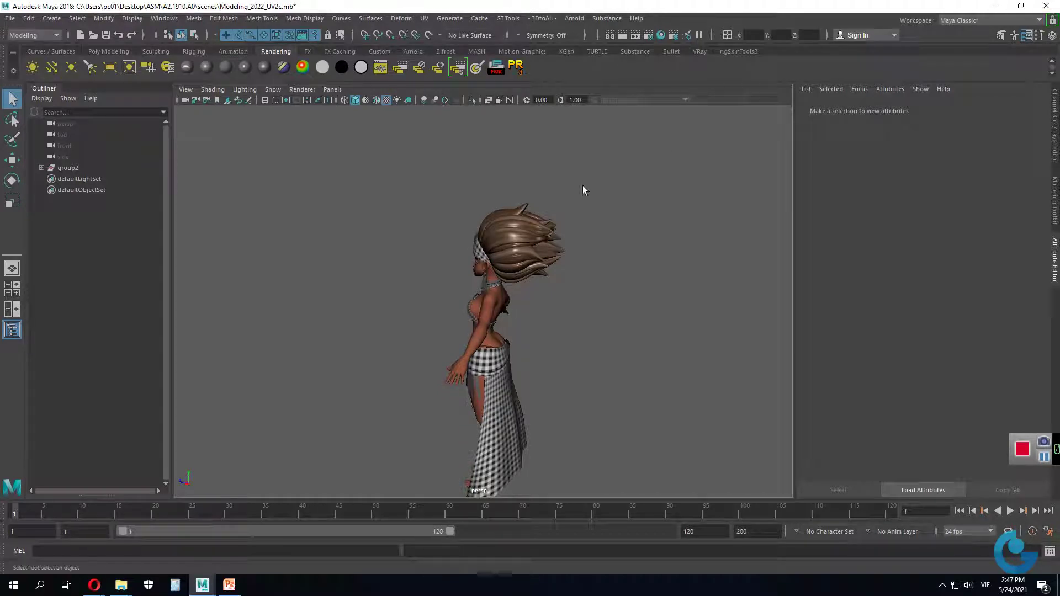
pyautogui.moveTo(516, 208)
pyautogui.keyDown('alt'); pyautogui.mouseDown()
pyautogui.moveTo(579, 303)
pyautogui.moveTo(579, 274)
pyautogui.moveTo(521, 303)
pyautogui.mouseUp(); pyautogui.keyUp('alt')
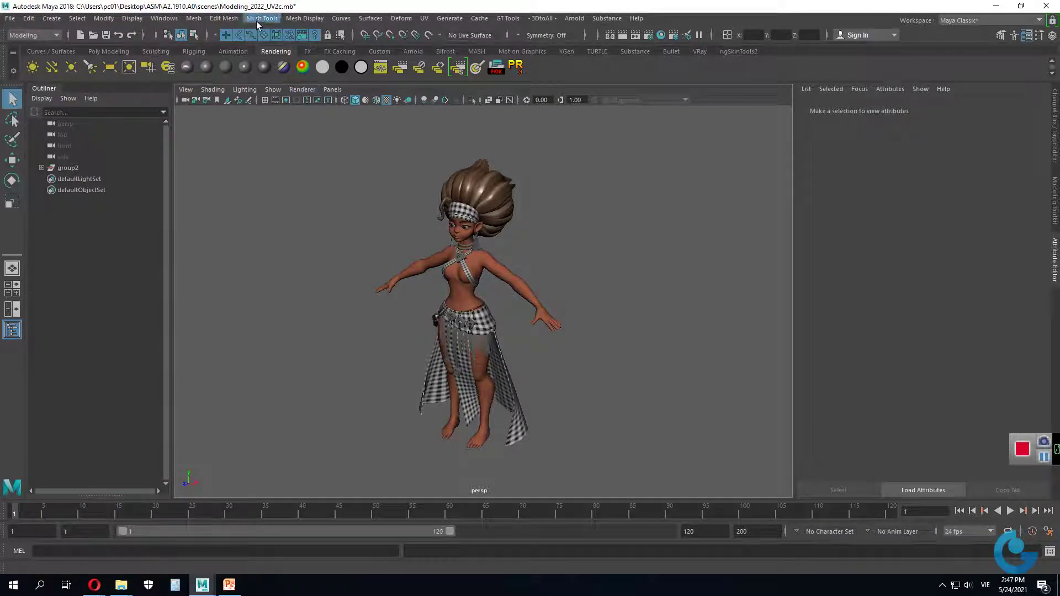
pyautogui.click(164, 18)
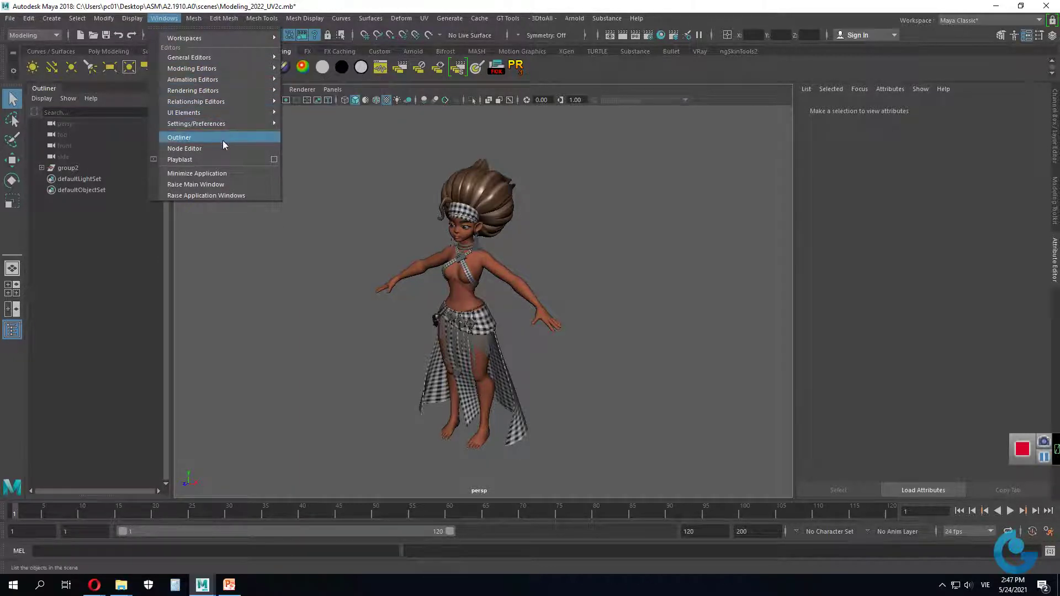
pyautogui.moveTo(197, 123)
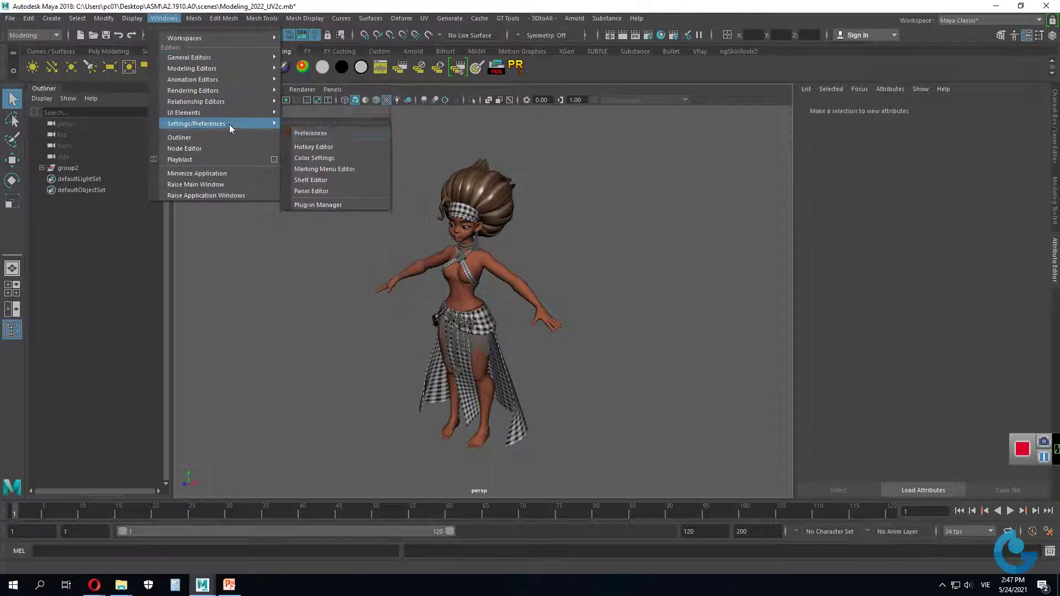
# Step: Enable Color Management in Preferences, save, and orbit to a three-quarter view of the character
pyautogui.click(340, 135)
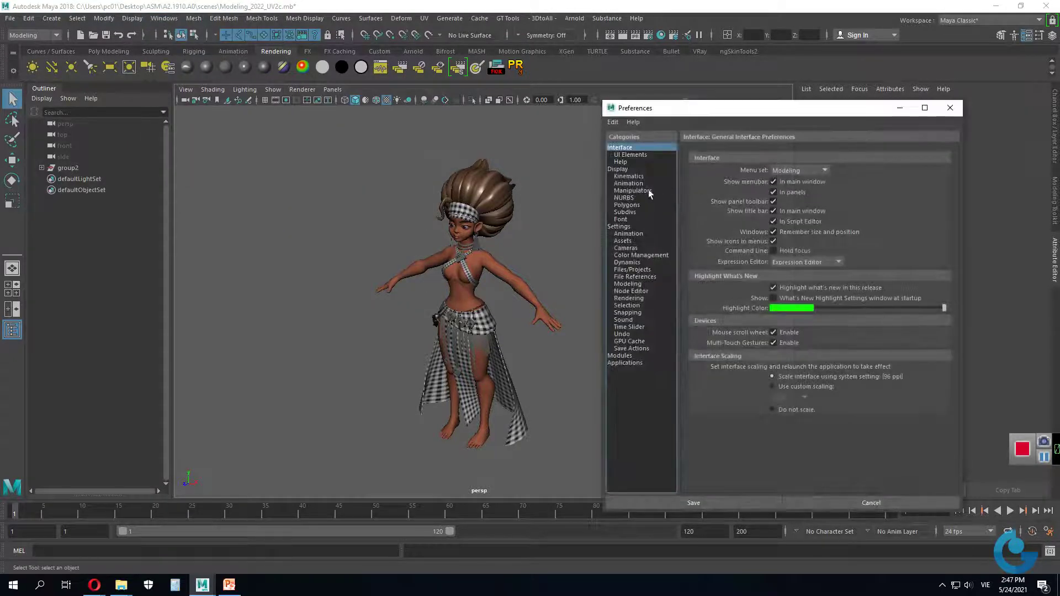
pyautogui.click(626, 255)
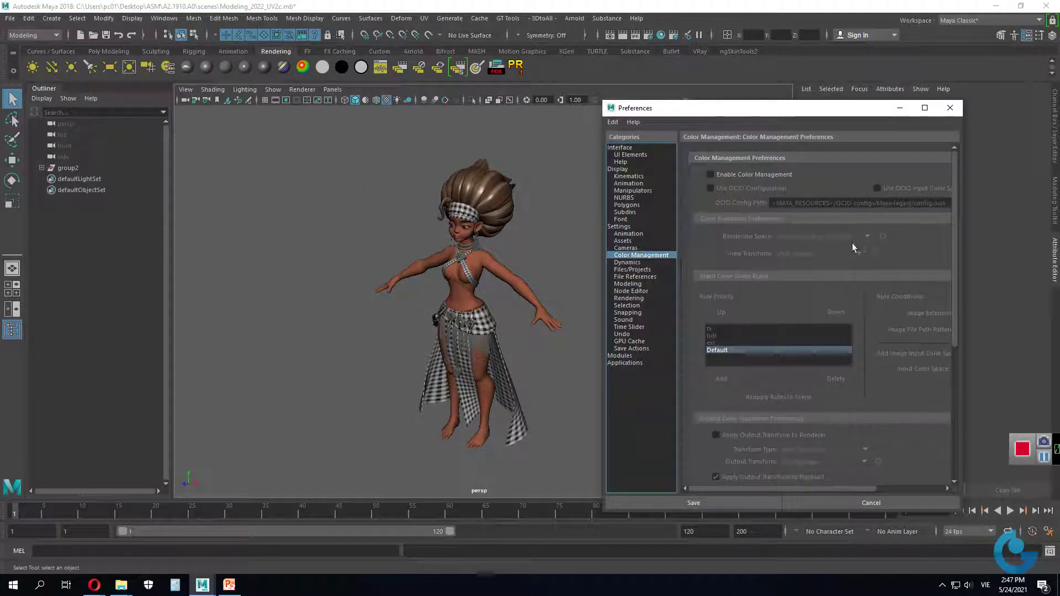
pyautogui.click(711, 174)
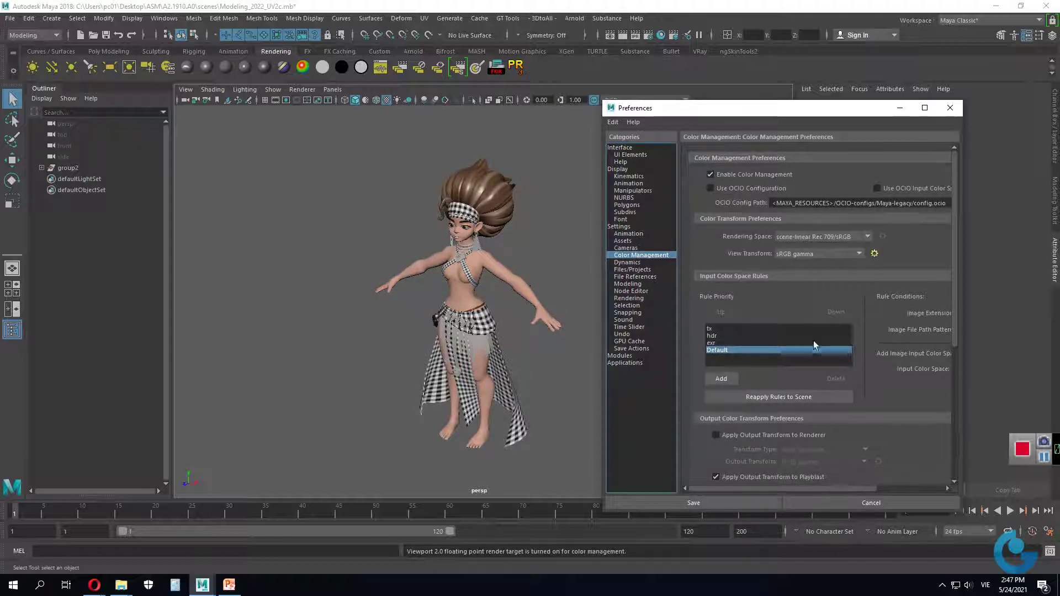
pyautogui.click(727, 505)
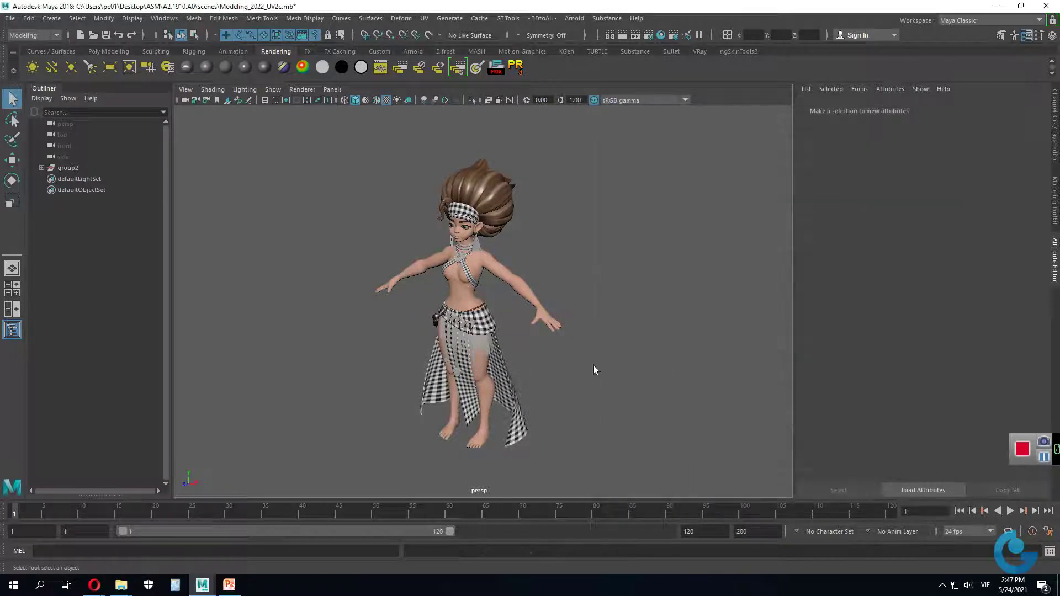
pyautogui.keyDown('alt'); pyautogui.moveTo(499, 303); pyautogui.dragTo(547, 303); pyautogui.keyUp('alt')
pyautogui.moveTo(547, 302)
pyautogui.keyDown('alt'); pyautogui.mouseDown(button='right')
pyautogui.moveTo(580, 300)
pyautogui.moveTo(589, 330)
pyautogui.moveTo(544, 302)
pyautogui.mouseUp(button='right'); pyautogui.keyUp('alt')
pyautogui.keyDown('alt'); pyautogui.moveTo(543, 303); pyautogui.dragTo(464, 305); pyautogui.keyUp('alt')
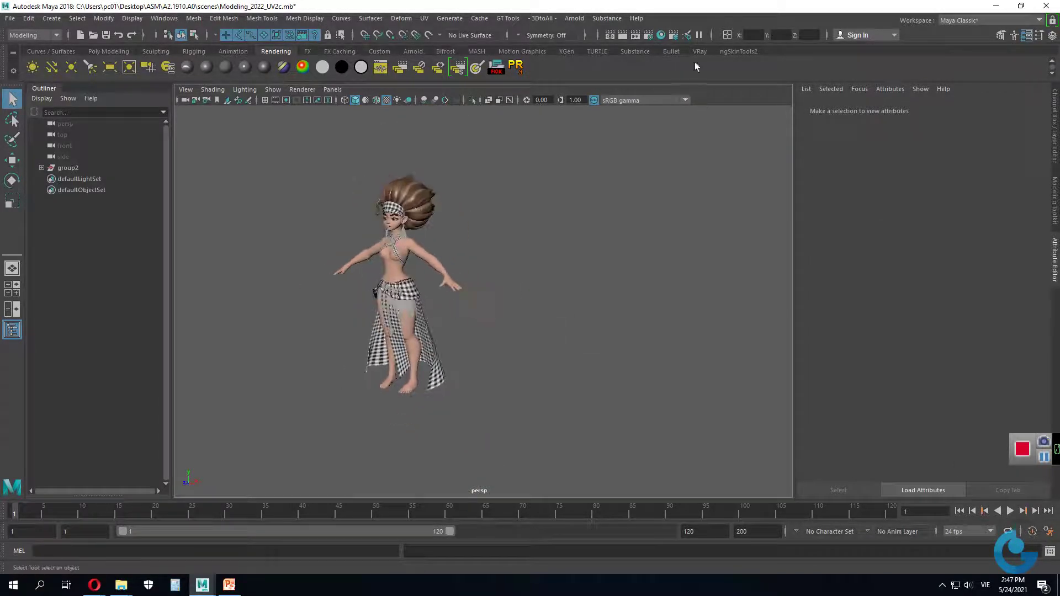
# Step: Switch to the UV Editing workspace and center the character in the viewport
pyautogui.click(962, 21)
pyautogui.click(963, 87)
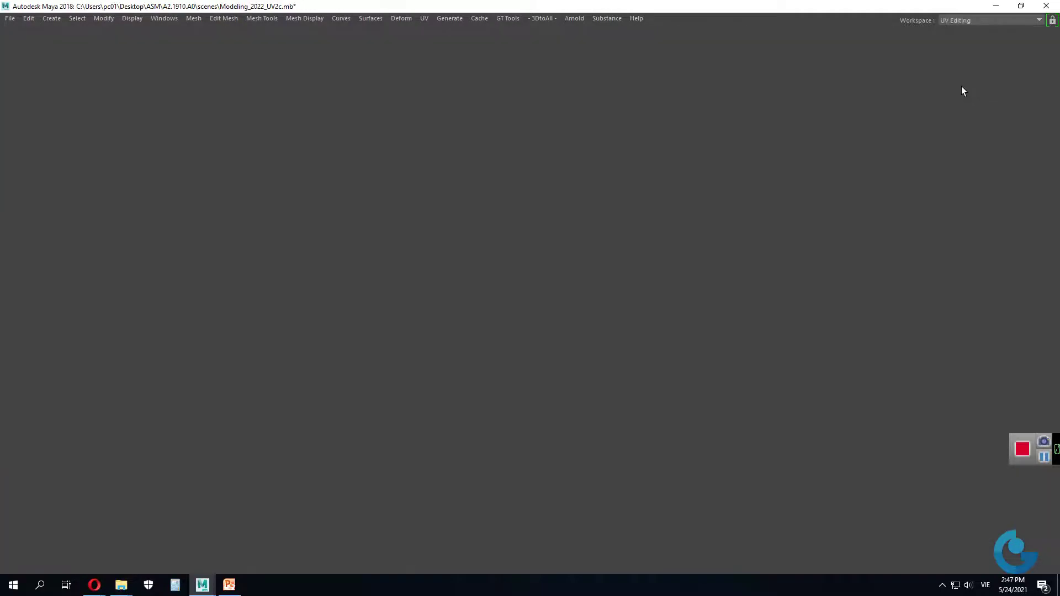
pyautogui.keyDown('alt'); pyautogui.moveTo(156, 292); pyautogui.dragTo(182, 293); pyautogui.keyUp('alt')
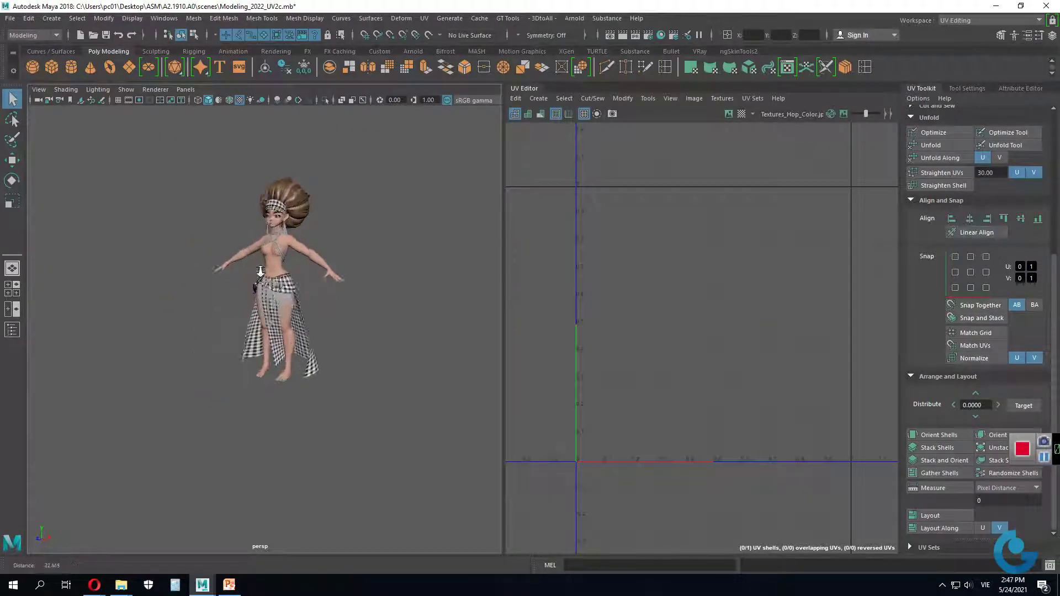
pyautogui.keyDown('alt'); pyautogui.moveTo(182, 292); pyautogui.dragTo(221, 276, button='right'); pyautogui.keyUp('alt')
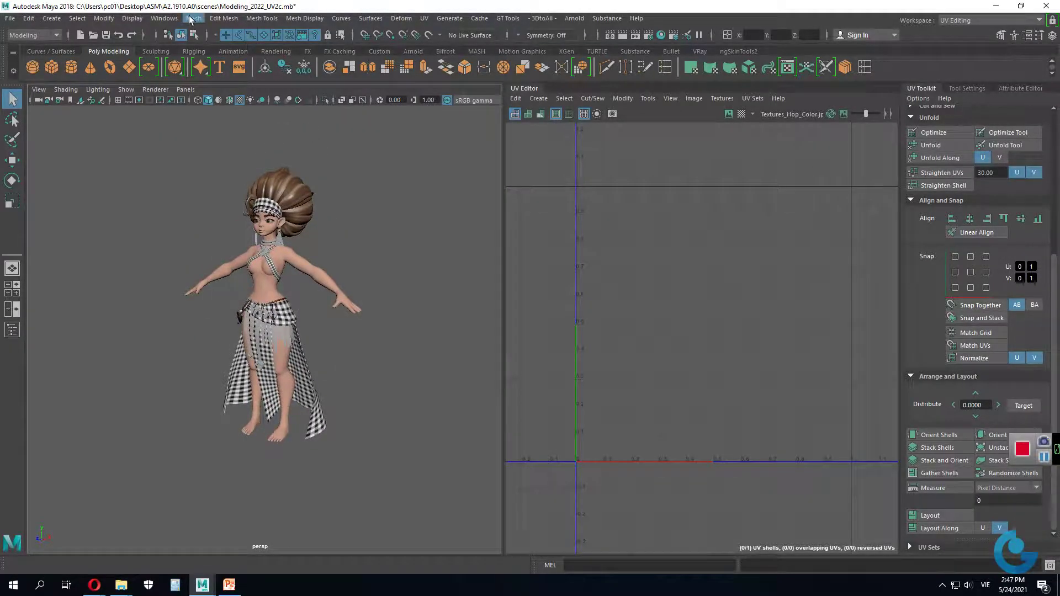
# Step: Open the Outliner and expand group2 to list its parts
pyautogui.click(164, 18)
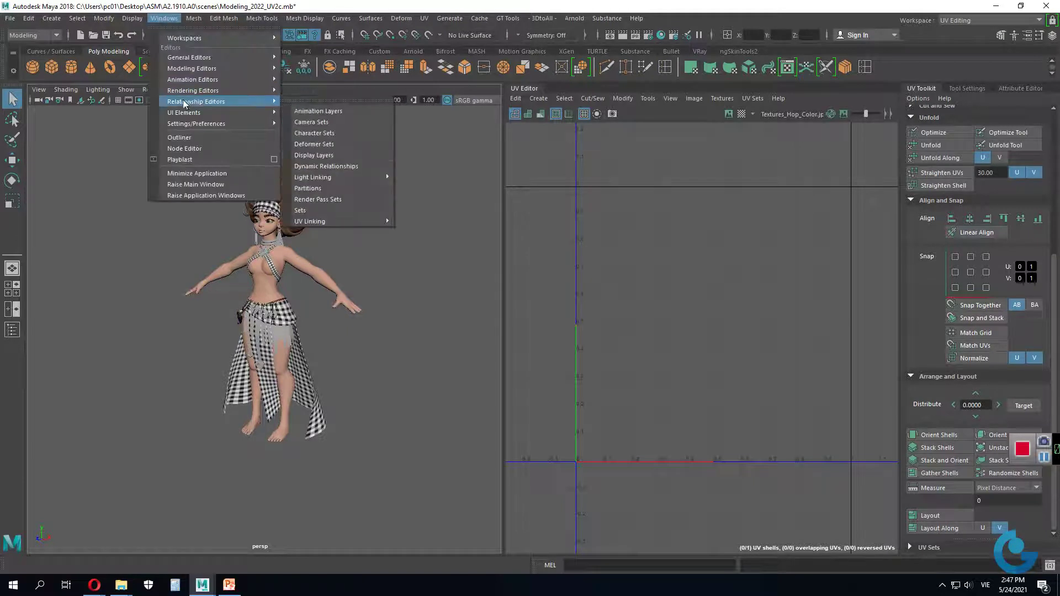
pyautogui.click(189, 137)
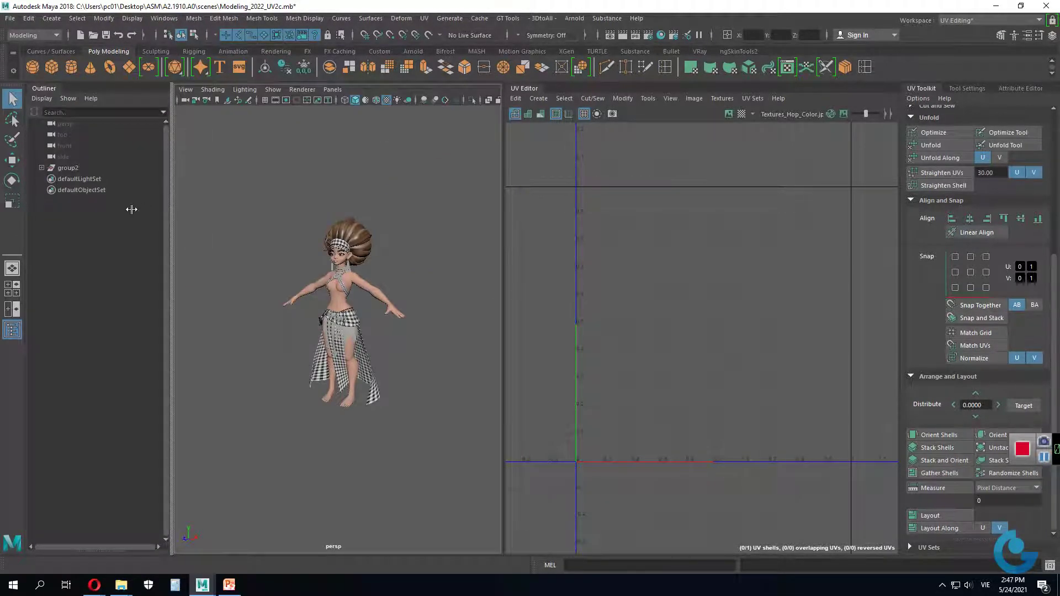
pyautogui.click(42, 168)
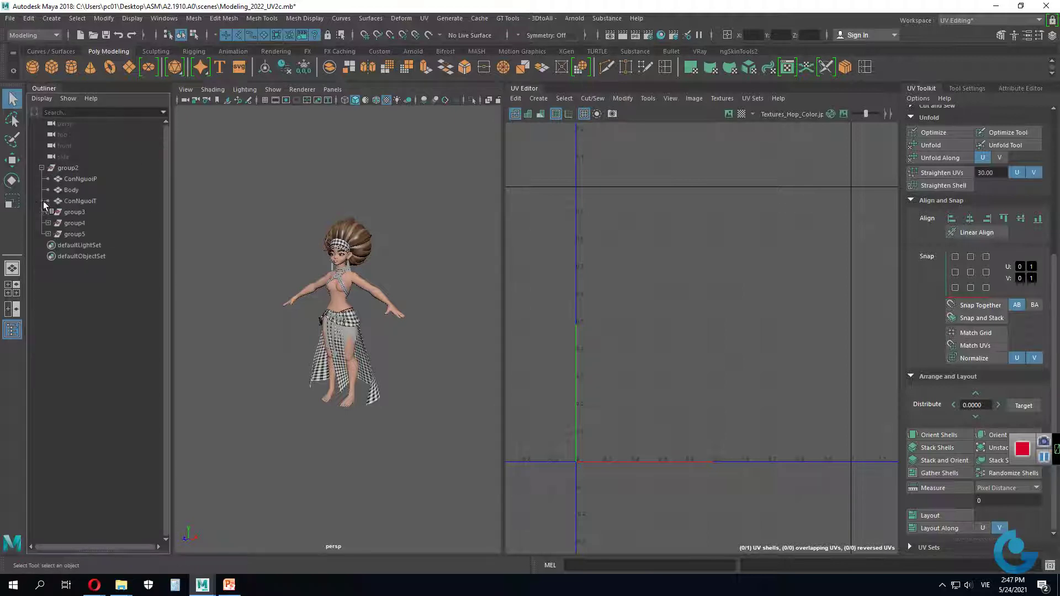
# Step: Load group5's UV layout in the UV Editor
pyautogui.click(78, 233)
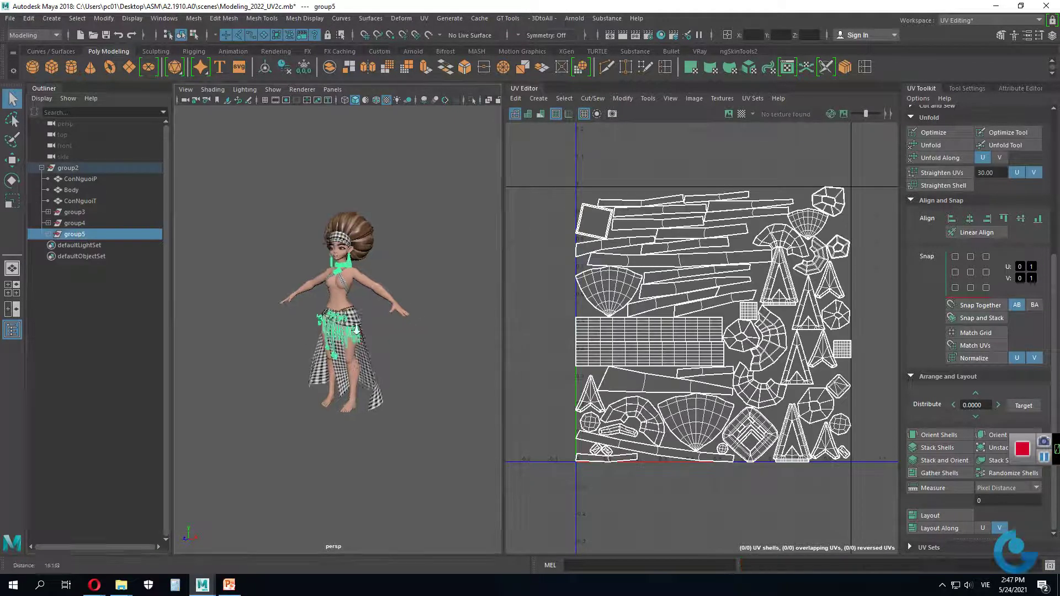
pyautogui.scroll(5, 419, 338)
pyautogui.scroll(2, 434, 338)
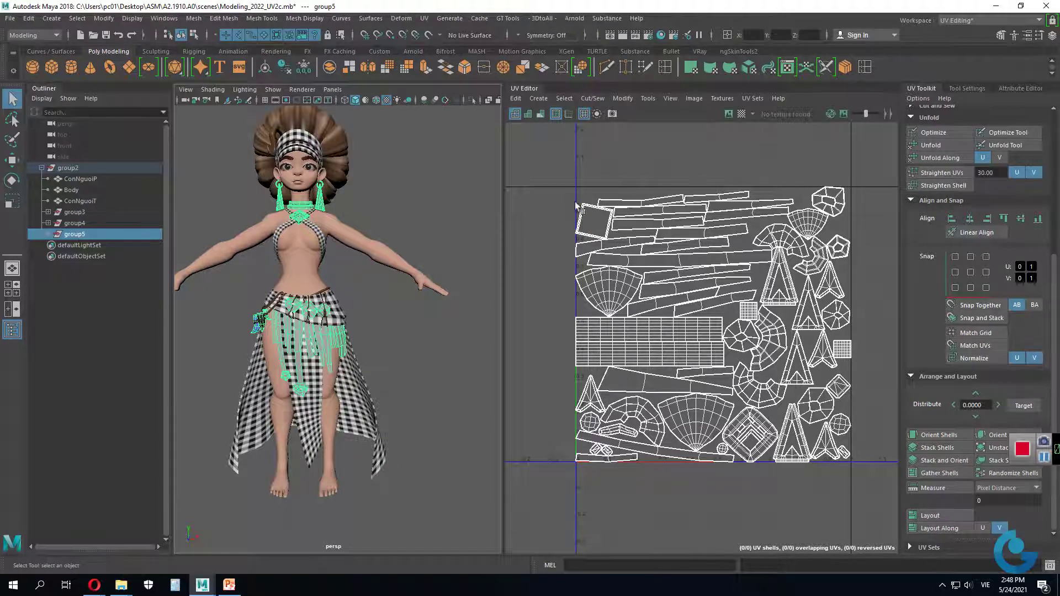
# Step: View group4's UV shells and orbit around the skirt from the side and back
pyautogui.click(78, 224)
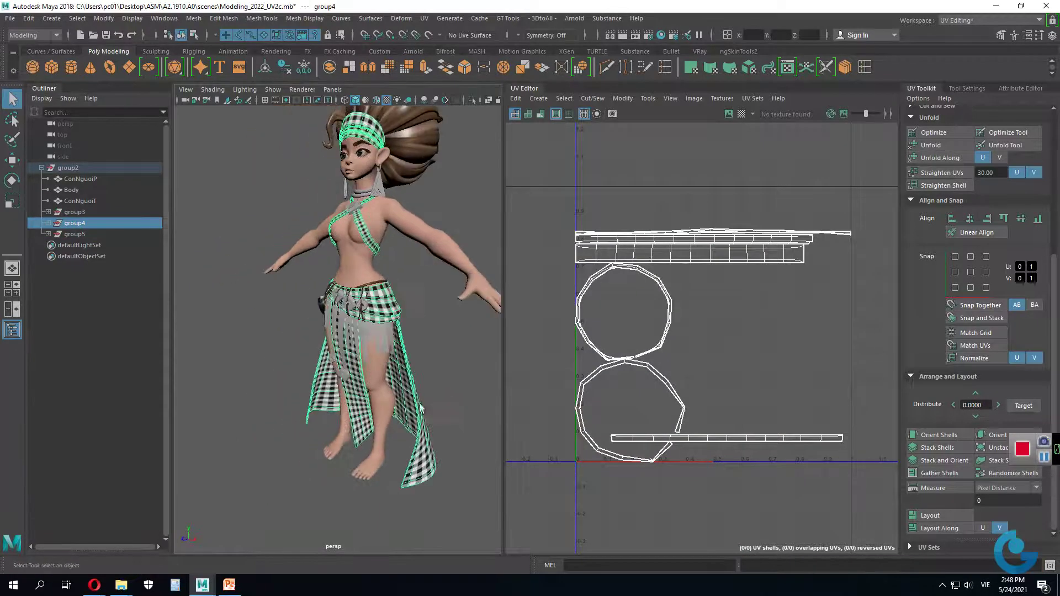
pyautogui.keyDown('alt'); pyautogui.moveTo(386, 331); pyautogui.dragTo(406, 381); pyautogui.keyUp('alt')
pyautogui.scroll(3, 406, 381)
pyautogui.scroll(2, 405, 381)
pyautogui.scroll(2, 473, 359)
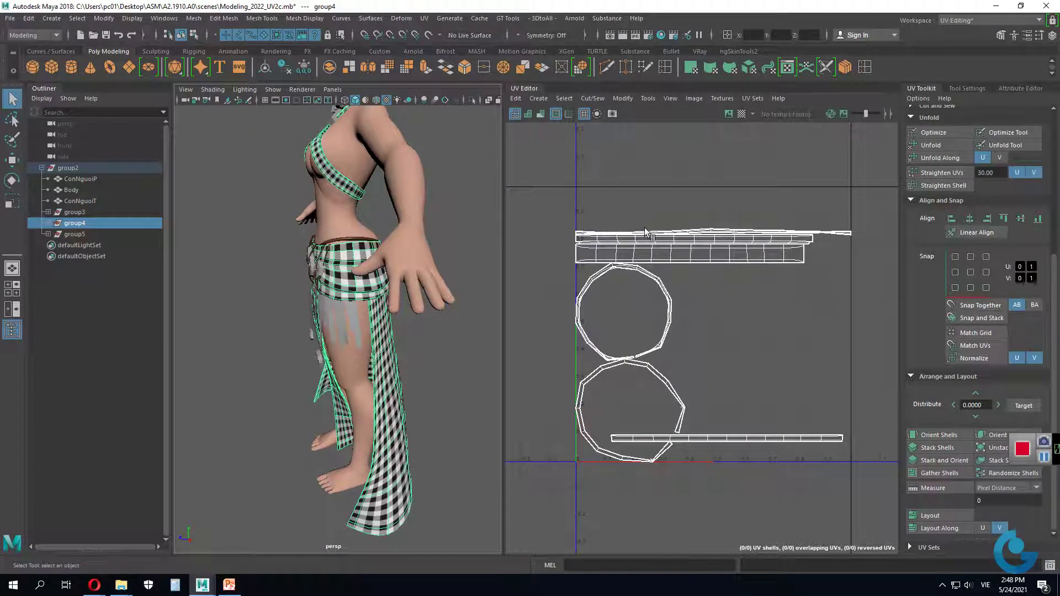
pyautogui.moveTo(428, 326)
pyautogui.keyDown('alt'); pyautogui.mouseDown()
pyautogui.moveTo(377, 340)
pyautogui.moveTo(511, 356)
pyautogui.moveTo(402, 349)
pyautogui.moveTo(336, 364)
pyautogui.mouseUp(); pyautogui.keyUp('alt')
pyautogui.scroll(-2, 377, 340)
pyautogui.scroll(-2, 377, 340)
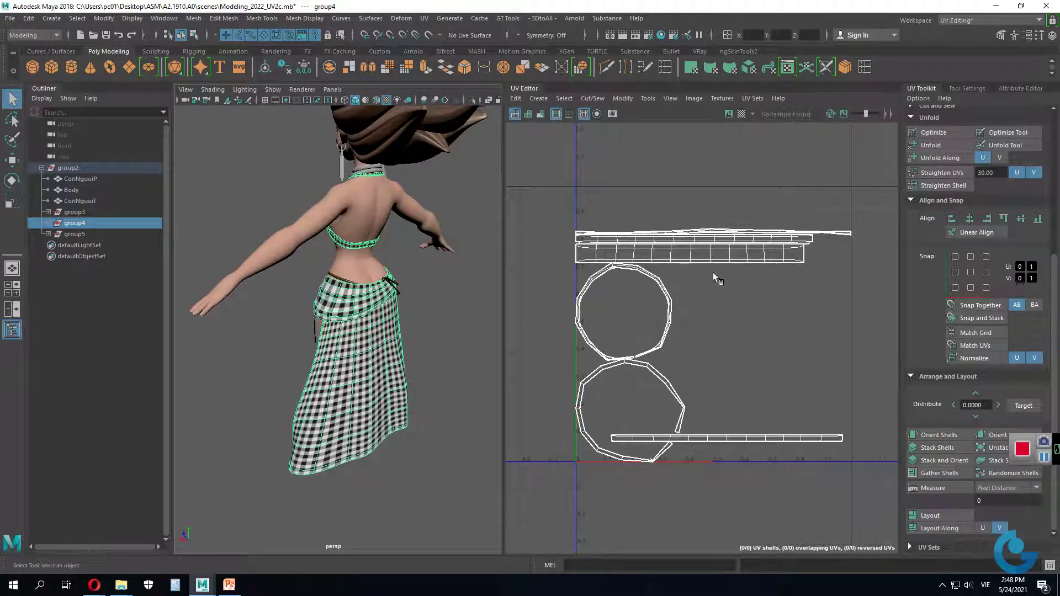
# Step: Turn to a close front view of the face and load the hair group3's UVs
pyautogui.moveTo(349, 252)
pyautogui.keyDown('alt'); pyautogui.mouseDown()
pyautogui.moveTo(492, 272)
pyautogui.moveTo(369, 290)
pyautogui.mouseUp(); pyautogui.keyUp('alt')
pyautogui.keyDown('alt'); pyautogui.moveTo(370, 290); pyautogui.dragTo(462, 277, button='right'); pyautogui.keyUp('alt')
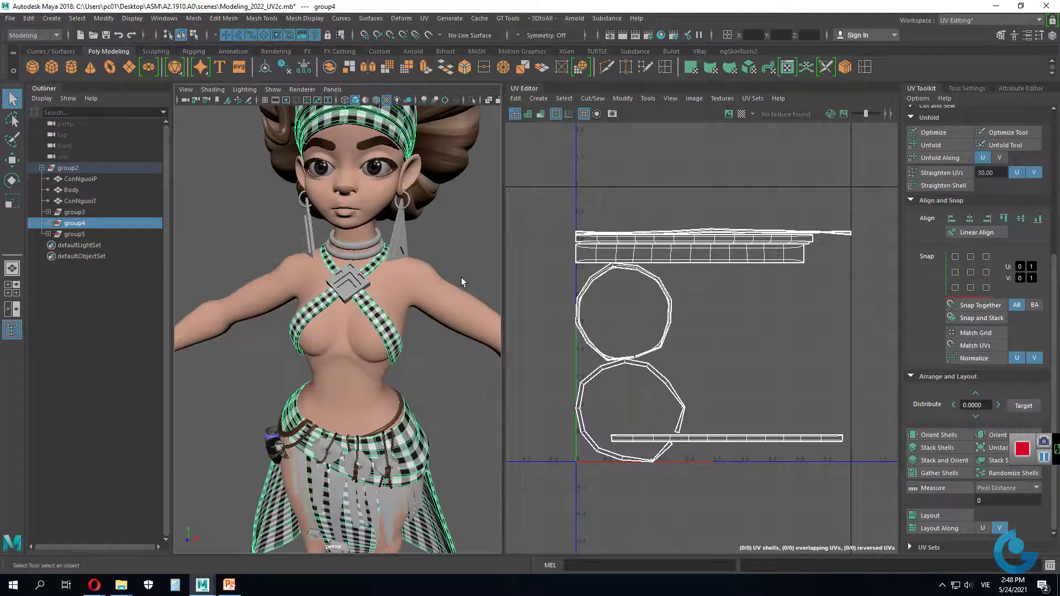
pyautogui.moveTo(462, 277)
pyautogui.keyDown('alt'); pyautogui.mouseDown()
pyautogui.moveTo(403, 286)
pyautogui.moveTo(448, 288)
pyautogui.moveTo(402, 240)
pyautogui.mouseUp(); pyautogui.keyUp('alt')
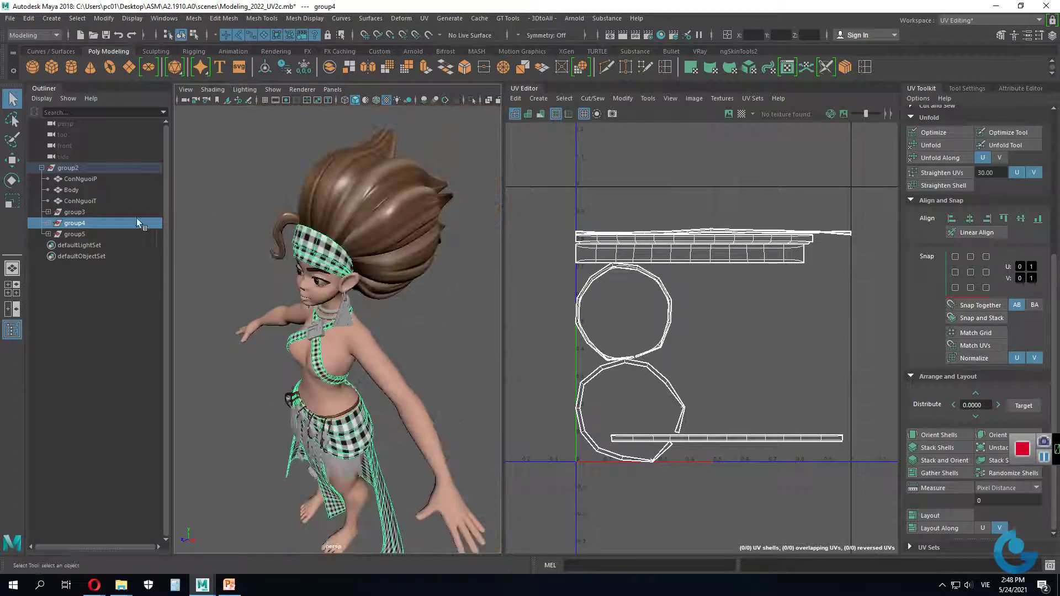
pyautogui.click(77, 213)
# Step: Orbit to a side view of the character and show the Body's UVs
pyautogui.keyDown('alt'); pyautogui.moveTo(411, 351); pyautogui.dragTo(421, 338, button='right'); pyautogui.keyUp('alt')
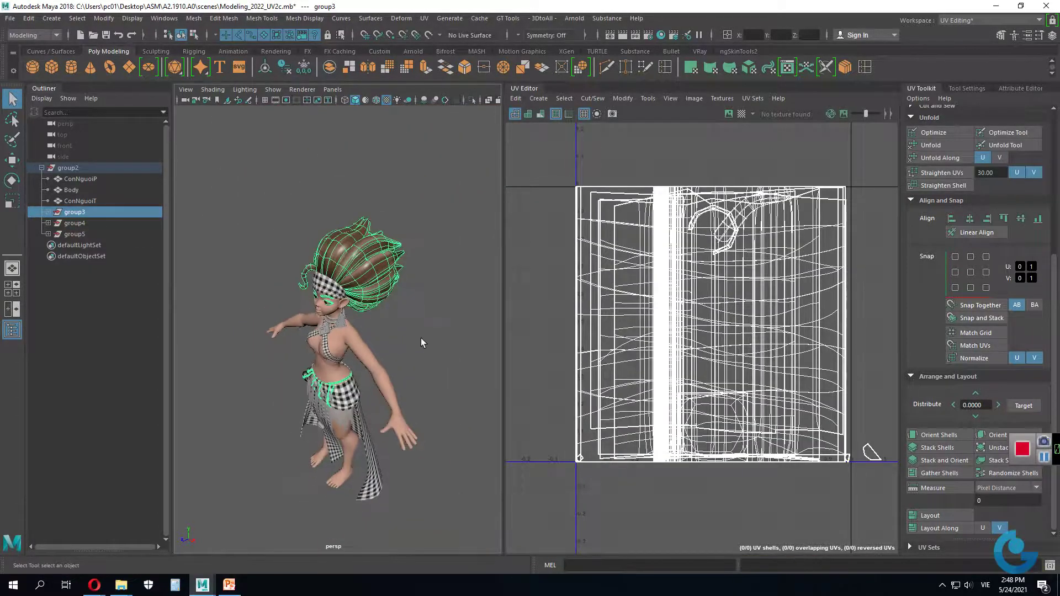
pyautogui.moveTo(420, 338)
pyautogui.keyDown('alt'); pyautogui.mouseDown()
pyautogui.moveTo(426, 308)
pyautogui.moveTo(365, 364)
pyautogui.moveTo(378, 312)
pyautogui.moveTo(230, 310)
pyautogui.mouseUp(); pyautogui.keyUp('alt')
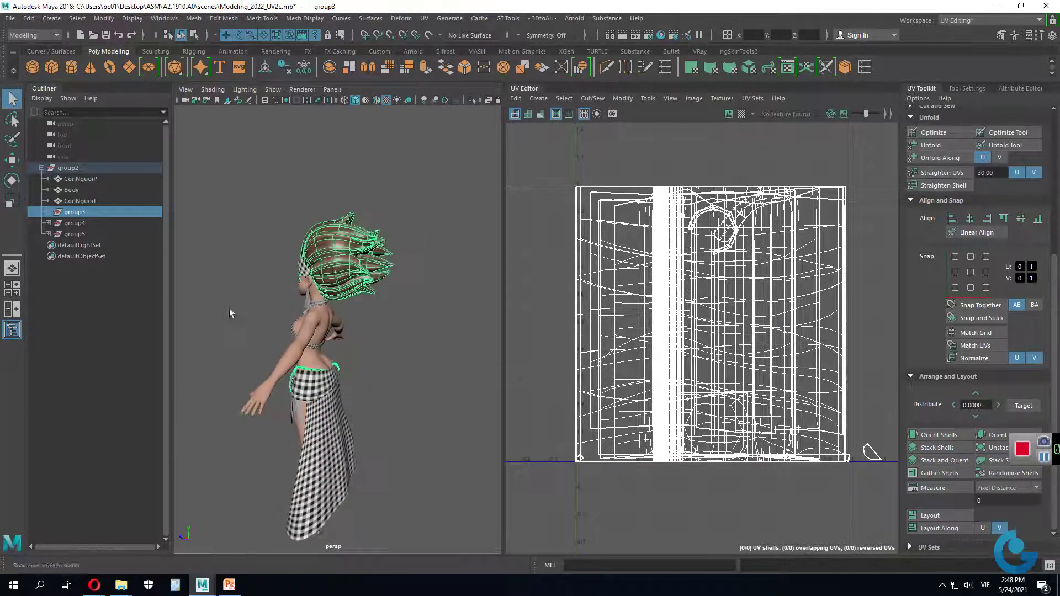
pyautogui.moveTo(229, 310)
pyautogui.keyDown('alt'); pyautogui.mouseDown(button='right')
pyautogui.moveTo(414, 289)
pyautogui.moveTo(408, 333)
pyautogui.moveTo(131, 204)
pyautogui.mouseUp(button='right'); pyautogui.keyUp('alt')
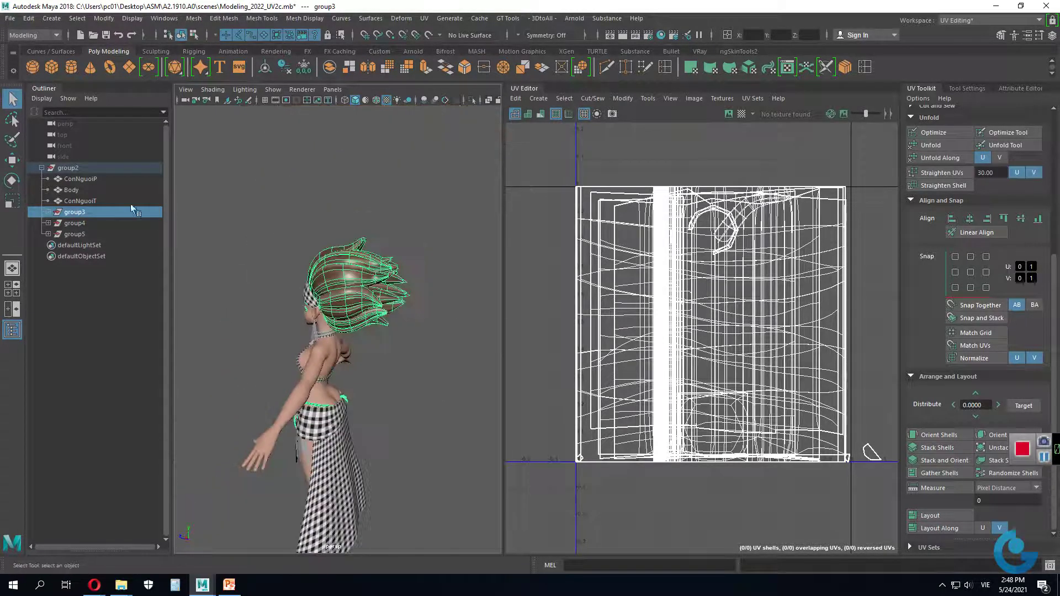
pyautogui.click(70, 190)
# Step: Compare the UVs of the ConNguoiT and ConNguoiP eyes by toggling between them
pyautogui.click(91, 200)
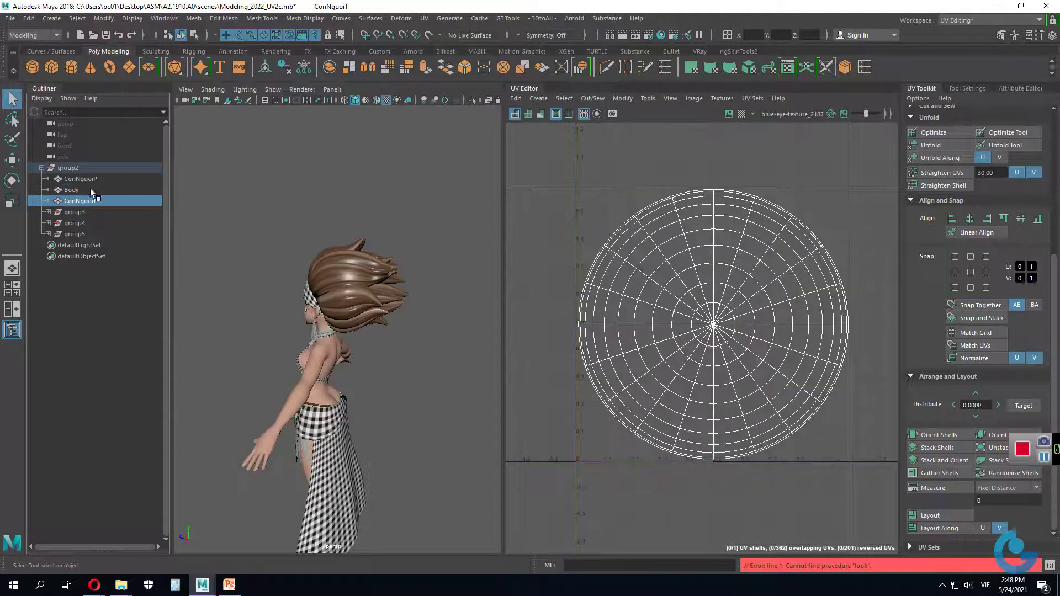
pyautogui.click(86, 177)
pyautogui.click(84, 200)
pyautogui.click(86, 179)
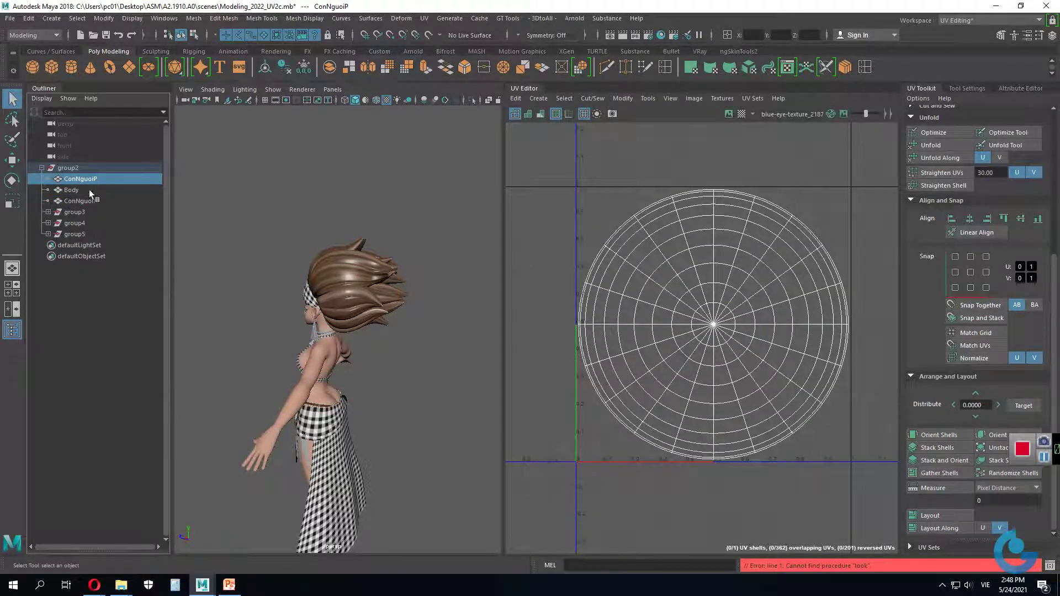
pyautogui.click(84, 201)
pyautogui.click(86, 179)
pyautogui.click(89, 201)
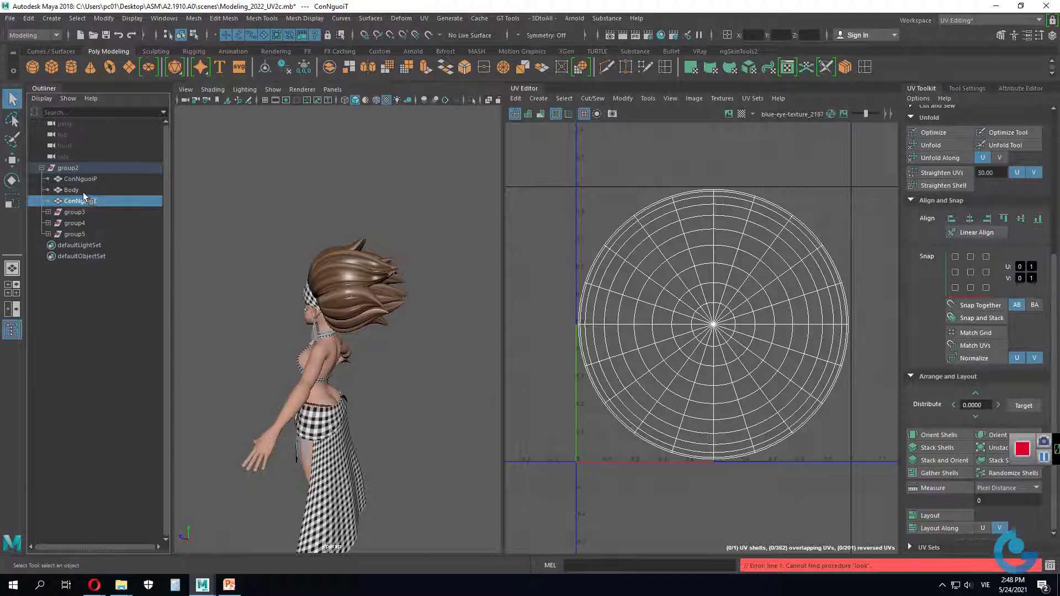
# Step: Show the Body's UV shells, then clear the selection and zoom in
pyautogui.click(83, 191)
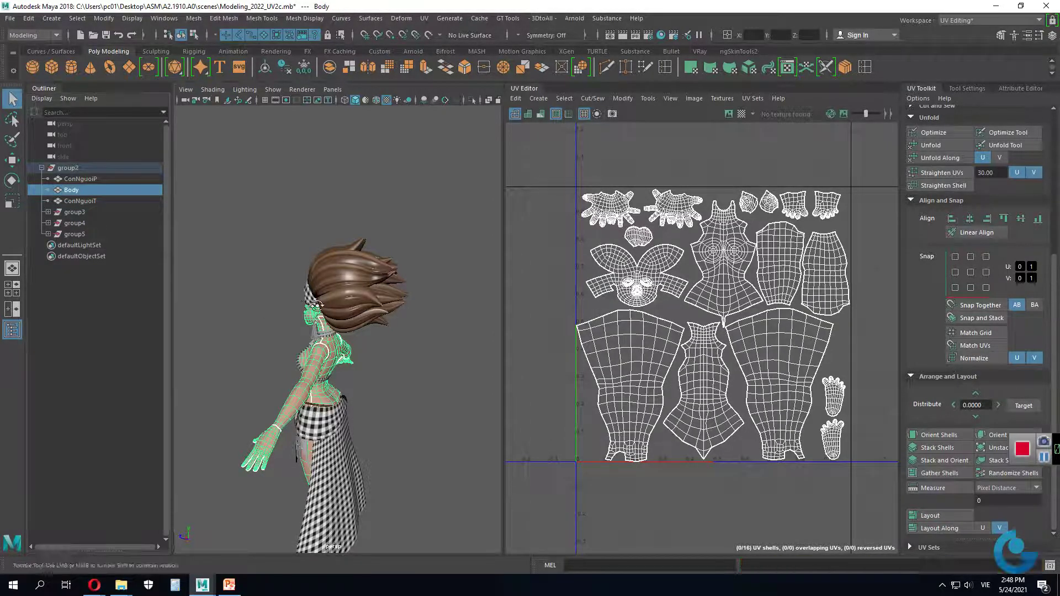
pyautogui.moveTo(342, 320)
pyautogui.keyDown('alt'); pyautogui.mouseDown()
pyautogui.moveTo(436, 322)
pyautogui.moveTo(369, 324)
pyautogui.mouseUp(); pyautogui.keyUp('alt')
pyautogui.click(435, 322)
pyautogui.scroll(3, 431, 325)
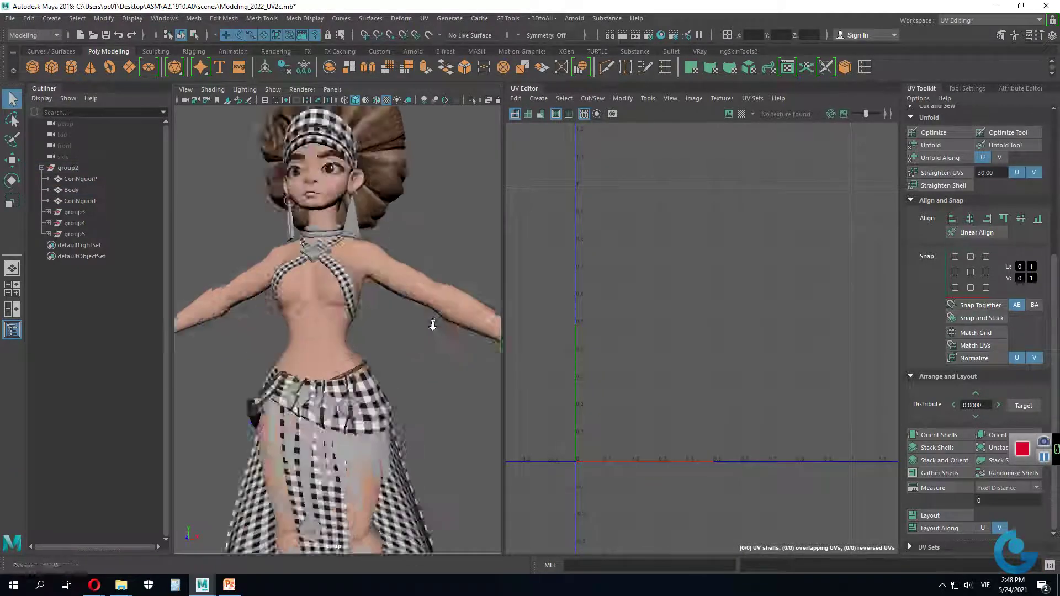
pyautogui.scroll(2, 419, 421)
pyautogui.scroll(2, 394, 280)
pyautogui.scroll(1, 406, 331)
pyautogui.scroll(2, 406, 331)
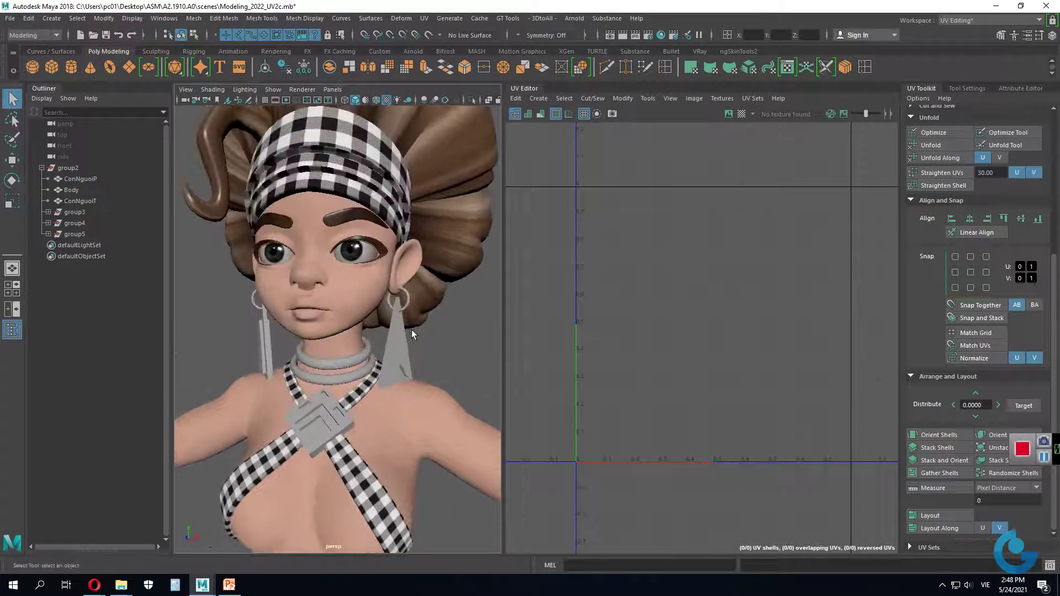
# Step: Switch to the Maya Classic workspace and collapse group2 in the Outliner
pyautogui.click(1015, 21)
pyautogui.click(1003, 32)
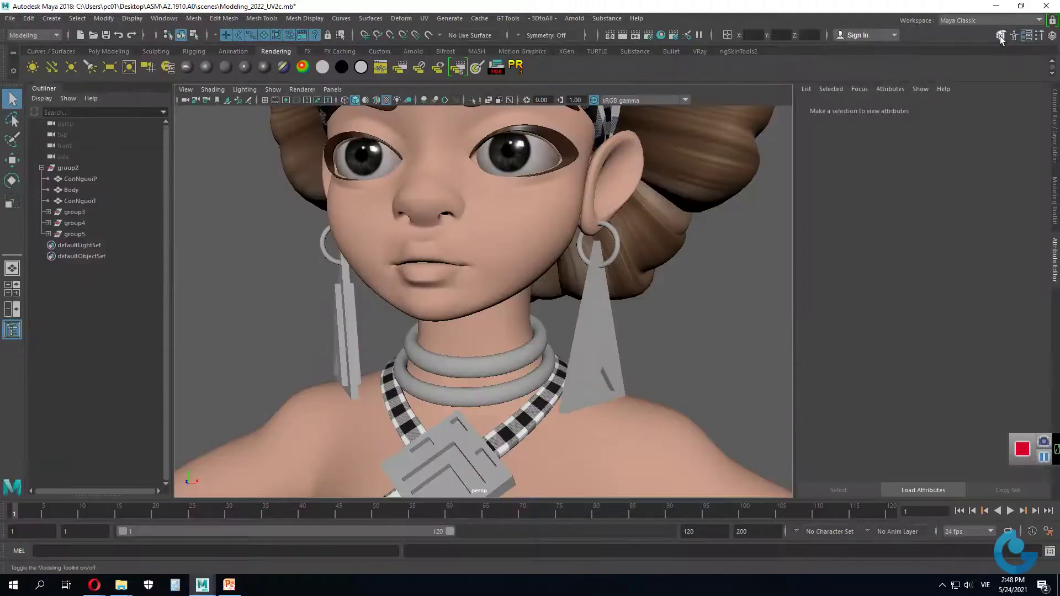
pyautogui.scroll(-3, 480, 234)
pyautogui.scroll(-1, 480, 234)
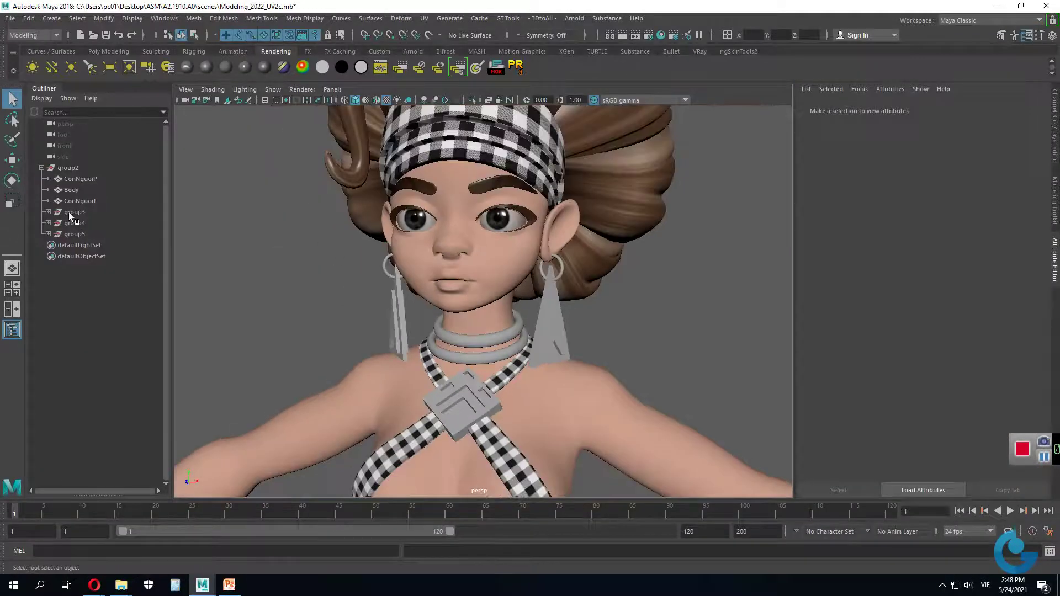
pyautogui.click(41, 168)
# Step: Orbit to a frontal view of the character and select the Body mesh
pyautogui.keyDown('alt'); pyautogui.moveTo(475, 298); pyautogui.dragTo(539, 302); pyautogui.keyUp('alt')
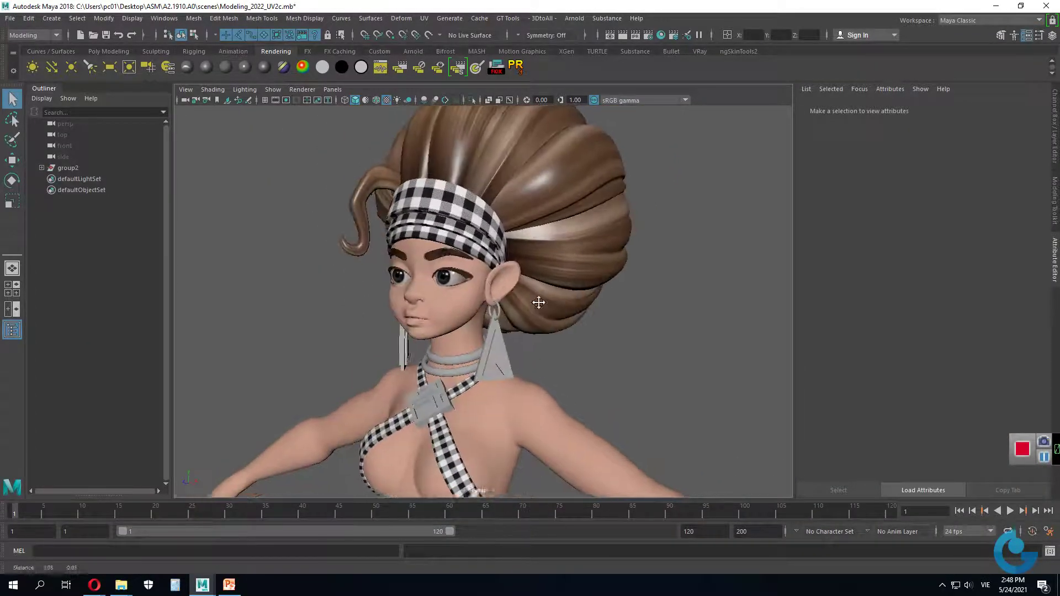
pyautogui.keyDown('alt'); pyautogui.moveTo(539, 303); pyautogui.dragTo(491, 323, button='middle'); pyautogui.keyUp('alt')
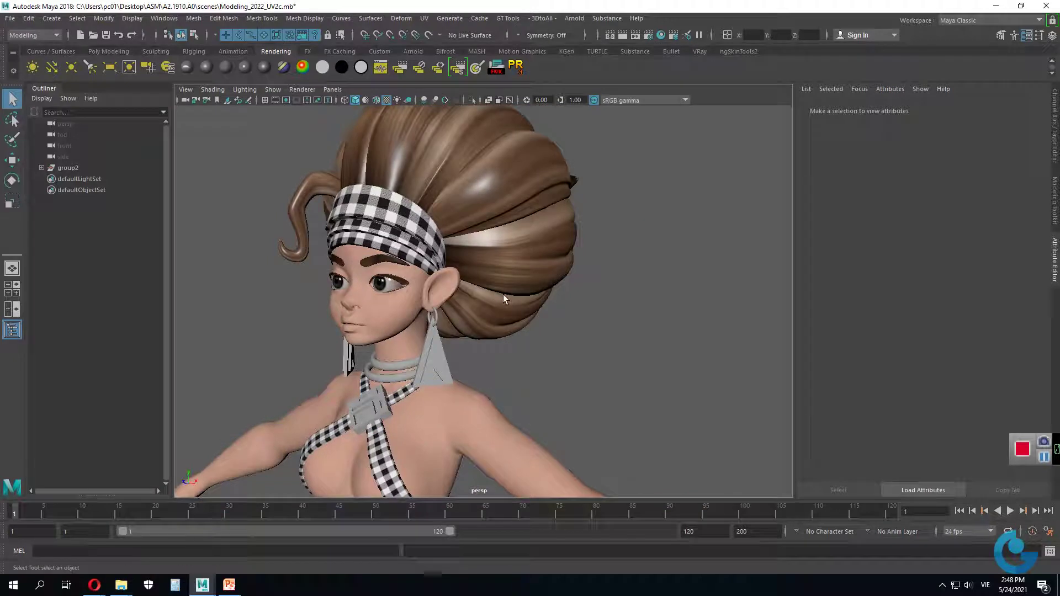
pyautogui.keyDown('alt'); pyautogui.moveTo(482, 268); pyautogui.dragTo(565, 289); pyautogui.keyUp('alt')
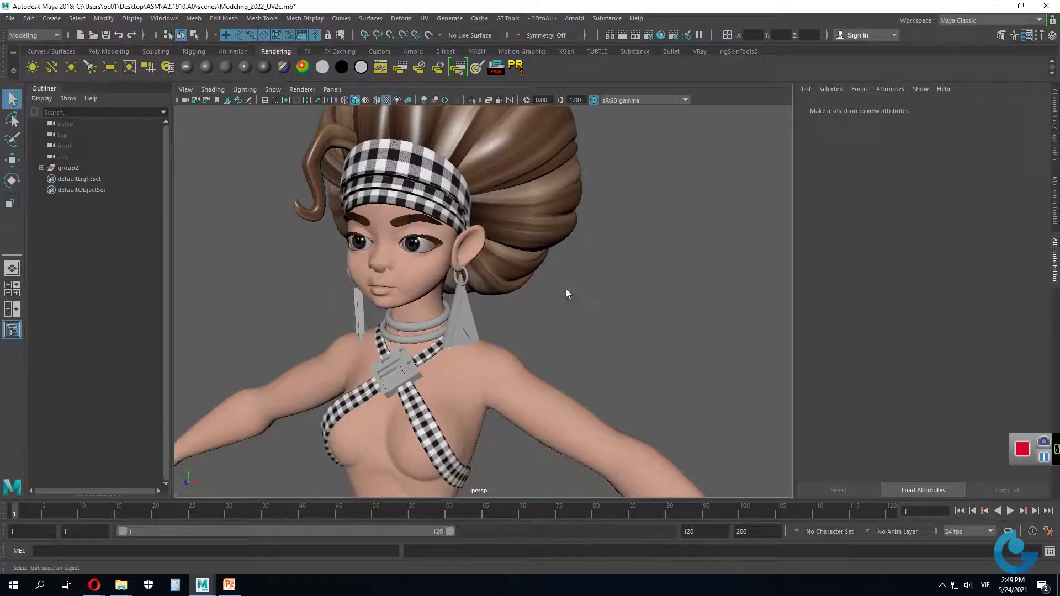
pyautogui.click(490, 360)
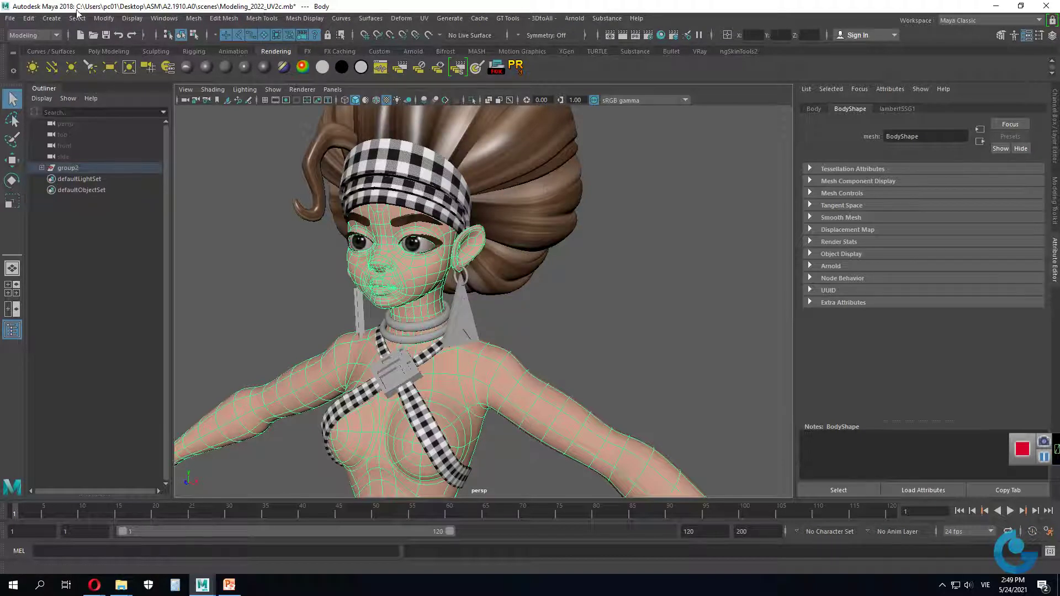
# Step: Switch to the Rendering menu set and open the 3D Paint Tool settings
pyautogui.click(30, 35)
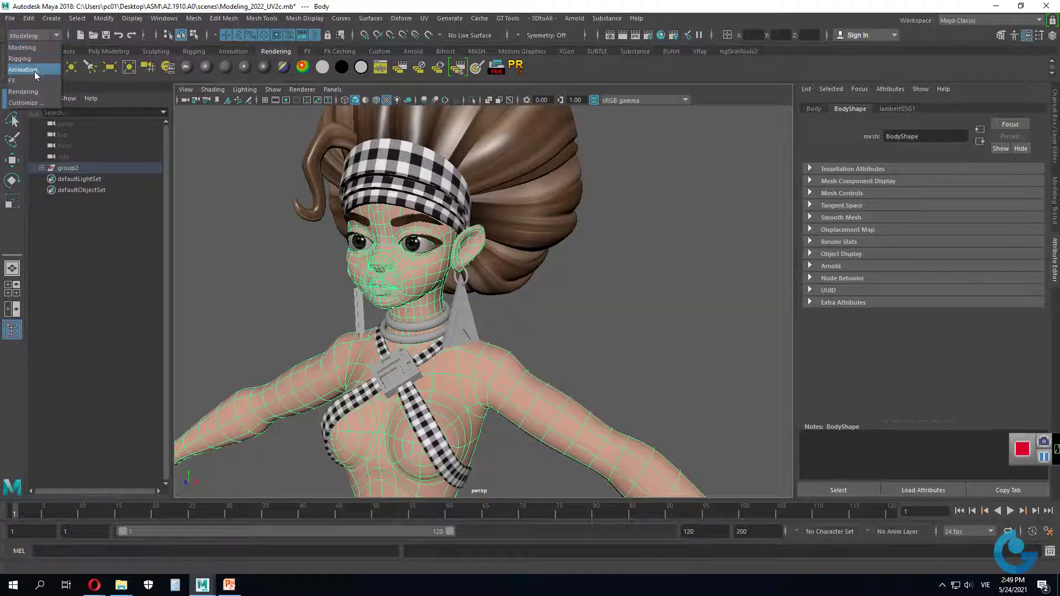
pyautogui.click(30, 92)
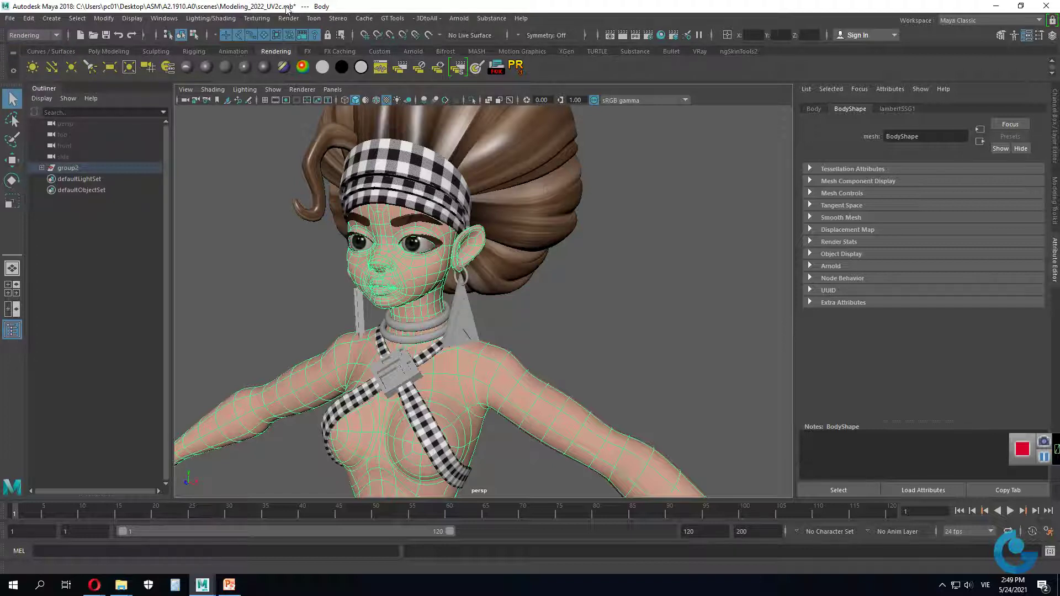
pyautogui.click(259, 20)
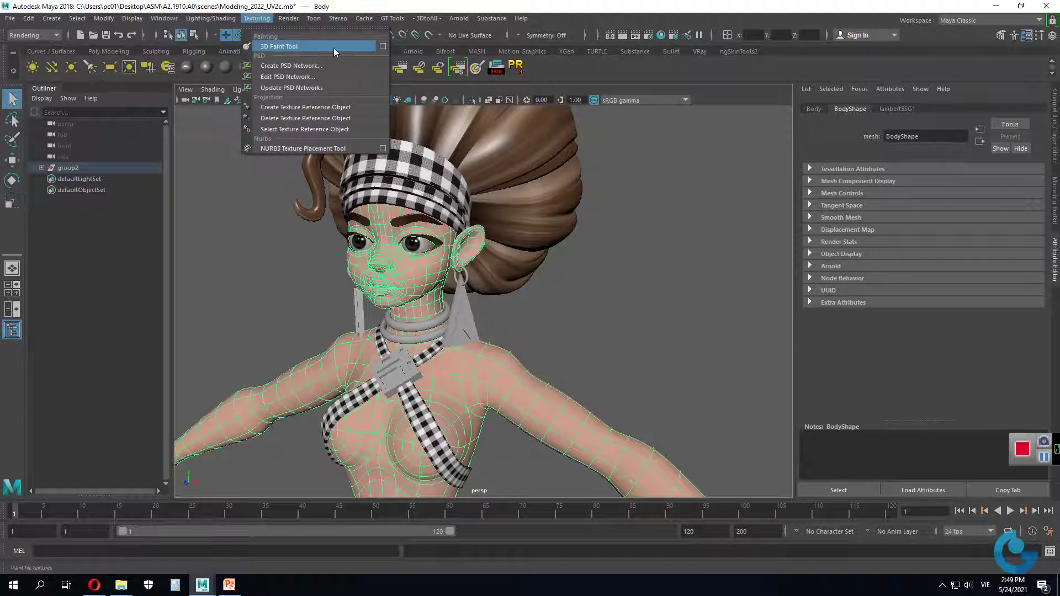
pyautogui.click(383, 47)
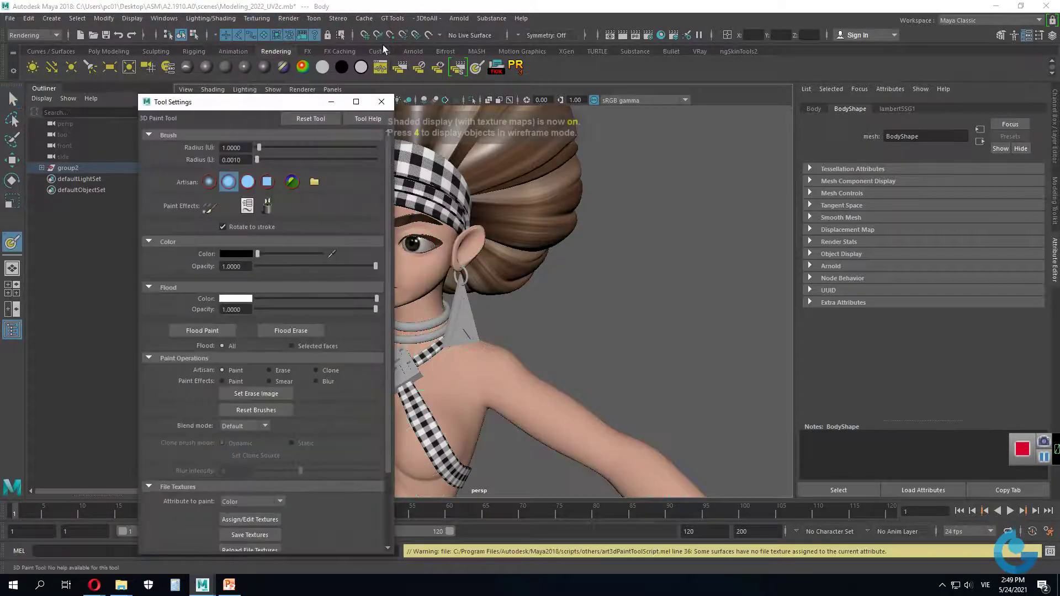
pyautogui.moveTo(270, 100)
pyautogui.mouseDown()
pyautogui.moveTo(170, 101)
pyautogui.moveTo(883, 103)
pyautogui.mouseUp()
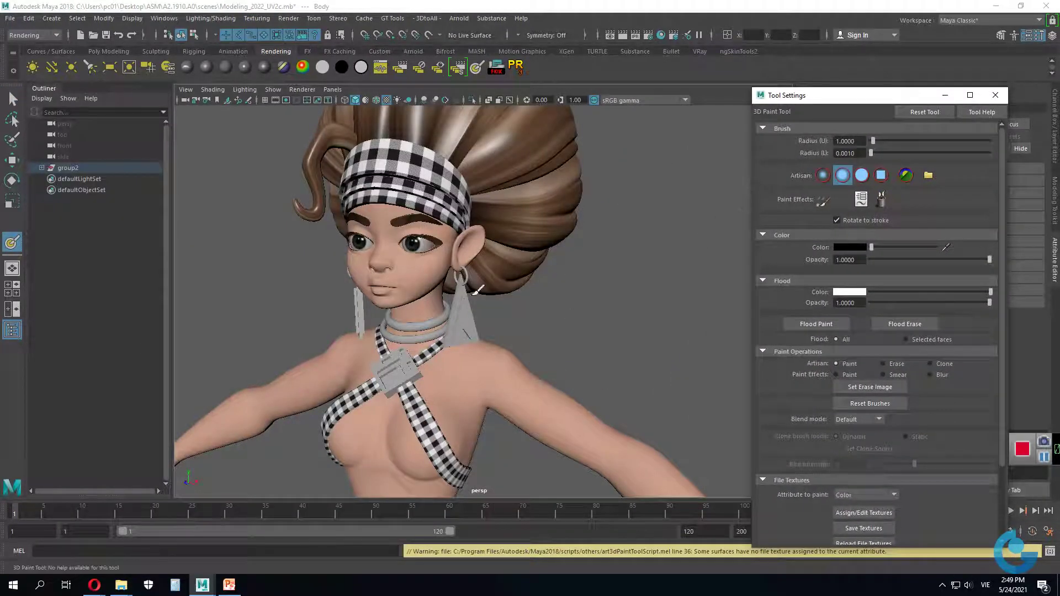
# Step: Hide the Outliner, orbit to the torso, and shrink the brush radius to 0.1126
pyautogui.click(12, 330)
pyautogui.scroll(-2, 475, 313)
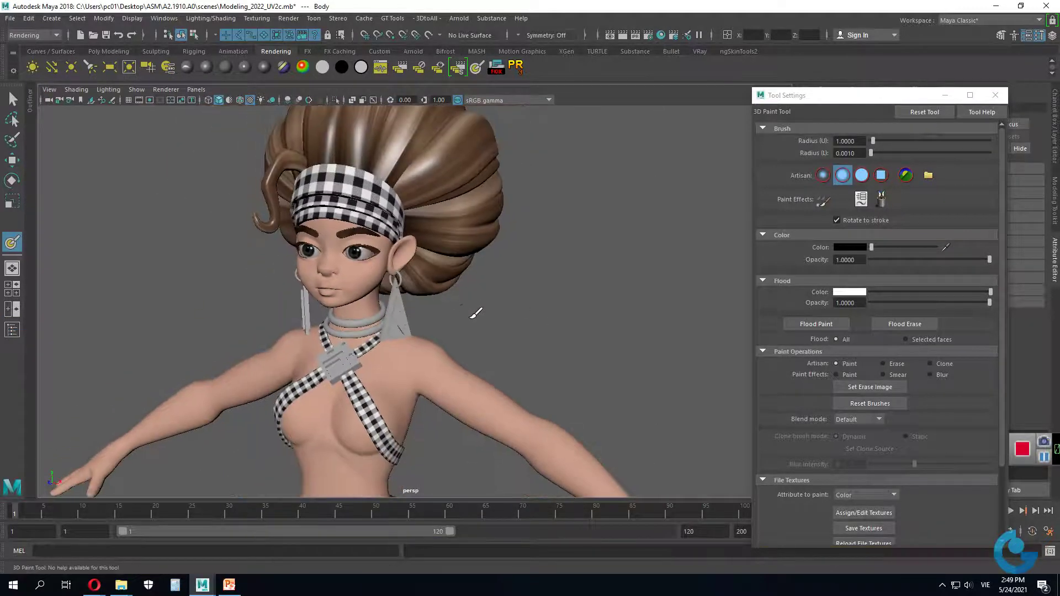
pyautogui.keyDown('alt'); pyautogui.moveTo(474, 314); pyautogui.dragTo(497, 298); pyautogui.keyUp('alt')
pyautogui.moveTo(321, 288); pyautogui.dragTo(511, 425)
pyautogui.moveTo(448, 293); pyautogui.dragTo(381, 450)
pyautogui.moveTo(310, 276); pyautogui.dragTo(342, 386)
pyautogui.moveTo(478, 359); pyautogui.dragTo(433, 357)
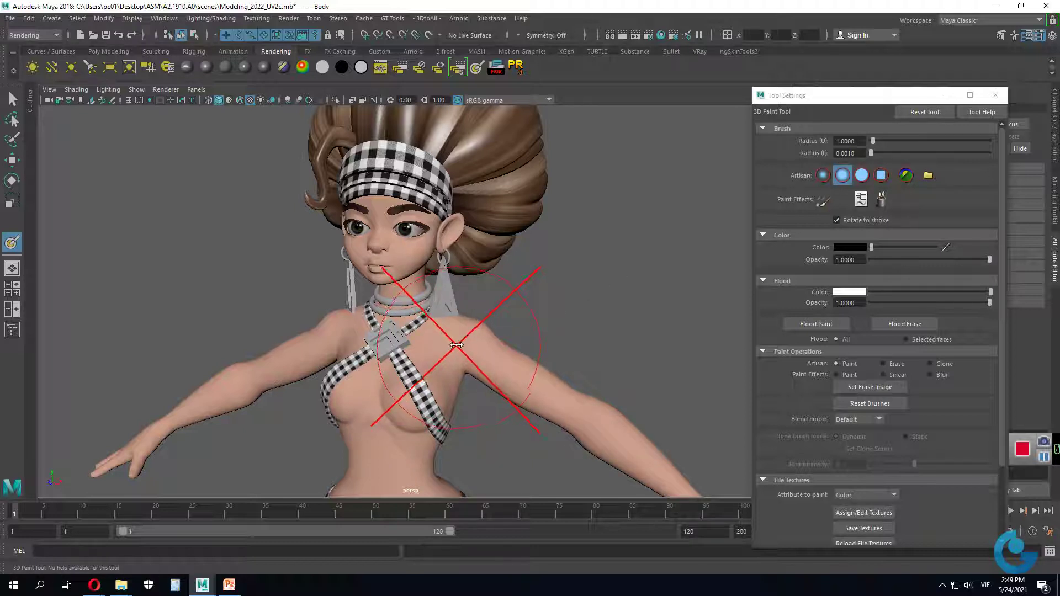
pyautogui.moveTo(456, 345)
pyautogui.mouseDown()
pyautogui.moveTo(420, 355)
pyautogui.moveTo(468, 355)
pyautogui.mouseUp()
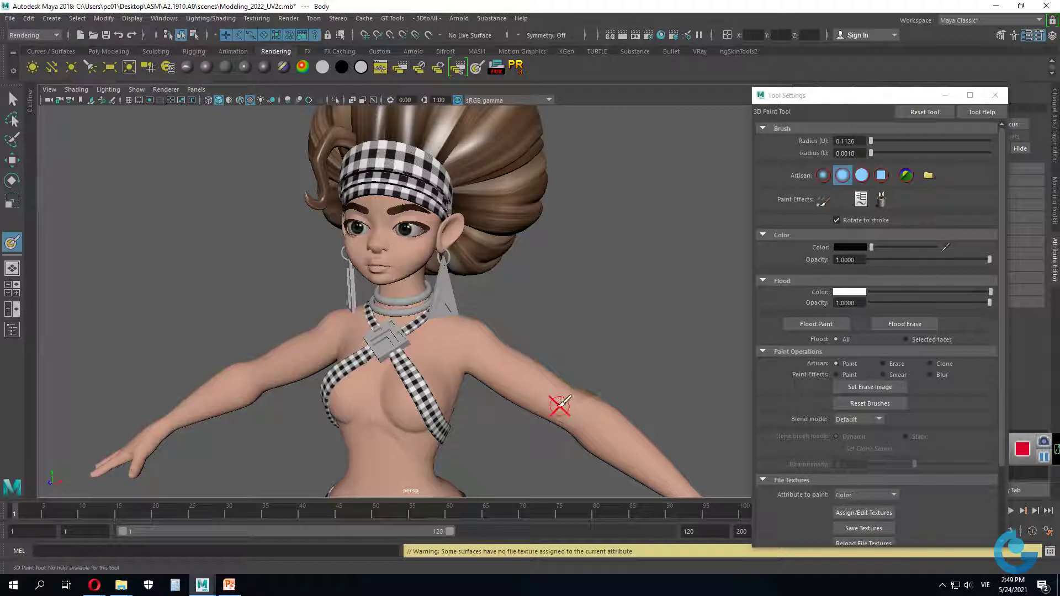
# Step: Set the brush to the gaussian profile and reframe the character in three-quarter view
pyautogui.click(836, 175)
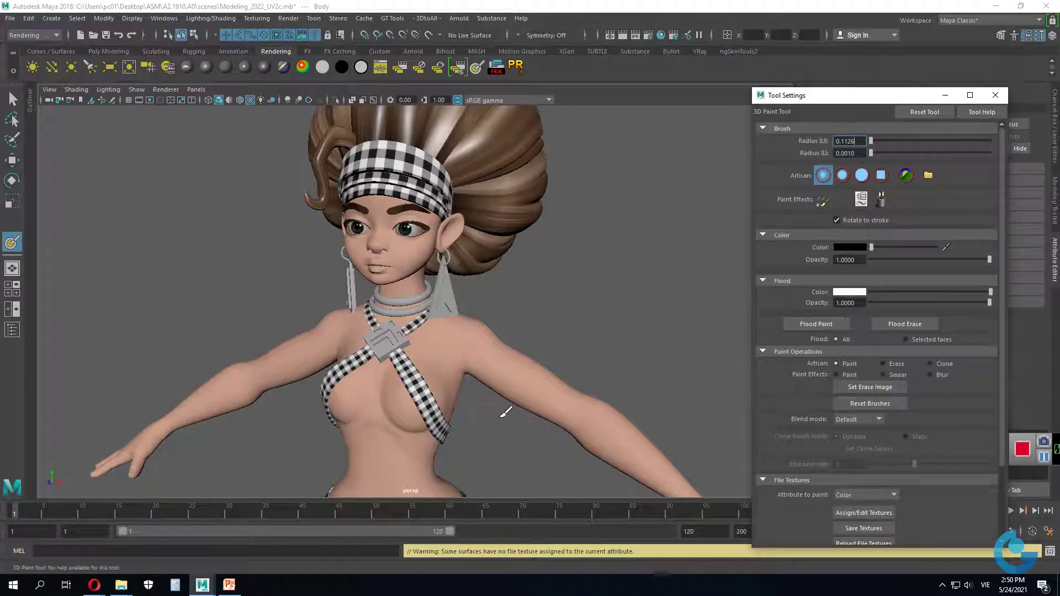
pyautogui.keyDown('alt'); pyautogui.moveTo(504, 414); pyautogui.dragTo(502, 366, button='middle'); pyautogui.keyUp('alt')
pyautogui.moveTo(502, 366)
pyautogui.keyDown('alt'); pyautogui.mouseDown()
pyautogui.moveTo(480, 398)
pyautogui.moveTo(532, 367)
pyautogui.mouseUp(); pyautogui.keyUp('alt')
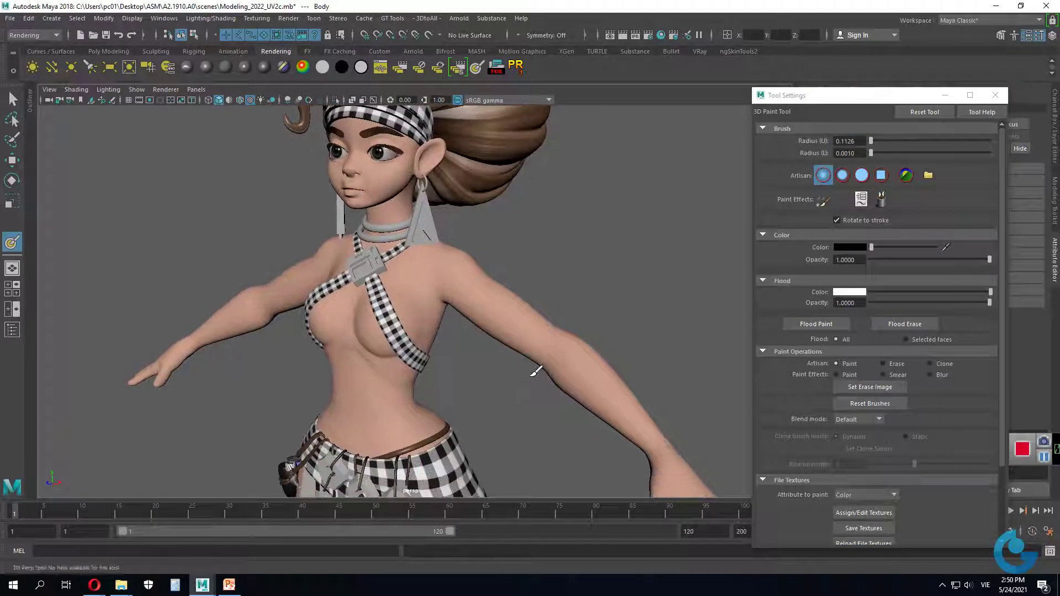
pyautogui.scroll(-3, 977, 427)
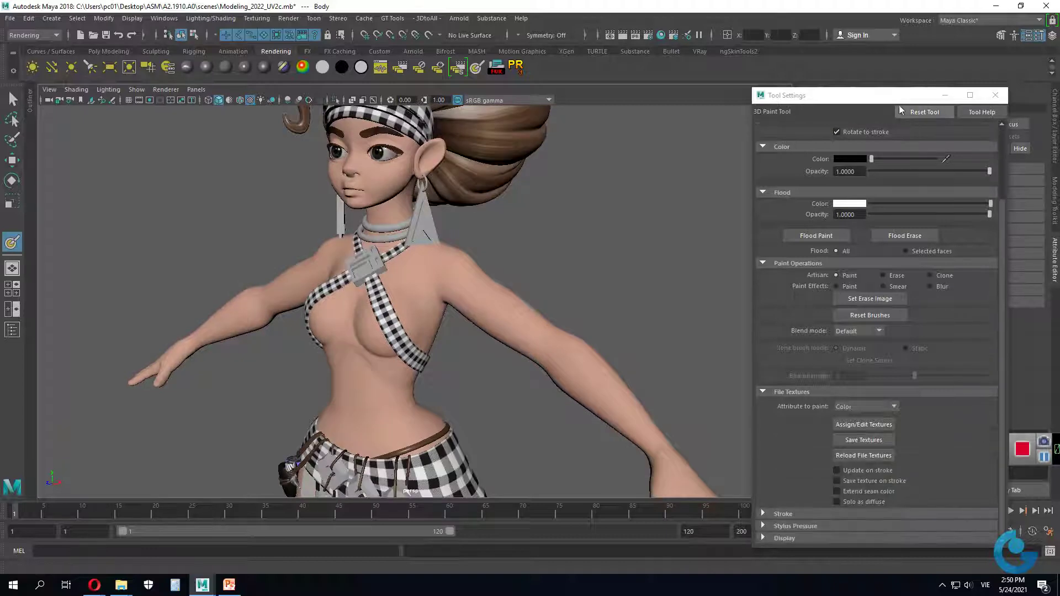
# Step: Move the Tool Settings window to the left and enlarge it so every section shows
pyautogui.moveTo(895, 102); pyautogui.dragTo(896, 26)
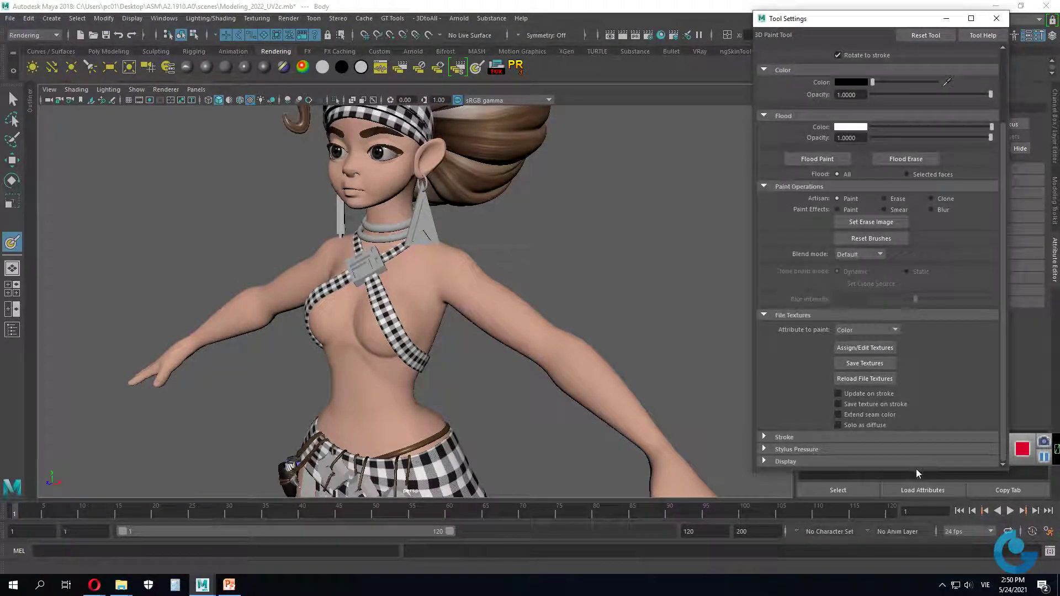
pyautogui.moveTo(916, 469); pyautogui.dragTo(916, 562)
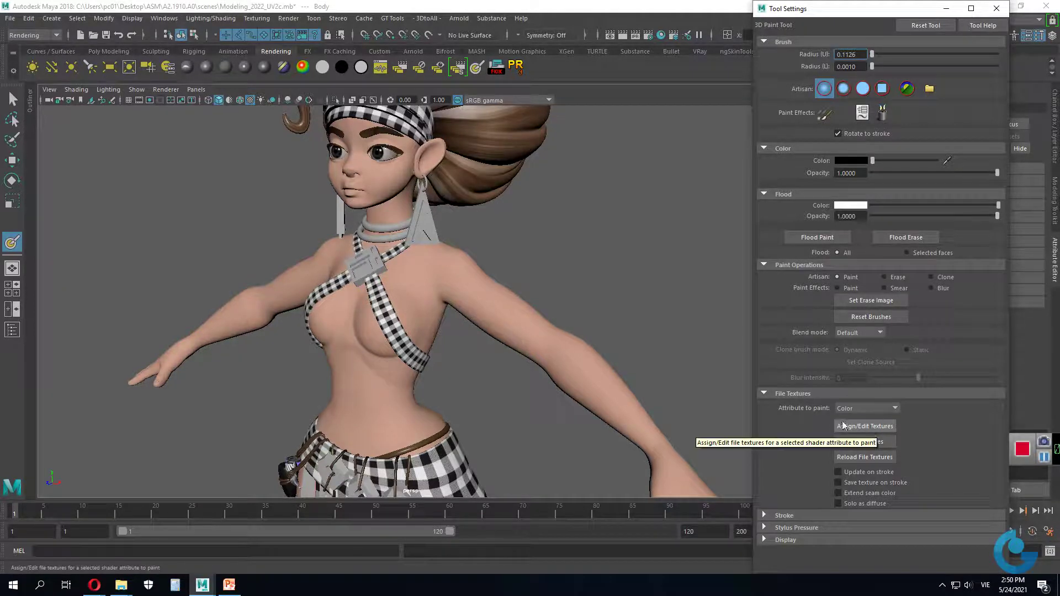
pyautogui.moveTo(885, 12); pyautogui.dragTo(149, 18)
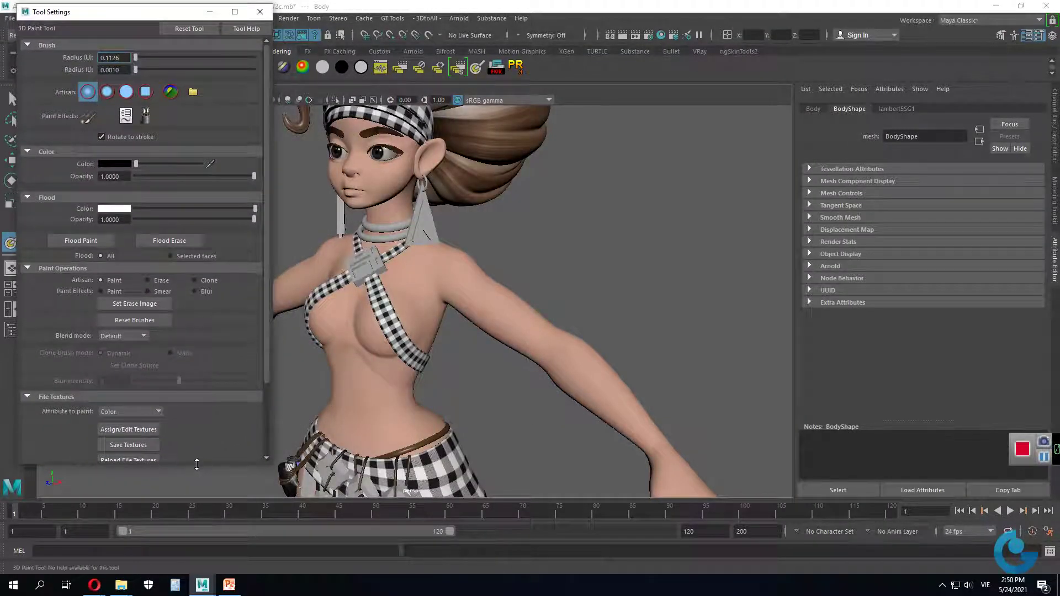
pyautogui.moveTo(196, 465); pyautogui.dragTo(199, 550)
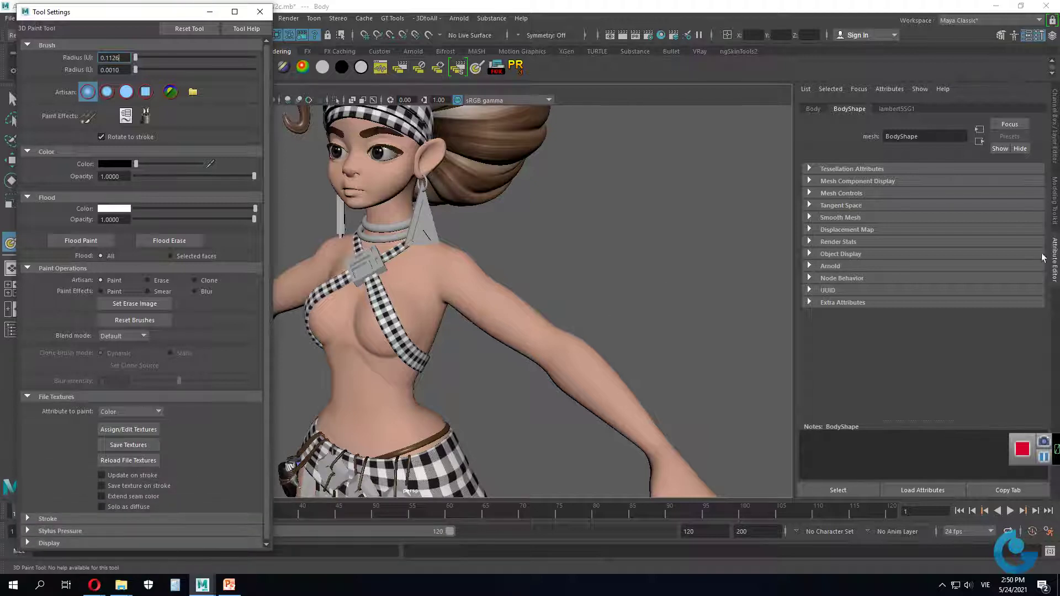
pyautogui.moveTo(628, 280)
pyautogui.keyDown('alt'); pyautogui.mouseDown()
pyautogui.moveTo(551, 275)
pyautogui.moveTo(632, 348)
pyautogui.moveTo(657, 326)
pyautogui.mouseUp(); pyautogui.keyUp('alt')
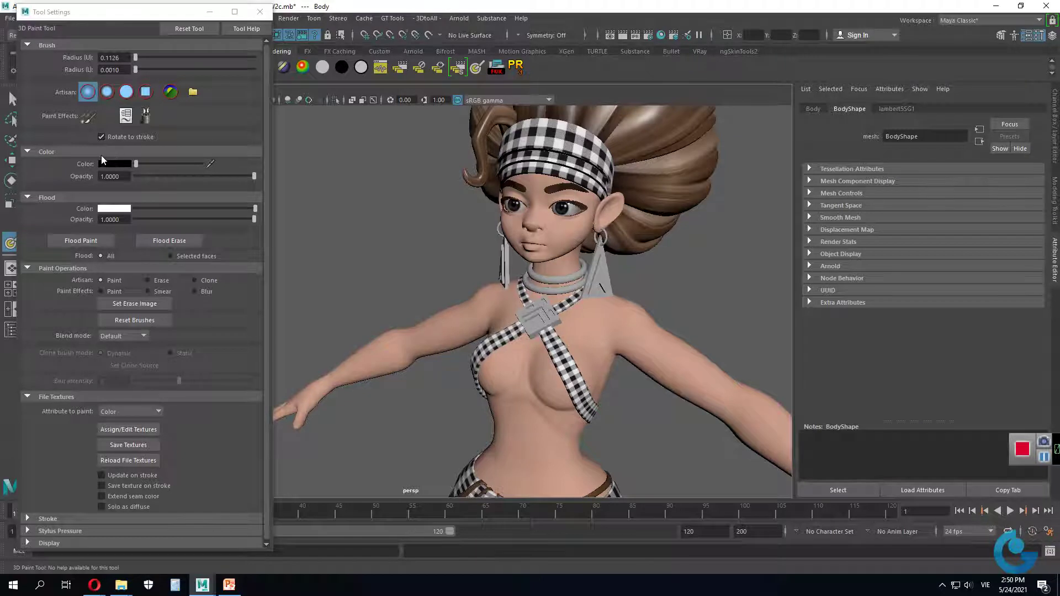
# Step: Show the lambert5SG1 material settings and keep Color as the attribute to paint
pyautogui.click(897, 108)
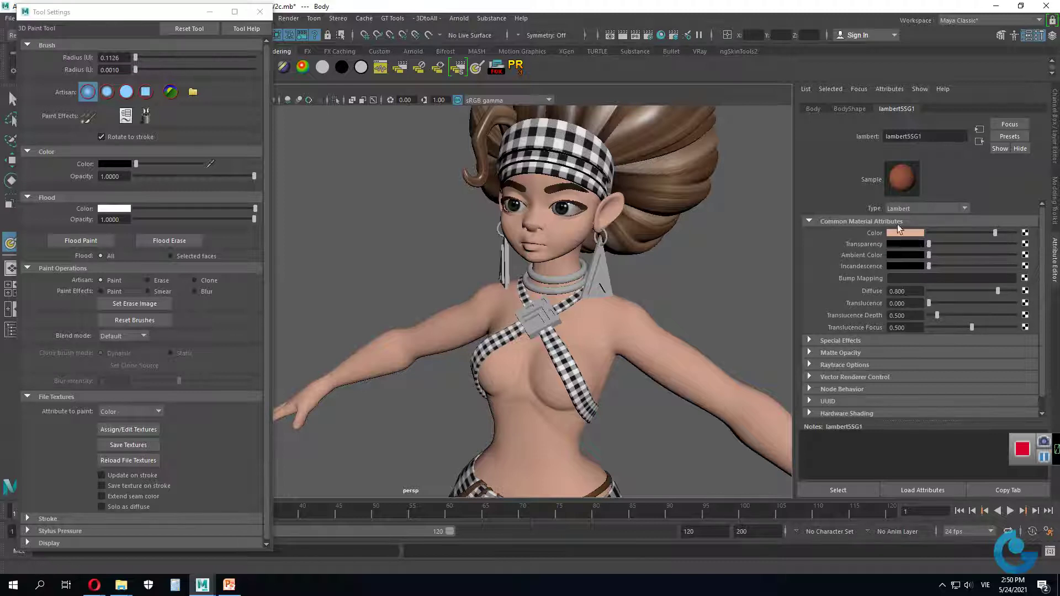
pyautogui.keyDown('alt'); pyautogui.moveTo(659, 395); pyautogui.dragTo(629, 409); pyautogui.keyUp('alt')
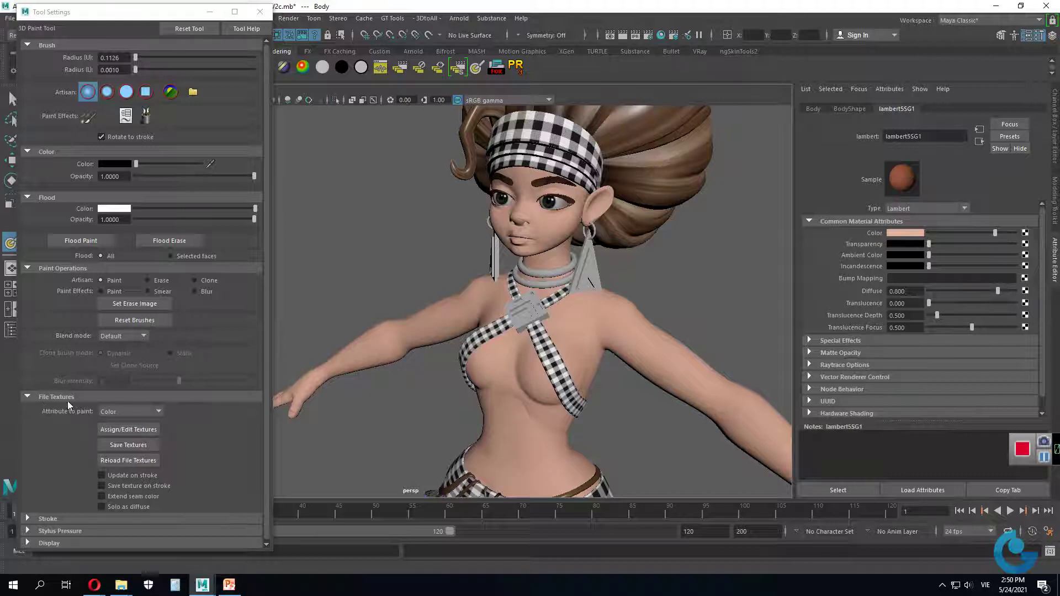
pyautogui.click(157, 413)
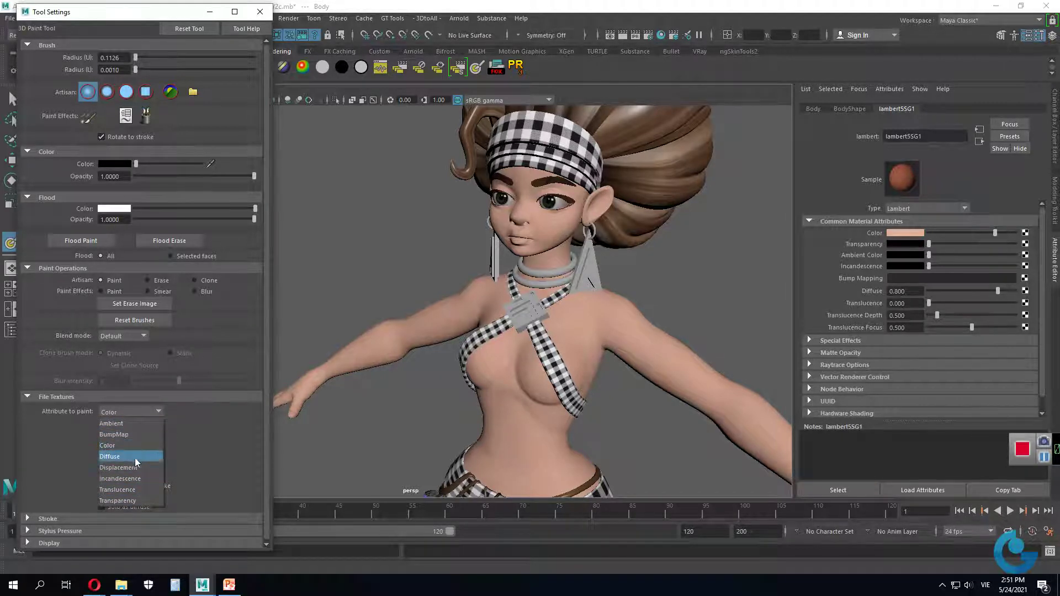
pyautogui.click(211, 431)
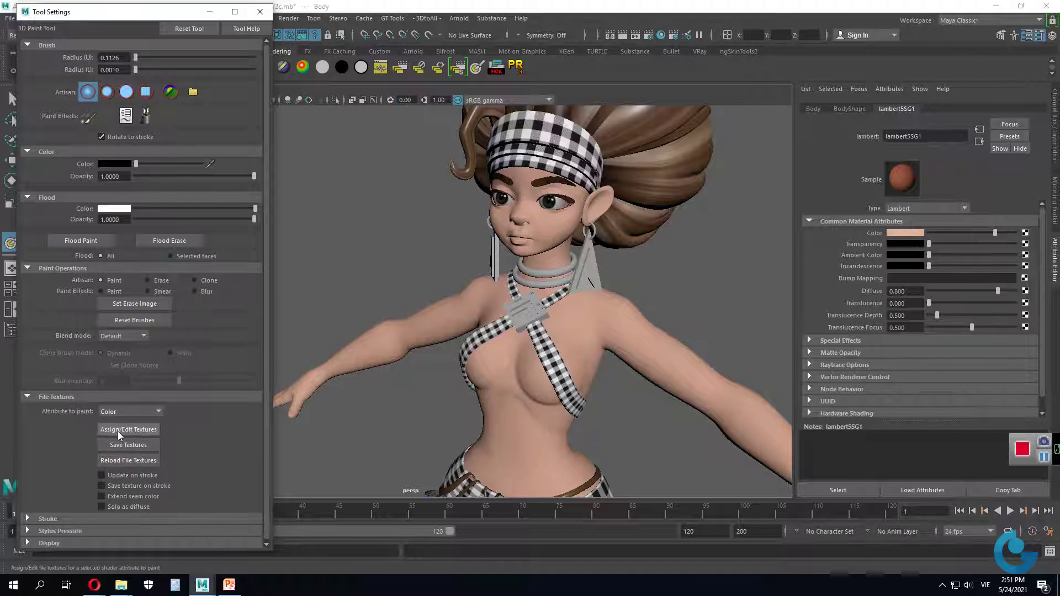
# Step: Assign a new 2048 × 2048 file texture to the Body's Color attribute
pyautogui.click(133, 428)
pyautogui.moveTo(480, 194)
pyautogui.mouseDown()
pyautogui.moveTo(778, 224)
pyautogui.moveTo(813, 261)
pyautogui.mouseUp()
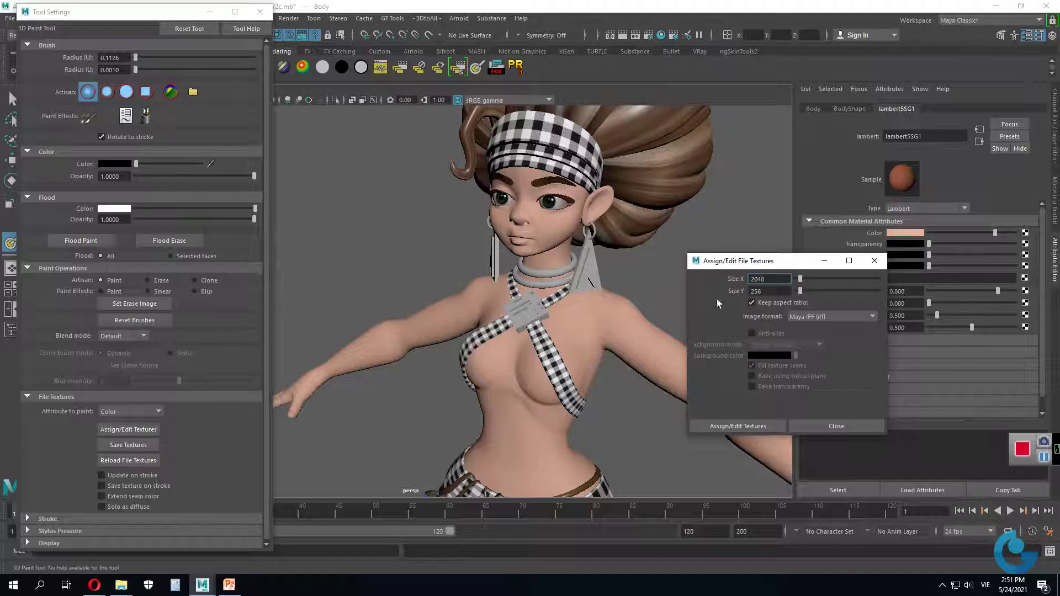
pyautogui.click(789, 290)
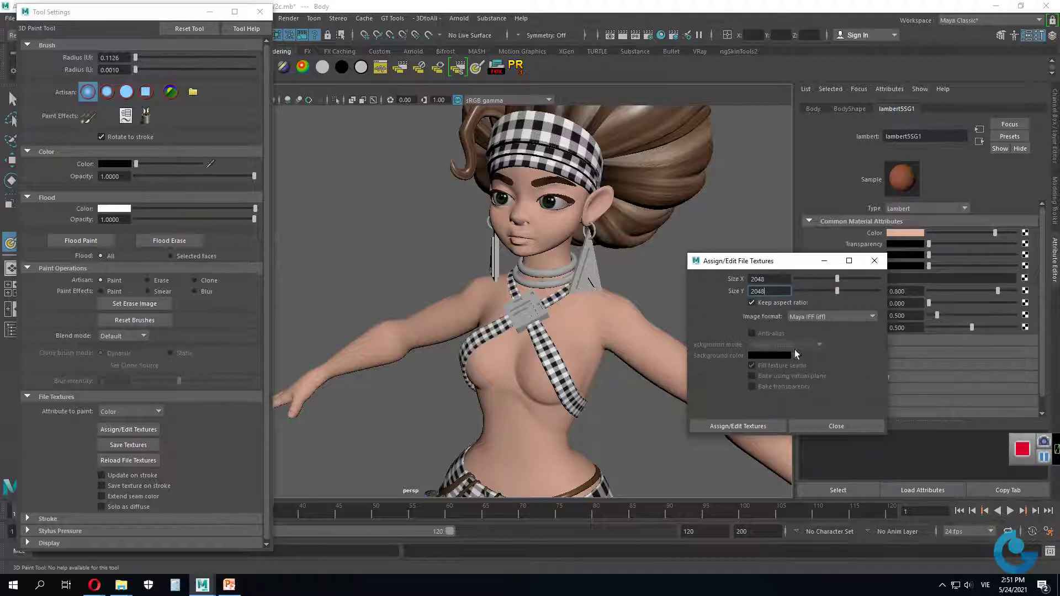
pyautogui.click(740, 426)
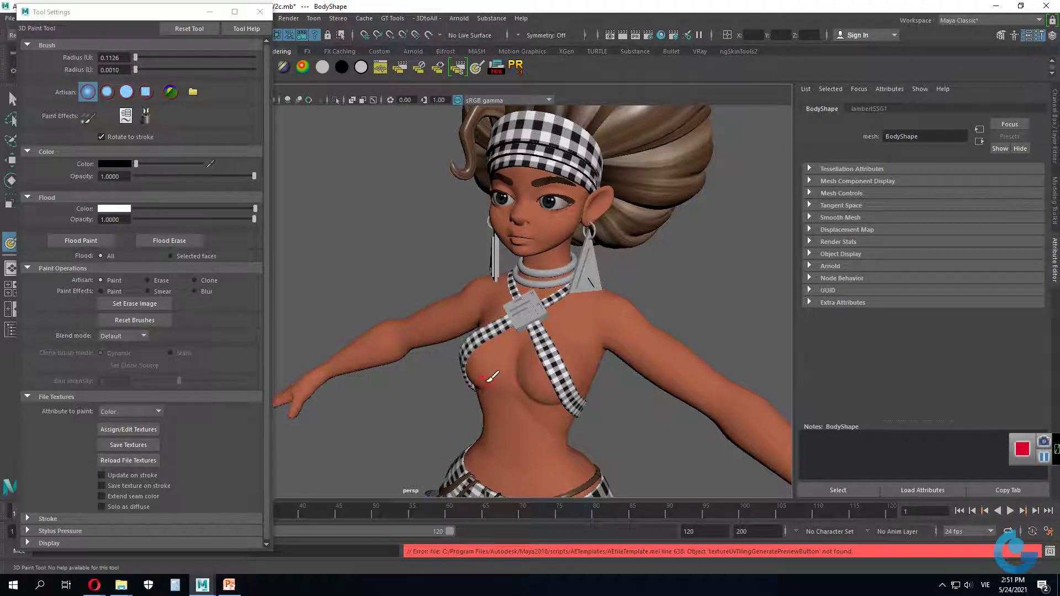
# Step: Save the painted textures and bring up the body's lambert5SG1 file5 texture node
pyautogui.click(152, 444)
pyautogui.click(861, 109)
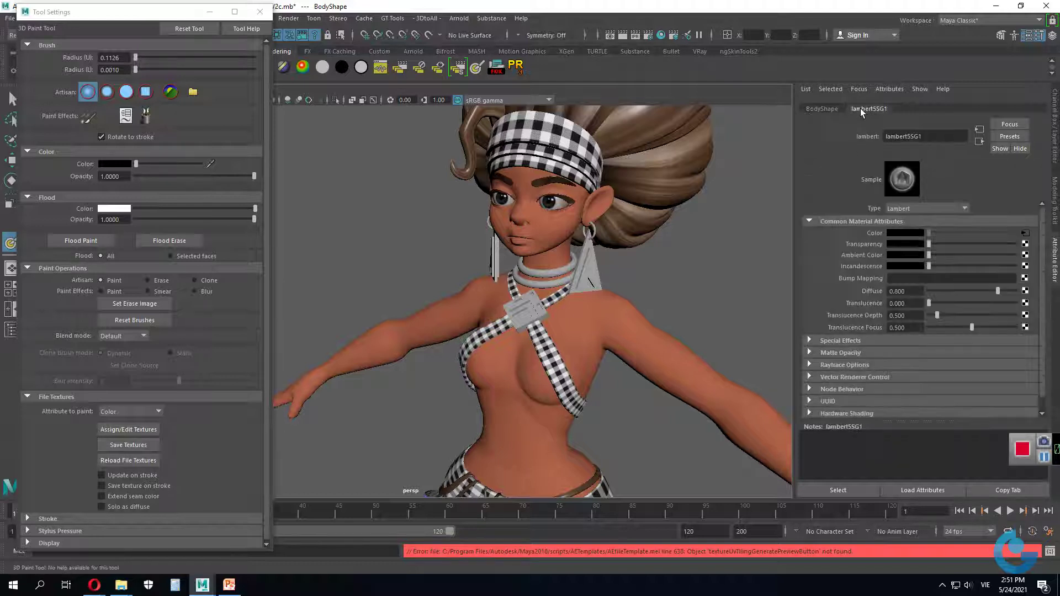
pyautogui.click(132, 443)
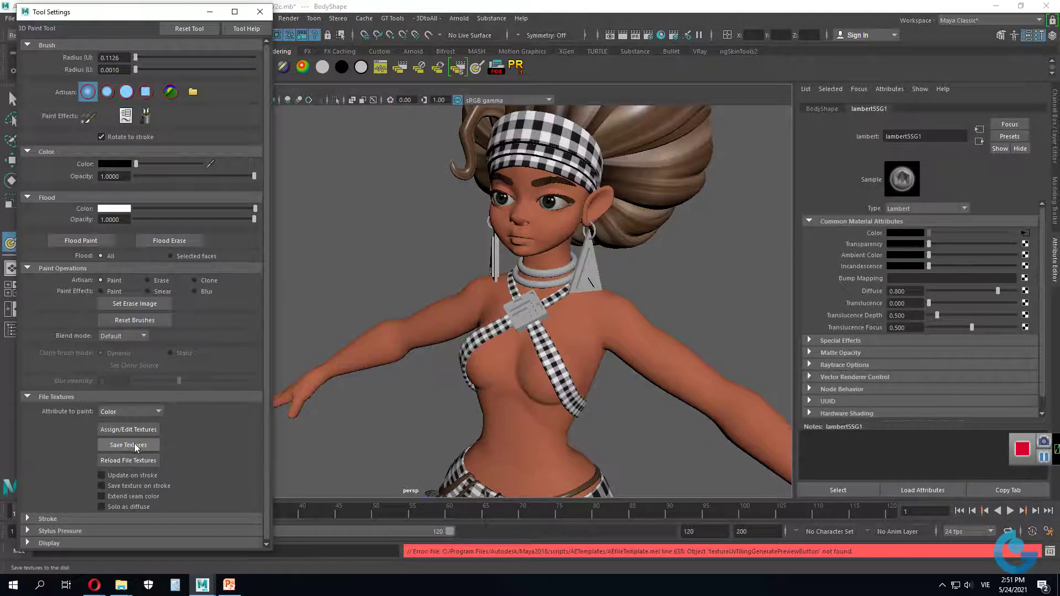
pyautogui.click(1026, 233)
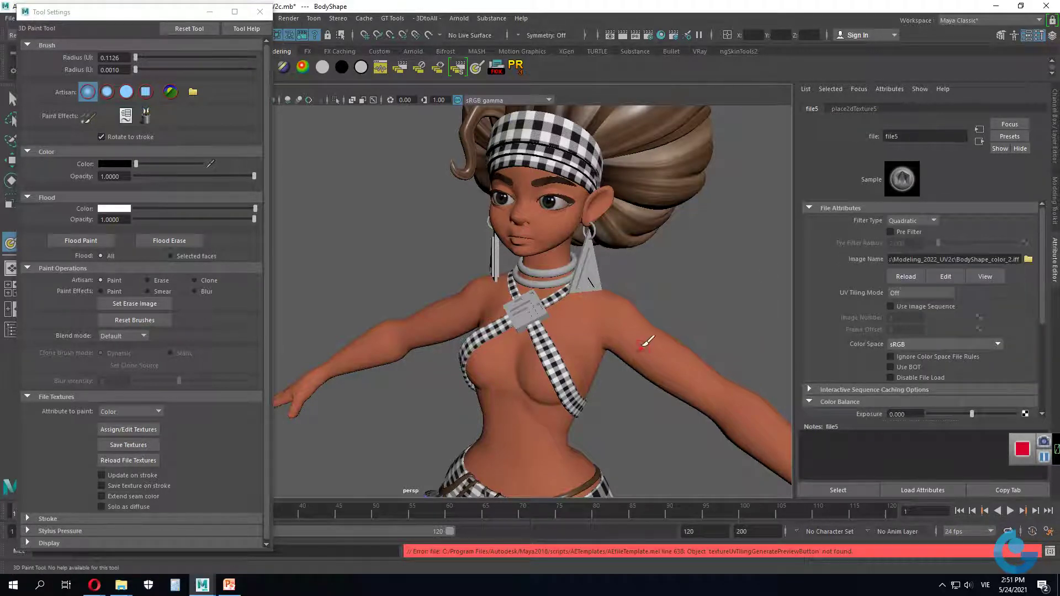
# Step: Set file5's Color Space to Raw, then reframe the character frontally
pyautogui.moveTo(608, 385)
pyautogui.keyDown('alt'); pyautogui.mouseDown()
pyautogui.moveTo(552, 341)
pyautogui.moveTo(609, 343)
pyautogui.mouseUp(); pyautogui.keyUp('alt')
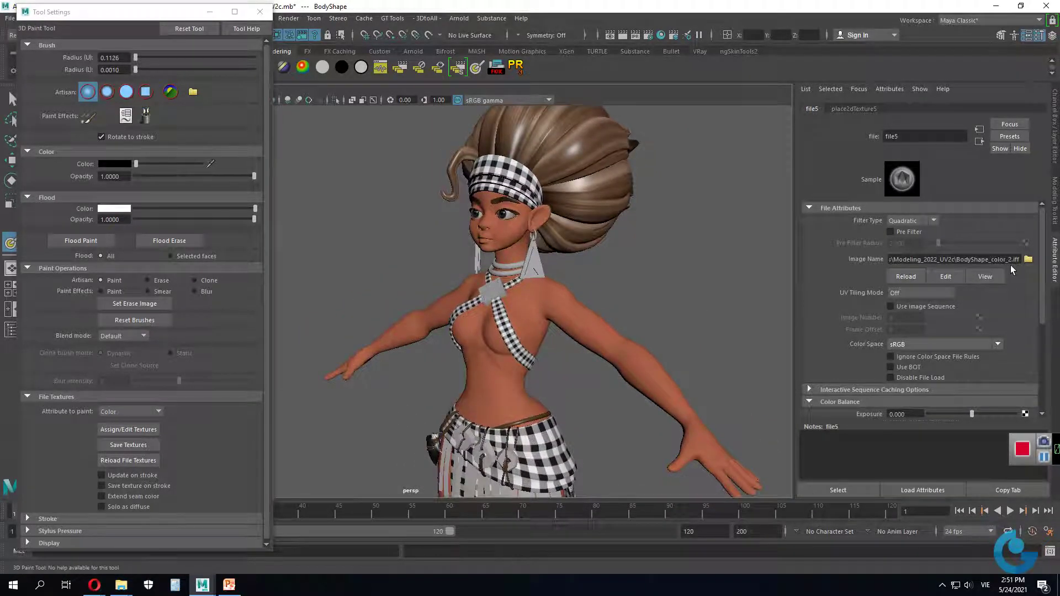
pyautogui.click(998, 344)
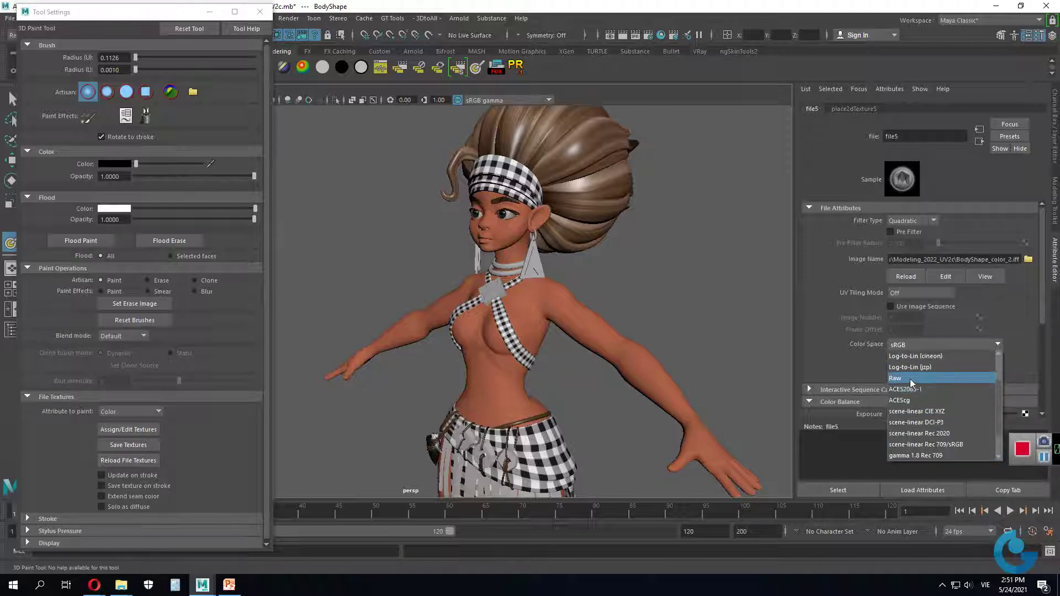
pyautogui.click(910, 379)
pyautogui.keyDown('alt'); pyautogui.moveTo(544, 323); pyautogui.dragTo(583, 319); pyautogui.keyUp('alt')
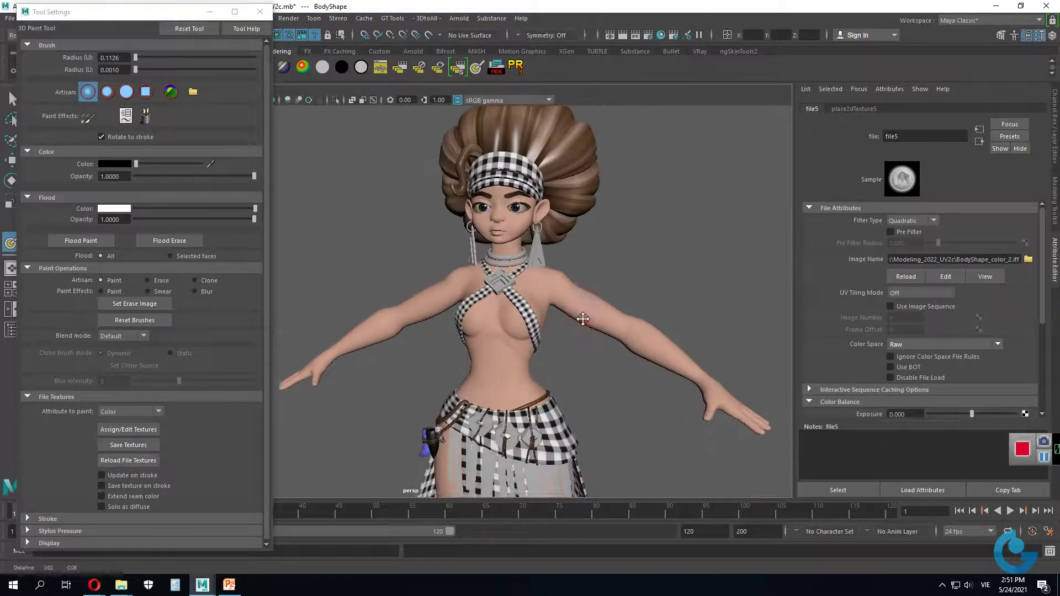
pyautogui.scroll(3, 583, 319)
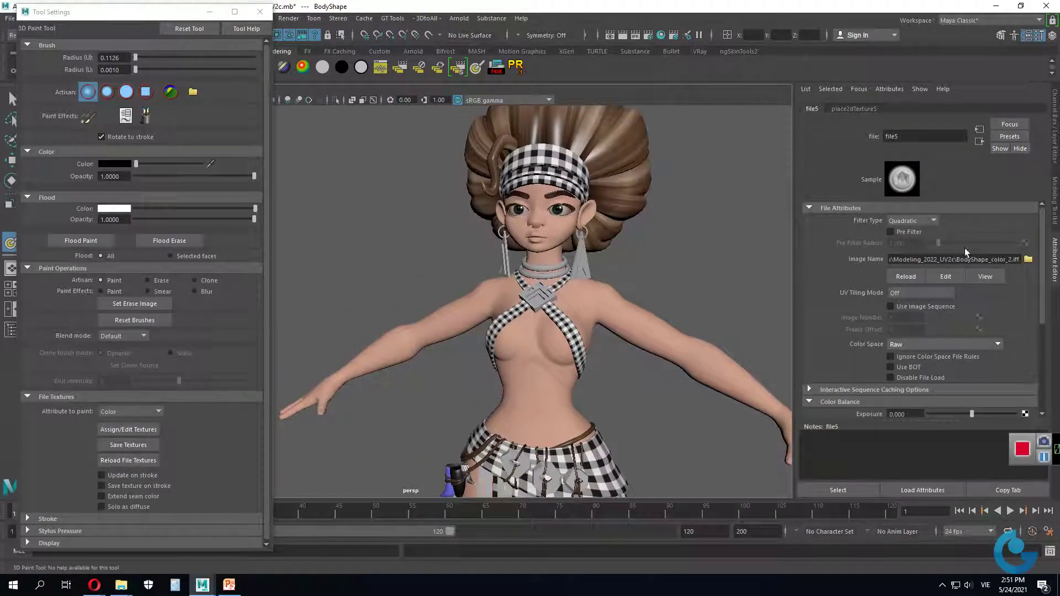
pyautogui.keyDown('alt'); pyautogui.moveTo(601, 344); pyautogui.dragTo(541, 313, button='middle'); pyautogui.keyUp('alt')
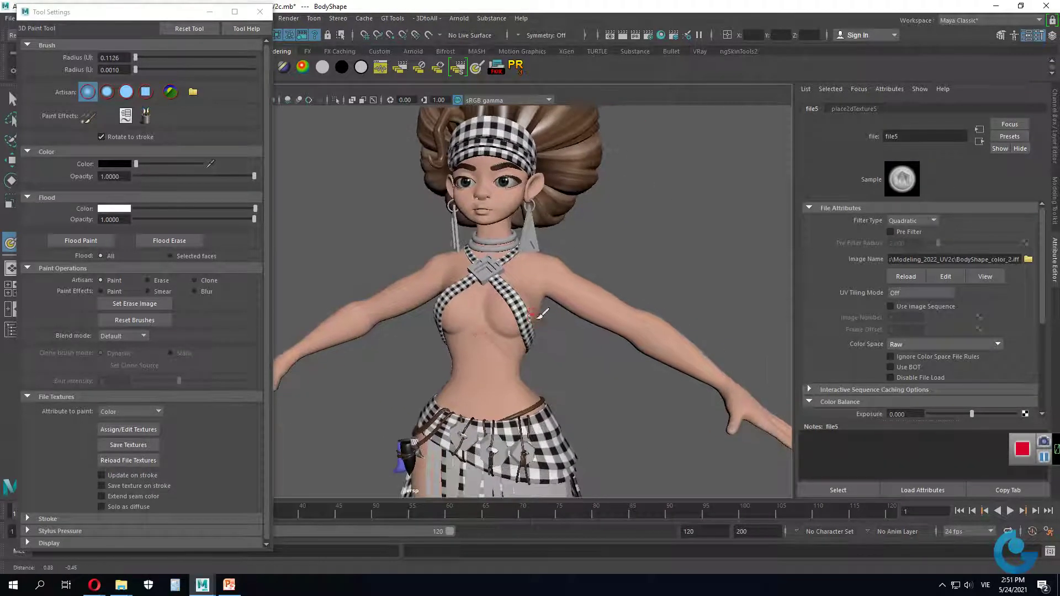
pyautogui.keyDown('alt'); pyautogui.moveTo(541, 314); pyautogui.dragTo(530, 337); pyautogui.keyUp('alt')
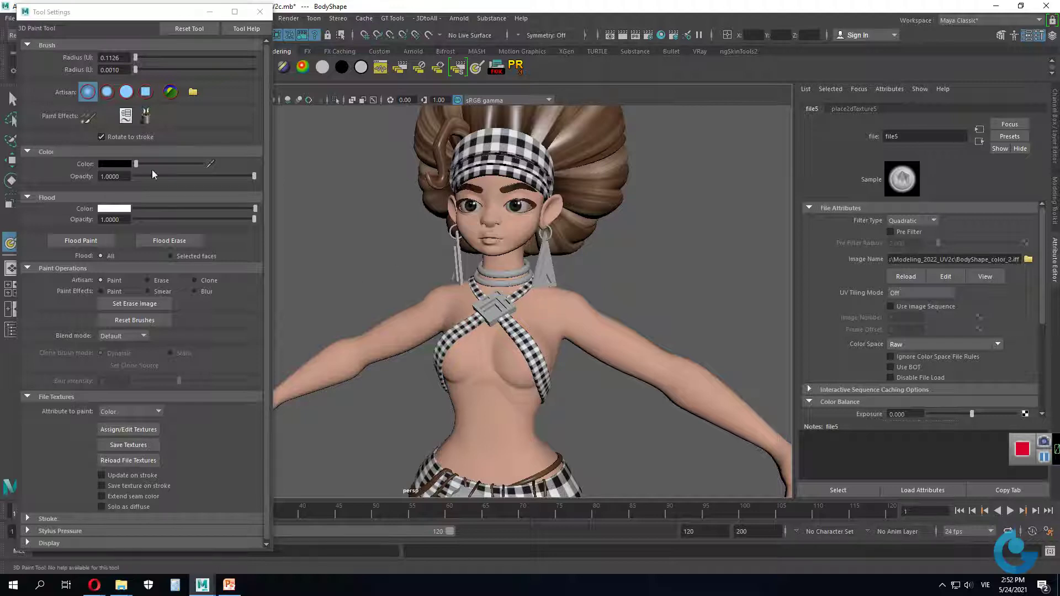
# Step: Paint a test stroke on the shoulder and flood the skin white, then undo both
pyautogui.moveTo(540, 312)
pyautogui.mouseDown()
pyautogui.moveTo(652, 351)
pyautogui.moveTo(531, 307)
pyautogui.moveTo(587, 308)
pyautogui.mouseUp()
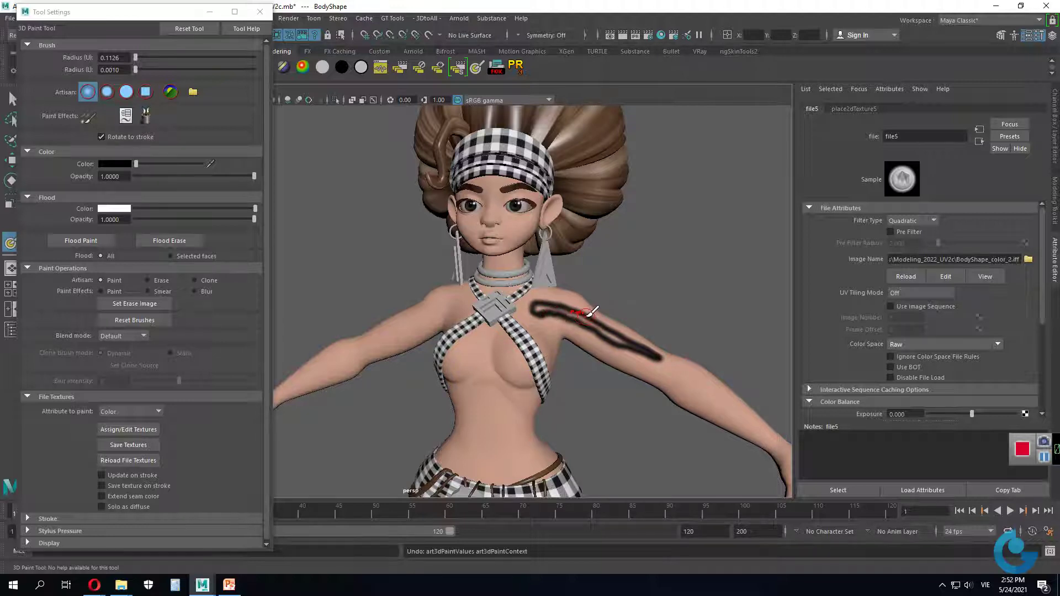
pyautogui.hotkey('ctrl', 'z')
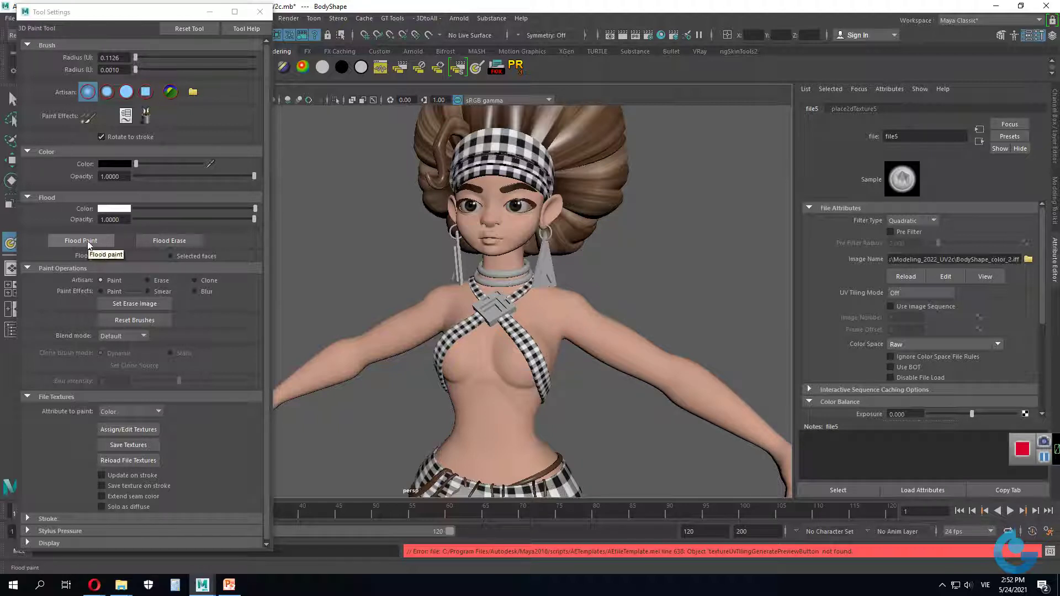
pyautogui.click(82, 240)
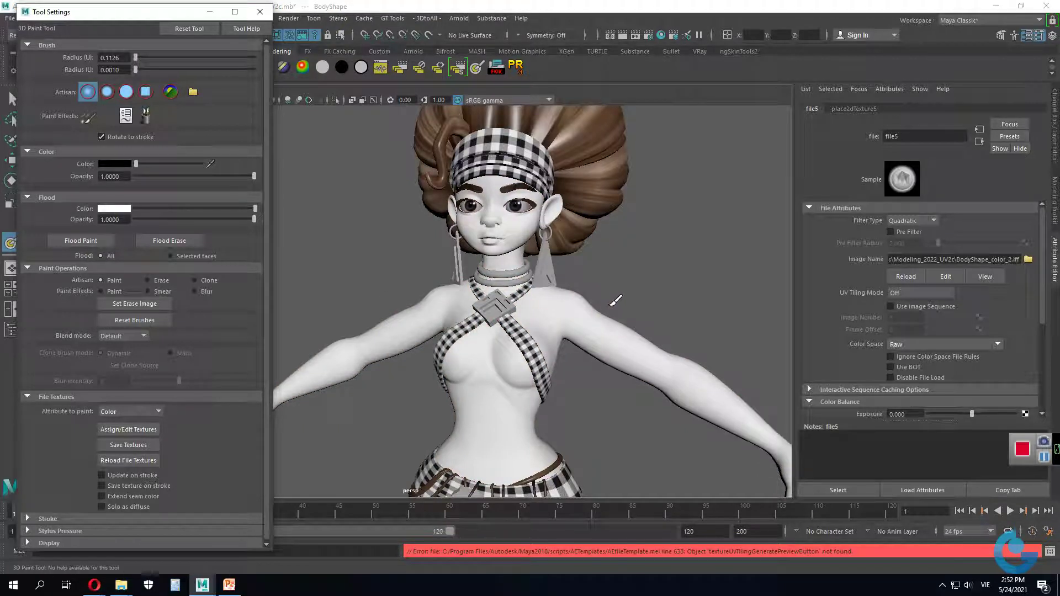
pyautogui.hotkey('ctrl', 'z')
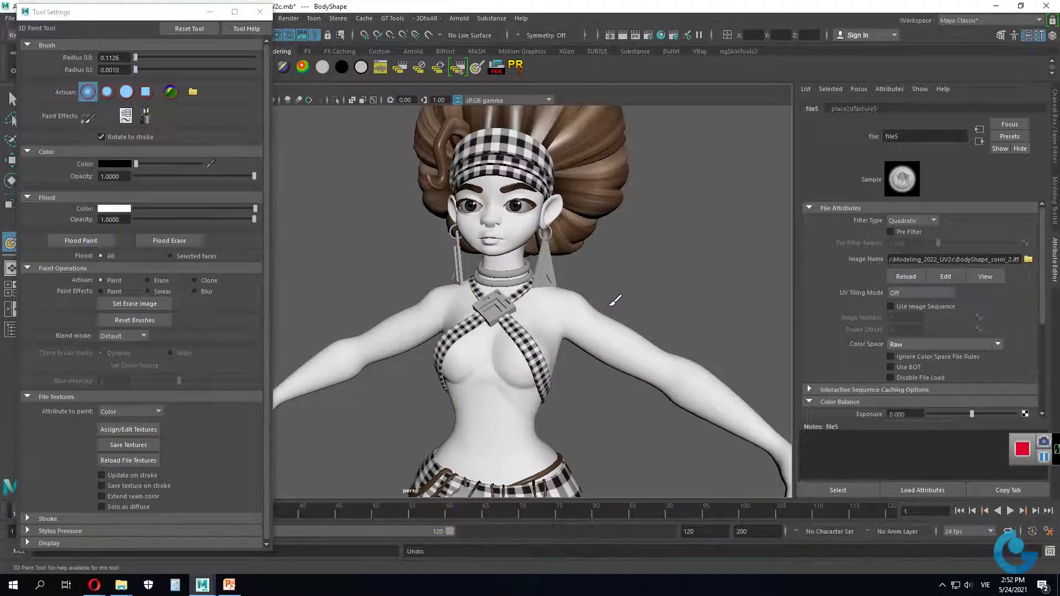
pyautogui.hotkey('ctrl', 'z')
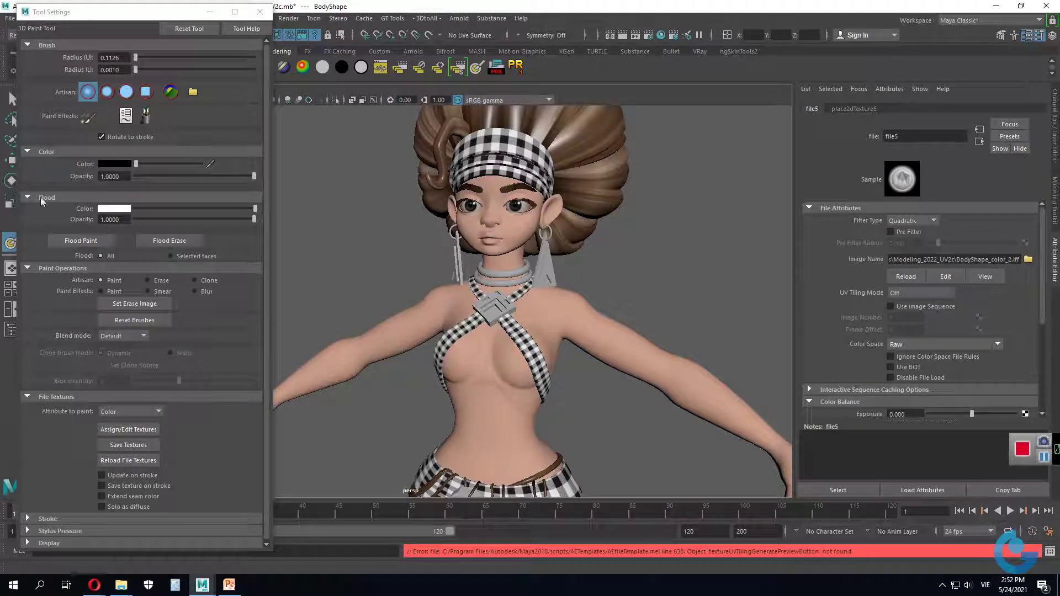
# Step: Change the brush colour from black to white and frame a close-up of the face
pyautogui.moveTo(135, 164); pyautogui.dragTo(201, 164)
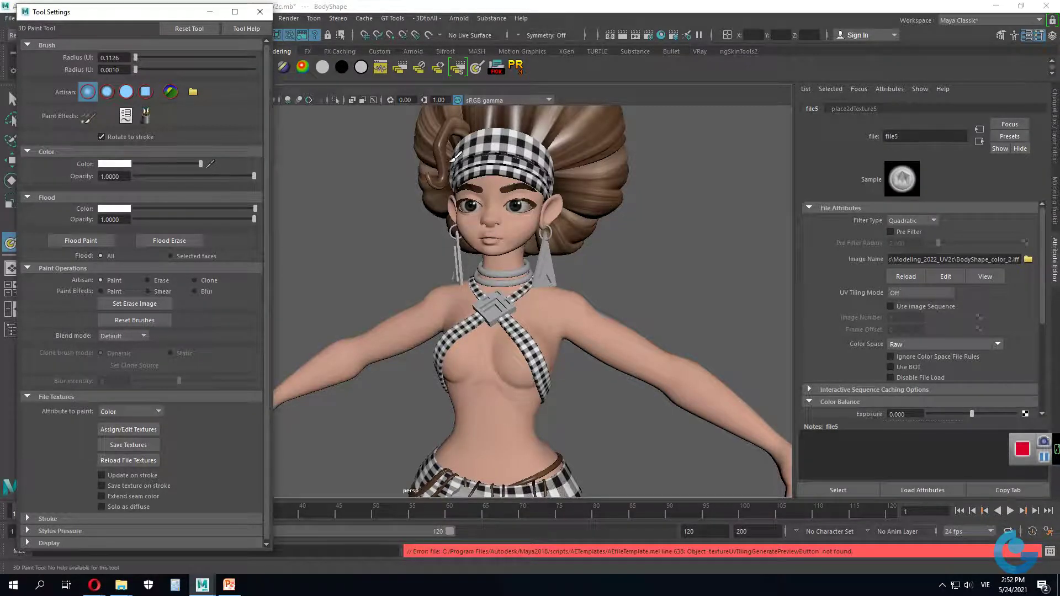
pyautogui.keyDown('alt'); pyautogui.moveTo(454, 157); pyautogui.dragTo(544, 297, button='right'); pyautogui.keyUp('alt')
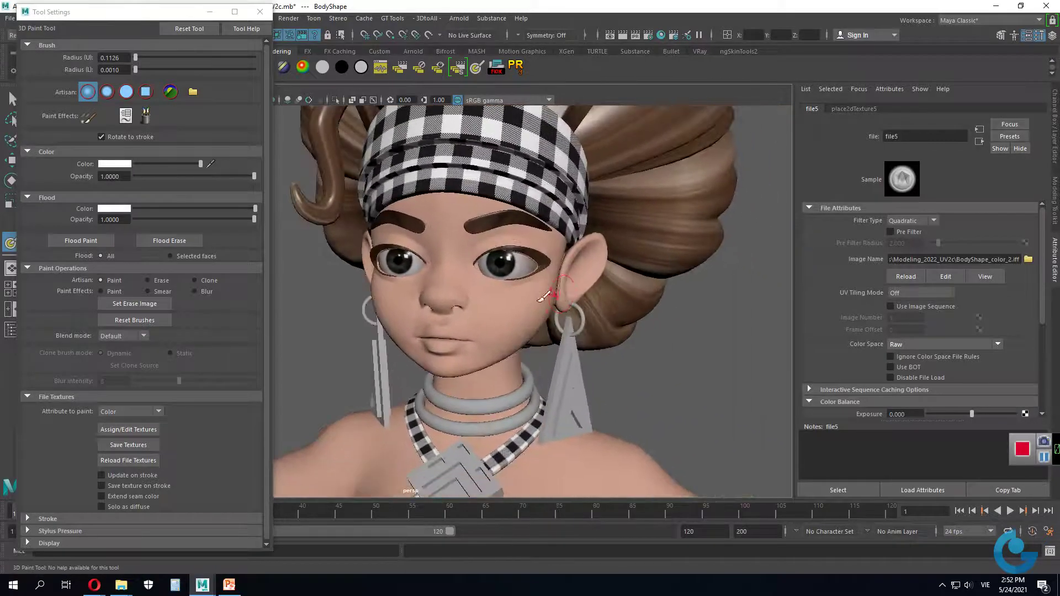
pyautogui.keyDown('alt'); pyautogui.moveTo(544, 297); pyautogui.dragTo(548, 221); pyautogui.keyUp('alt')
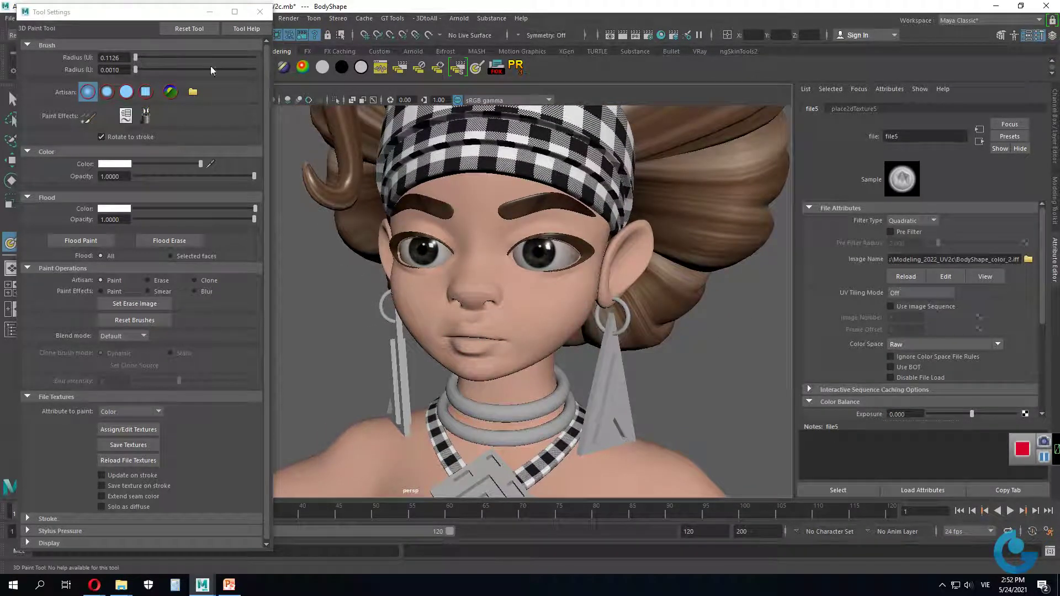
pyautogui.click(124, 163)
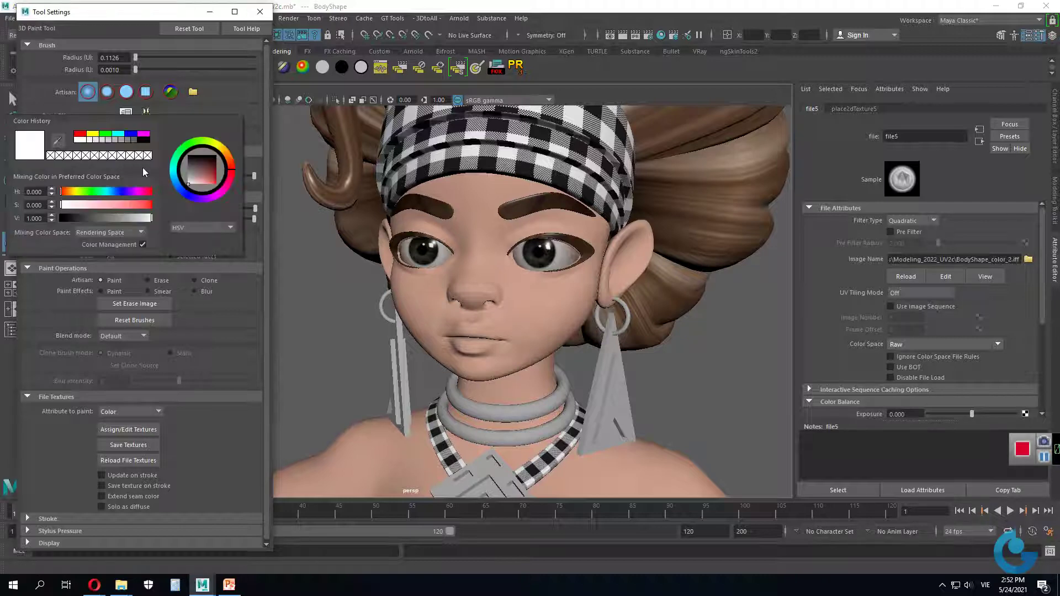
# Step: Shift the brush colour from white to a saturated, darker magenta-pink in the colour picker
pyautogui.click(115, 204)
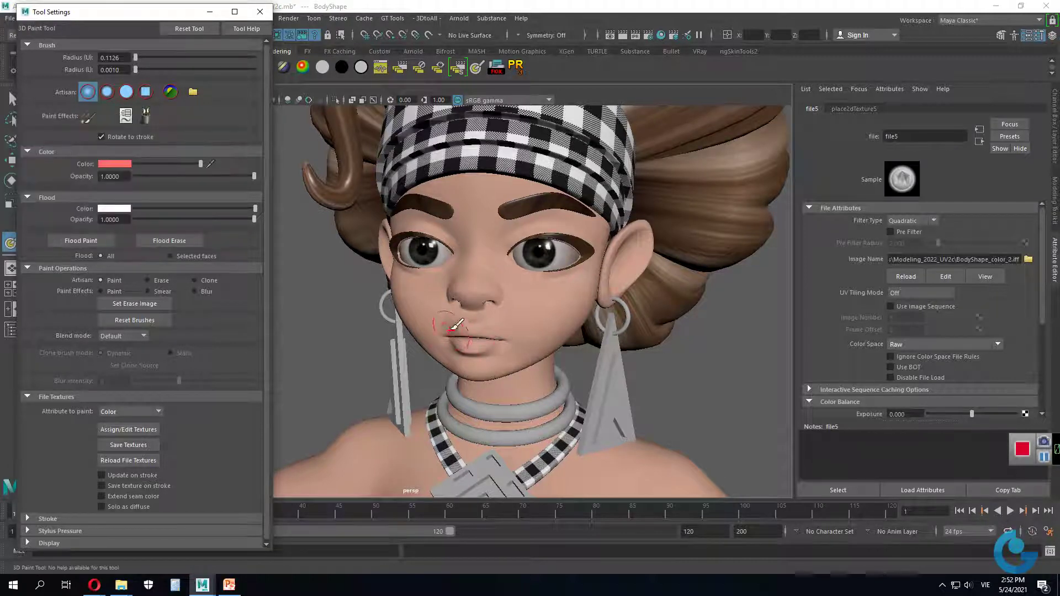
pyautogui.scroll(2, 497, 331)
pyautogui.scroll(2, 513, 332)
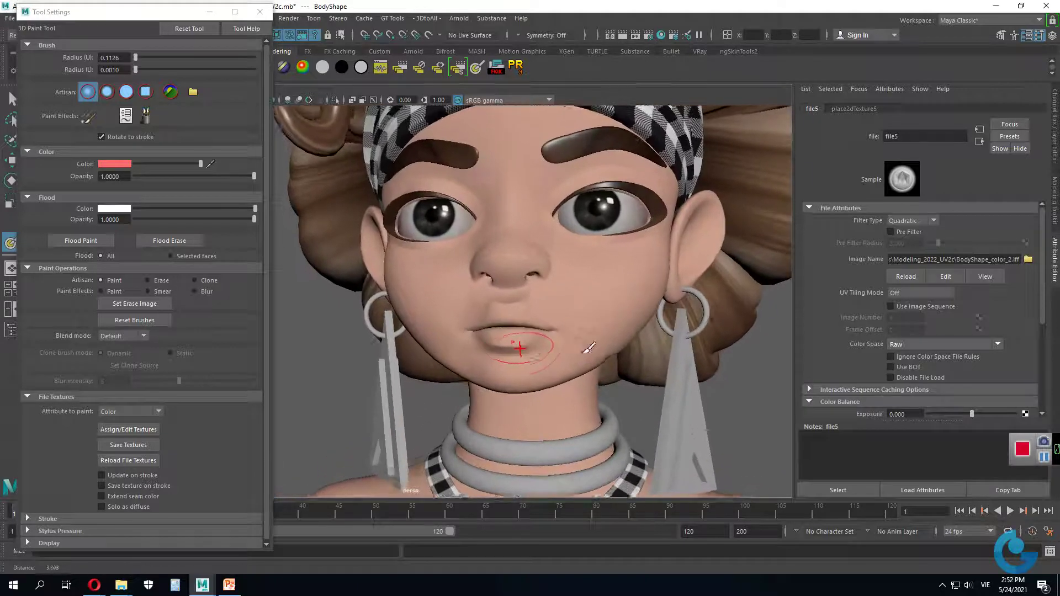
pyautogui.scroll(2, 534, 330)
pyautogui.scroll(1, 532, 331)
pyautogui.click(125, 164)
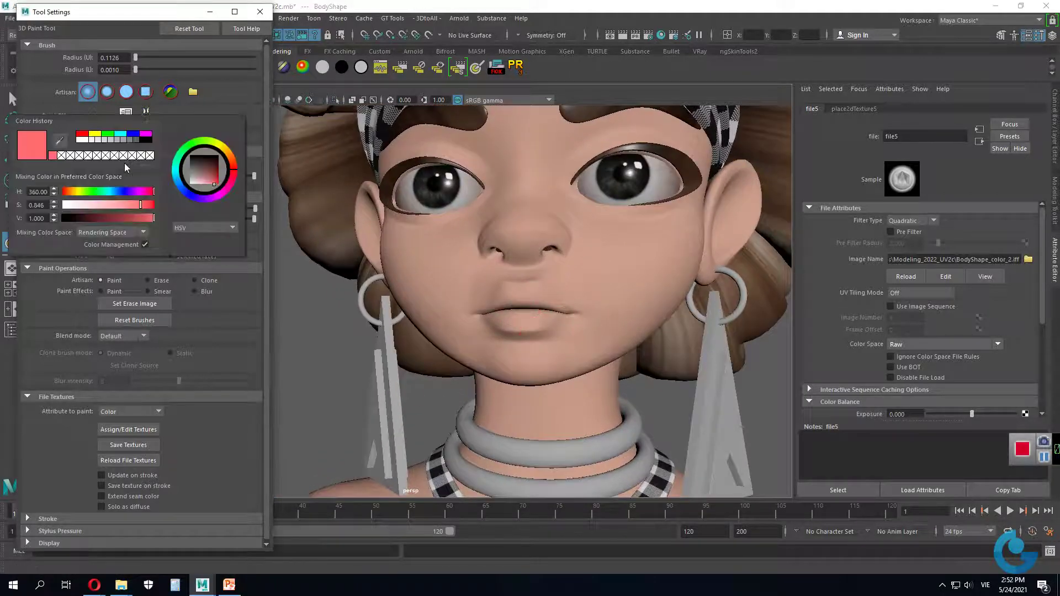
pyautogui.moveTo(213, 197); pyautogui.dragTo(223, 191)
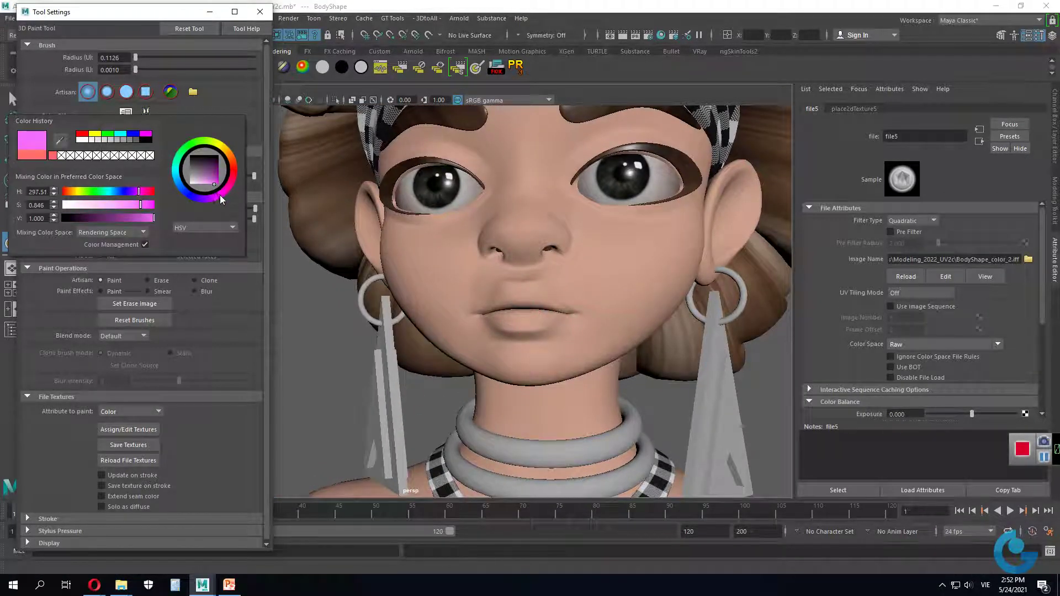
pyautogui.click(217, 184)
pyautogui.moveTo(216, 182); pyautogui.dragTo(218, 184)
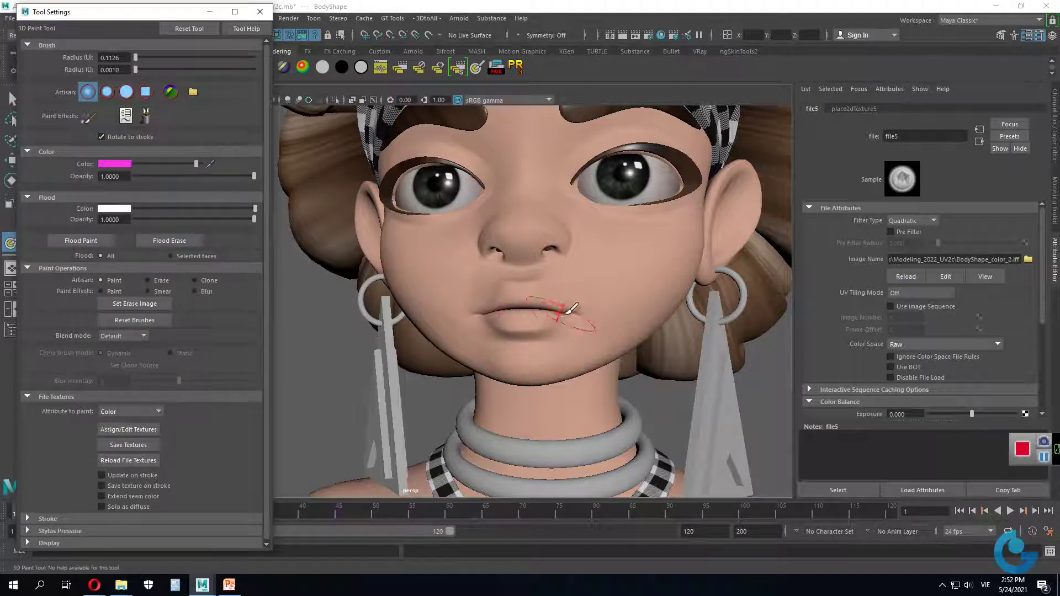
# Step: Shrink the brush for lip detail, try a stroke, and toggle erase back to paint
pyautogui.moveTo(582, 291); pyautogui.dragTo(574, 289)
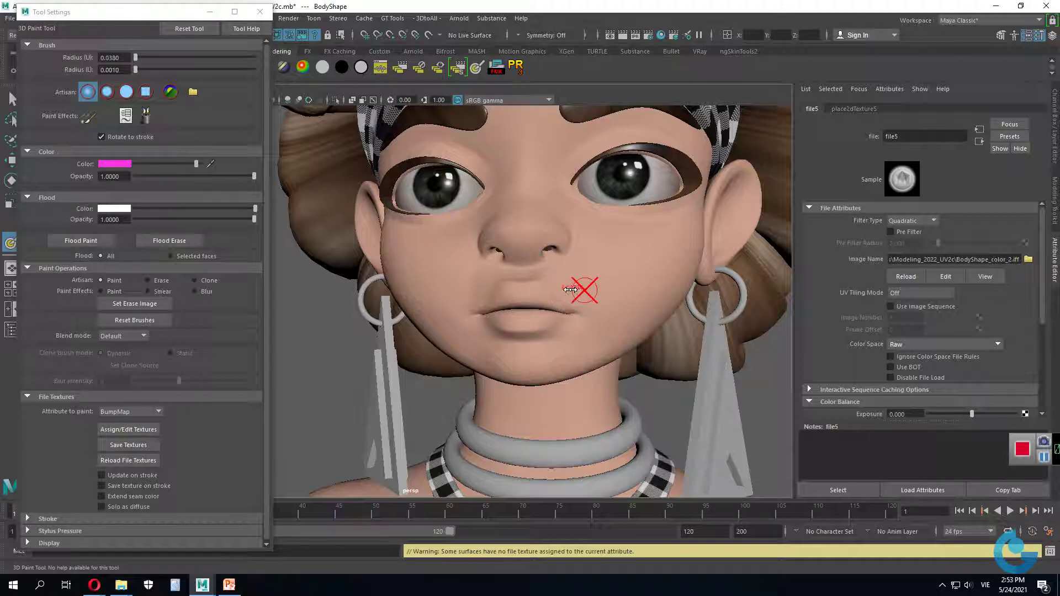
pyautogui.scroll(2, 579, 322)
pyautogui.scroll(2, 579, 322)
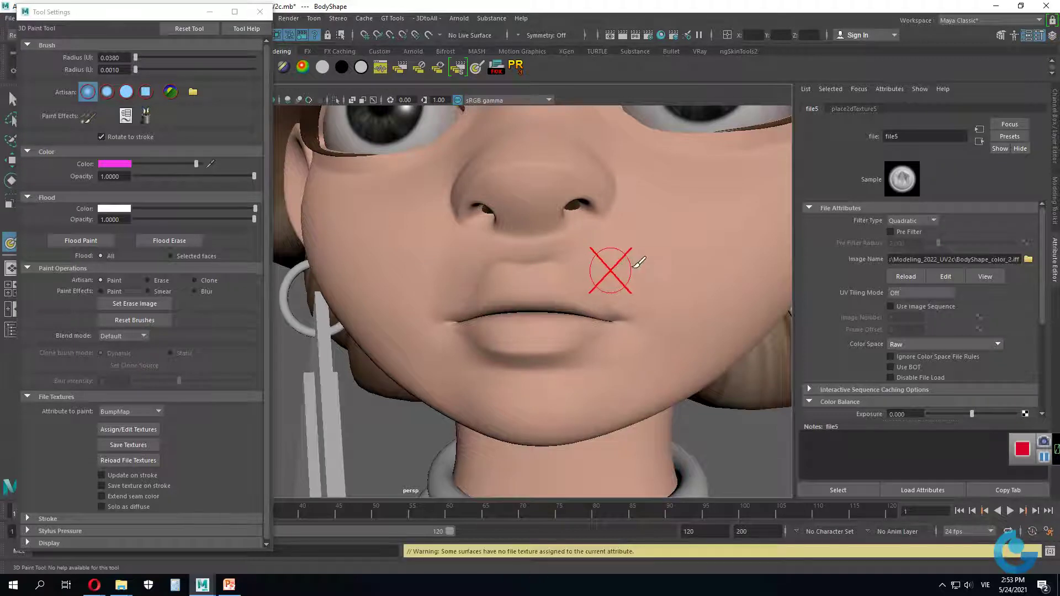
pyautogui.keyDown('alt'); pyautogui.moveTo(574, 310); pyautogui.dragTo(576, 322); pyautogui.keyUp('alt')
pyautogui.scroll(-2, 577, 322)
pyautogui.scroll(-2, 552, 324)
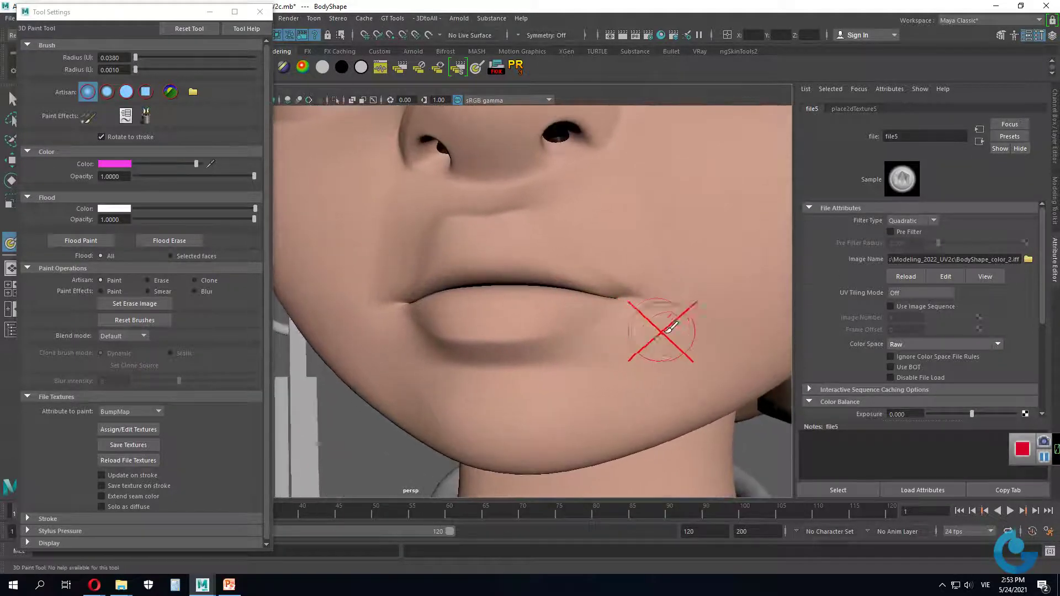
pyautogui.scroll(-3, 573, 308)
pyautogui.click(566, 313)
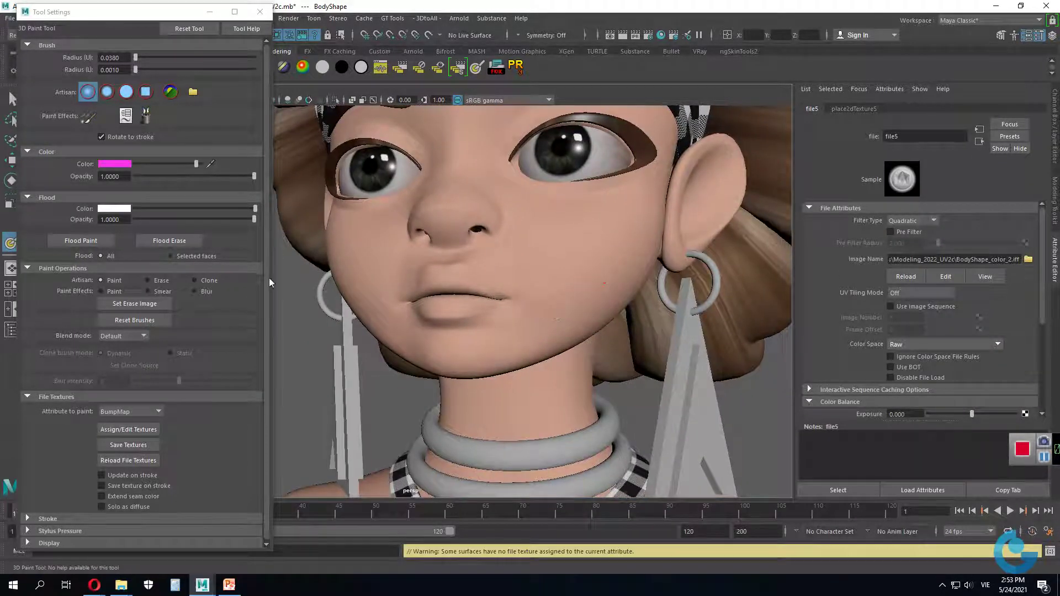
pyautogui.click(153, 282)
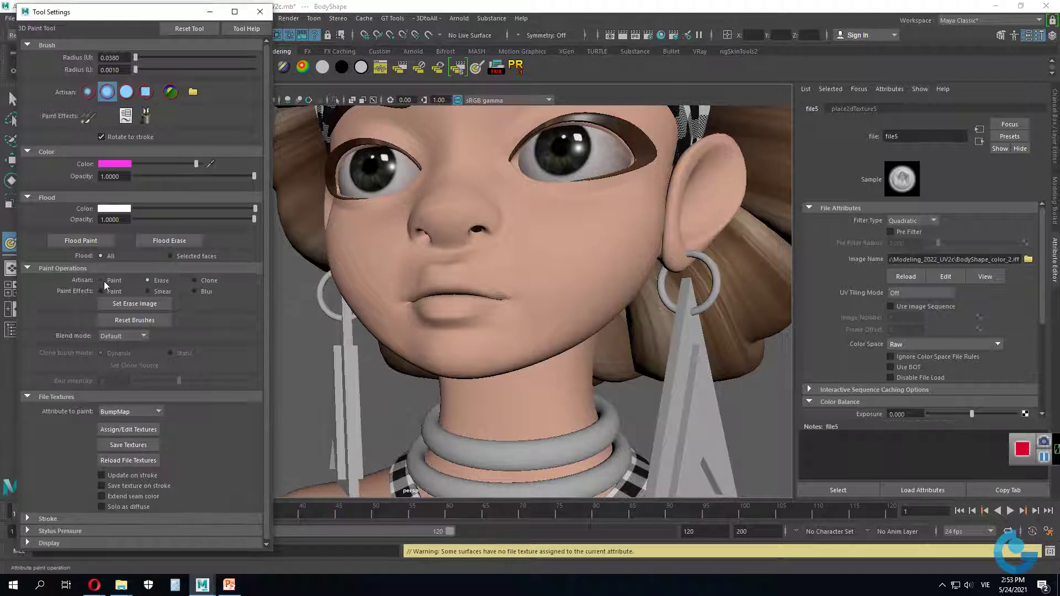
pyautogui.click(103, 282)
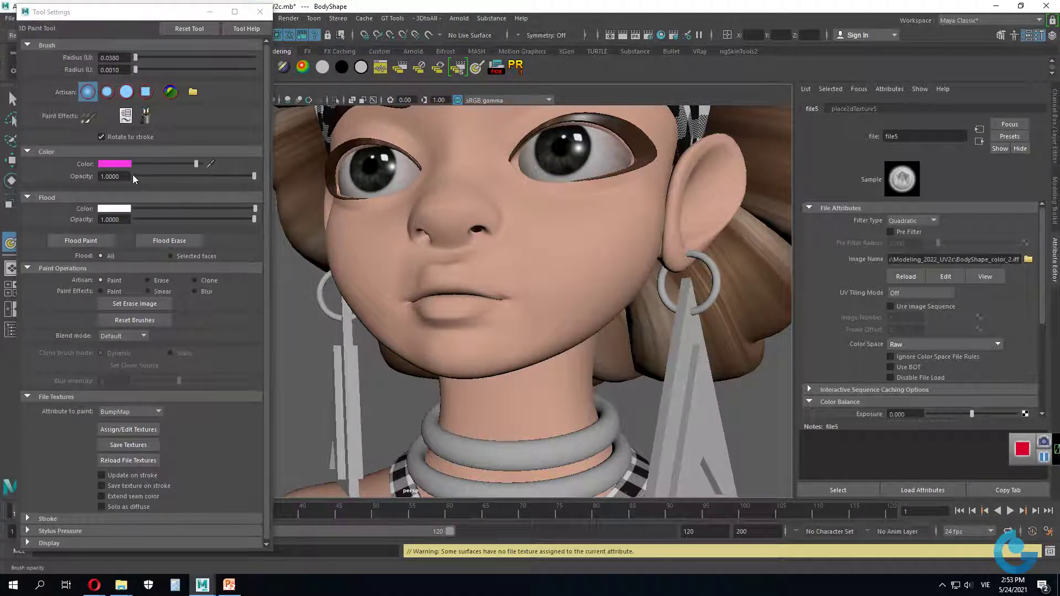
# Step: Darken the magenta, adjust opacity, keep Default blend mode, and paint Color instead of BumpMap
pyautogui.moveTo(169, 164); pyautogui.dragTo(163, 164)
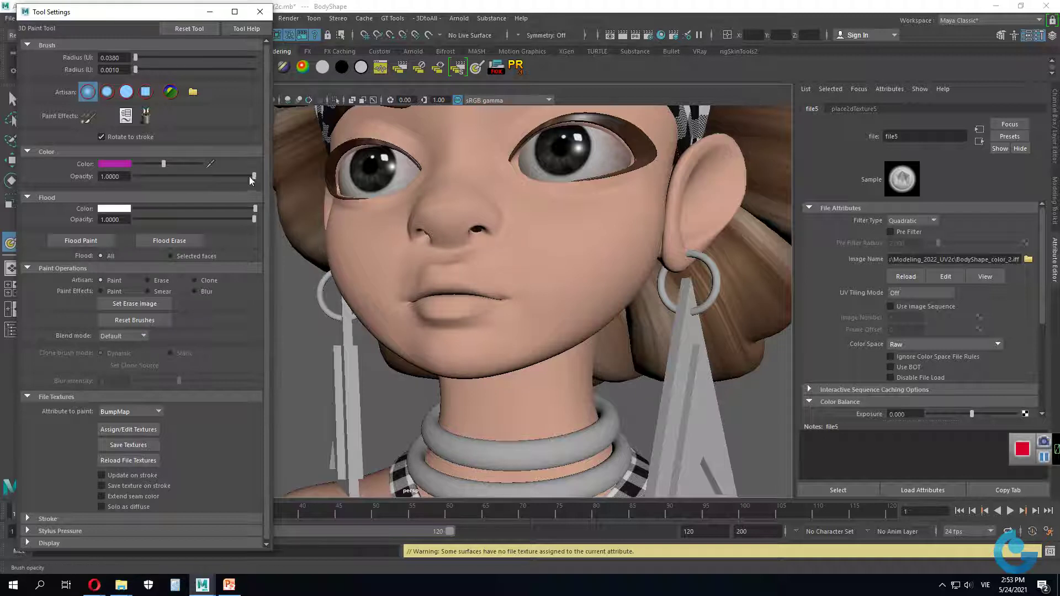
pyautogui.moveTo(253, 176)
pyautogui.mouseDown()
pyautogui.moveTo(174, 177)
pyautogui.moveTo(255, 176)
pyautogui.mouseUp()
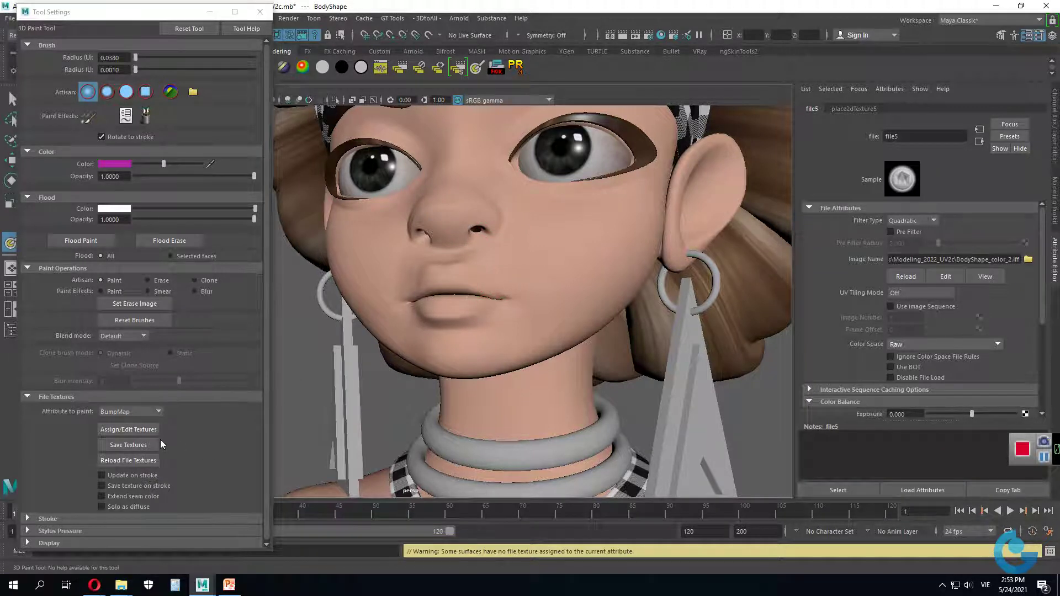
pyautogui.click(143, 336)
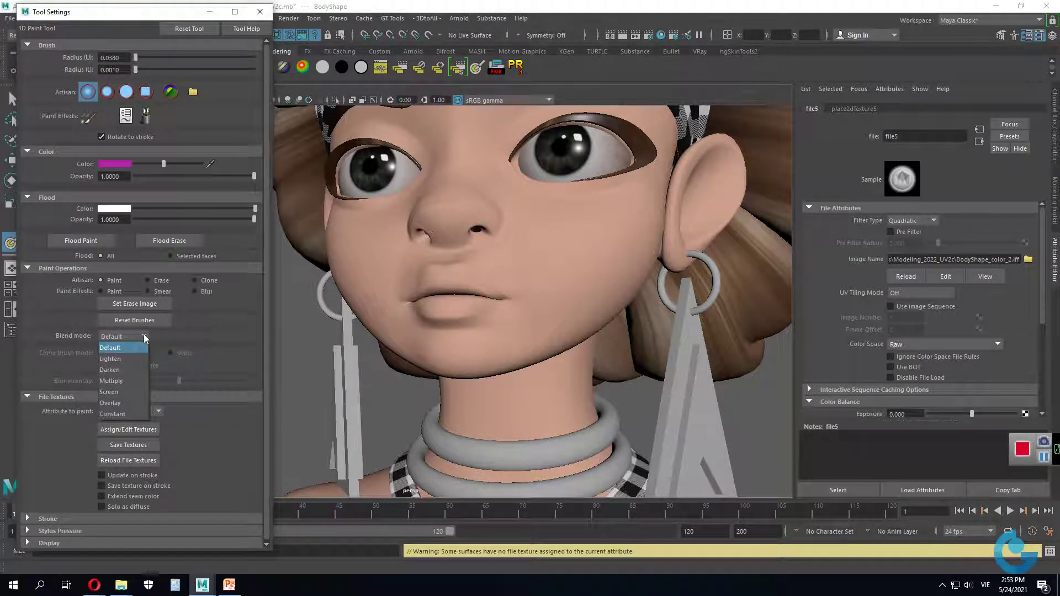
pyautogui.click(110, 347)
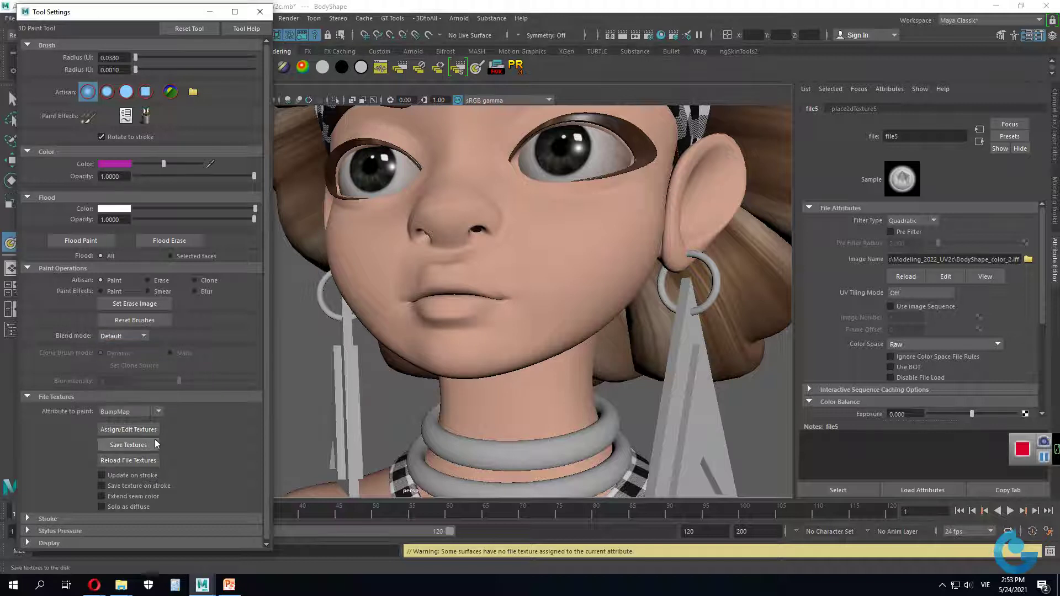
pyautogui.click(158, 412)
pyautogui.click(132, 447)
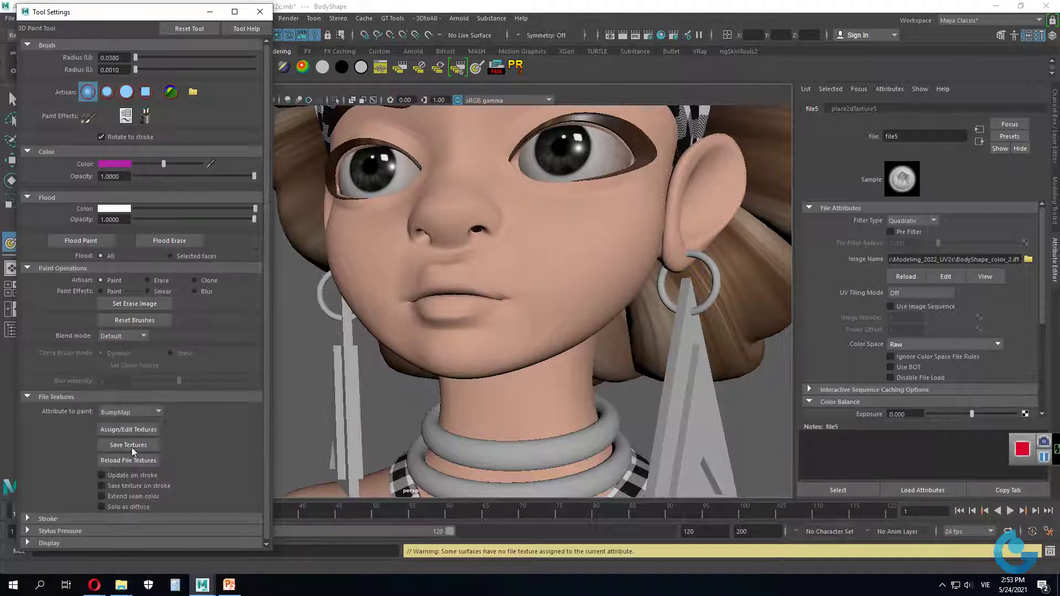
pyautogui.click(157, 409)
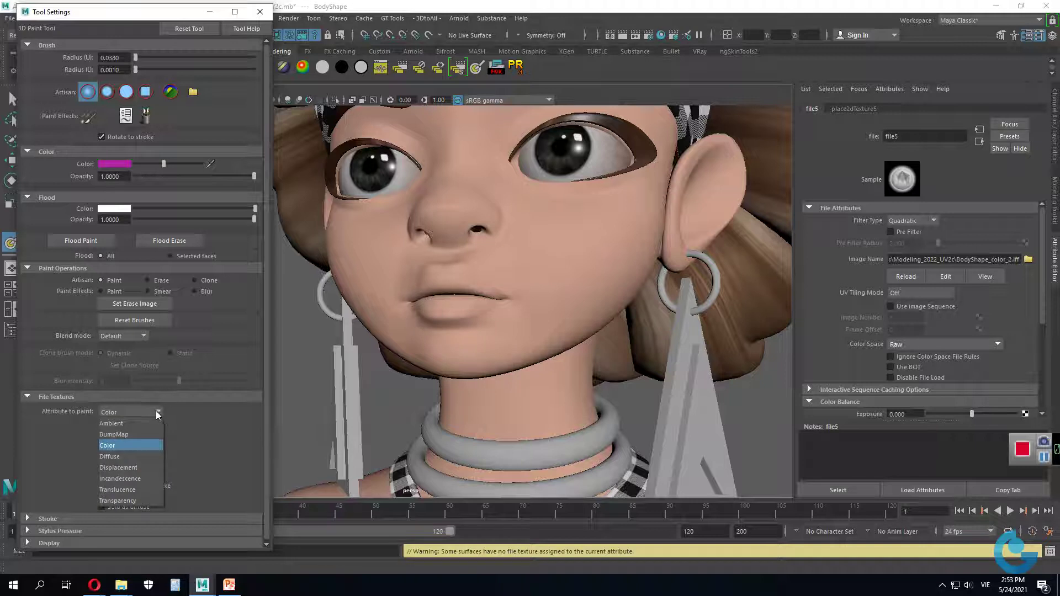
# Step: Keep Color as the painted attribute and brighten the magenta paint colour
pyautogui.click(139, 445)
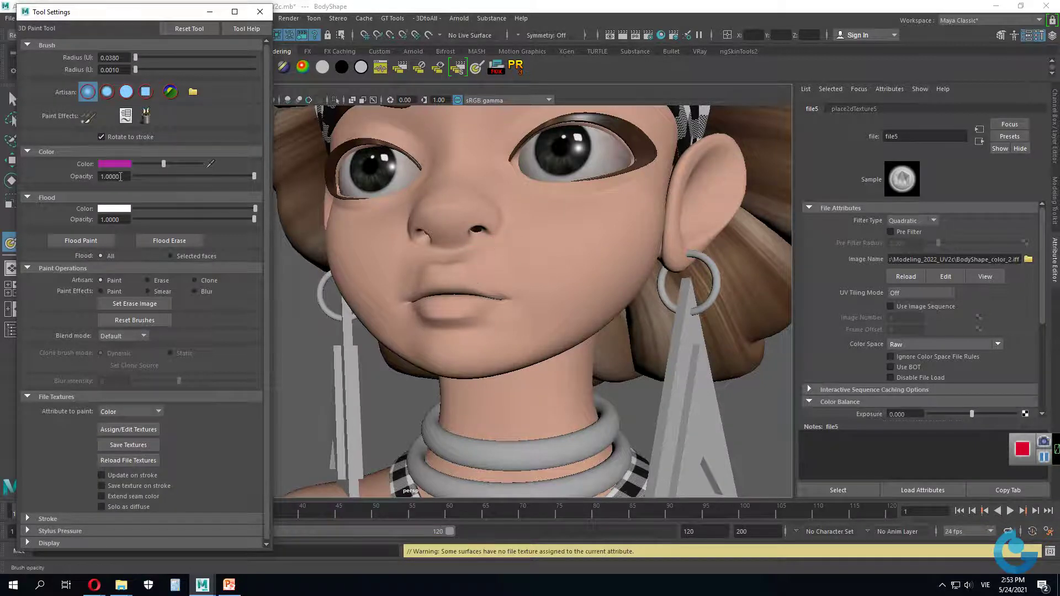
pyautogui.moveTo(164, 164); pyautogui.dragTo(173, 164)
pyautogui.scroll(3, 486, 300)
pyautogui.scroll(2, 568, 319)
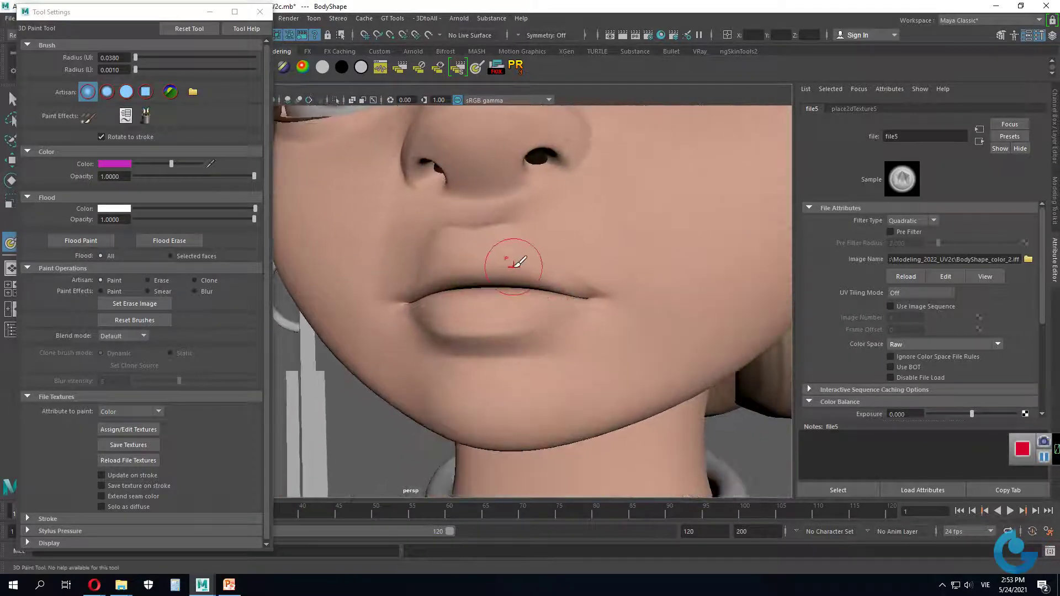
# Step: Paint a test magenta stroke on the upper lip, then undo all of it
pyautogui.moveTo(511, 256)
pyautogui.mouseDown()
pyautogui.moveTo(496, 254)
pyautogui.moveTo(502, 267)
pyautogui.moveTo(489, 250)
pyautogui.moveTo(497, 234)
pyautogui.moveTo(546, 260)
pyautogui.mouseUp()
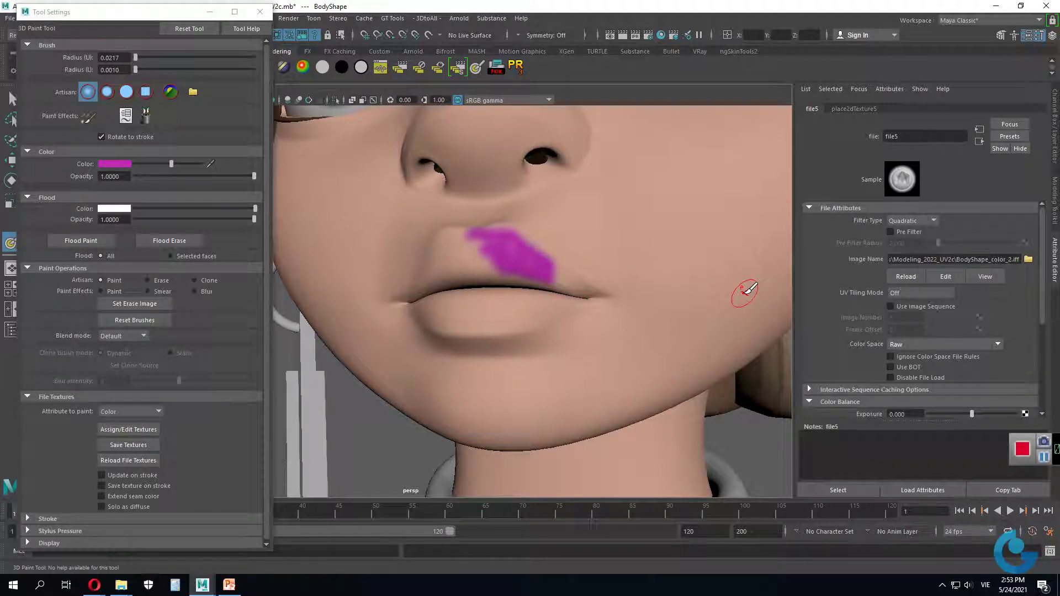
pyautogui.keyDown('alt'); pyautogui.moveTo(663, 260); pyautogui.dragTo(564, 267); pyautogui.keyUp('alt')
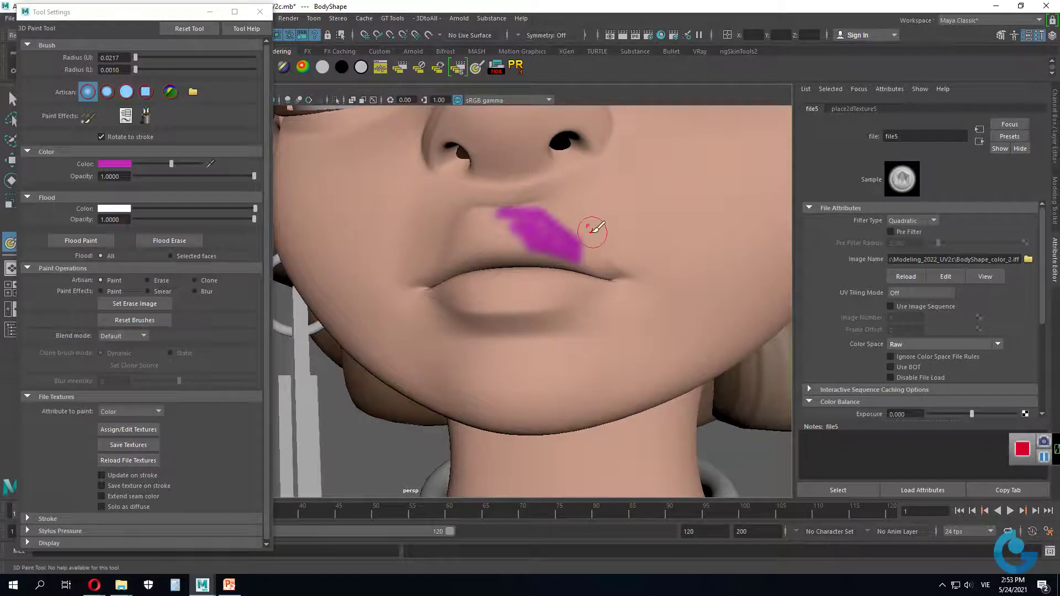
pyautogui.hotkey('ctrl', 'z')
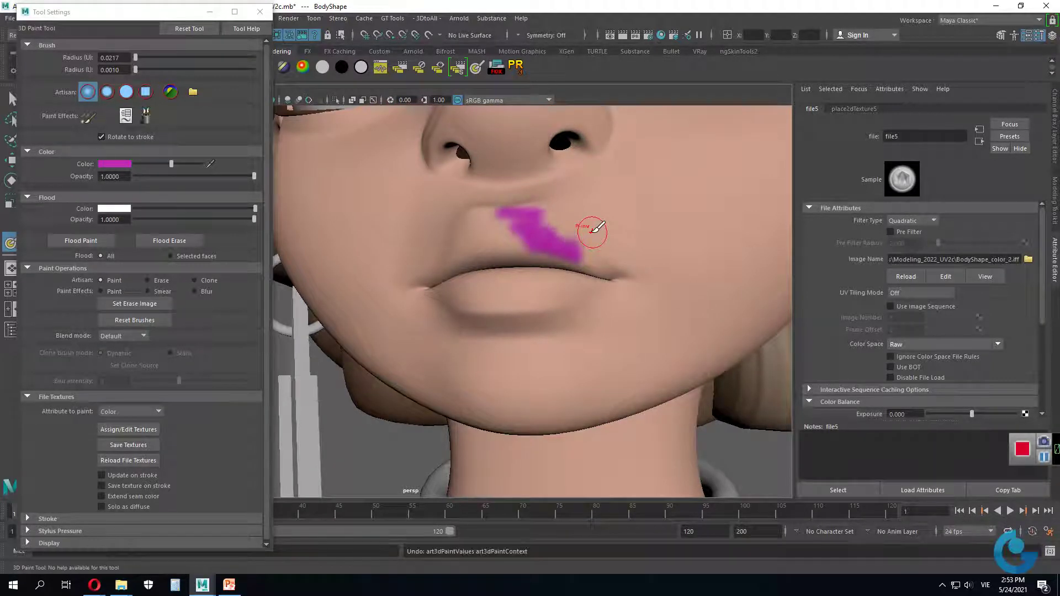
pyautogui.hotkey('ctrl', 'z')
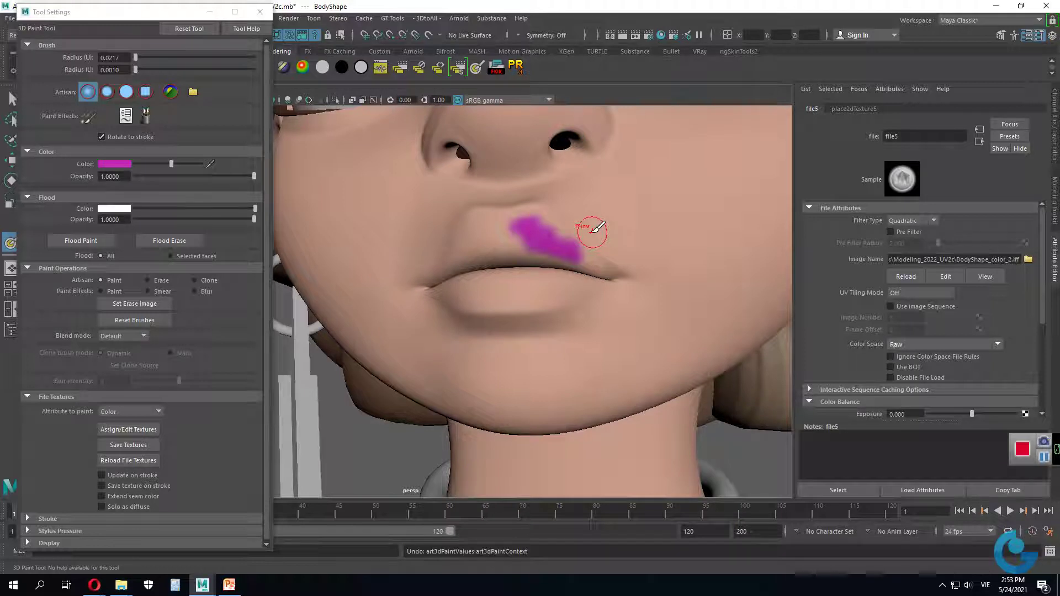
pyautogui.hotkey('ctrl', 'z')
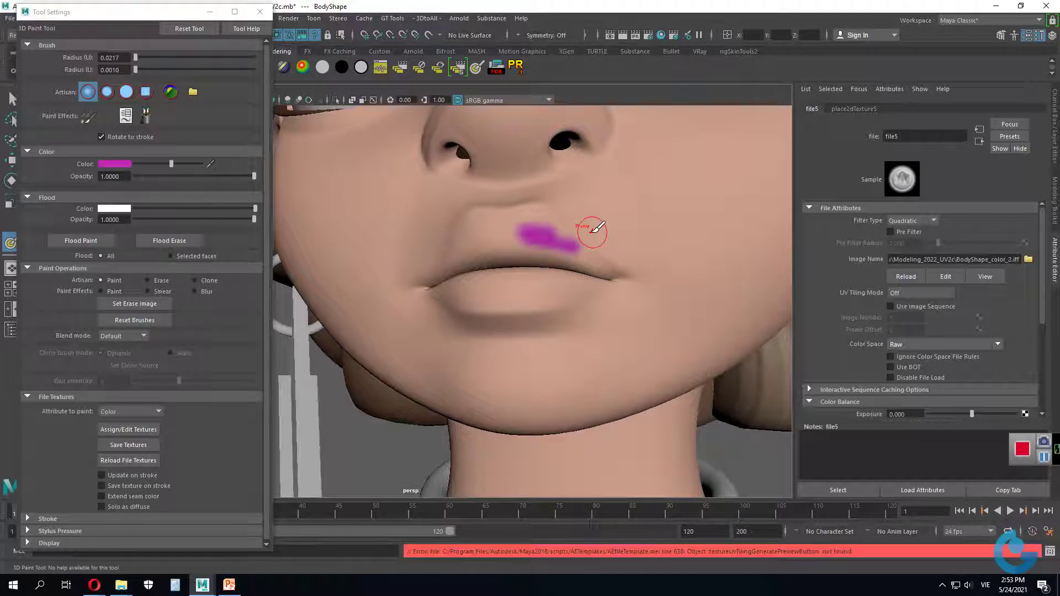
pyautogui.hotkey('ctrl', 'z')
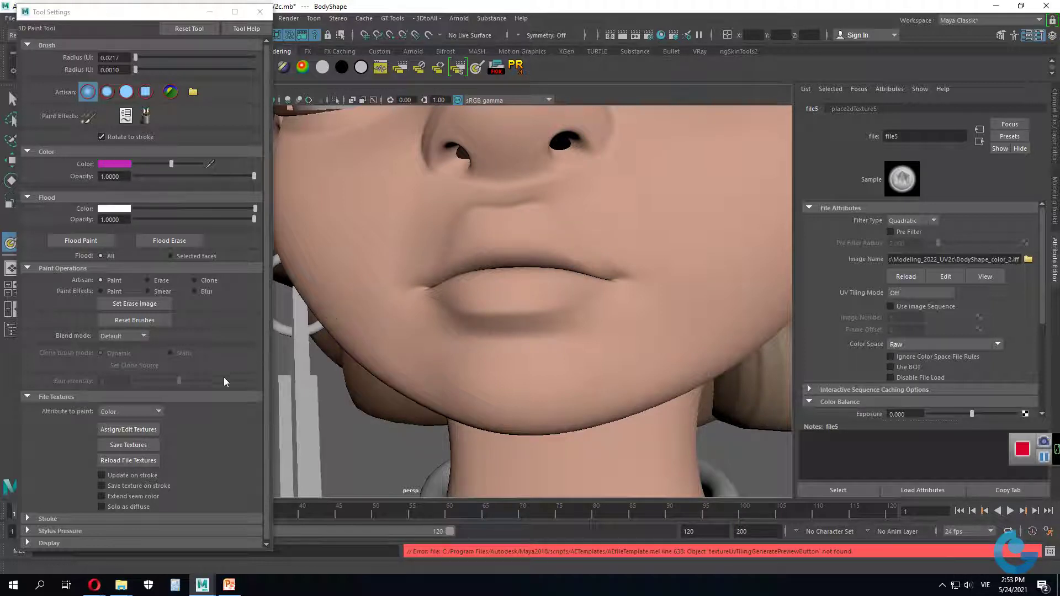
pyautogui.scroll(-1, 224, 381)
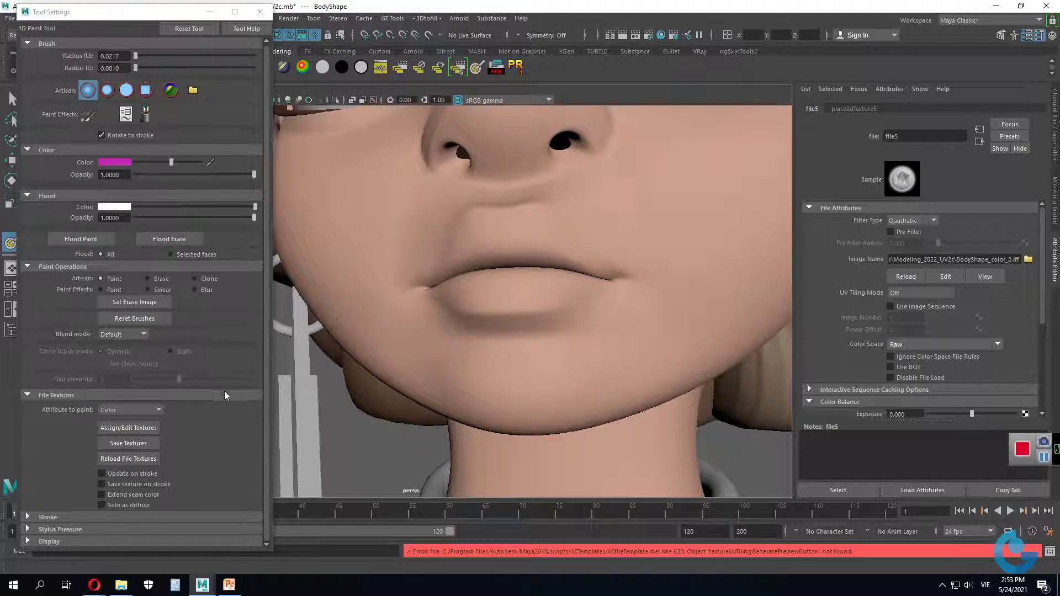
# Step: Turn on X-axis Reflection and Screen projection in the Stroke options, facing the head frontally
pyautogui.click(165, 518)
pyautogui.scroll(-3, 213, 475)
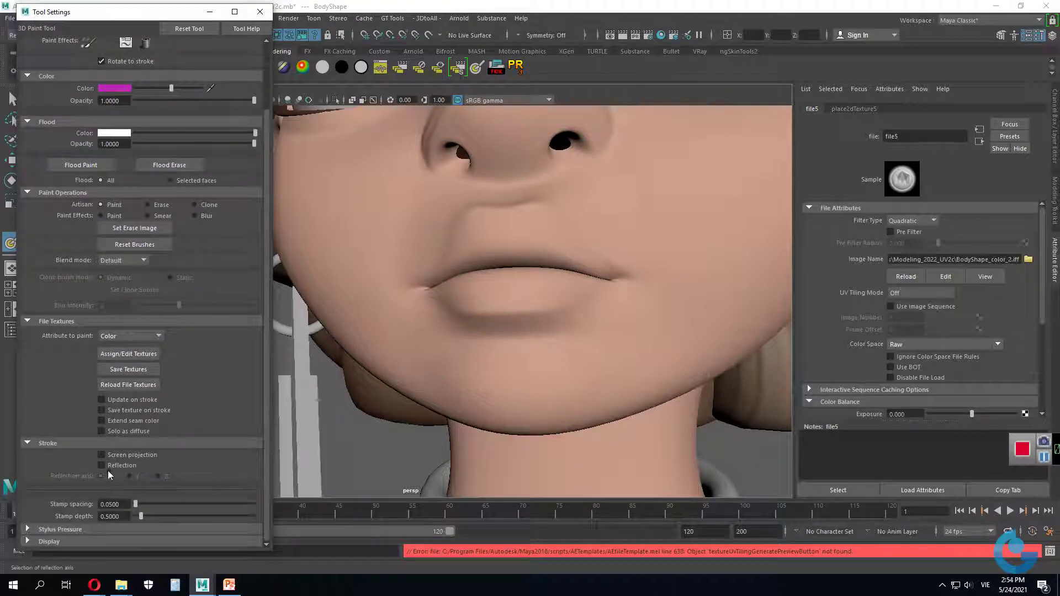
pyautogui.click(101, 466)
pyautogui.scroll(-3, 613, 310)
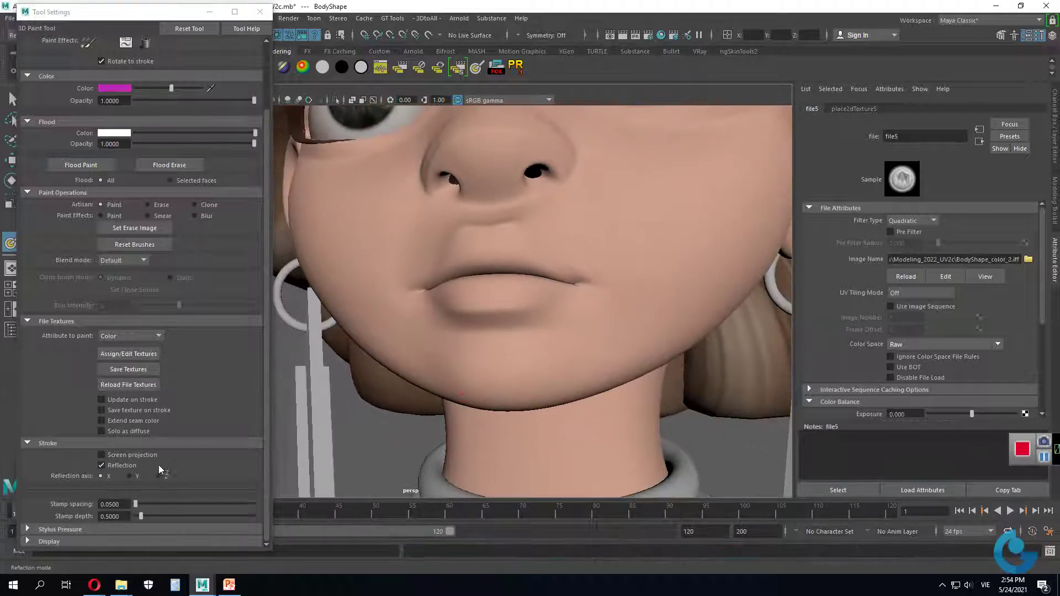
pyautogui.scroll(-2, 633, 366)
pyautogui.scroll(-3, 484, 350)
pyautogui.scroll(-2, 551, 348)
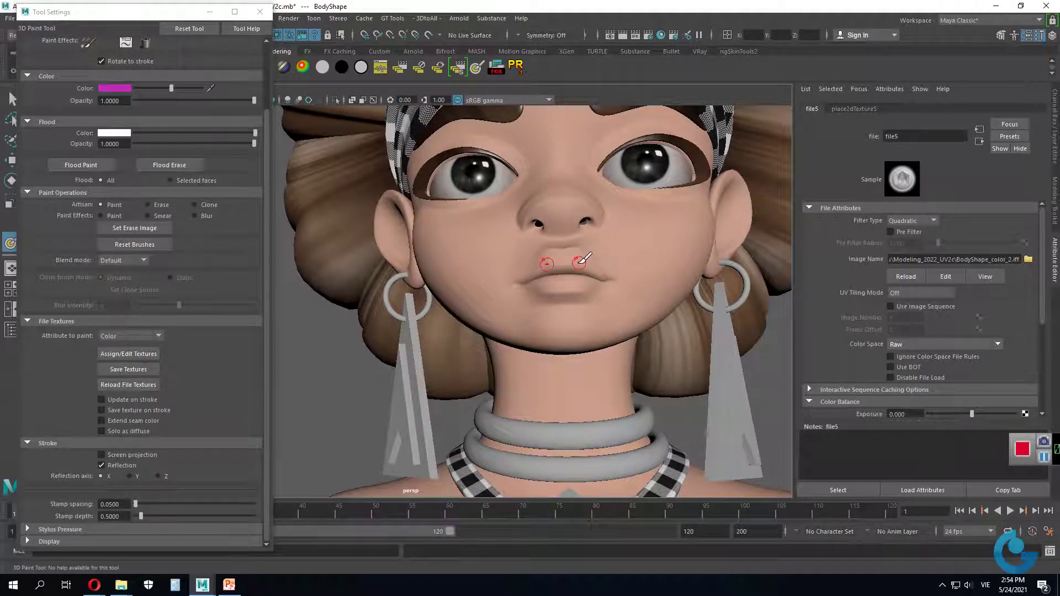
pyautogui.click(102, 455)
pyautogui.moveTo(426, 288)
pyautogui.keyDown('alt'); pyautogui.mouseDown()
pyautogui.moveTo(473, 301)
pyautogui.moveTo(585, 299)
pyautogui.moveTo(422, 114)
pyautogui.mouseUp(); pyautogui.keyUp('alt')
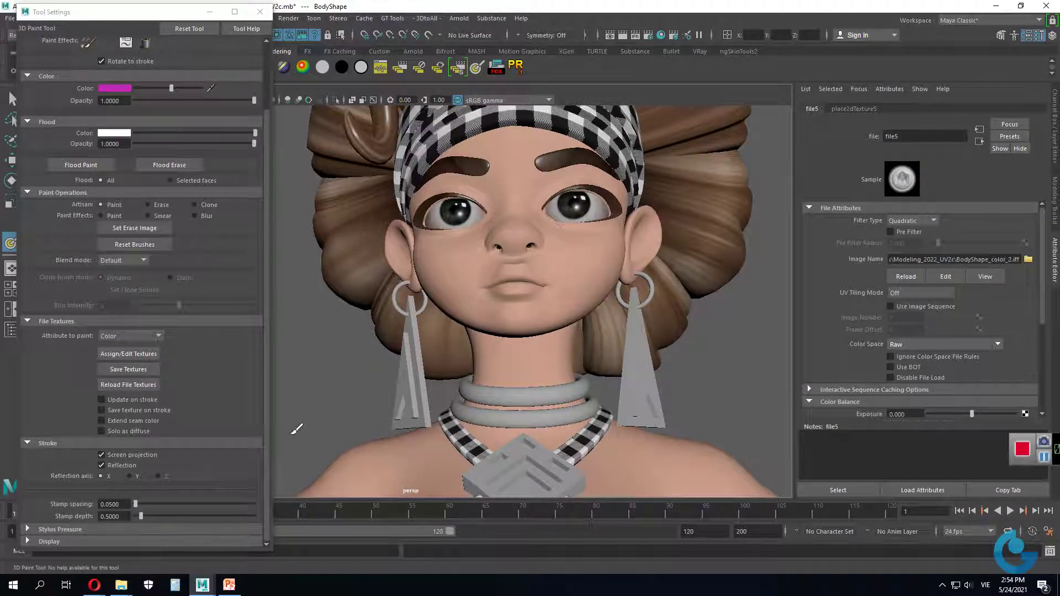
# Step: Switch Screen projection back off and zoom in on the mouth
pyautogui.click(102, 455)
pyautogui.scroll(1, 526, 286)
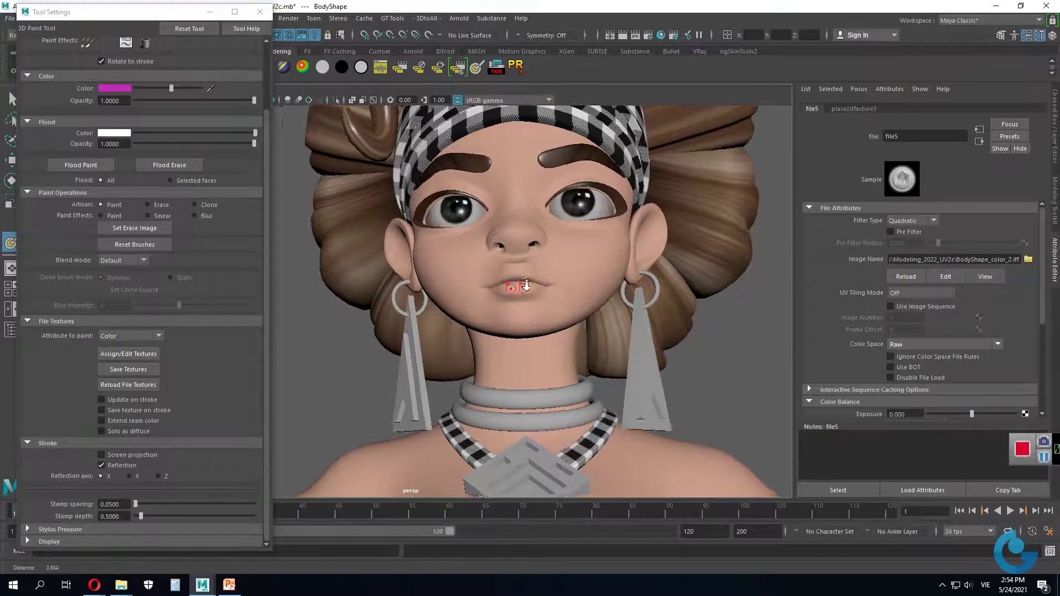
pyautogui.scroll(2, 607, 303)
pyautogui.scroll(1, 582, 374)
pyautogui.scroll(2, 656, 371)
pyautogui.scroll(1, 609, 362)
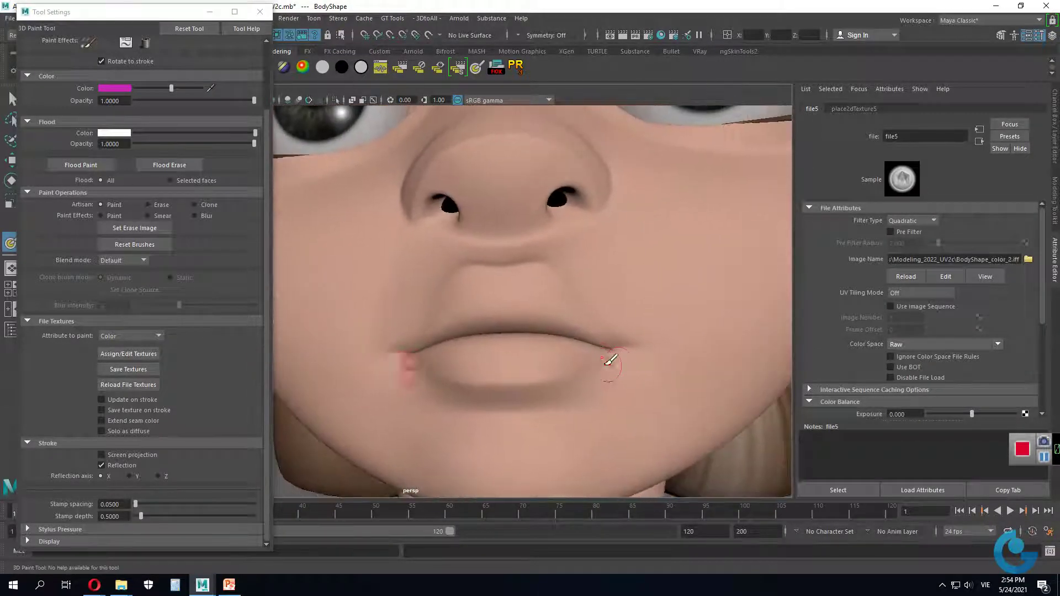
# Step: Paint both lips solid magenta, tumbling the view to fill the unpainted gaps
pyautogui.moveTo(519, 279)
pyautogui.mouseDown()
pyautogui.moveTo(582, 315)
pyautogui.moveTo(517, 281)
pyautogui.moveTo(533, 301)
pyautogui.moveTo(525, 314)
pyautogui.moveTo(558, 301)
pyautogui.moveTo(589, 333)
pyautogui.moveTo(503, 320)
pyautogui.moveTo(561, 339)
pyautogui.moveTo(525, 367)
pyautogui.moveTo(532, 377)
pyautogui.moveTo(614, 346)
pyautogui.mouseUp()
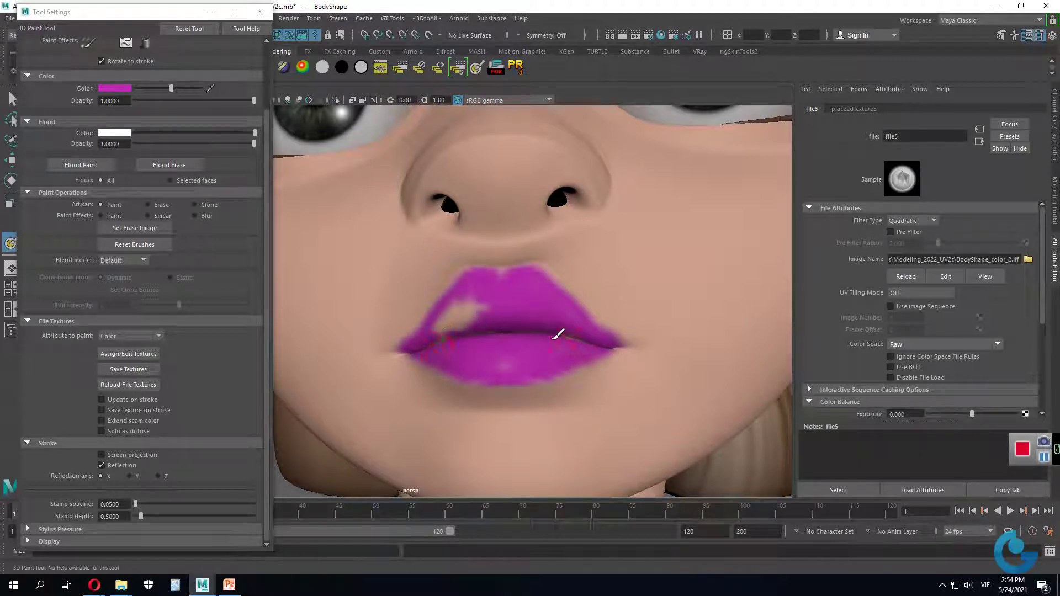
pyautogui.moveTo(504, 303)
pyautogui.mouseDown()
pyautogui.moveTo(479, 300)
pyautogui.moveTo(440, 325)
pyautogui.moveTo(530, 353)
pyautogui.moveTo(565, 388)
pyautogui.moveTo(488, 364)
pyautogui.mouseUp()
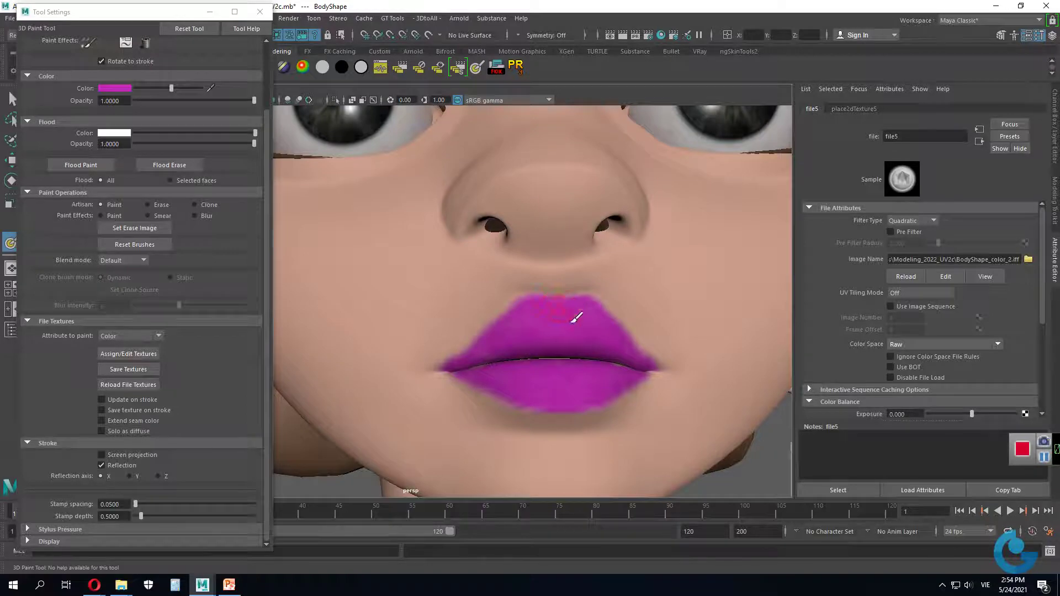
pyautogui.moveTo(573, 314)
pyautogui.keyDown('alt'); pyautogui.mouseDown()
pyautogui.moveTo(584, 388)
pyautogui.moveTo(561, 329)
pyautogui.mouseUp(); pyautogui.keyUp('alt')
pyautogui.scroll(-3, 583, 388)
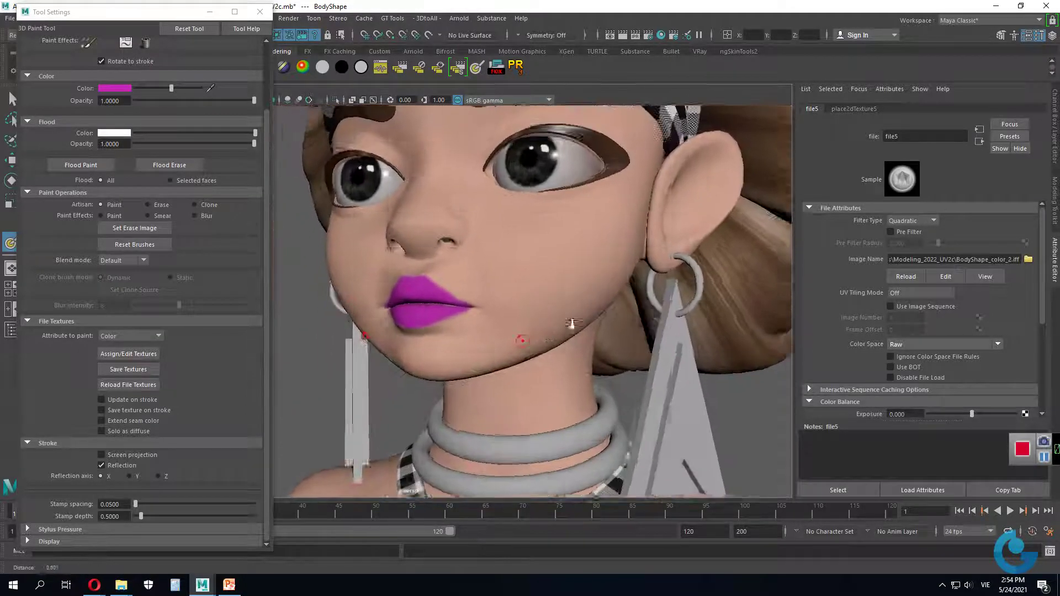
pyautogui.scroll(3, 561, 329)
pyautogui.scroll(3, 657, 347)
pyautogui.moveTo(657, 347)
pyautogui.keyDown('alt'); pyautogui.mouseDown()
pyautogui.moveTo(580, 366)
pyautogui.moveTo(620, 350)
pyautogui.mouseUp(); pyautogui.keyUp('alt')
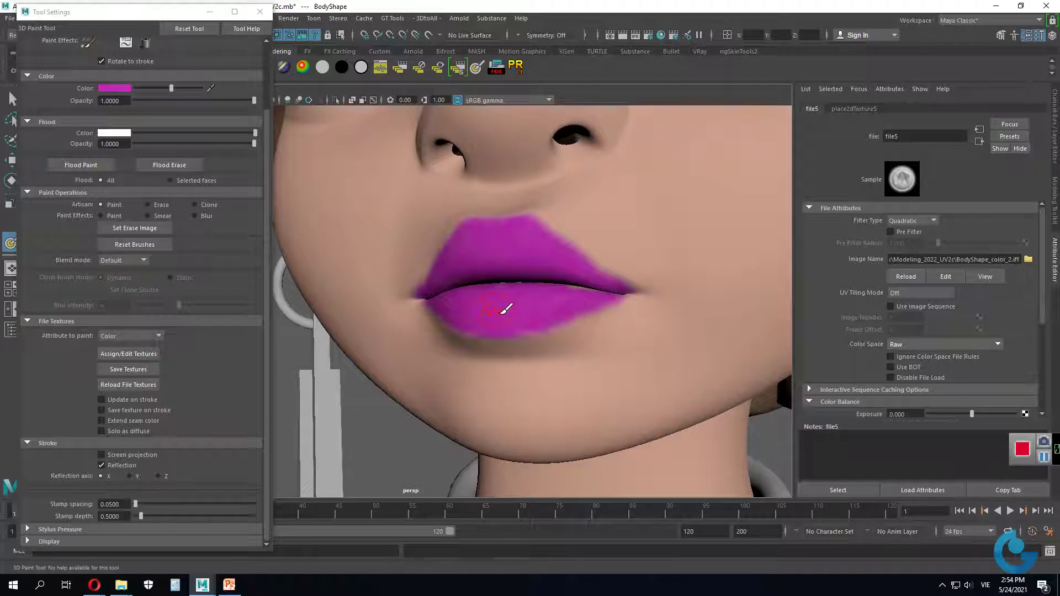
# Step: Lighten the paint colour to light pink and set Color as the attribute to paint
pyautogui.scroll(1, 167, 97)
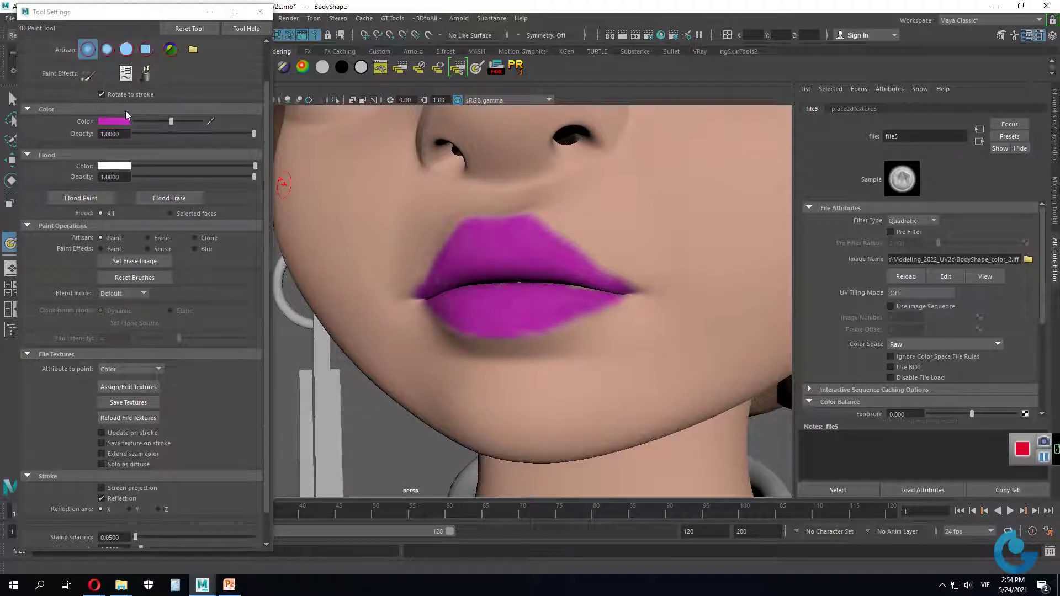
pyautogui.click(114, 121)
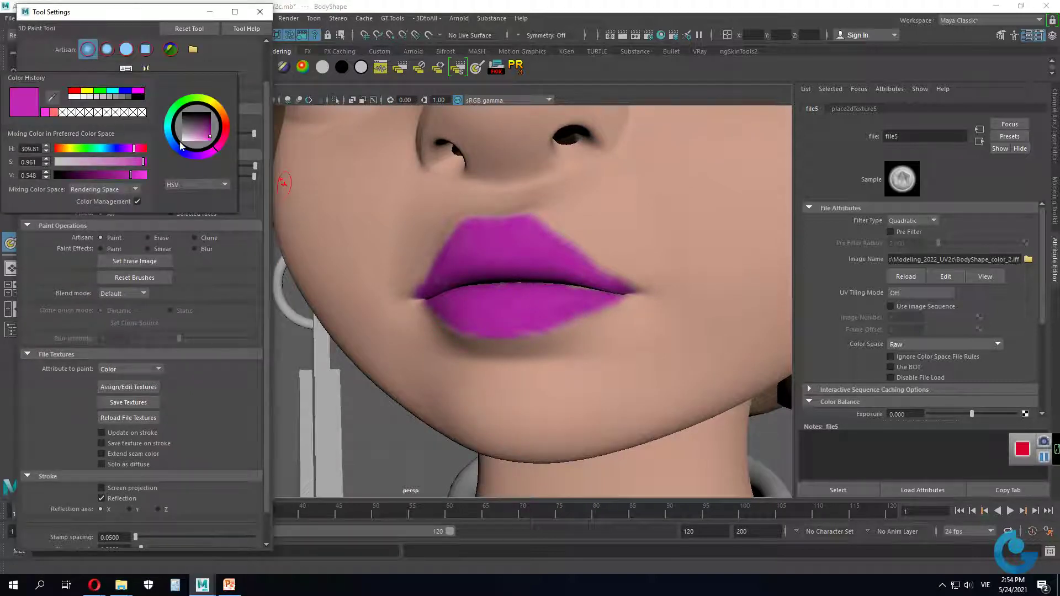
pyautogui.moveTo(210, 137); pyautogui.dragTo(202, 144)
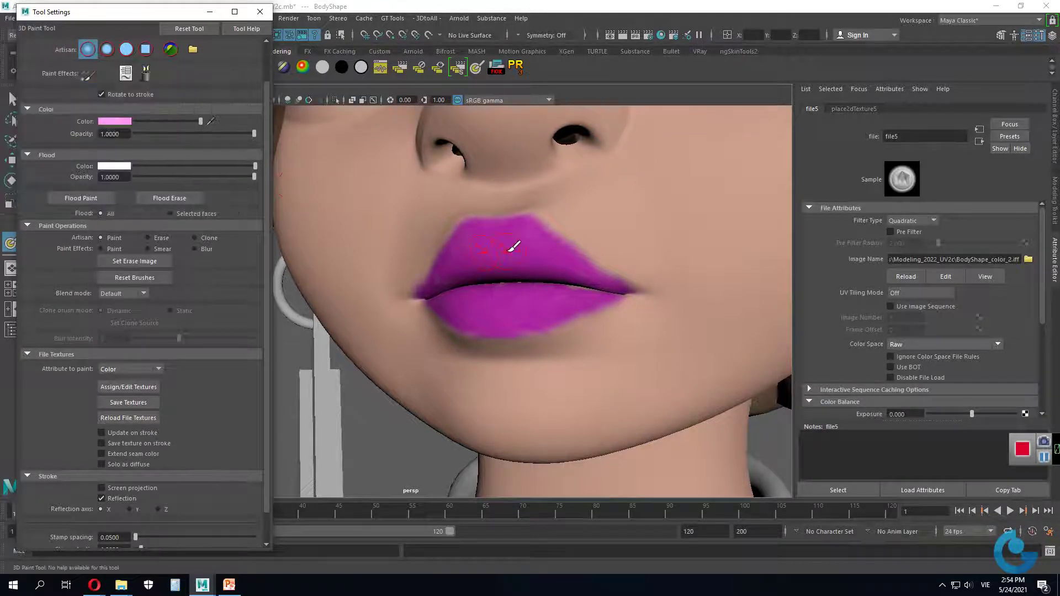
pyautogui.press('b')
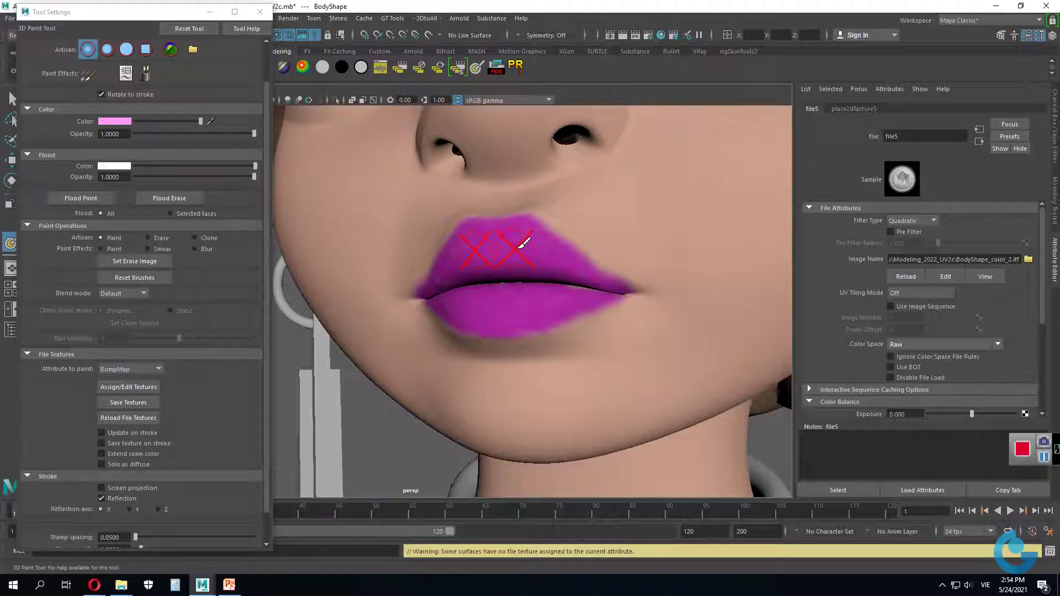
pyautogui.click(156, 367)
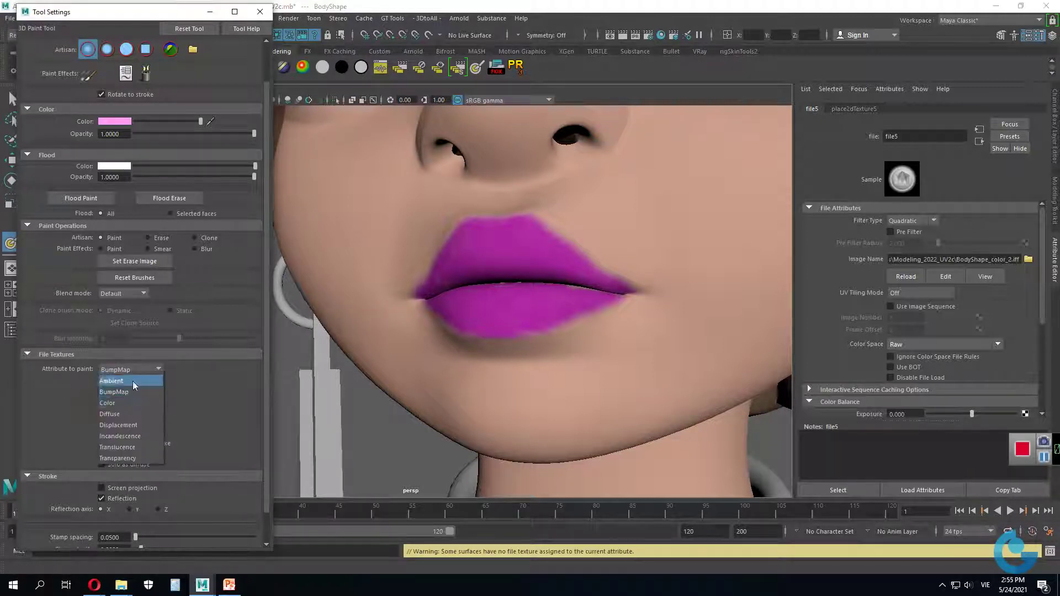
pyautogui.click(117, 401)
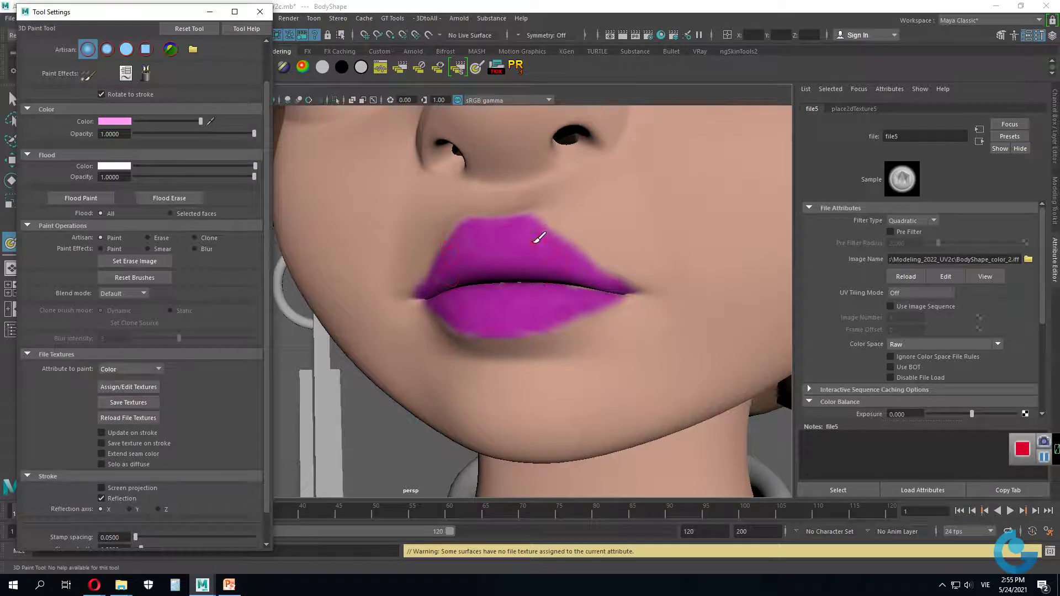
pyautogui.press('b')
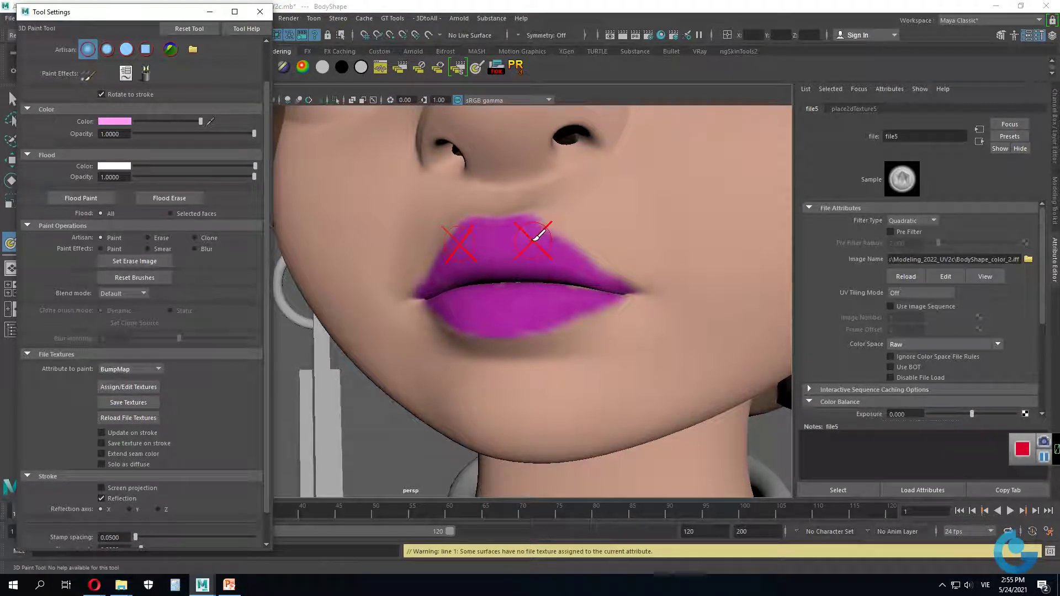
pyautogui.click(131, 369)
pyautogui.click(126, 398)
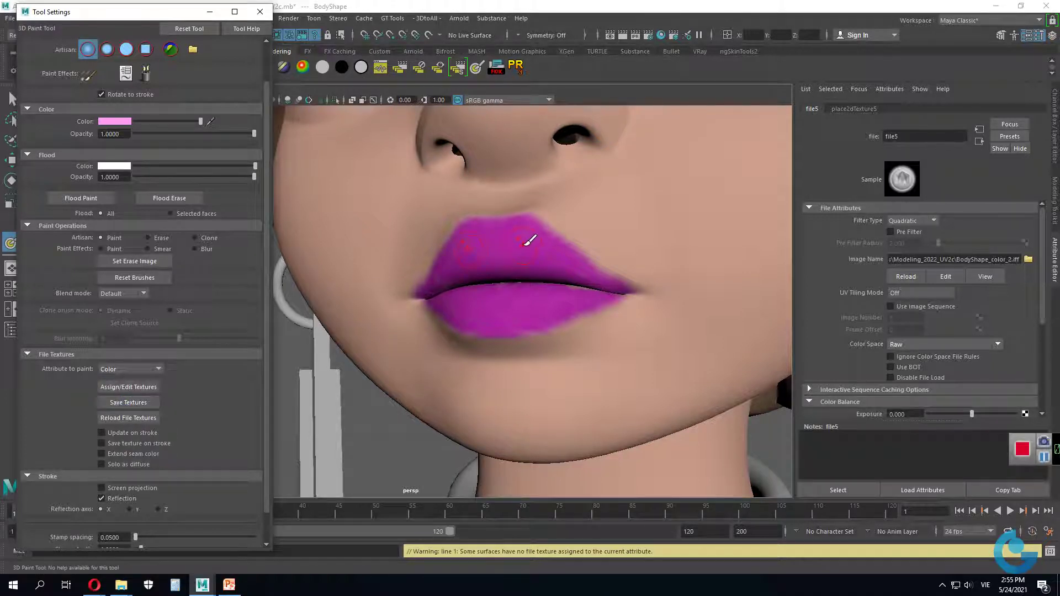
# Step: Try a light pink highlight across the upper lip, then undo it
pyautogui.moveTo(521, 247); pyautogui.dragTo(535, 247)
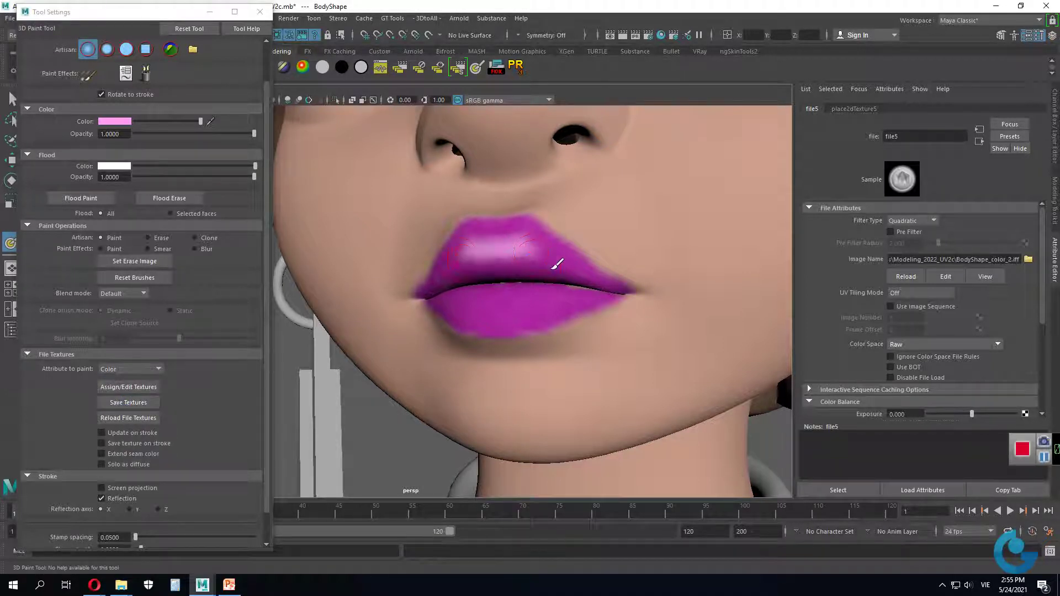
pyautogui.hotkey('ctrl', 'z')
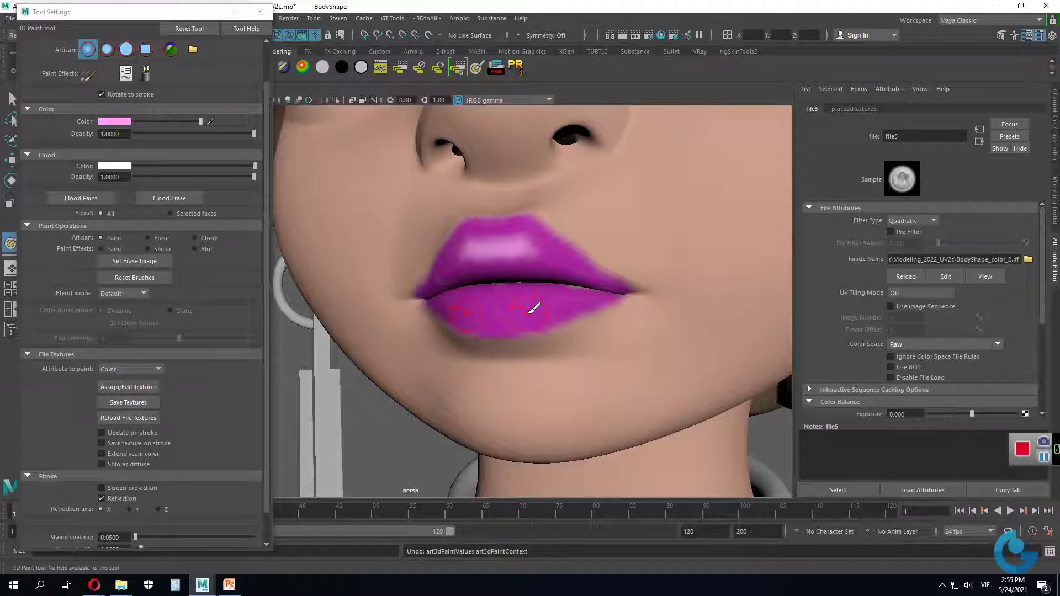
pyautogui.hotkey('ctrl', 'z')
pyautogui.hotkey('ctrl', 'z')
pyautogui.hotkey('ctrl', 'z')
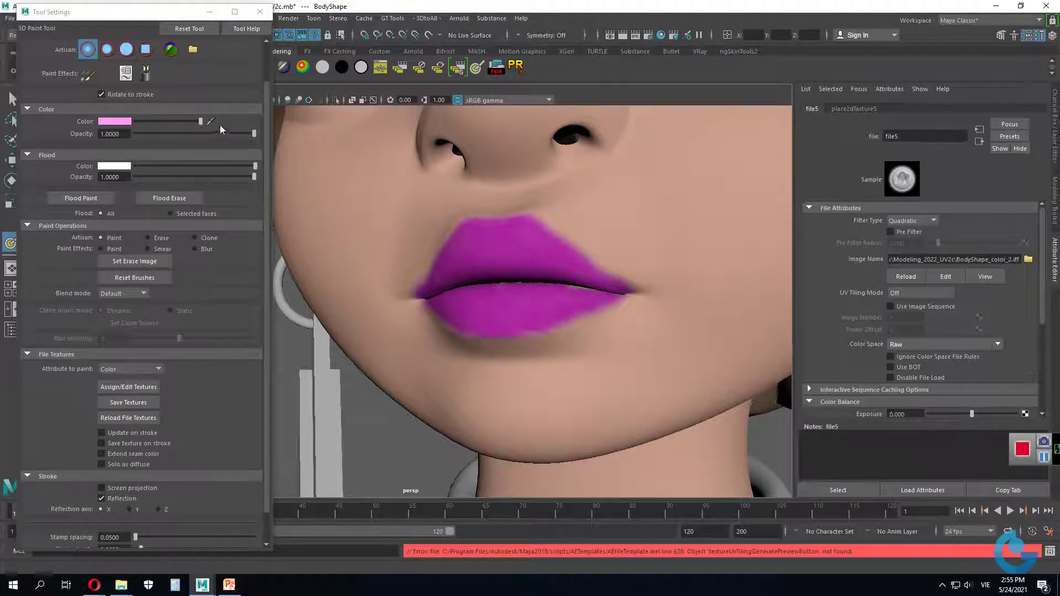
# Step: Sample the lips' magenta with the eyedropper, brighten it, and paint it onto the lower lip
pyautogui.moveTo(575, 315); pyautogui.dragTo(501, 279)
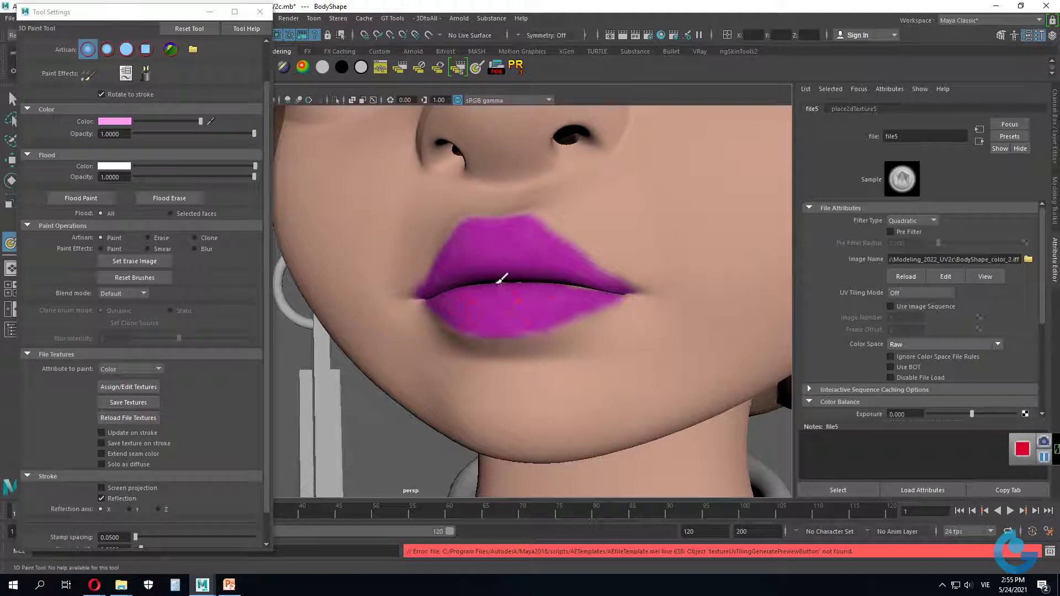
pyautogui.click(211, 120)
pyautogui.click(211, 121)
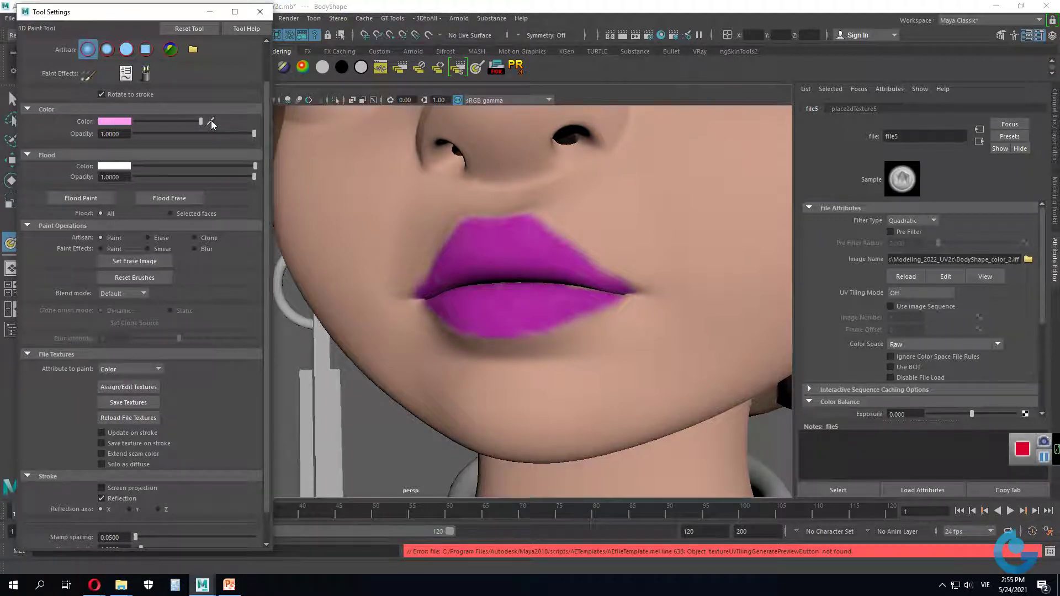
pyautogui.click(509, 296)
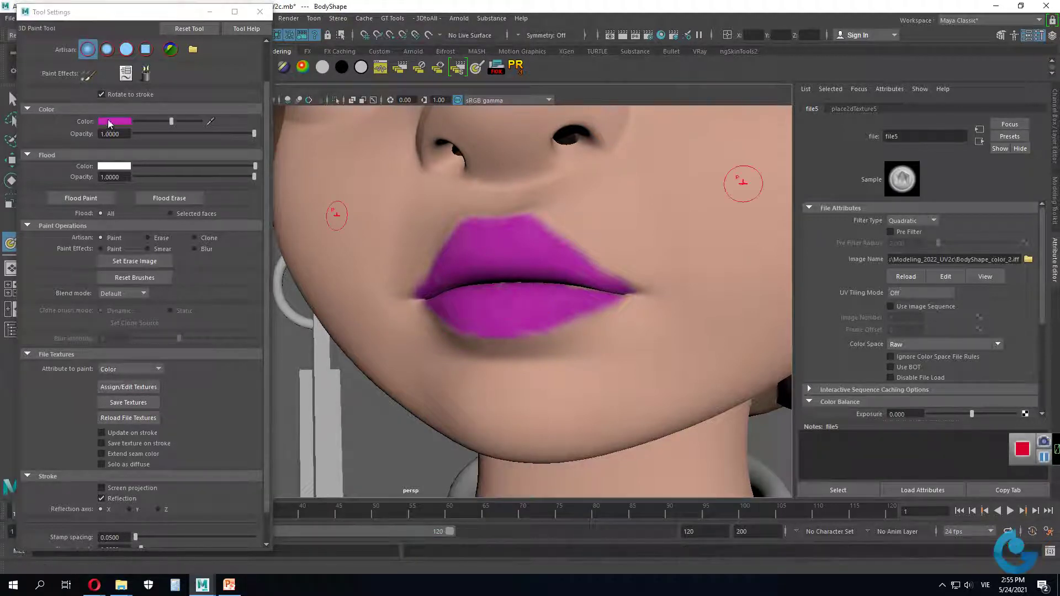
pyautogui.moveTo(172, 122); pyautogui.dragTo(187, 122)
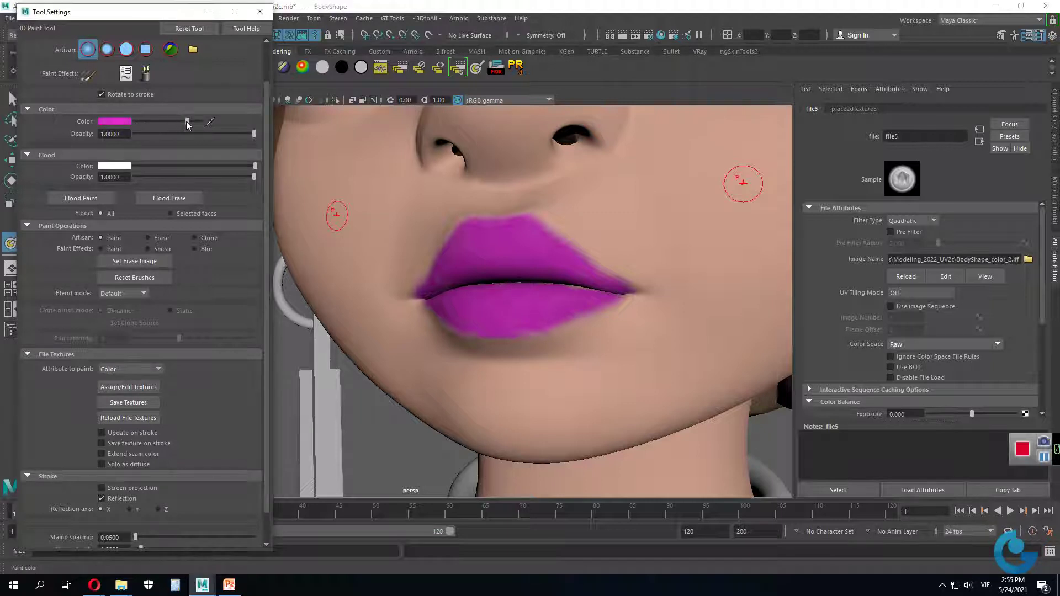
pyautogui.click(114, 122)
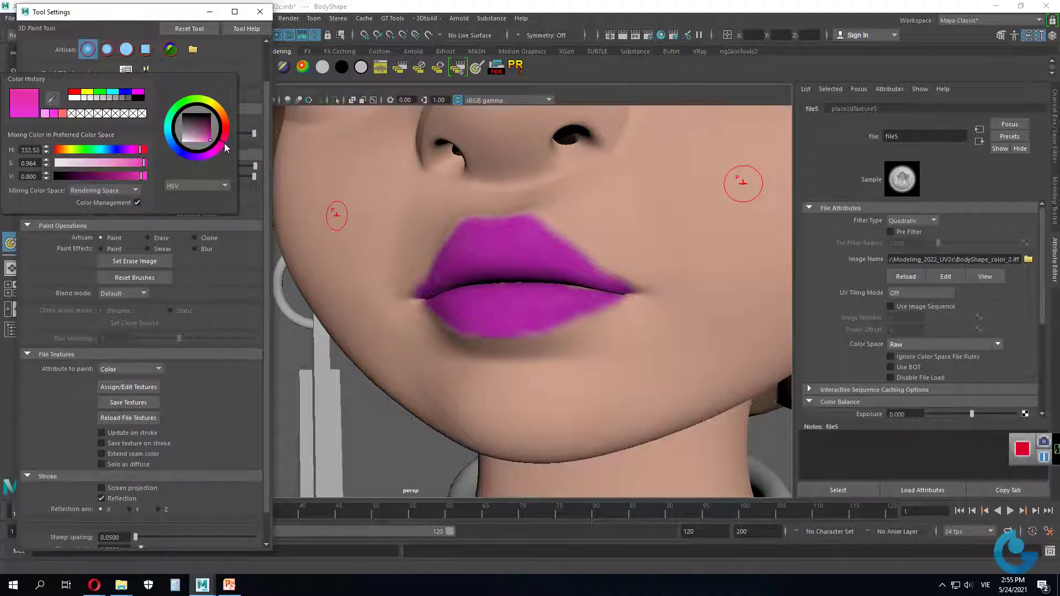
pyautogui.moveTo(531, 296); pyautogui.dragTo(508, 297)
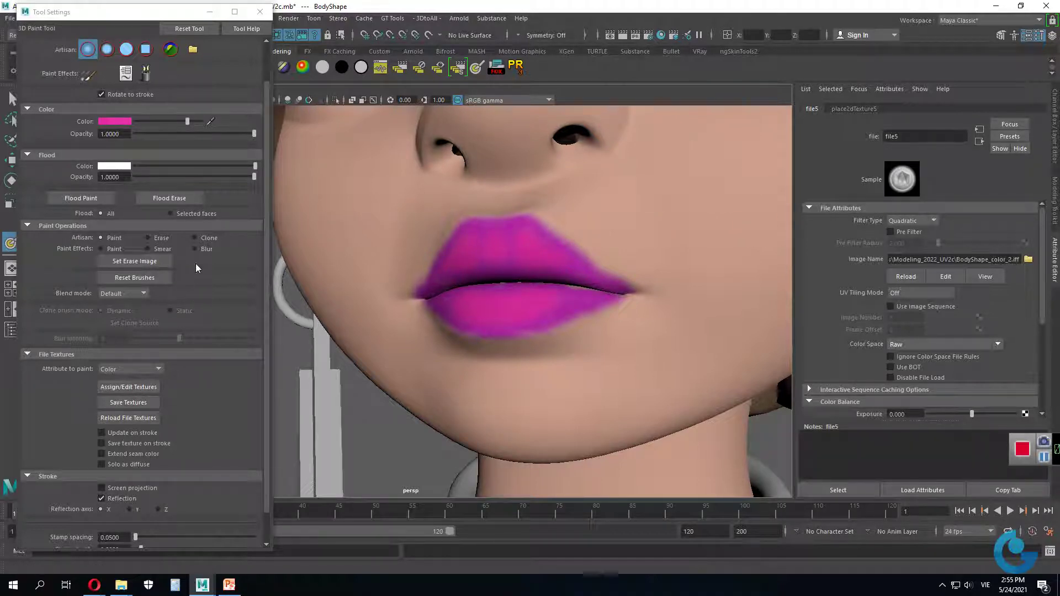
# Step: Switch the brush to Blur and adjust its Color 1 value
pyautogui.click(194, 250)
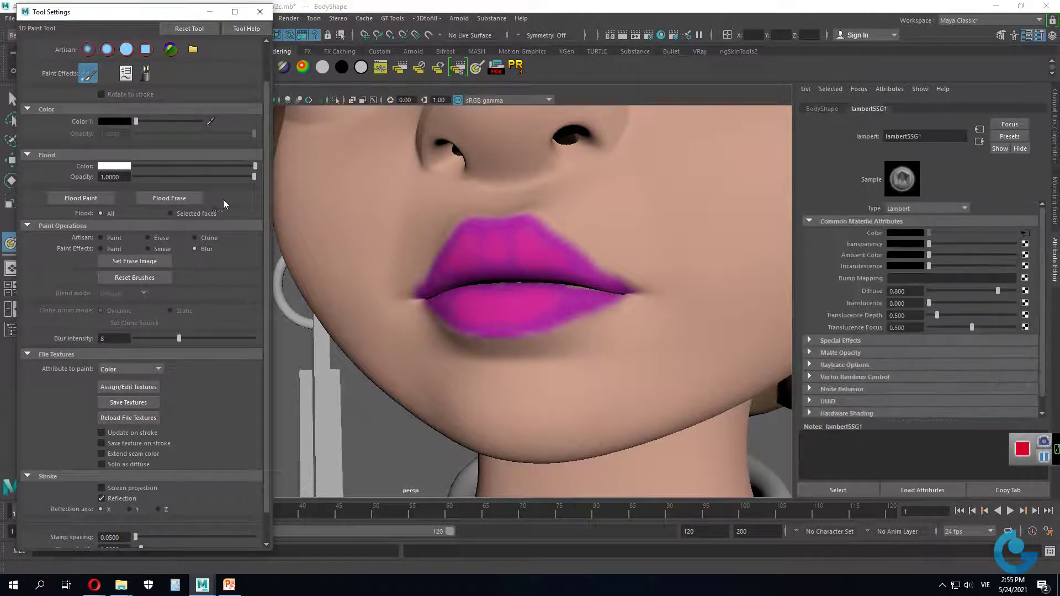
pyautogui.scroll(2, 224, 199)
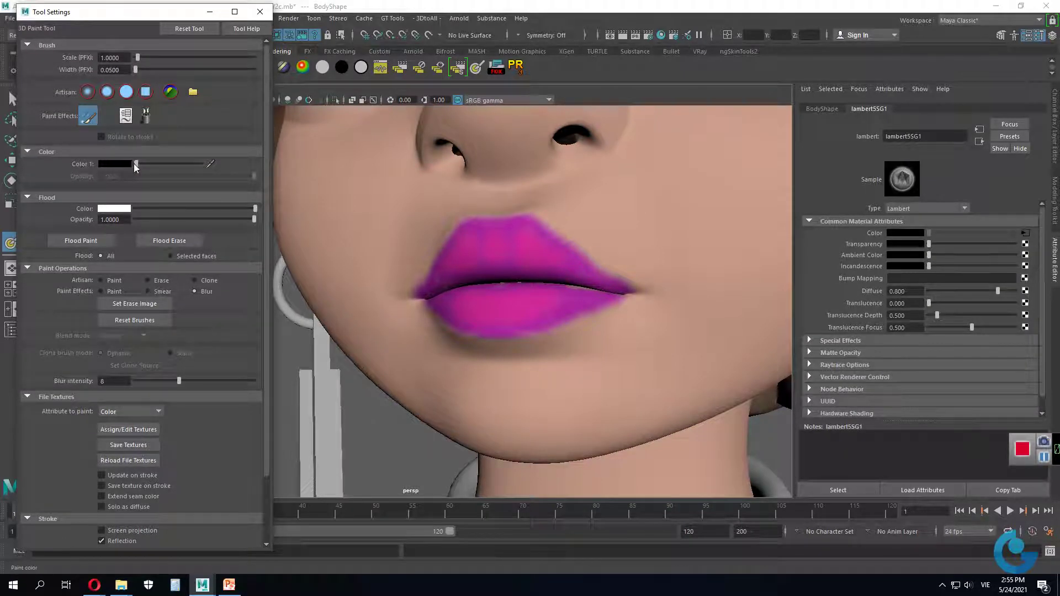
pyautogui.moveTo(136, 164)
pyautogui.mouseDown()
pyautogui.moveTo(200, 164)
pyautogui.moveTo(136, 164)
pyautogui.mouseUp()
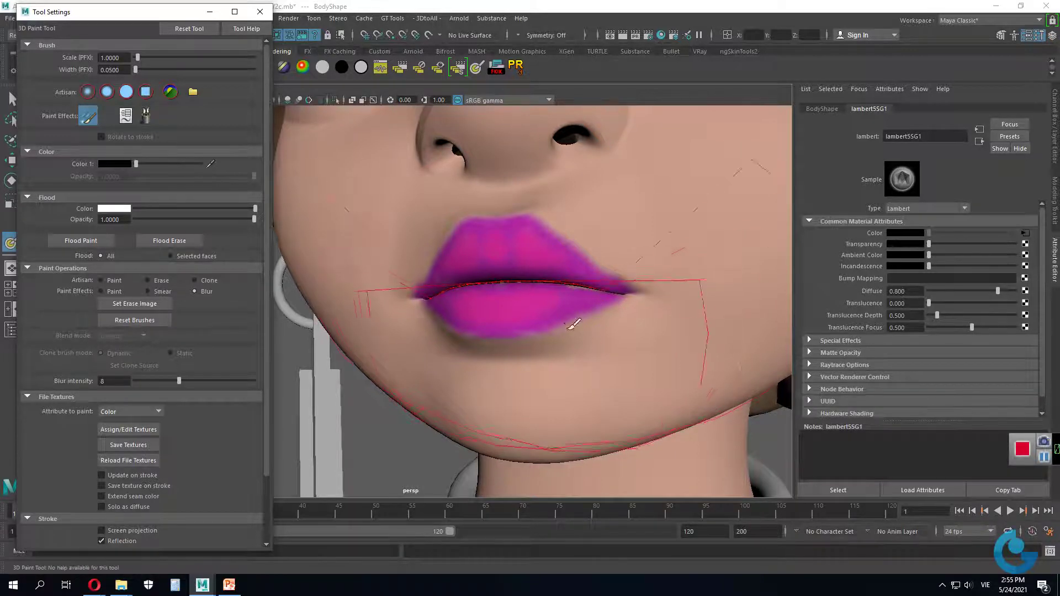
pyautogui.scroll(-3, 629, 314)
pyautogui.scroll(-3, 632, 316)
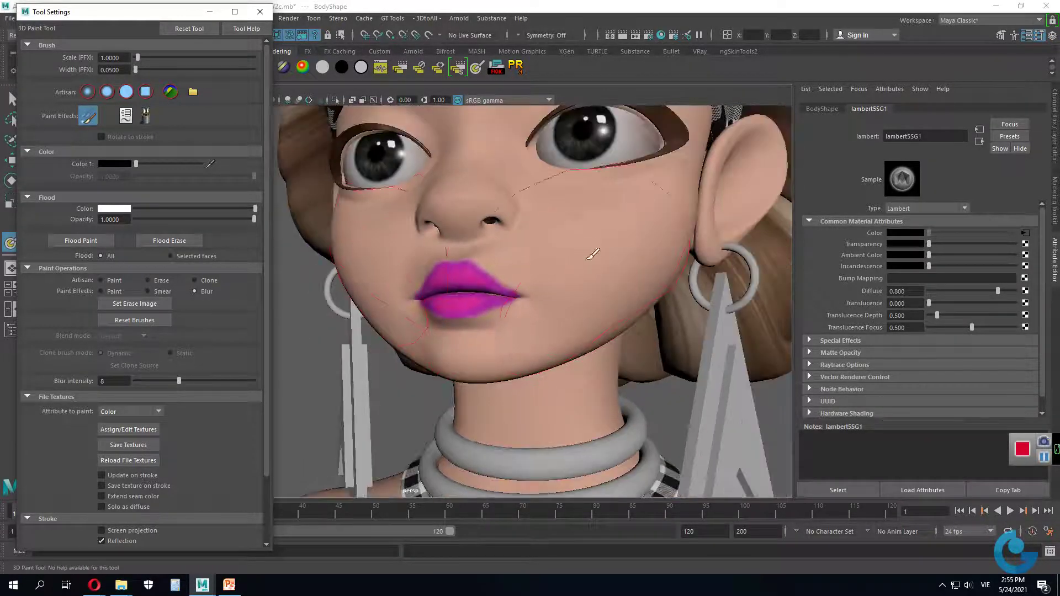
pyautogui.click(617, 250)
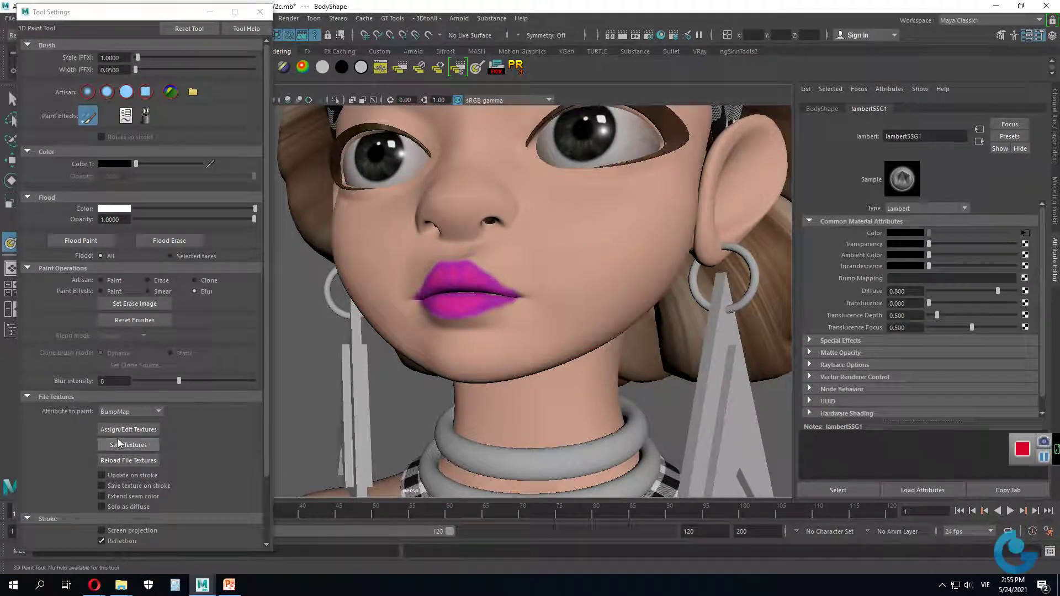
# Step: Set Color as the attribute to paint and undo the last paint action
pyautogui.click(138, 410)
pyautogui.click(118, 446)
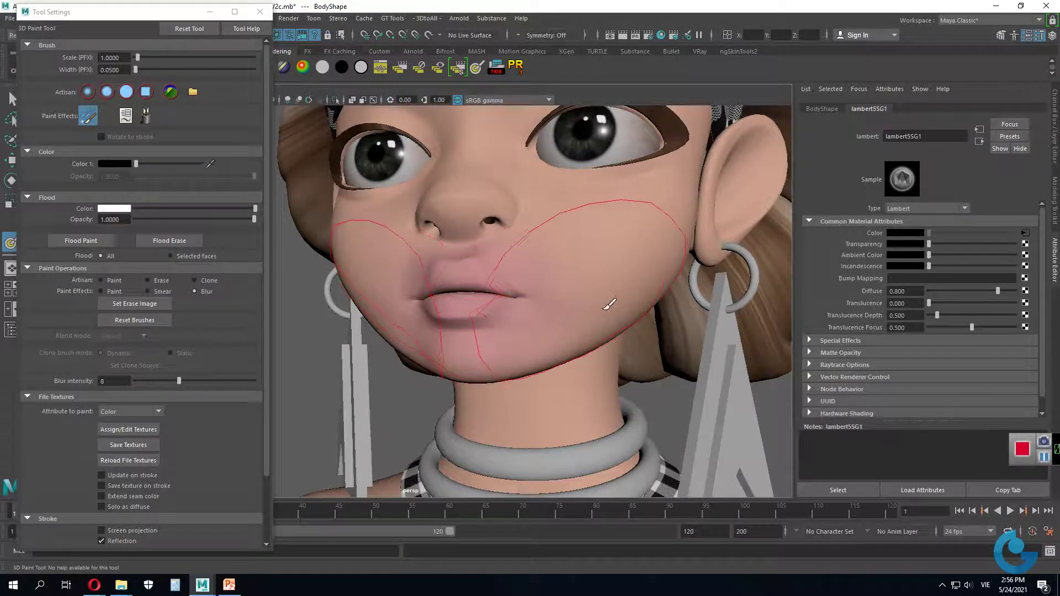
pyautogui.hotkey('ctrl', 'z')
pyautogui.hotkey('ctrl', 'z')
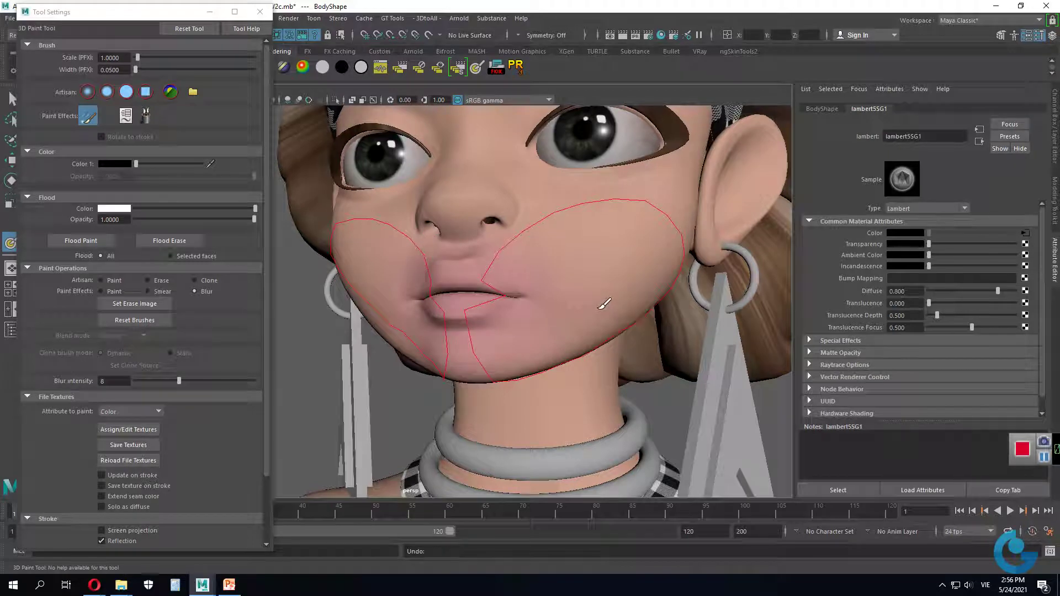
# Step: Redo to restore the magenta lip paint and shrink the brush to about a tenth its size
pyautogui.hotkey('shift', 'z')
pyautogui.scroll(-3, 461, 312)
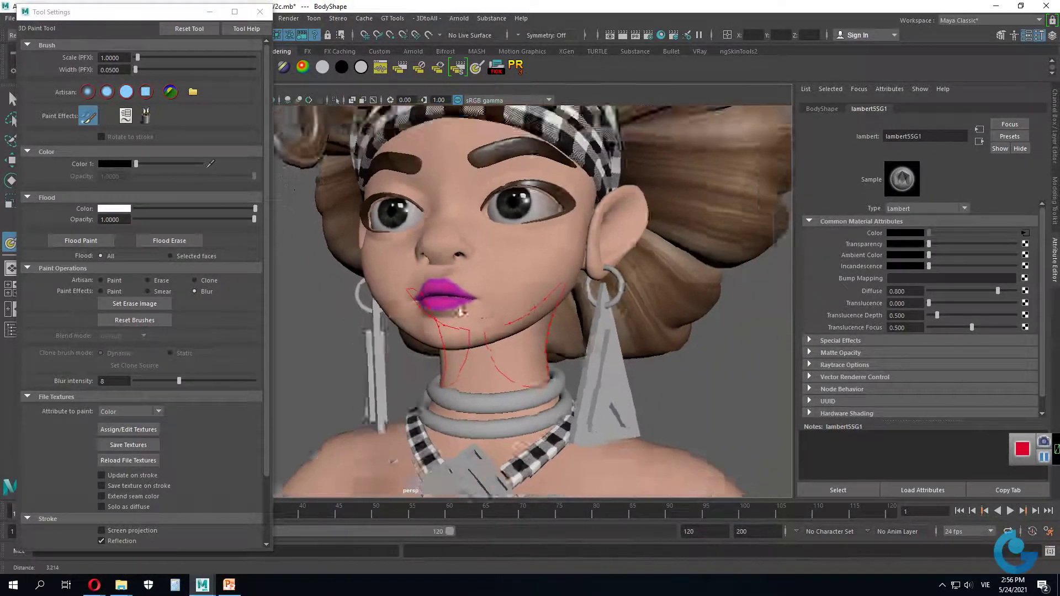
pyautogui.scroll(-5, 461, 312)
pyautogui.scroll(-2, 461, 313)
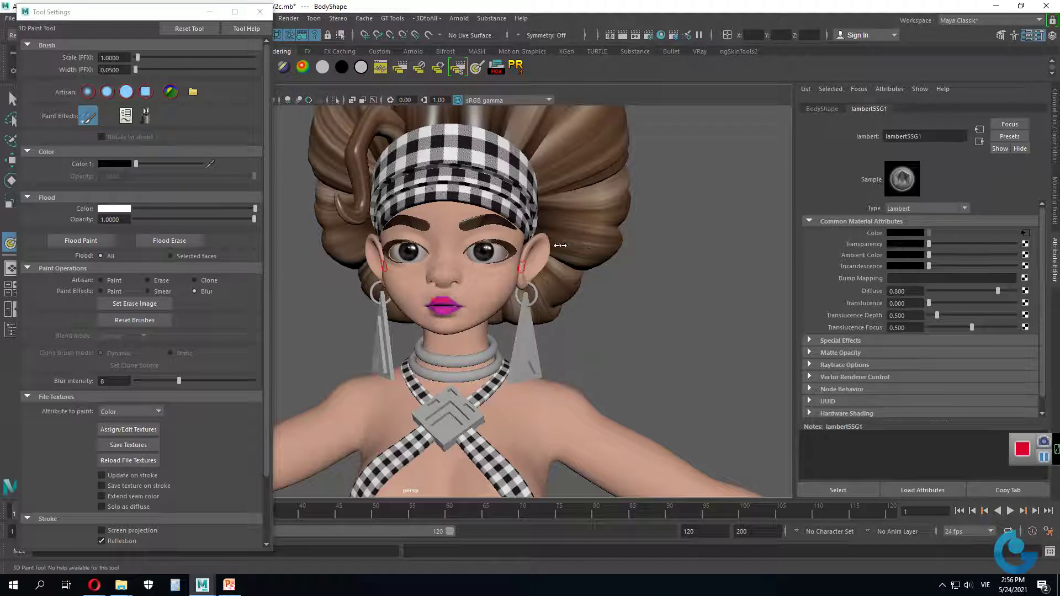
pyautogui.moveTo(557, 245); pyautogui.dragTo(482, 291)
# Step: Blur the lower lip's right and left edges, undoing a stray blur above the upper lip
pyautogui.scroll(2, 480, 291)
pyautogui.scroll(4, 481, 292)
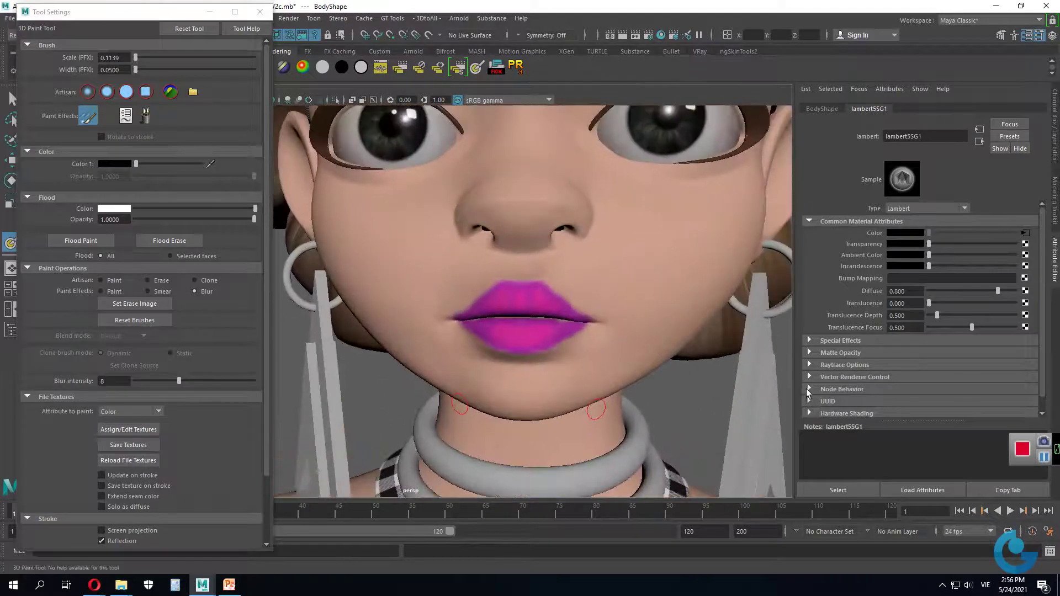
pyautogui.scroll(3, 524, 320)
pyautogui.scroll(3, 568, 350)
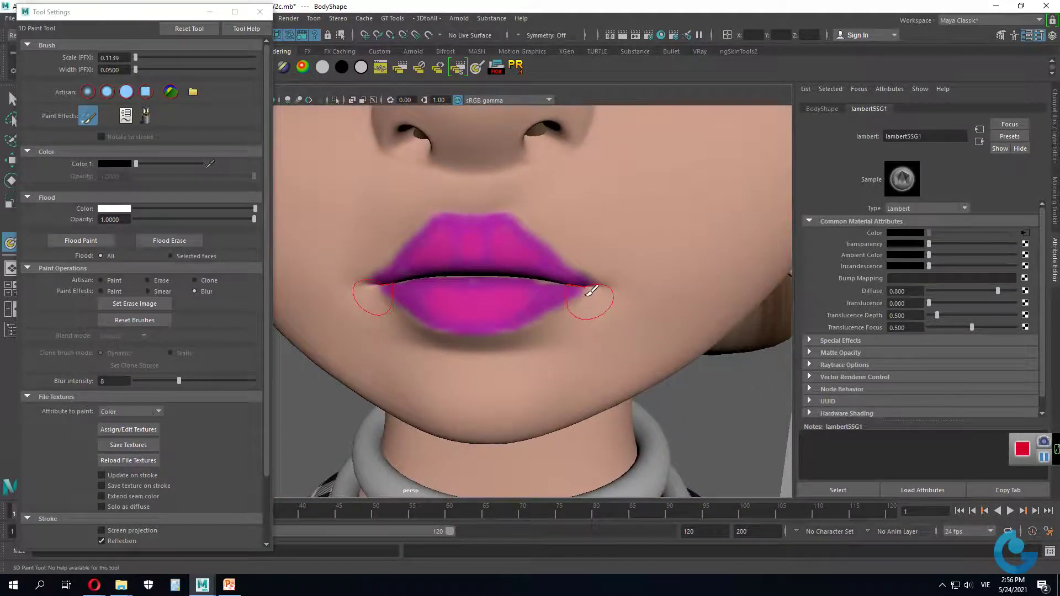
pyautogui.moveTo(581, 298)
pyautogui.mouseDown()
pyautogui.moveTo(506, 342)
pyautogui.moveTo(438, 346)
pyautogui.mouseUp()
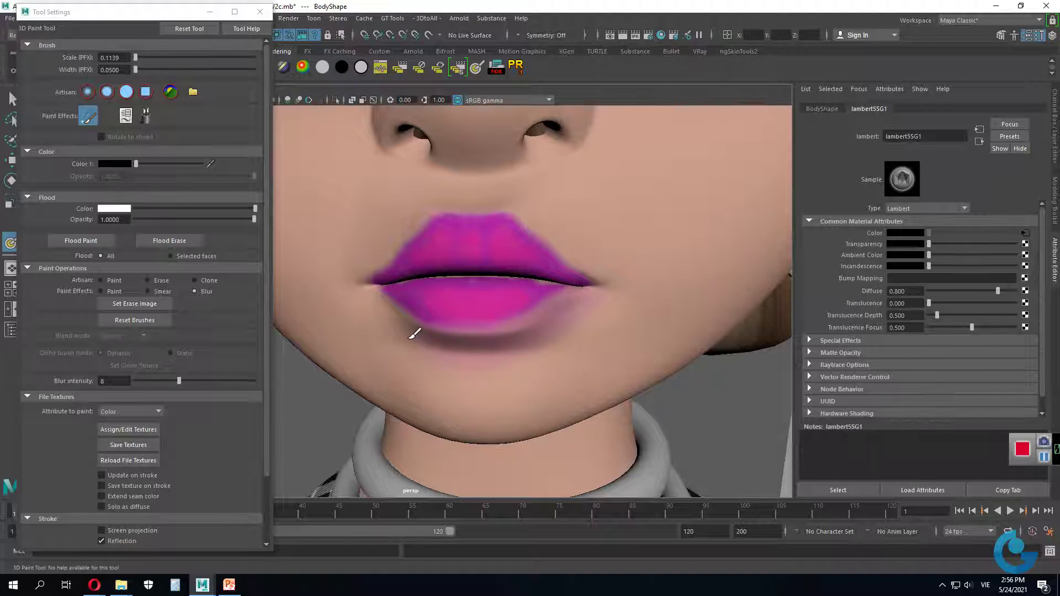
pyautogui.moveTo(363, 297); pyautogui.dragTo(458, 331)
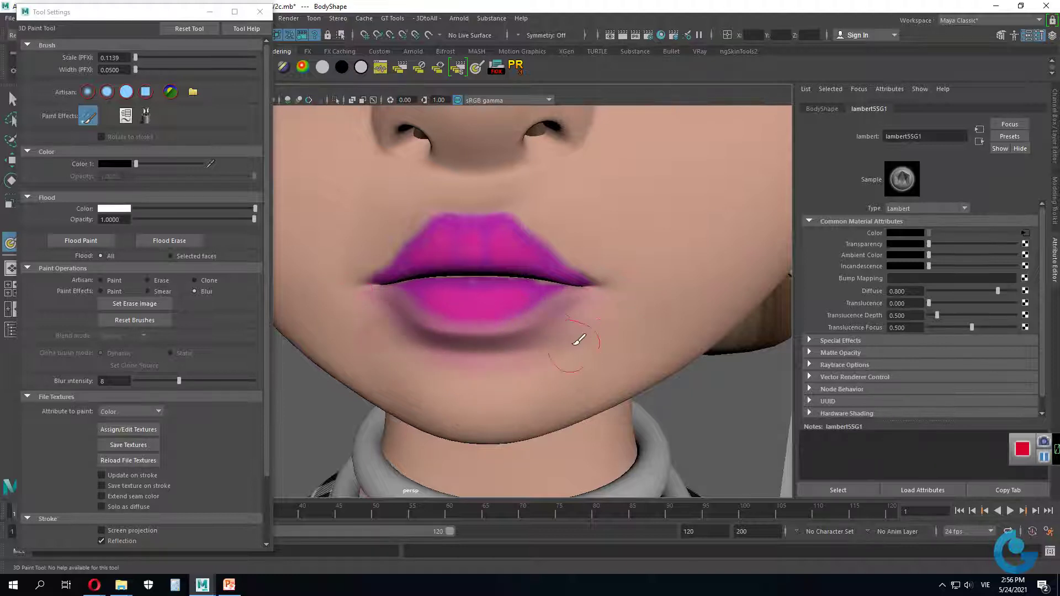
pyautogui.moveTo(481, 194); pyautogui.dragTo(544, 209)
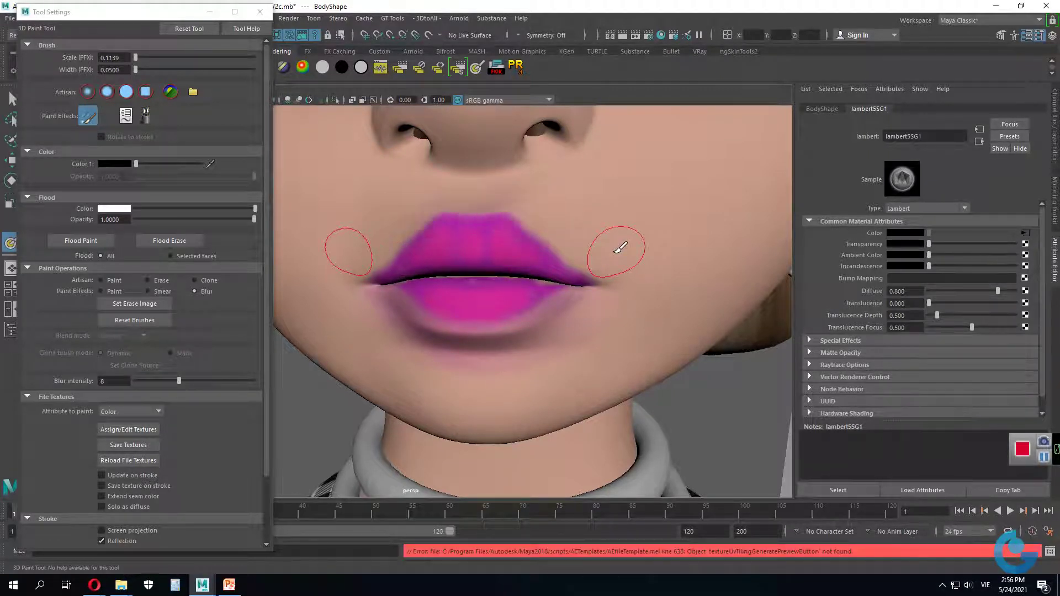
pyautogui.hotkey('ctrl', 'z')
# Step: At brush scale 0.04, soften the upper lip's top and upper-left edges, then switch to erasing
pyautogui.press('b')
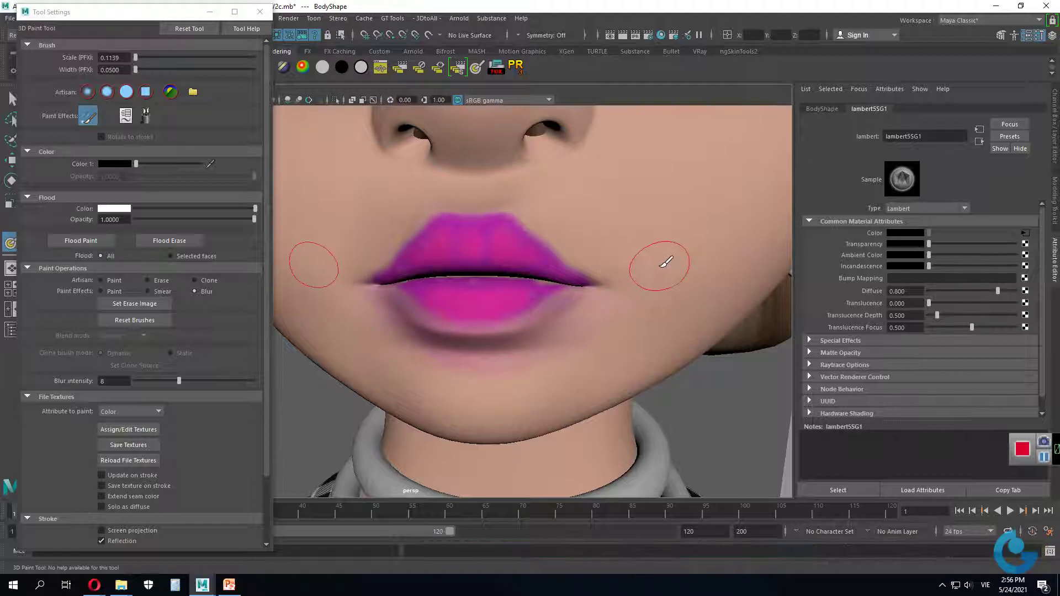
pyautogui.moveTo(647, 265); pyautogui.dragTo(641, 265)
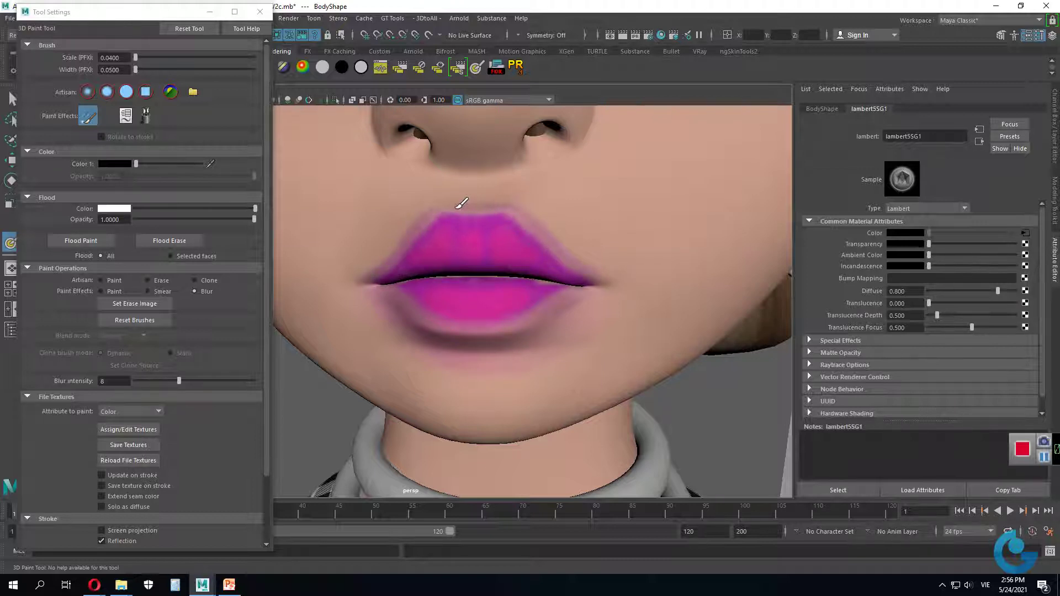
pyautogui.moveTo(457, 205); pyautogui.dragTo(531, 230)
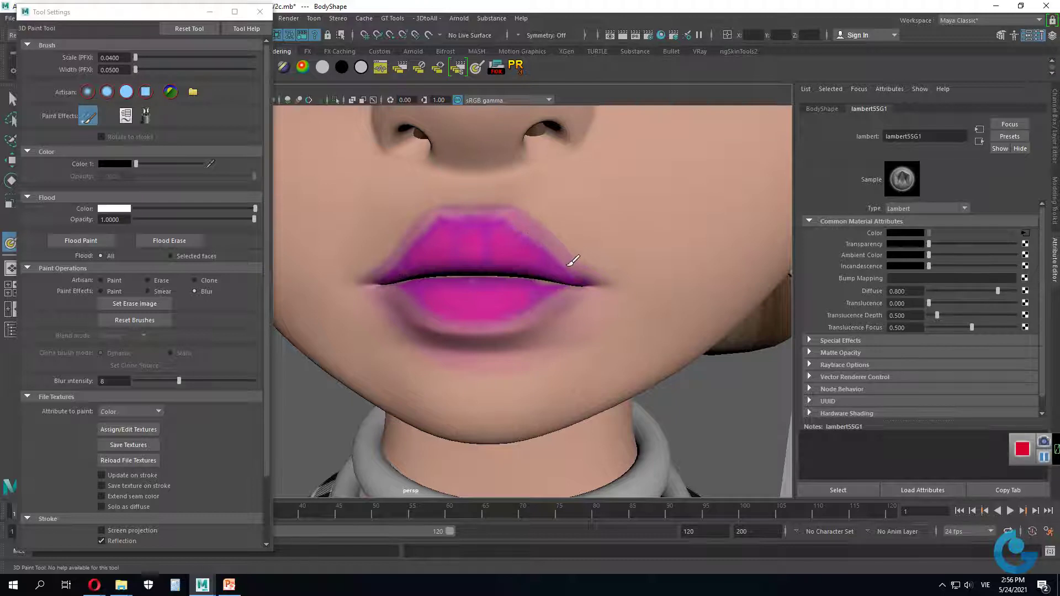
pyautogui.moveTo(521, 213); pyautogui.dragTo(461, 213)
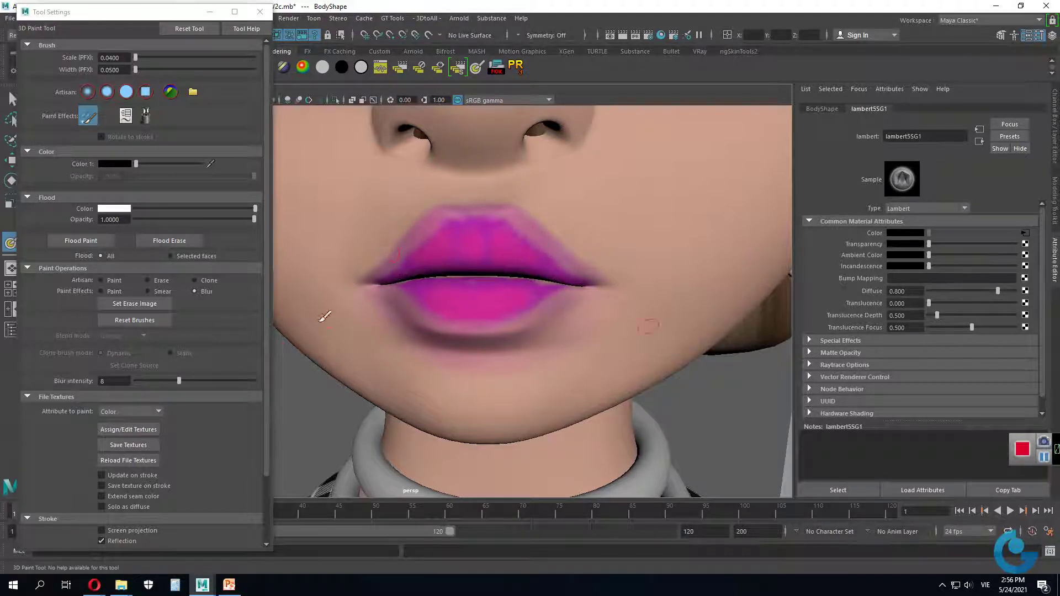
pyautogui.click(148, 281)
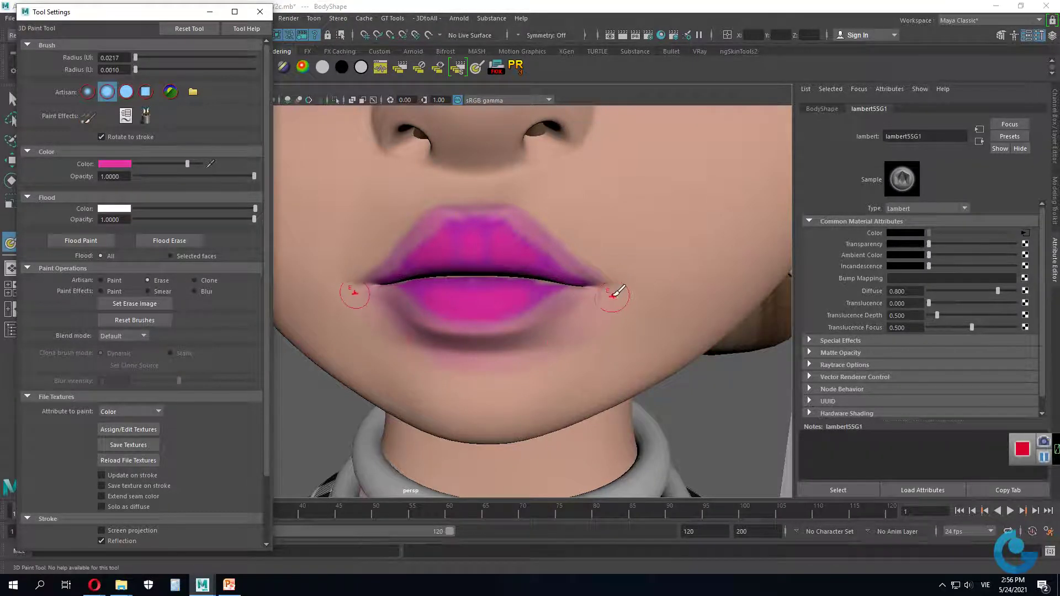
# Step: Try erasing and black shading at both lip corners, undoing each trial stroke
pyautogui.moveTo(618, 292); pyautogui.dragTo(600, 319)
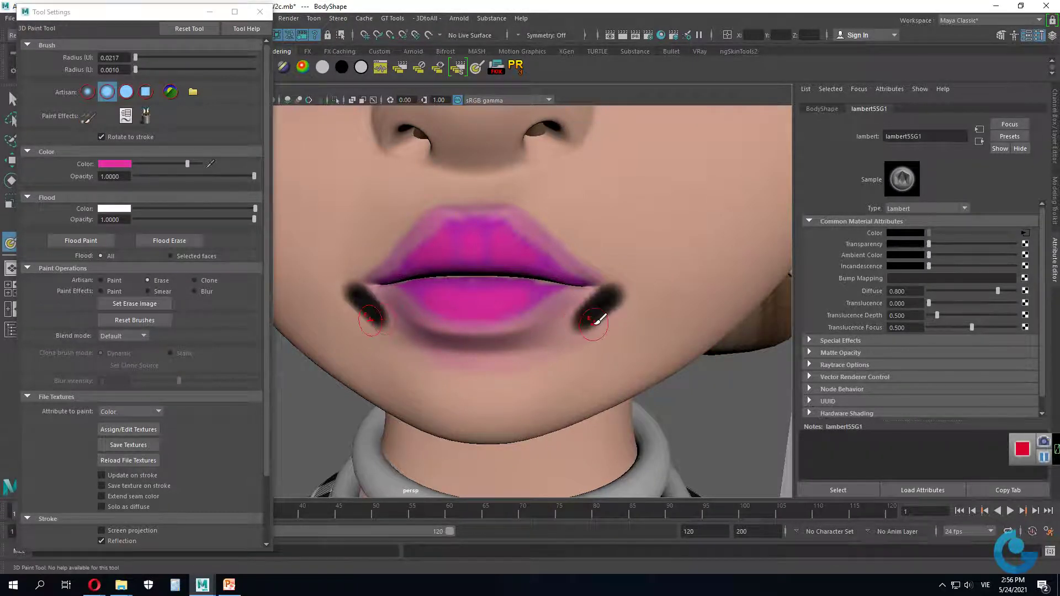
pyautogui.hotkey('ctrl', 'z')
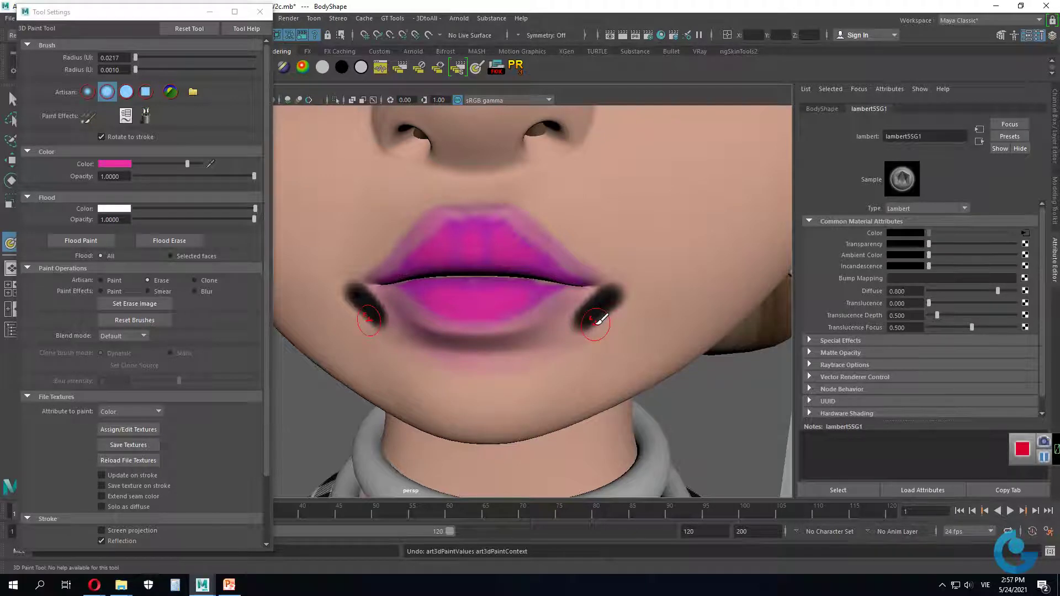
pyautogui.hotkey('ctrl', 'z')
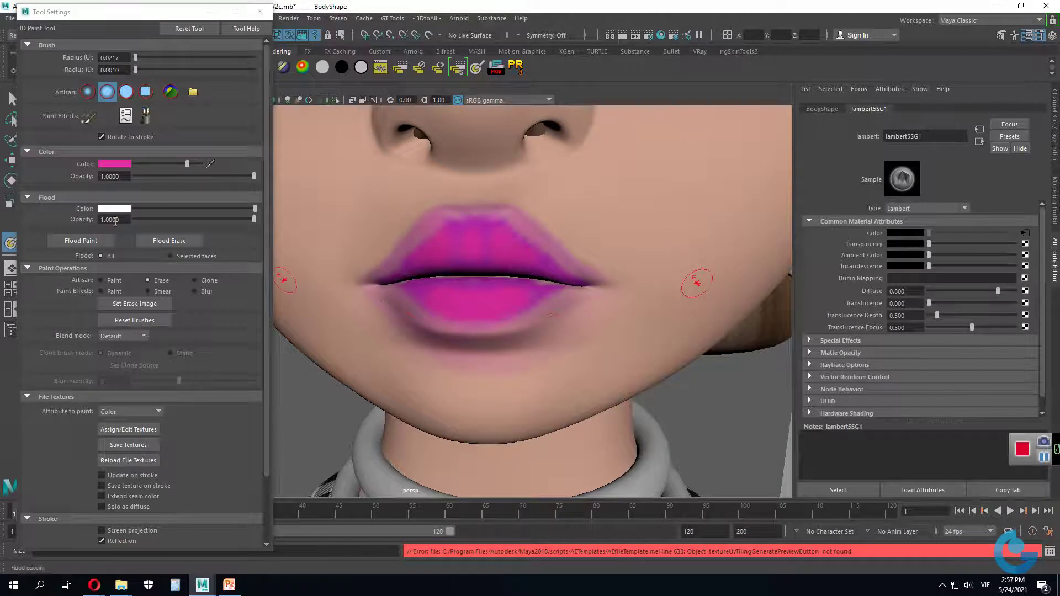
pyautogui.moveTo(191, 164); pyautogui.dragTo(152, 164)
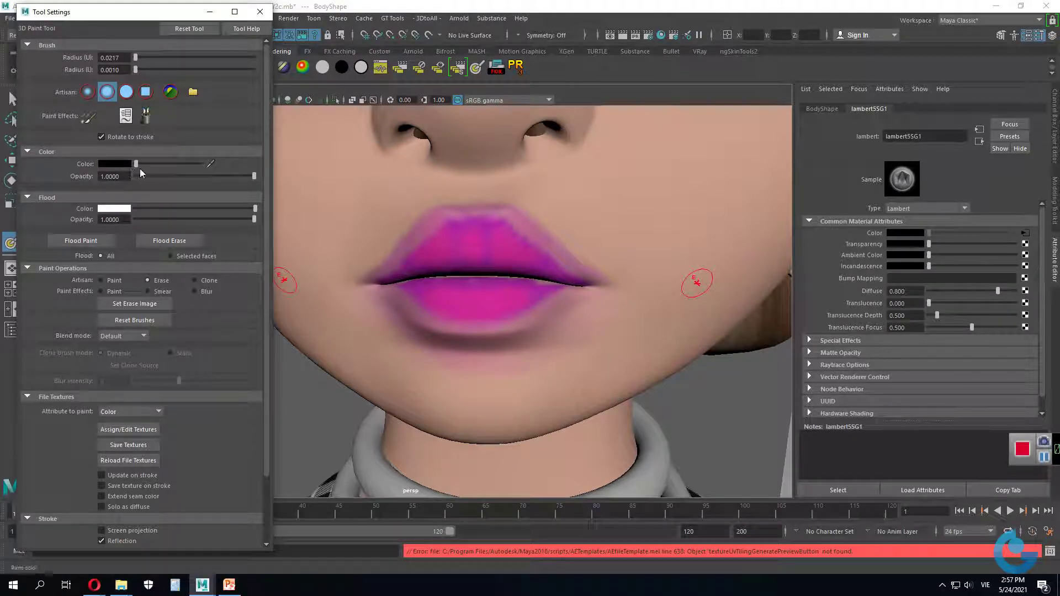
pyautogui.moveTo(137, 164)
pyautogui.mouseDown()
pyautogui.moveTo(231, 167)
pyautogui.moveTo(146, 164)
pyautogui.mouseUp()
pyautogui.moveTo(587, 301); pyautogui.dragTo(563, 332)
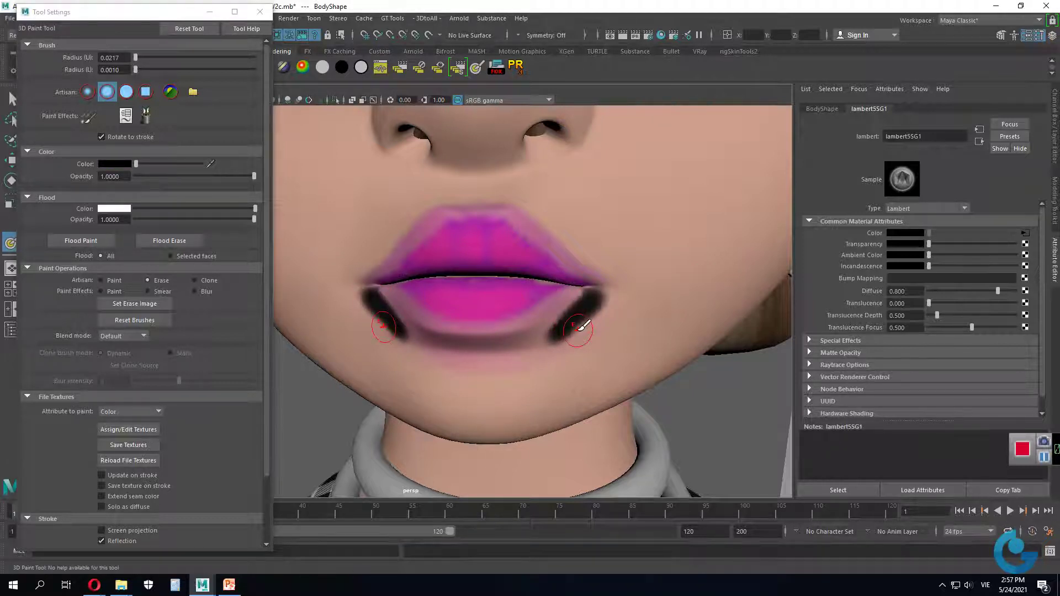
pyautogui.hotkey('ctrl', 'z')
pyautogui.hotkey('ctrl', 'z')
# Step: Set the paint colour to white and undo a trial stroke from the lip corners
pyautogui.moveTo(142, 166); pyautogui.dragTo(201, 164)
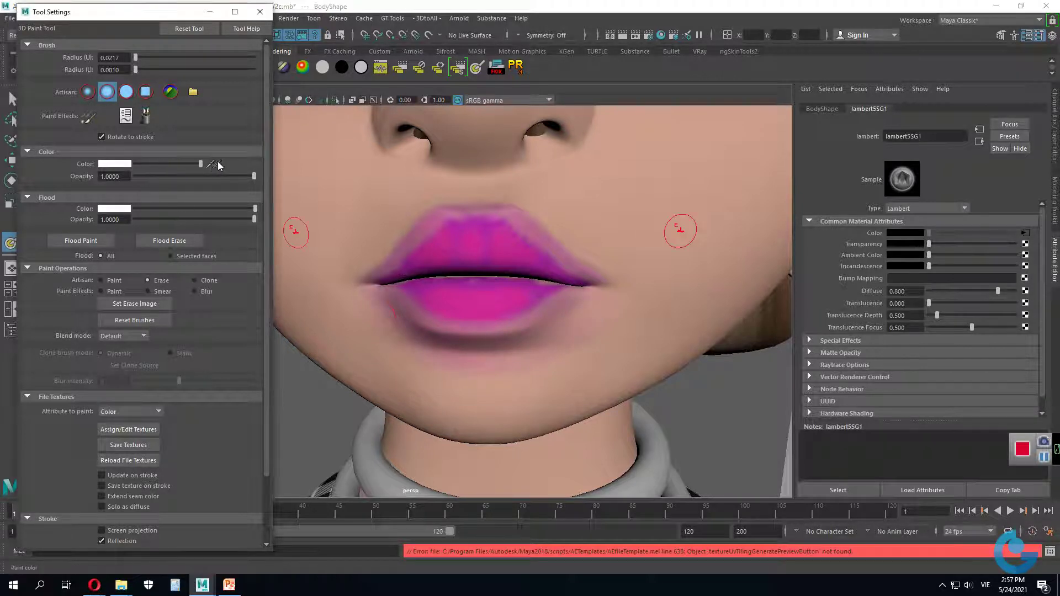
pyautogui.moveTo(612, 296); pyautogui.dragTo(547, 347)
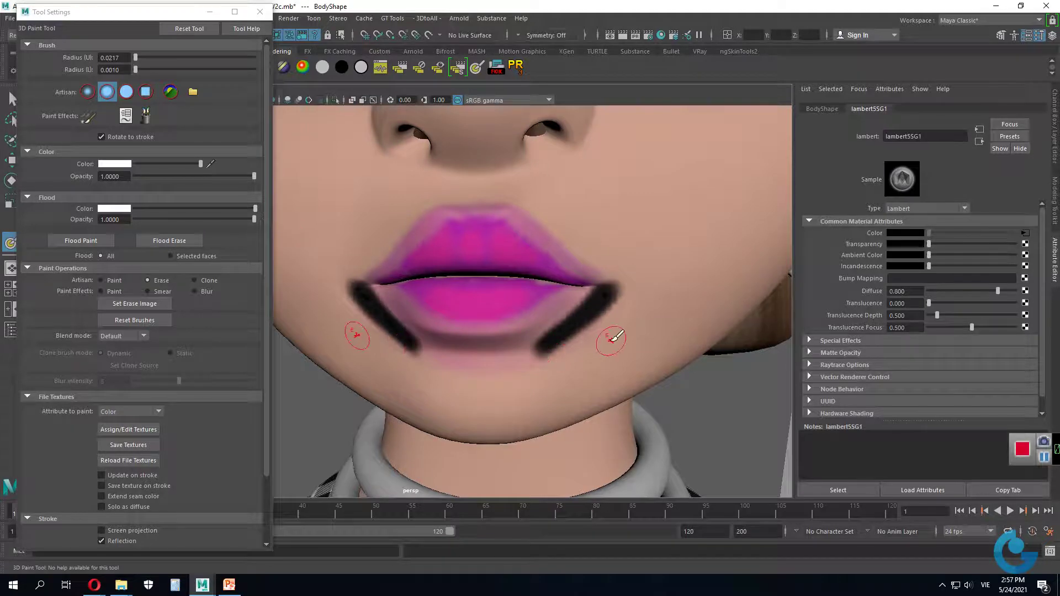
pyautogui.hotkey('ctrl', 'z')
pyautogui.hotkey('ctrl', 'z')
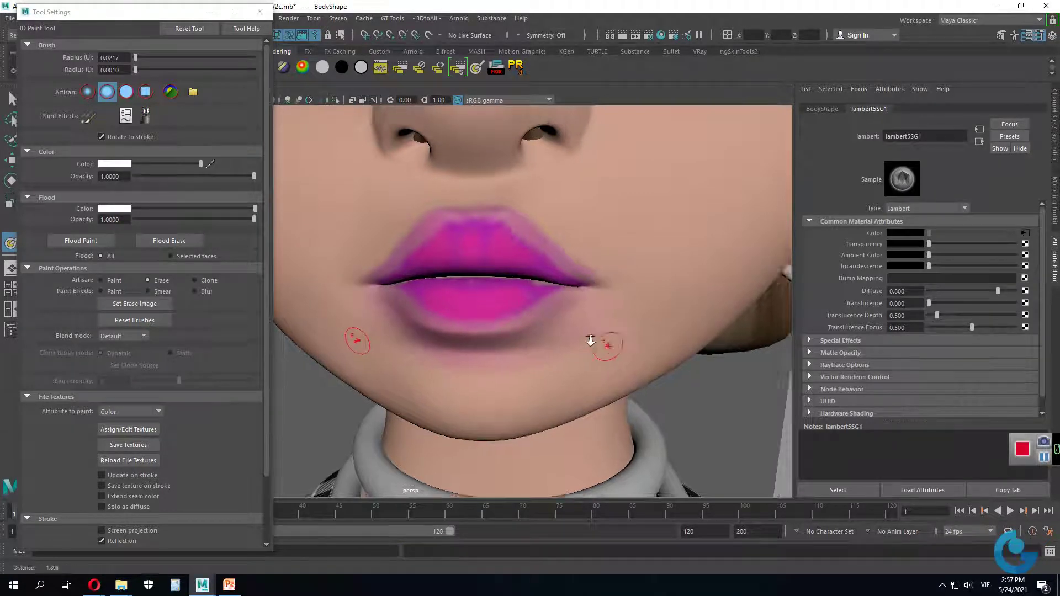
pyautogui.moveTo(603, 343)
pyautogui.keyDown('alt'); pyautogui.mouseDown()
pyautogui.moveTo(516, 350)
pyautogui.moveTo(500, 340)
pyautogui.moveTo(574, 346)
pyautogui.moveTo(516, 340)
pyautogui.mouseUp(); pyautogui.keyUp('alt')
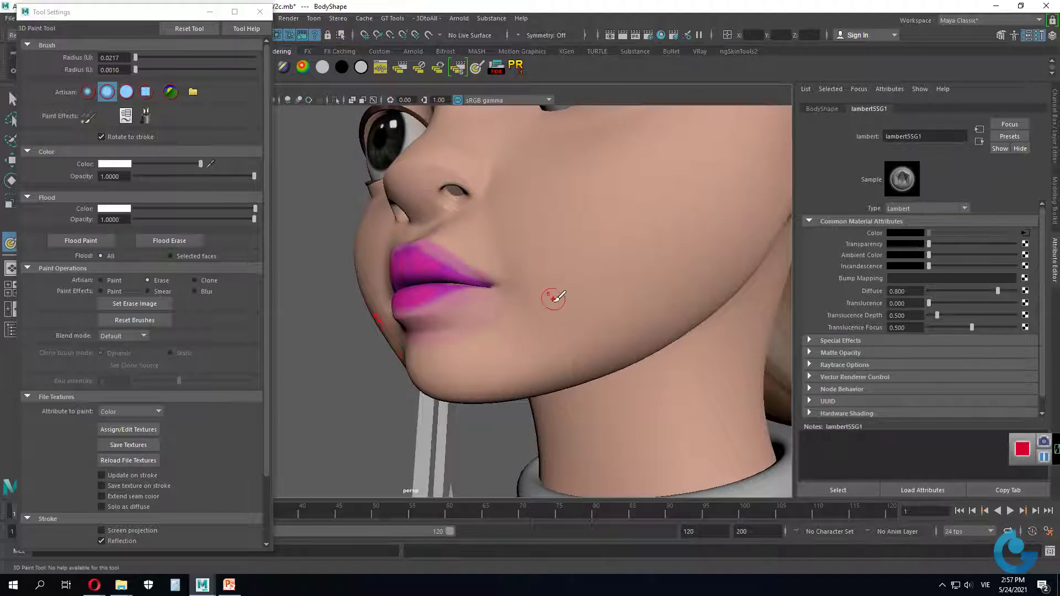
# Step: Reset the flood colour to white and try 0.0902 brush opacity, ending back in paint mode
pyautogui.keyDown('alt'); pyautogui.moveTo(554, 297); pyautogui.dragTo(596, 284); pyautogui.keyUp('alt')
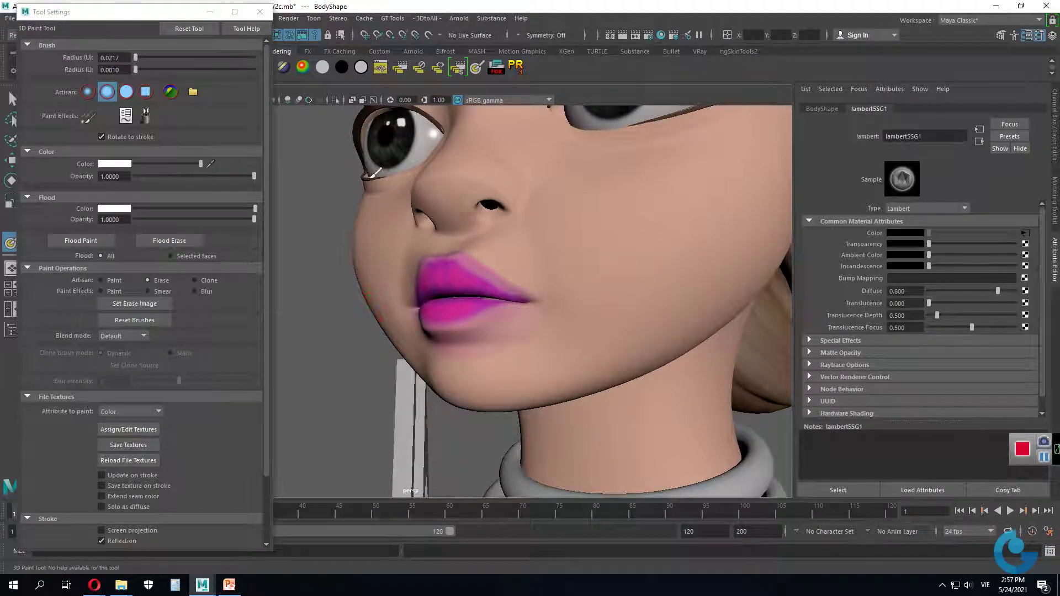
pyautogui.click(110, 280)
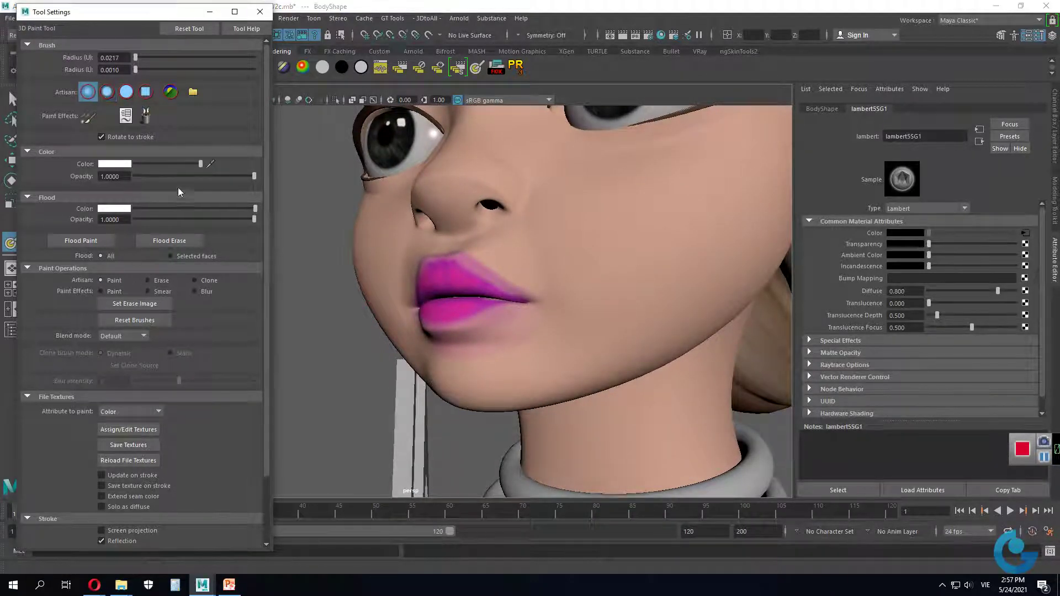
pyautogui.click(210, 163)
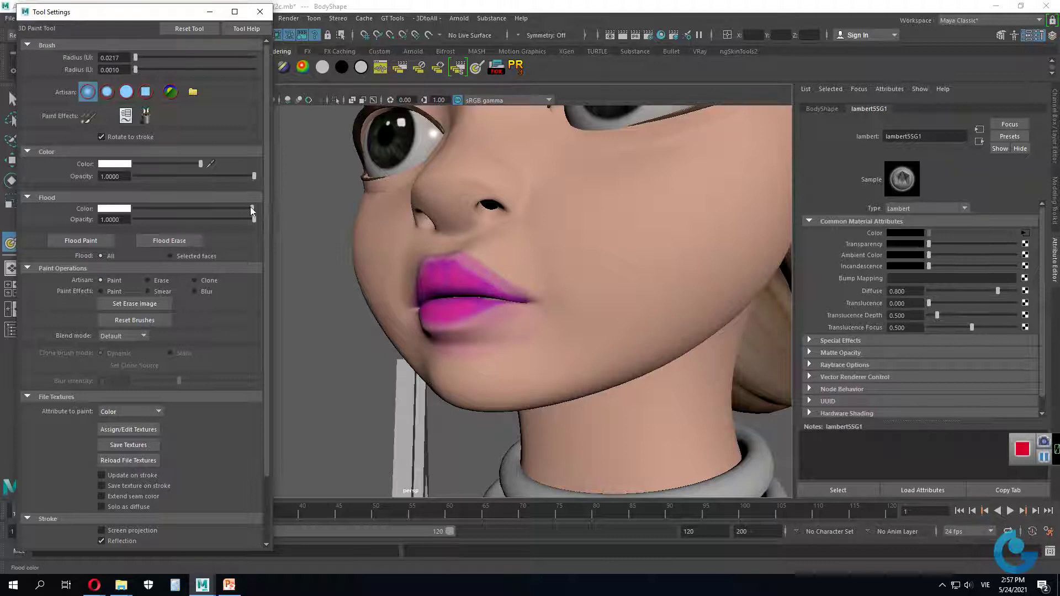
pyautogui.moveTo(251, 206)
pyautogui.mouseDown()
pyautogui.moveTo(159, 205)
pyautogui.moveTo(167, 206)
pyautogui.mouseUp()
pyautogui.click(157, 280)
pyautogui.moveTo(175, 210); pyautogui.dragTo(305, 208)
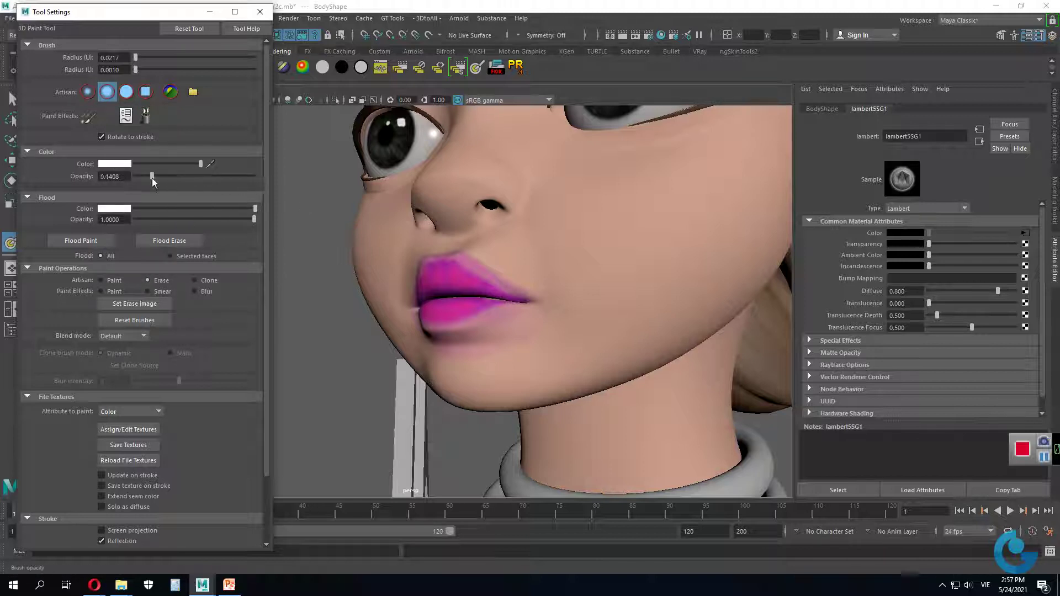
pyautogui.moveTo(153, 178); pyautogui.dragTo(146, 178)
pyautogui.click(110, 280)
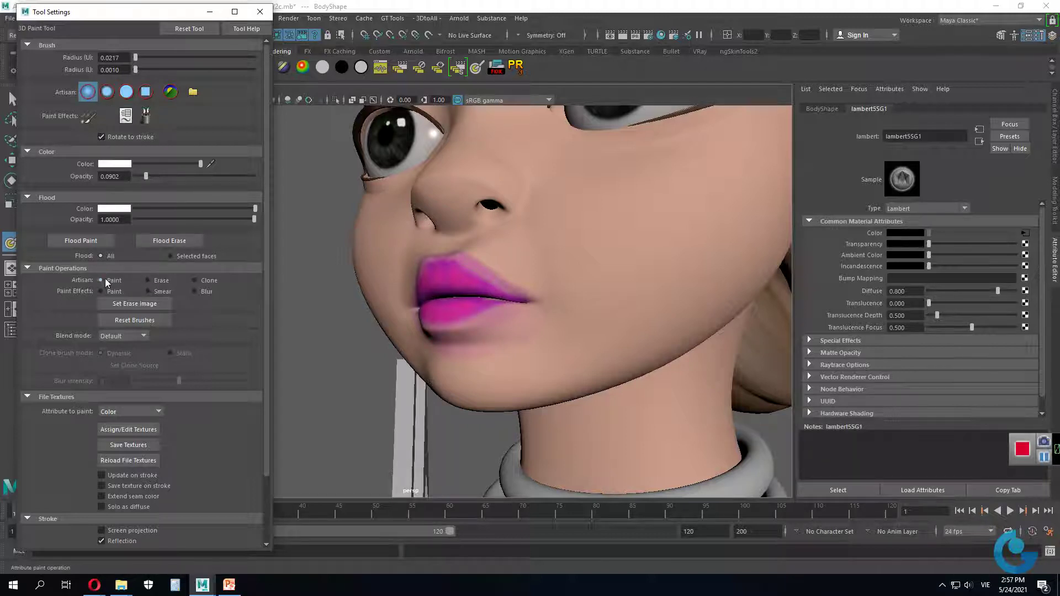
# Step: Set a peach skin-tone brush colour at 0.2863 opacity, keeping Color as the painted attribute
pyautogui.click(148, 281)
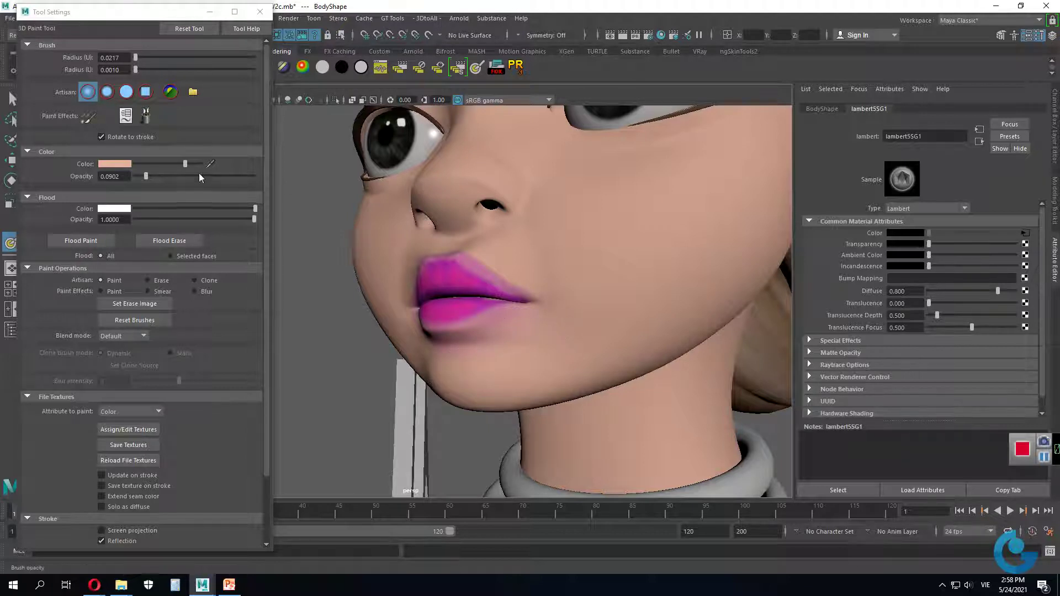
pyautogui.moveTo(149, 177); pyautogui.dragTo(169, 177)
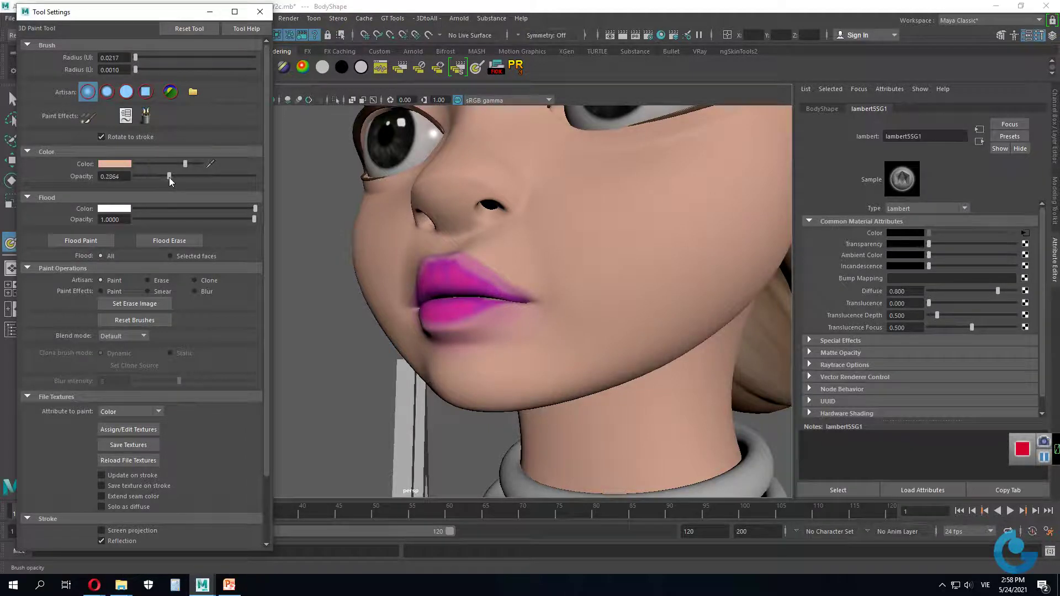
pyautogui.click(549, 332)
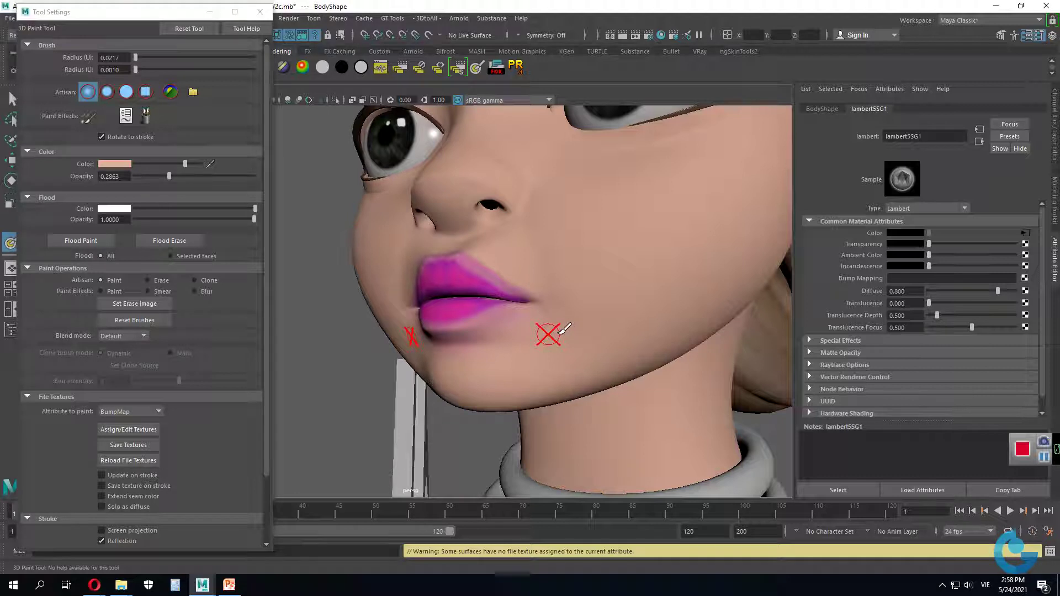
pyautogui.click(130, 412)
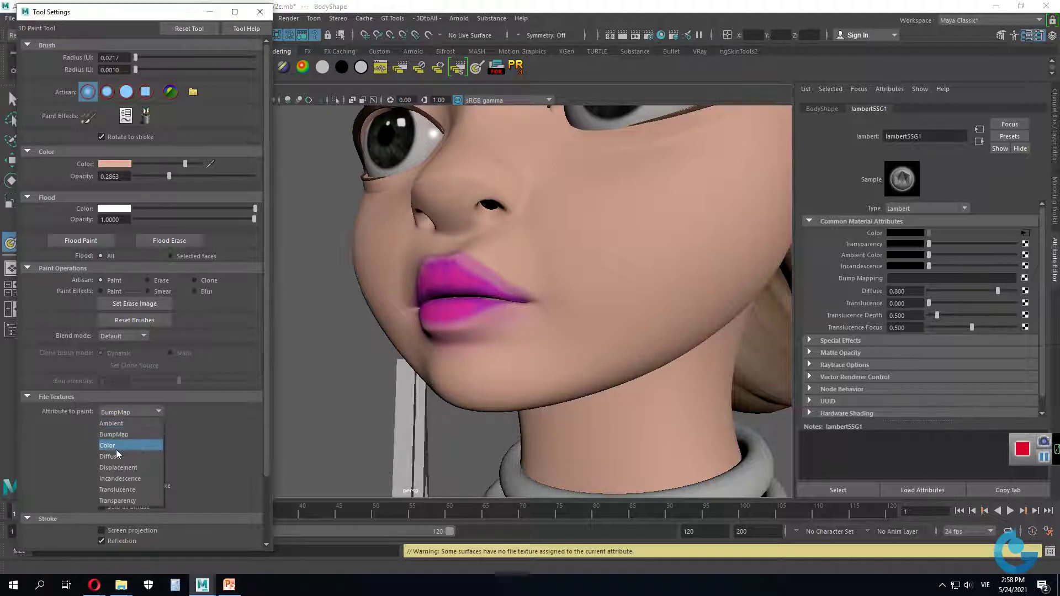
pyautogui.click(117, 449)
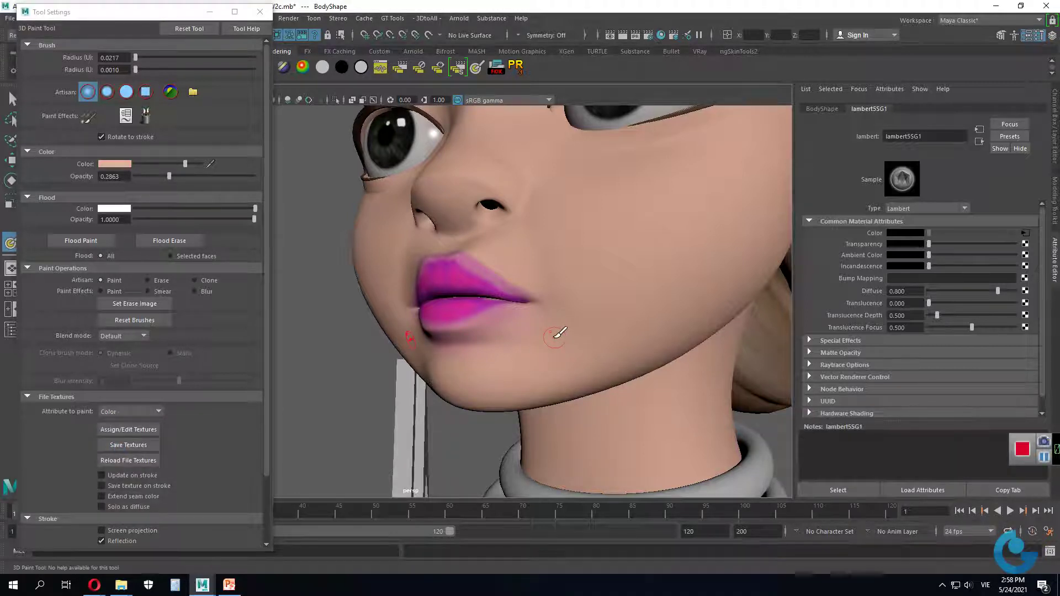
# Step: Enlarge the brush radius to 0.0480 and paint a test stroke over the lip centre
pyautogui.moveTo(557, 335); pyautogui.dragTo(573, 336)
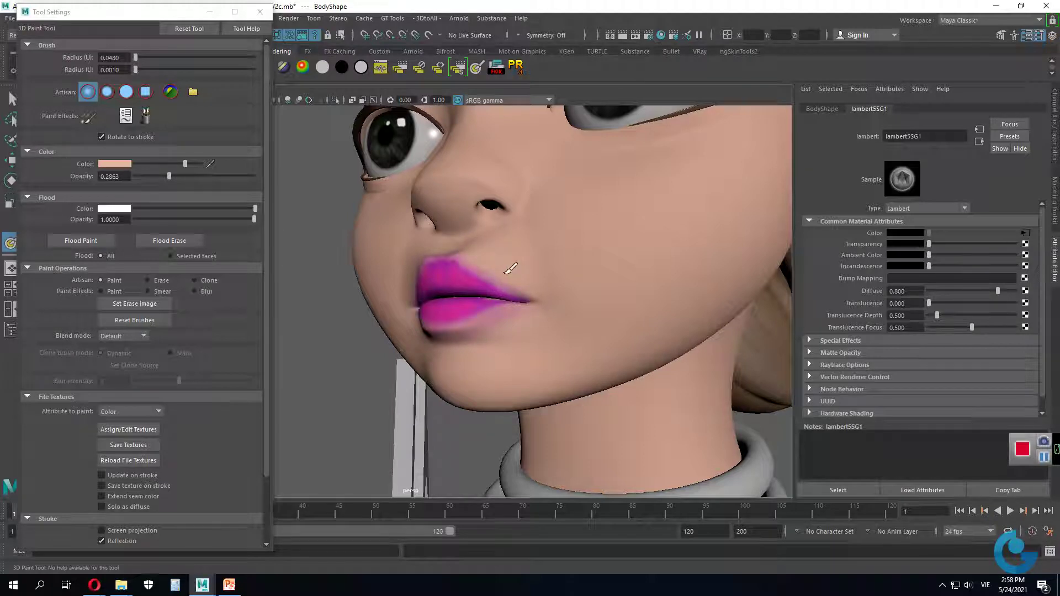
pyautogui.keyDown('alt'); pyautogui.moveTo(544, 272); pyautogui.dragTo(591, 294); pyautogui.keyUp('alt')
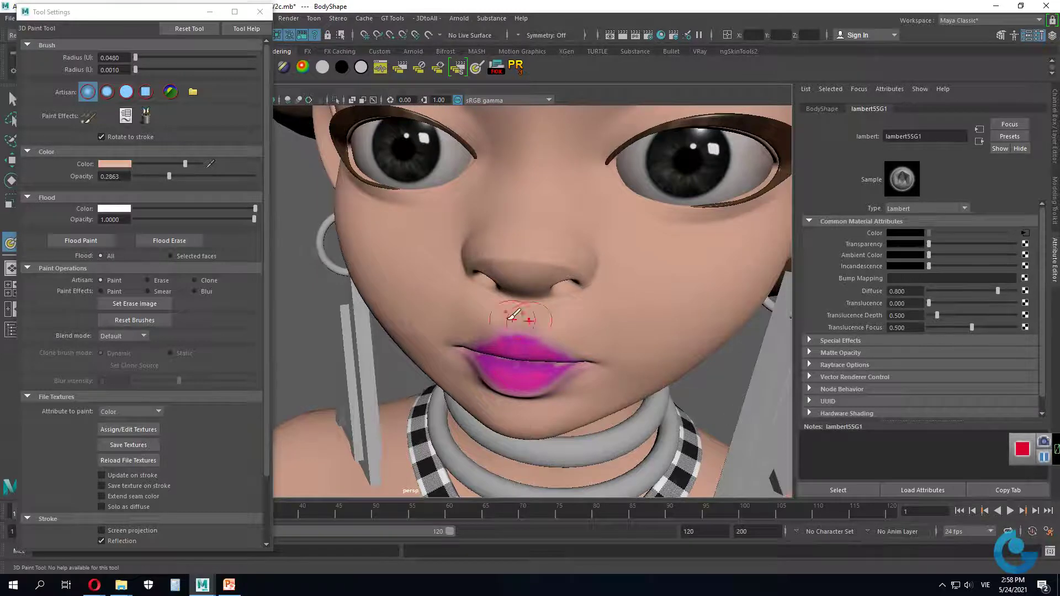
pyautogui.keyDown('alt'); pyautogui.moveTo(599, 324); pyautogui.dragTo(541, 309); pyautogui.keyUp('alt')
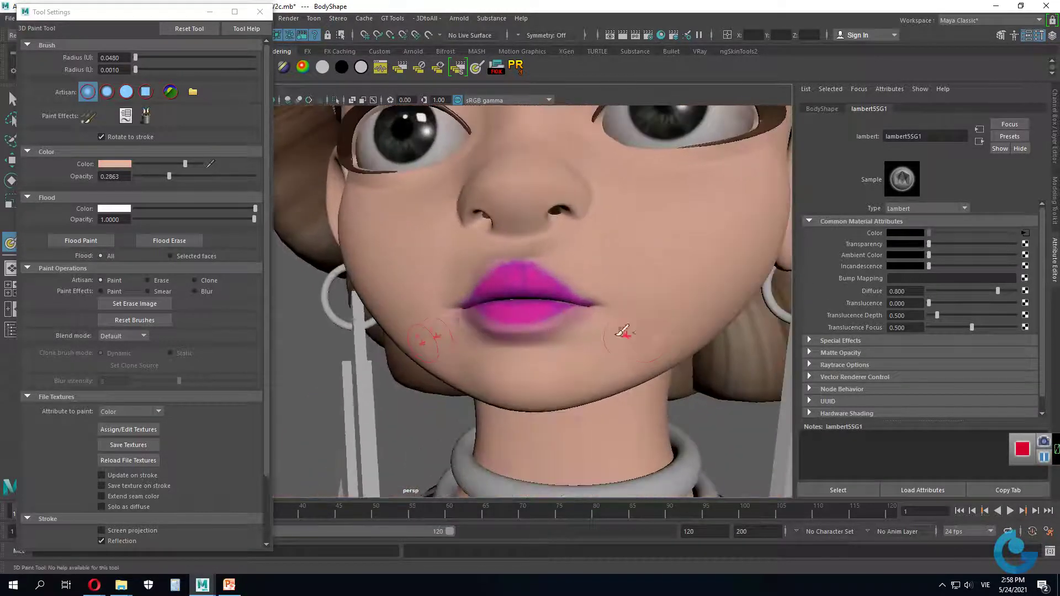
pyautogui.moveTo(487, 328); pyautogui.dragTo(491, 313)
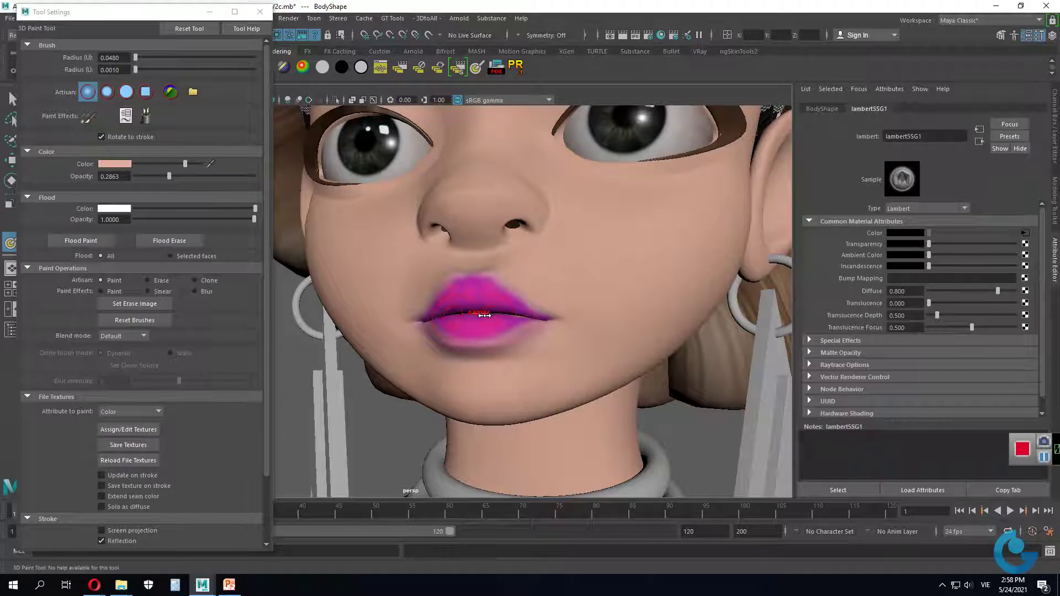
# Step: With the Blur effect, soften the upper lip's top edge and the lower lip's left side
pyautogui.click(195, 291)
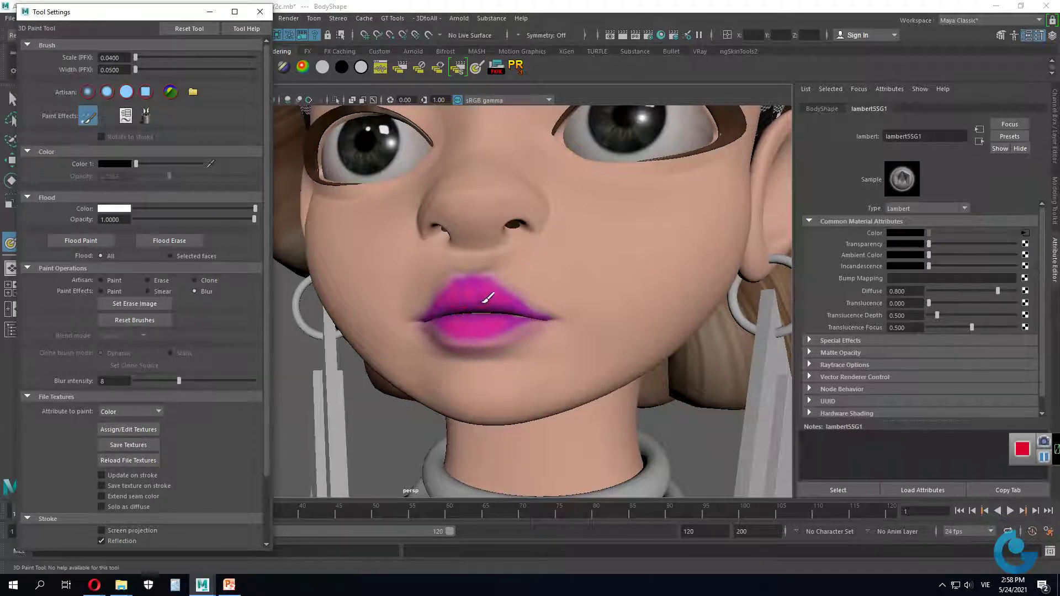
pyautogui.click(487, 297)
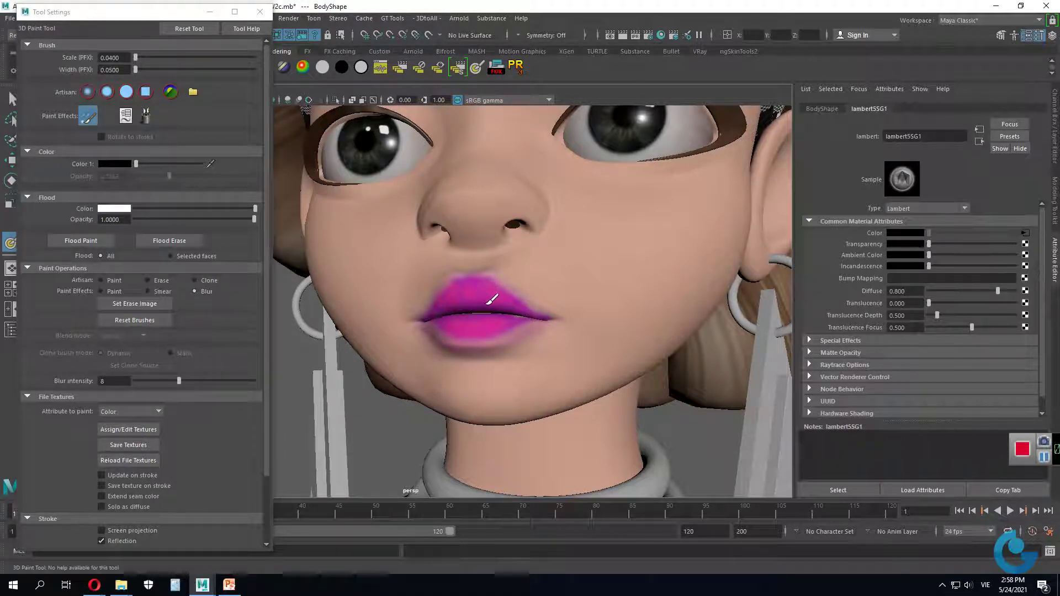
pyautogui.moveTo(512, 301)
pyautogui.mouseDown()
pyautogui.moveTo(486, 285)
pyautogui.moveTo(512, 298)
pyautogui.mouseUp()
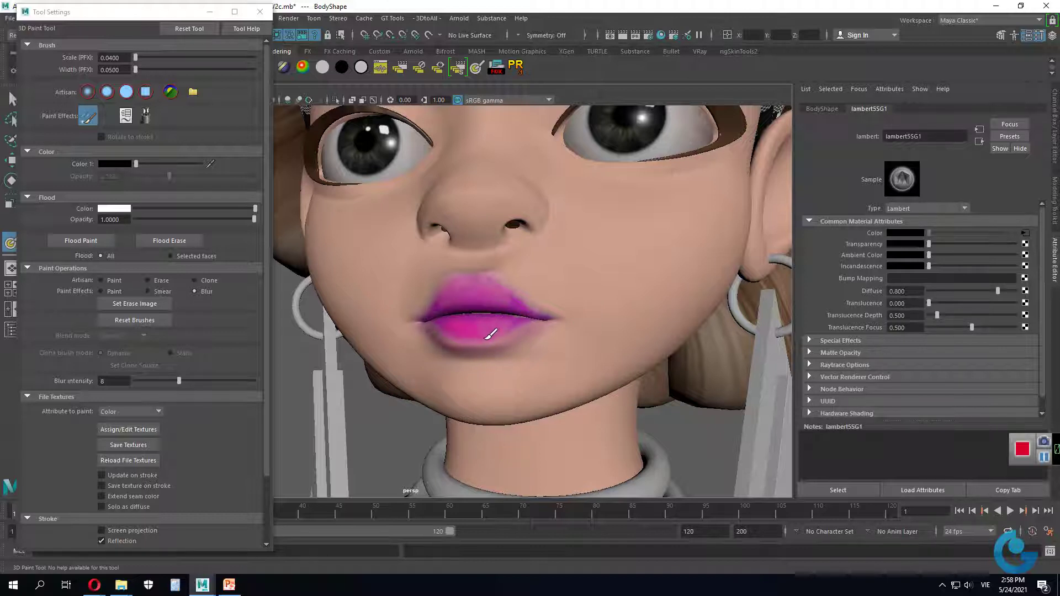
pyautogui.moveTo(483, 331); pyautogui.dragTo(486, 329)
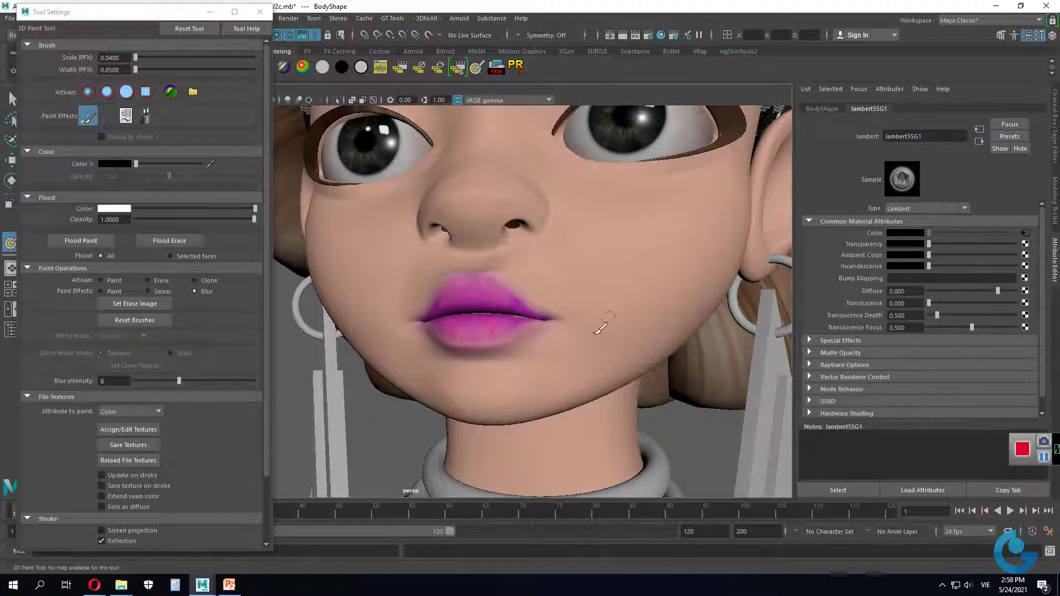
pyautogui.keyDown('alt'); pyautogui.moveTo(624, 389); pyautogui.dragTo(486, 357); pyautogui.keyUp('alt')
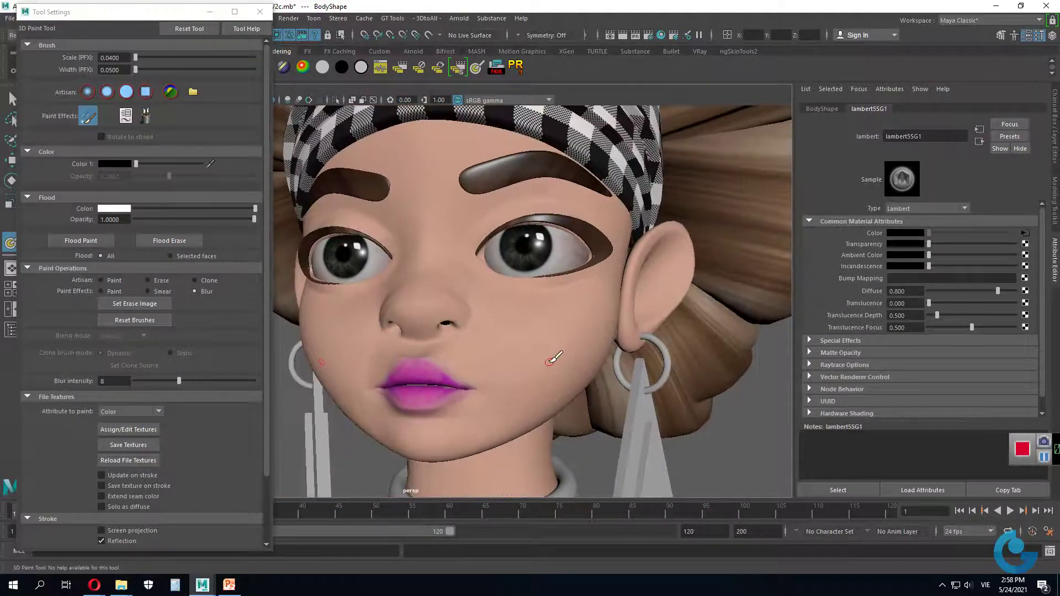
pyautogui.keyDown('alt'); pyautogui.moveTo(487, 357); pyautogui.dragTo(585, 322); pyautogui.keyUp('alt')
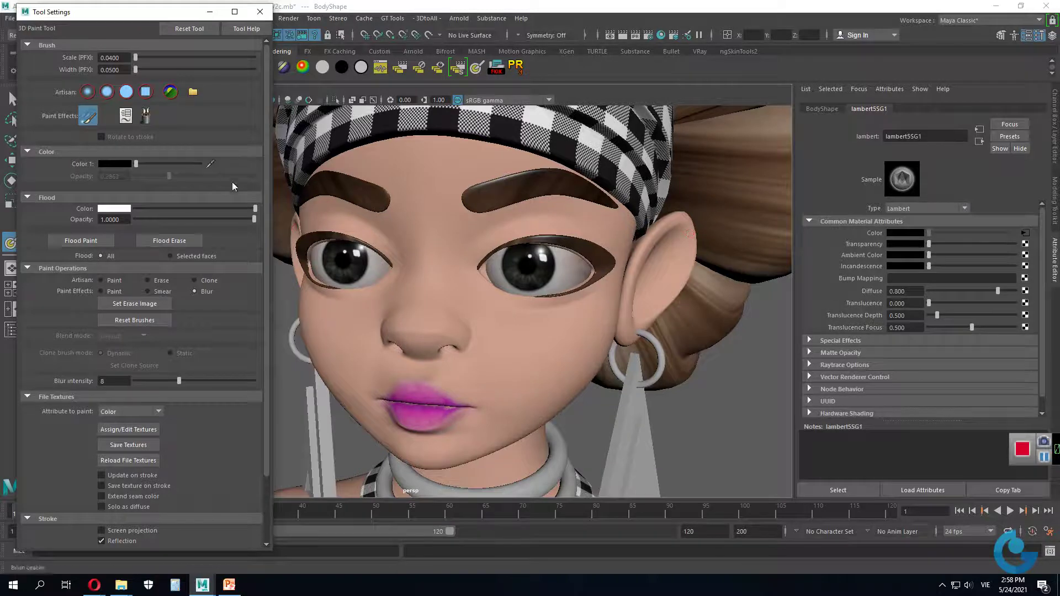
# Step: Return to painting and mix a dark, saturated reddish-brown brush colour
pyautogui.click(101, 280)
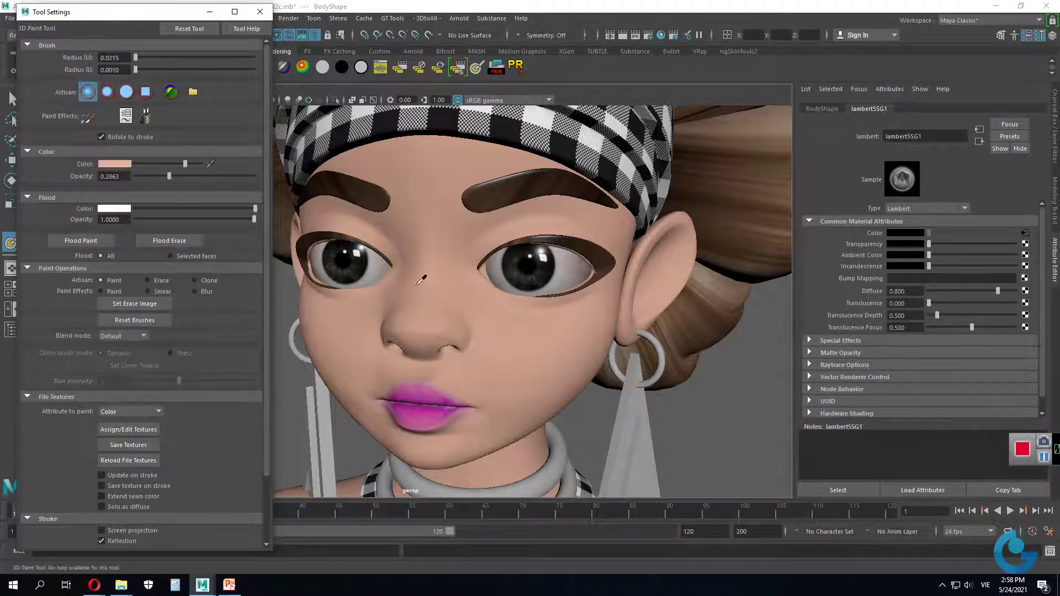
pyautogui.click(119, 164)
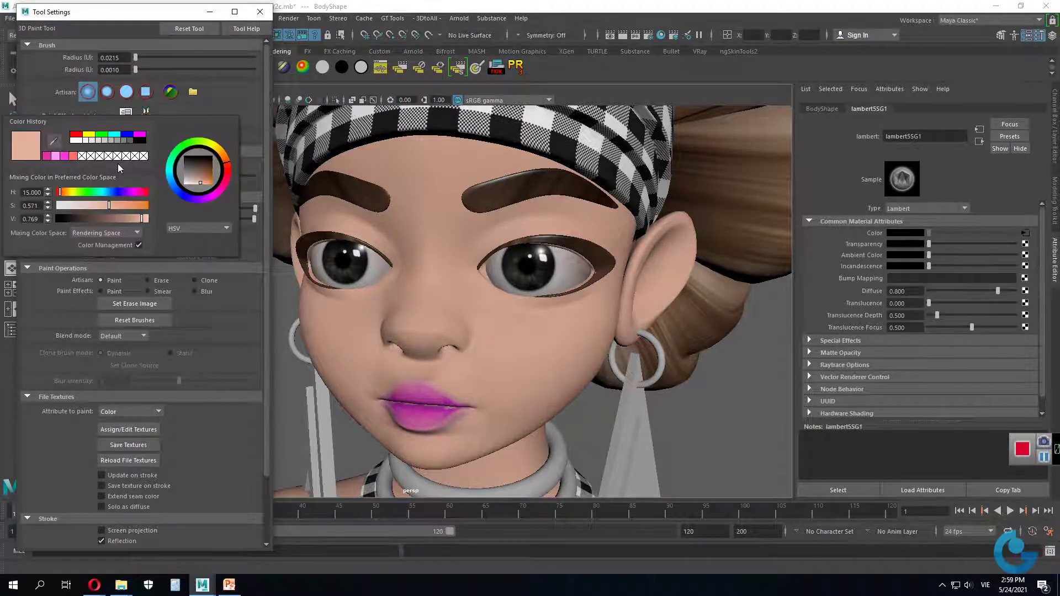
pyautogui.click(140, 205)
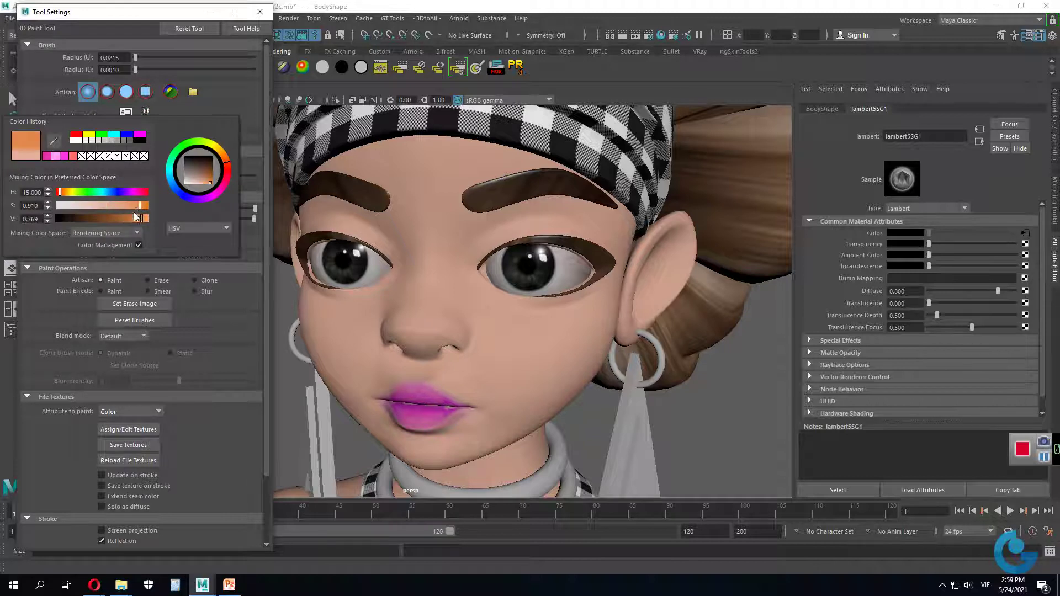
pyautogui.moveTo(137, 219); pyautogui.dragTo(120, 220)
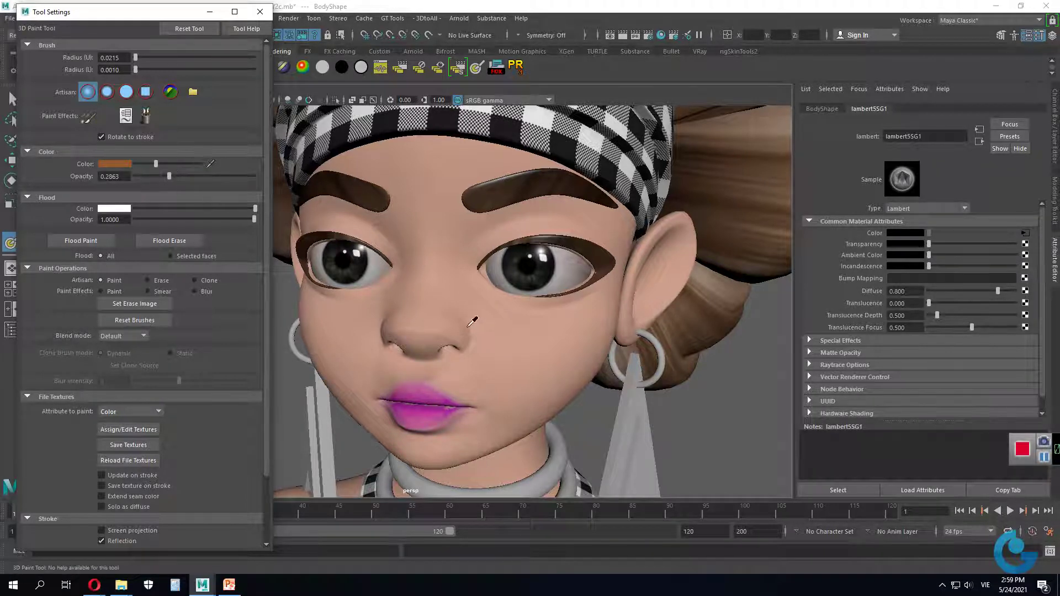
pyautogui.keyDown('alt'); pyautogui.moveTo(472, 321); pyautogui.dragTo(476, 289); pyautogui.keyUp('alt')
pyautogui.click(469, 274)
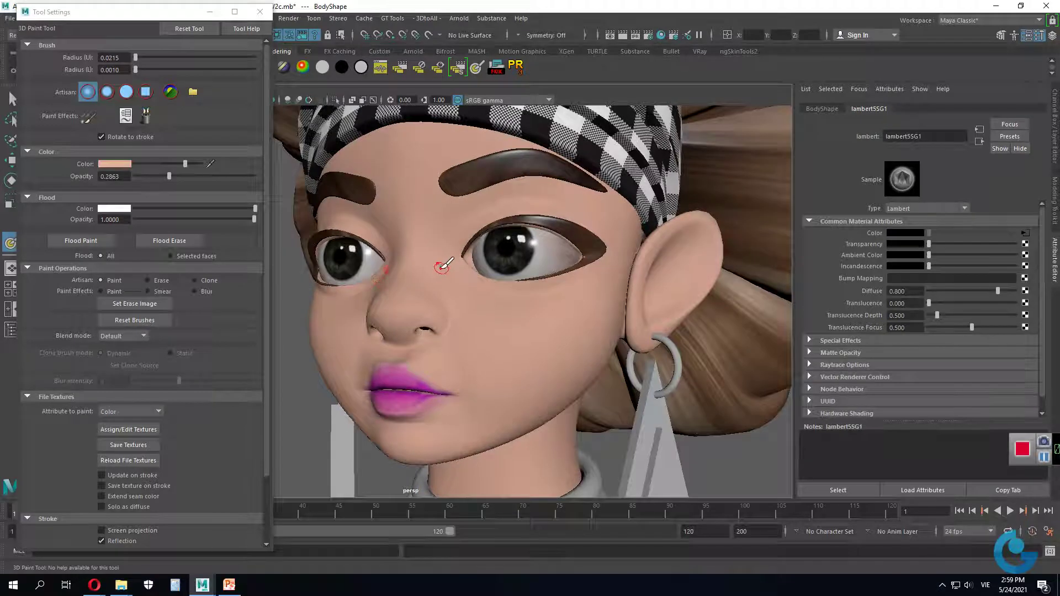
pyautogui.click(118, 165)
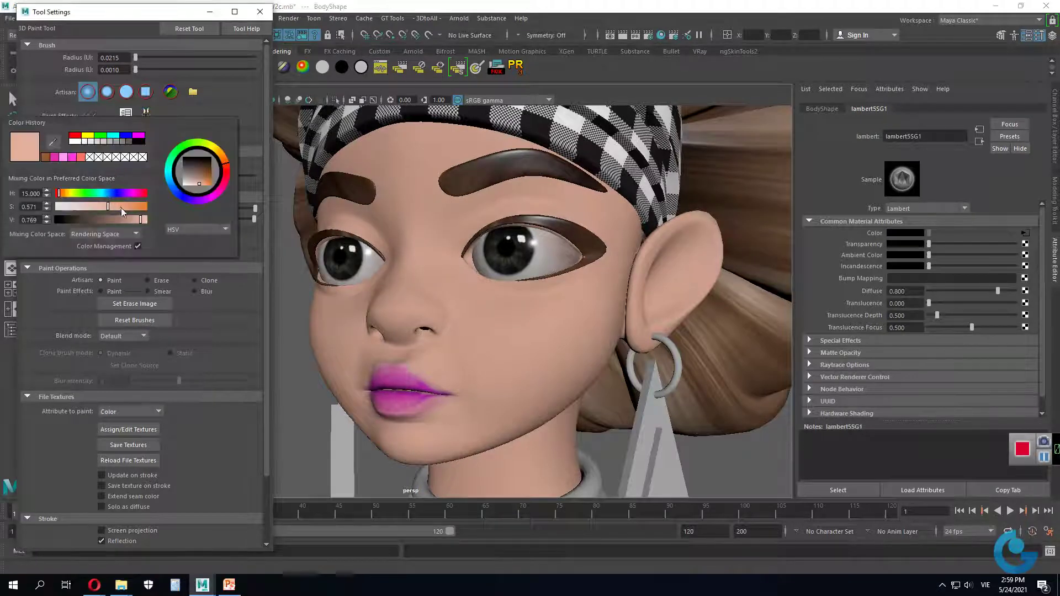
pyautogui.moveTo(121, 207)
pyautogui.mouseDown()
pyautogui.moveTo(133, 212)
pyautogui.moveTo(119, 220)
pyautogui.mouseUp()
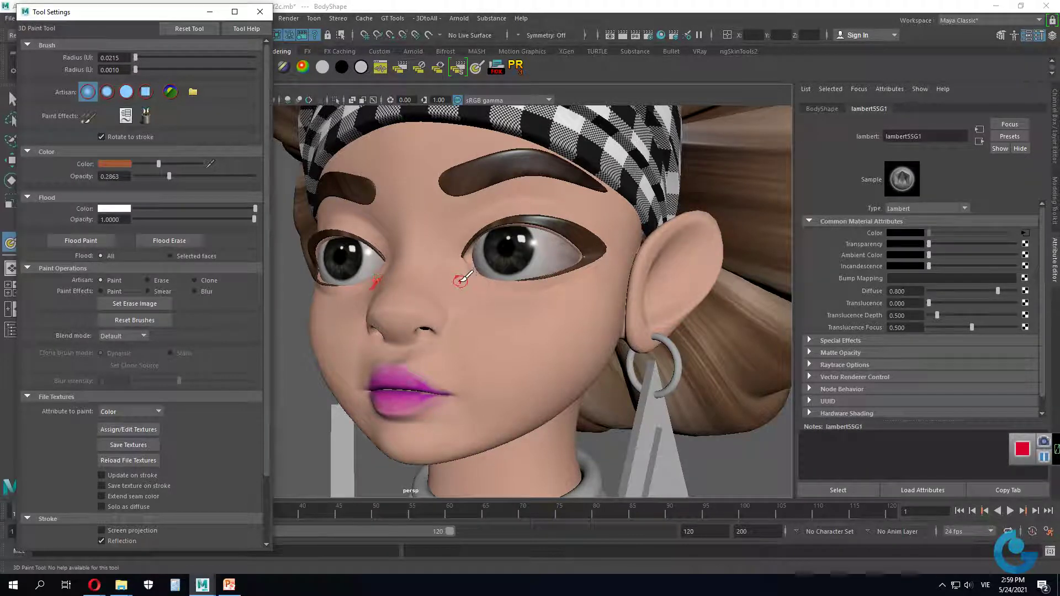
# Step: Keep Color as the painted attribute and paint a mark at the inner eye corner
pyautogui.click(131, 411)
pyautogui.click(116, 454)
pyautogui.click(116, 412)
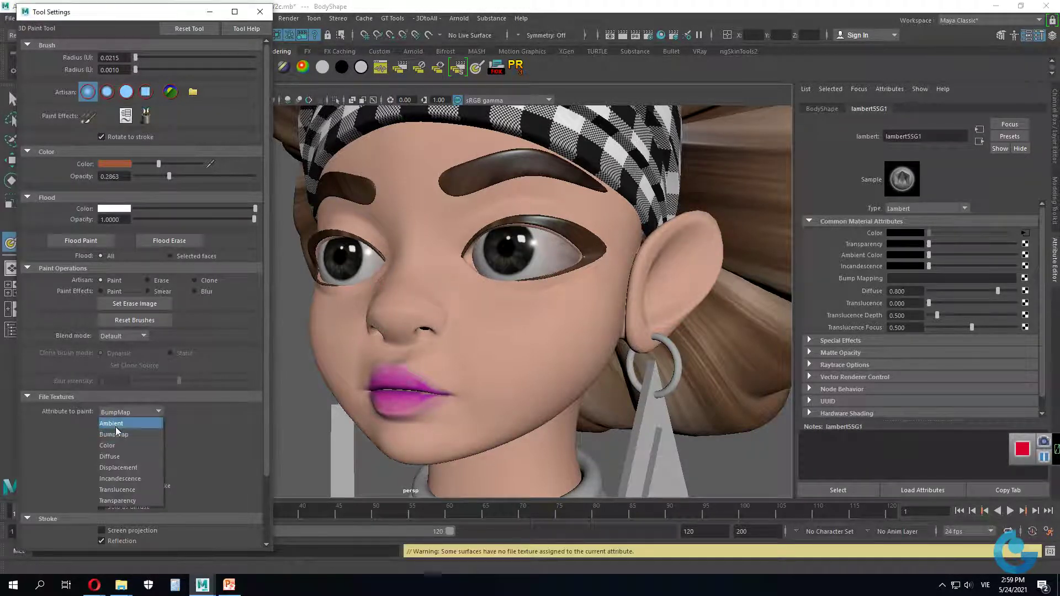
pyautogui.click(114, 426)
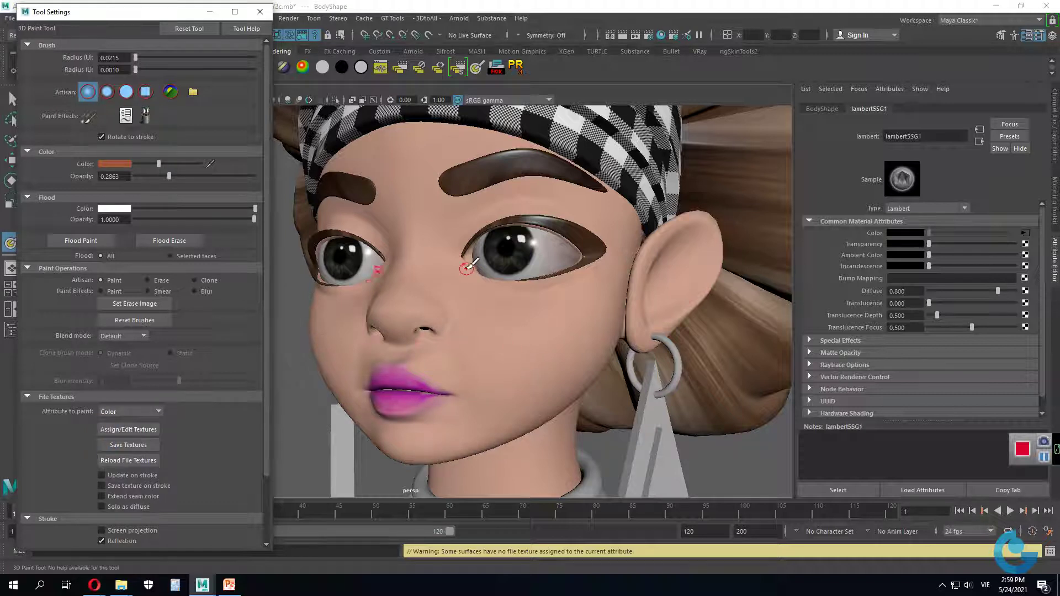
pyautogui.moveTo(466, 263)
pyautogui.mouseDown()
pyautogui.moveTo(467, 275)
pyautogui.moveTo(573, 279)
pyautogui.mouseUp()
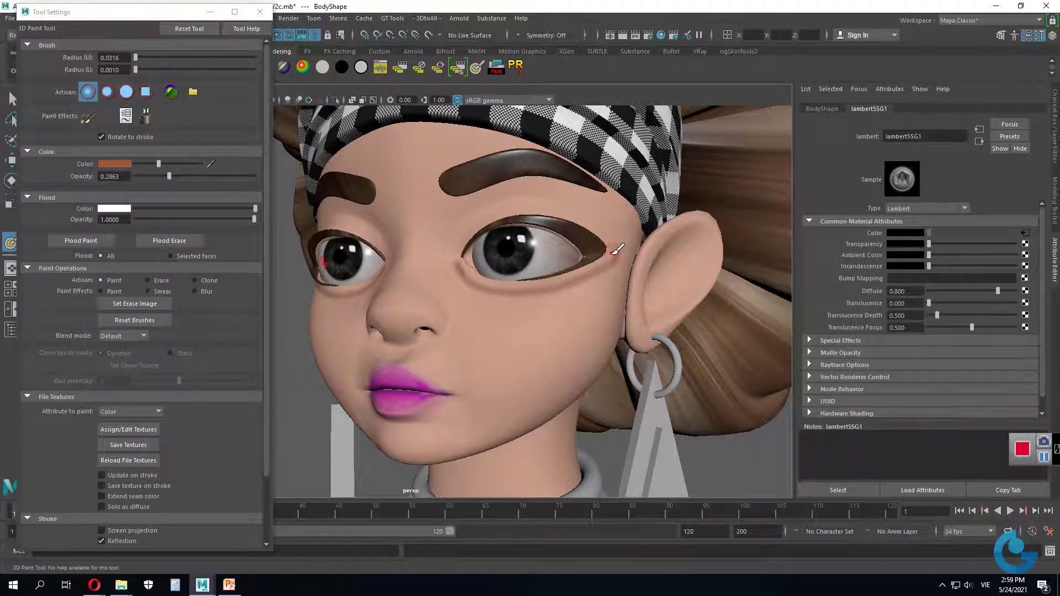
# Step: Undo the last stroke, then shade the eye corners and both upper and lower eyelids
pyautogui.hotkey('ctrl', 'z')
pyautogui.moveTo(607, 258); pyautogui.dragTo(605, 260)
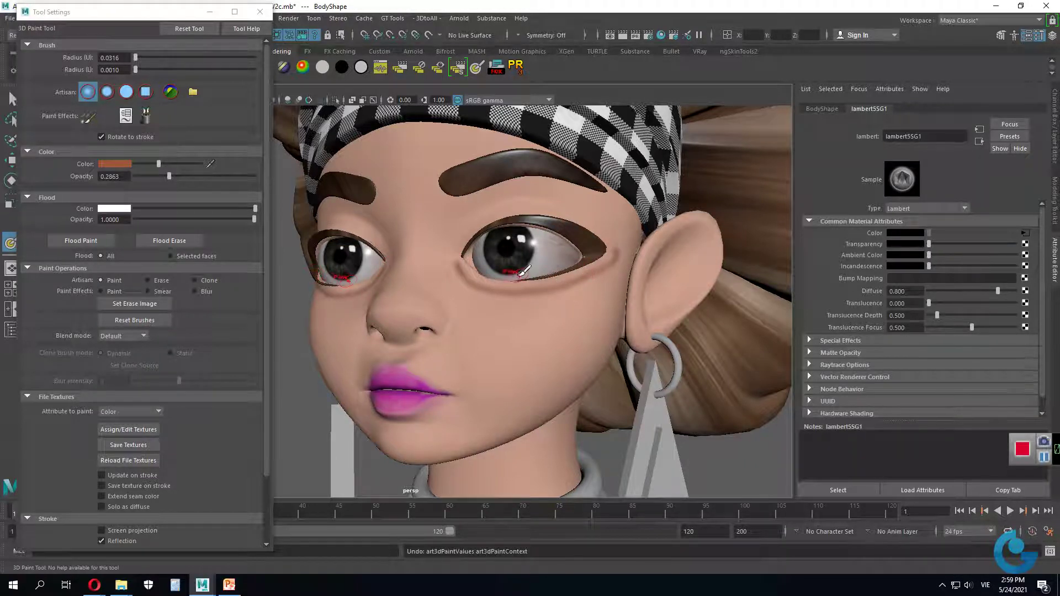
pyautogui.moveTo(471, 231); pyautogui.dragTo(516, 215)
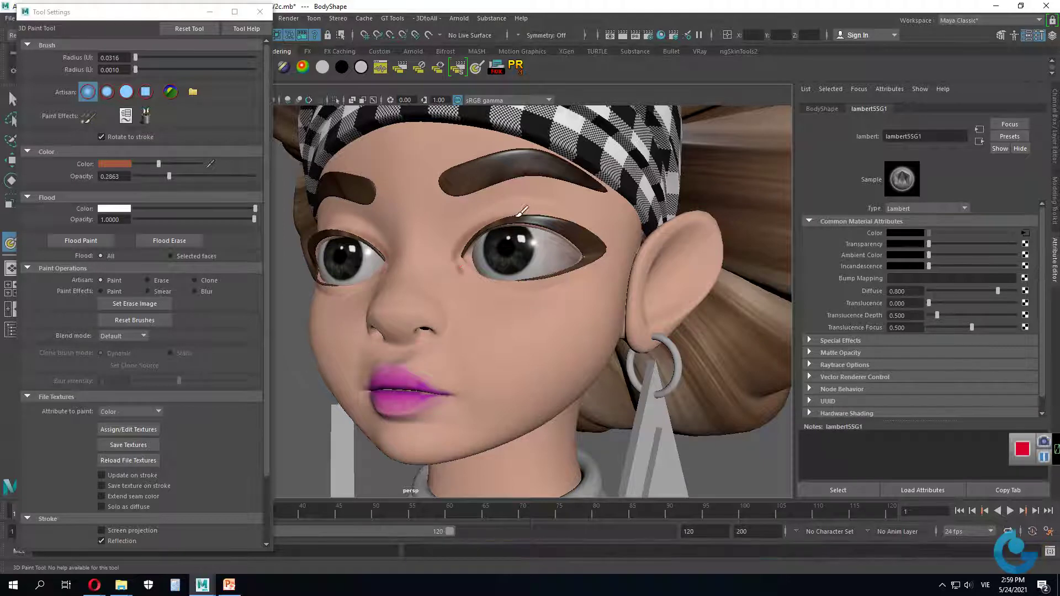
pyautogui.moveTo(462, 247)
pyautogui.mouseDown()
pyautogui.moveTo(488, 279)
pyautogui.moveTo(552, 285)
pyautogui.moveTo(586, 265)
pyautogui.mouseUp()
pyautogui.moveTo(585, 265)
pyautogui.keyDown('alt'); pyautogui.mouseDown(button='right')
pyautogui.moveTo(656, 326)
pyautogui.moveTo(560, 355)
pyautogui.mouseUp(button='right'); pyautogui.keyUp('alt')
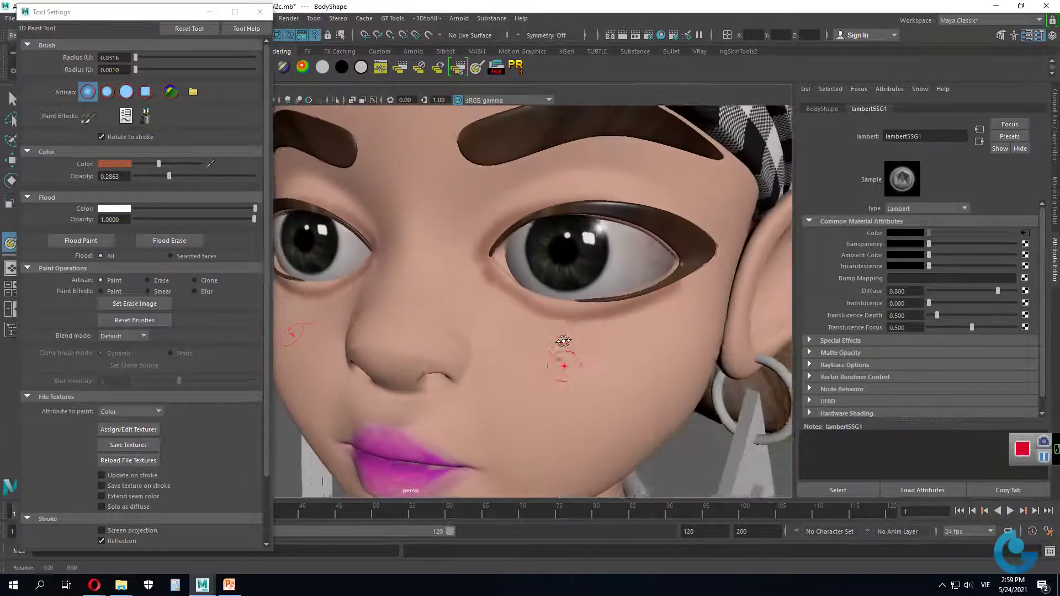
# Step: With a larger brush, shade the inner eye corners, both eyelids and beneath the eyes
pyautogui.keyDown('alt'); pyautogui.moveTo(561, 355); pyautogui.dragTo(534, 302); pyautogui.keyUp('alt')
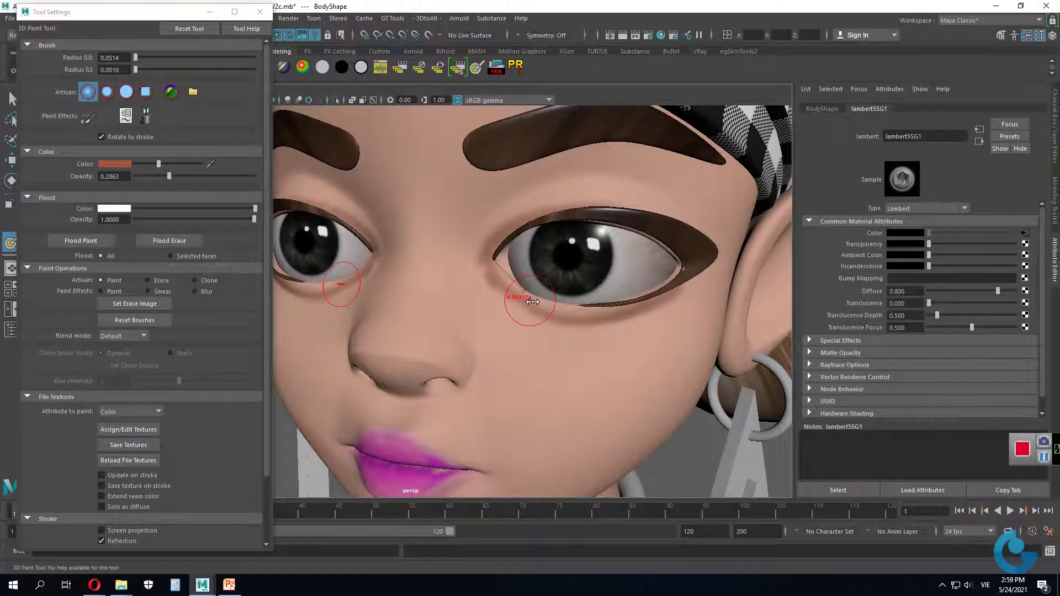
pyautogui.moveTo(475, 257)
pyautogui.mouseDown()
pyautogui.moveTo(508, 288)
pyautogui.moveTo(580, 303)
pyautogui.mouseUp()
pyautogui.moveTo(490, 276)
pyautogui.mouseDown()
pyautogui.moveTo(554, 313)
pyautogui.moveTo(635, 309)
pyautogui.mouseUp()
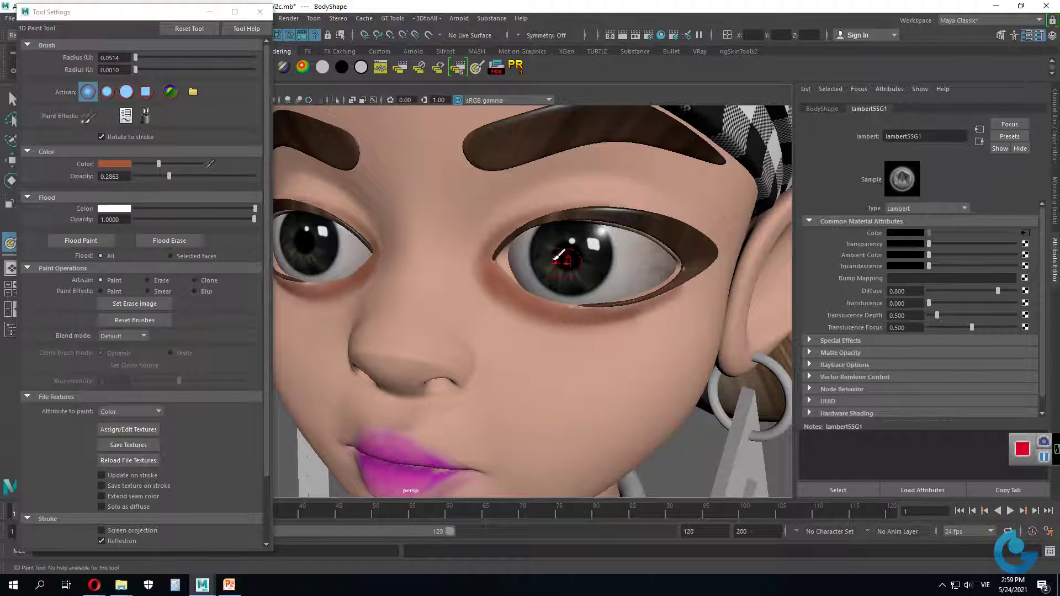
pyautogui.moveTo(485, 259)
pyautogui.mouseDown()
pyautogui.moveTo(552, 212)
pyautogui.moveTo(640, 207)
pyautogui.mouseUp()
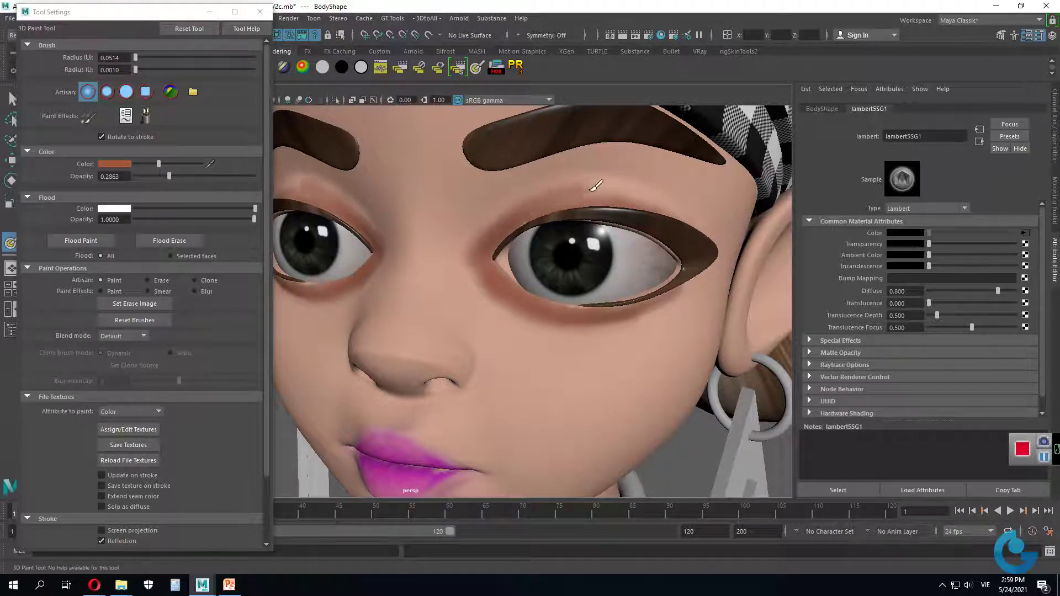
pyautogui.moveTo(589, 189); pyautogui.dragTo(649, 206)
pyautogui.moveTo(473, 260)
pyautogui.mouseDown()
pyautogui.moveTo(535, 321)
pyautogui.moveTo(651, 308)
pyautogui.moveTo(674, 248)
pyautogui.mouseUp()
pyautogui.moveTo(539, 367)
pyautogui.keyDown('alt'); pyautogui.mouseDown()
pyautogui.moveTo(448, 354)
pyautogui.moveTo(438, 289)
pyautogui.mouseUp(); pyautogui.keyUp('alt')
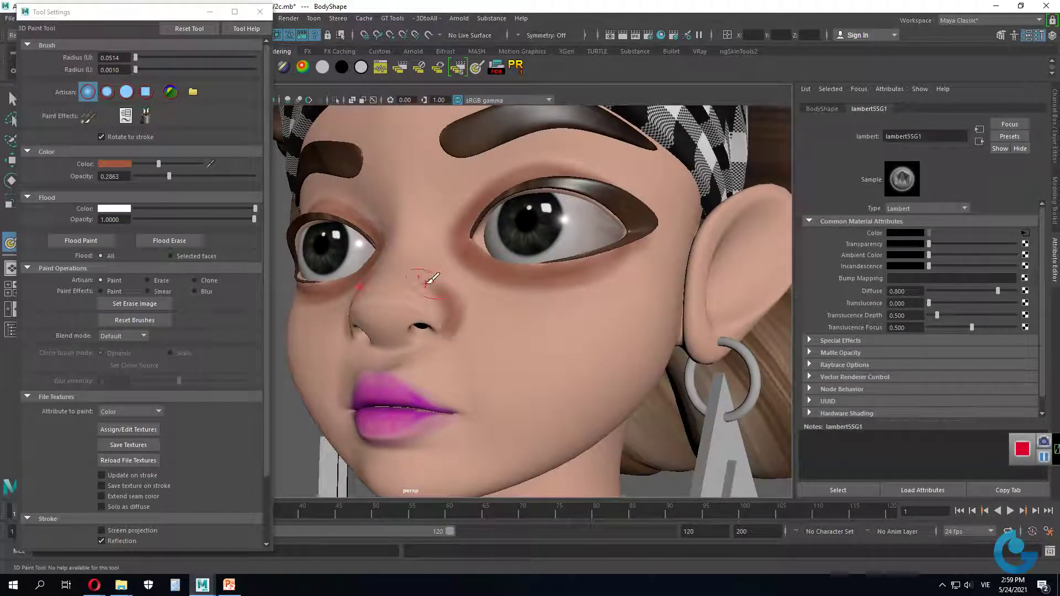
# Step: Darken beside the nostrils and the underside of the nose
pyautogui.moveTo(420, 331)
pyautogui.mouseDown()
pyautogui.moveTo(456, 364)
pyautogui.moveTo(500, 363)
pyautogui.moveTo(493, 354)
pyautogui.mouseUp()
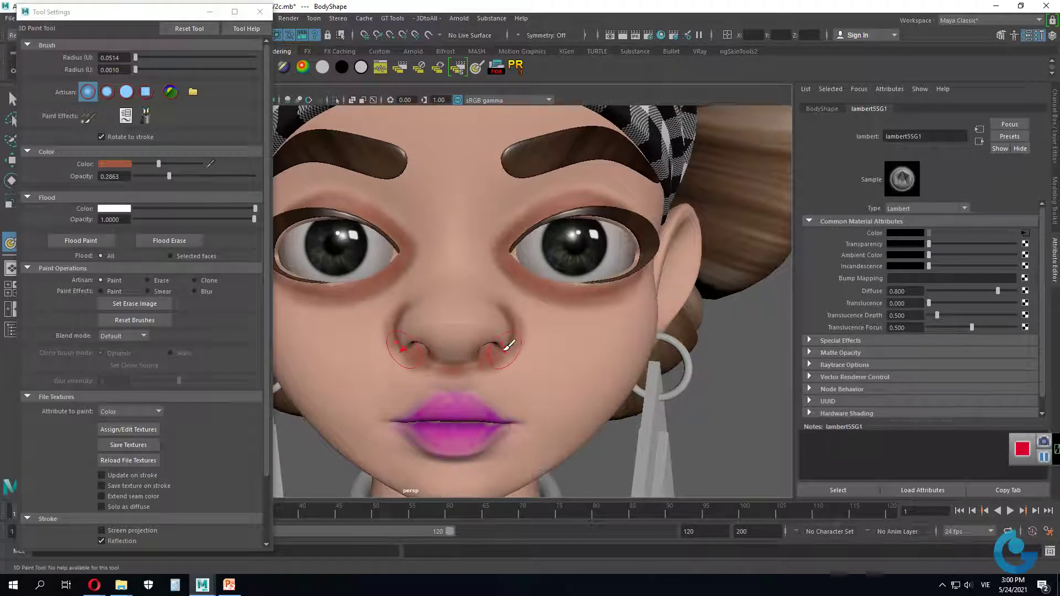
pyautogui.moveTo(463, 338)
pyautogui.mouseDown()
pyautogui.moveTo(446, 351)
pyautogui.moveTo(486, 367)
pyautogui.moveTo(535, 325)
pyautogui.moveTo(514, 353)
pyautogui.moveTo(473, 341)
pyautogui.mouseUp()
pyautogui.scroll(-5, 564, 329)
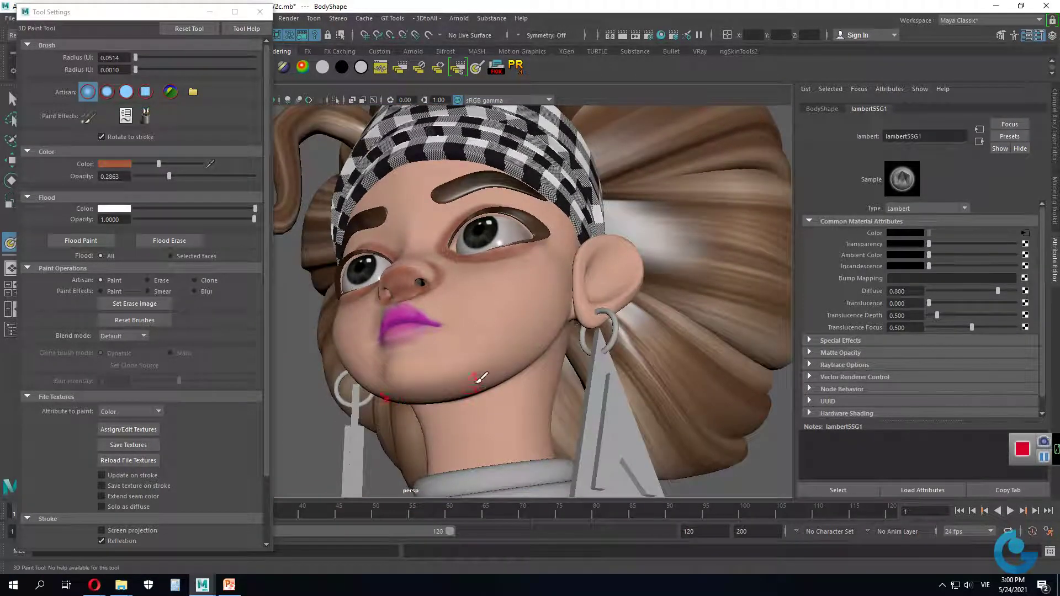
pyautogui.keyDown('alt'); pyautogui.moveTo(480, 377); pyautogui.dragTo(465, 360); pyautogui.keyUp('alt')
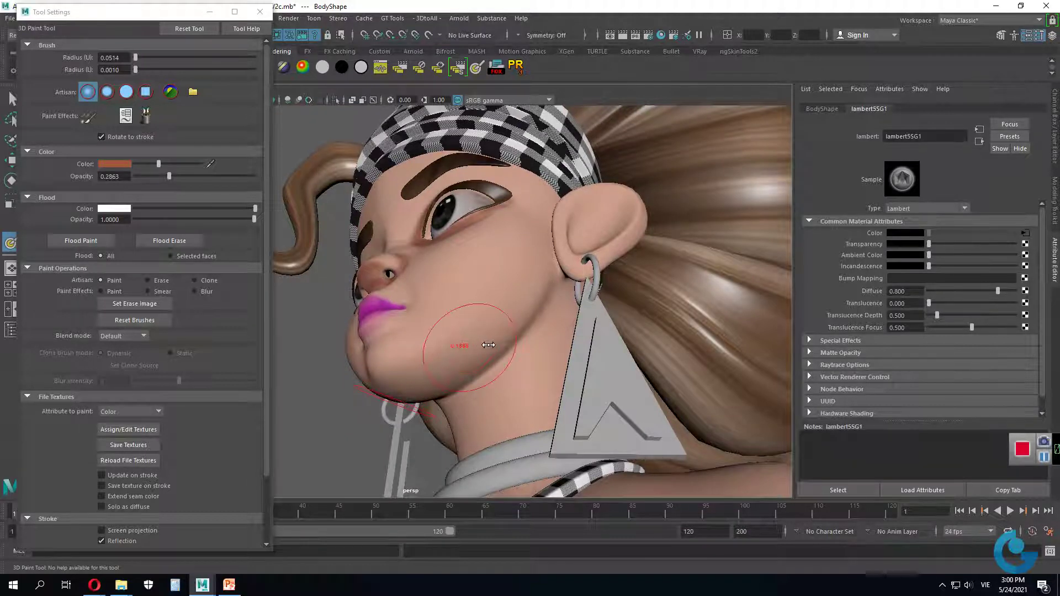
# Step: Set brush radius 0.1899, lighten the colour to orange, and blush the cheeks and nose
pyautogui.moveTo(488, 345); pyautogui.dragTo(489, 345)
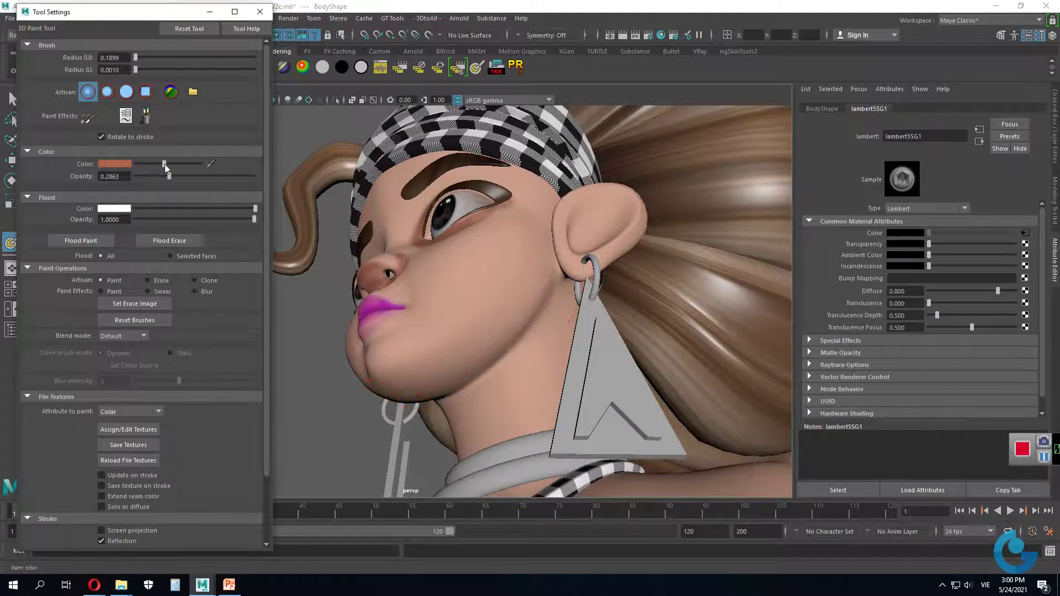
pyautogui.moveTo(159, 164); pyautogui.dragTo(180, 164)
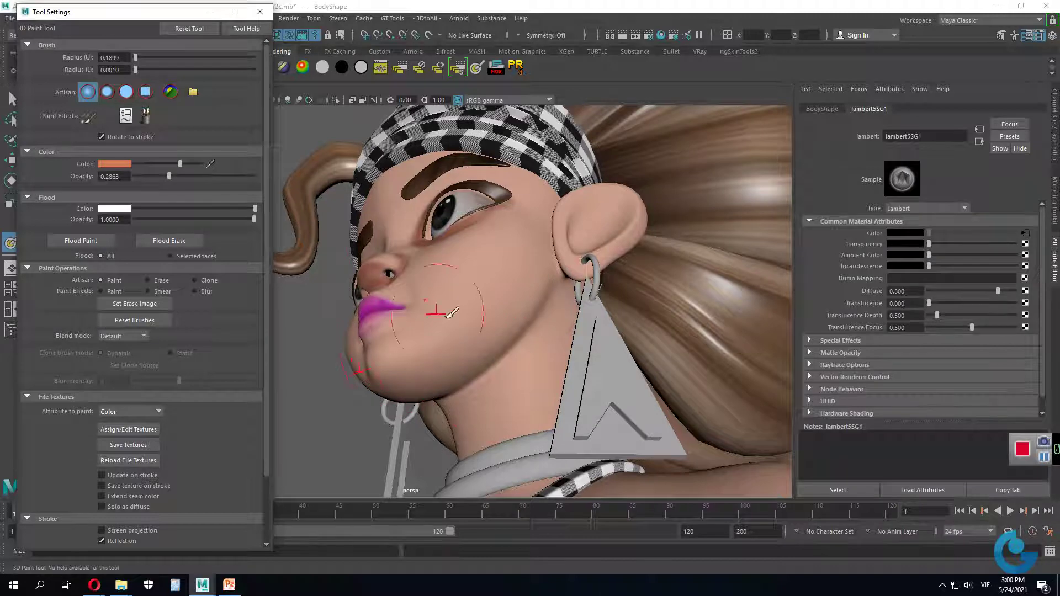
pyautogui.moveTo(544, 304); pyautogui.dragTo(504, 351)
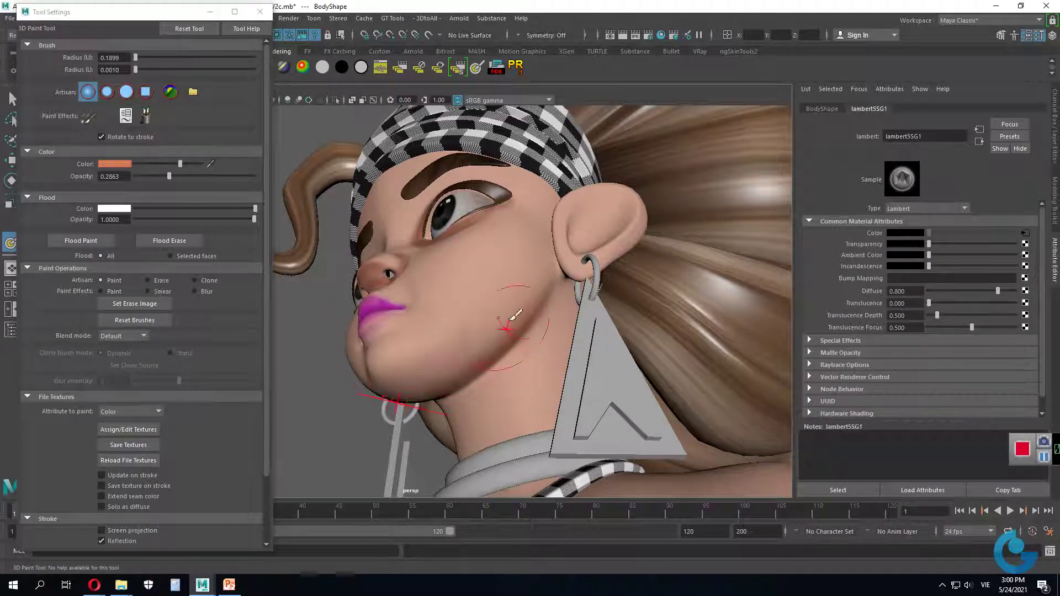
pyautogui.moveTo(515, 316)
pyautogui.keyDown('alt'); pyautogui.mouseDown()
pyautogui.moveTo(549, 350)
pyautogui.moveTo(504, 350)
pyautogui.moveTo(567, 287)
pyautogui.moveTo(579, 249)
pyautogui.moveTo(621, 319)
pyautogui.mouseUp(); pyautogui.keyUp('alt')
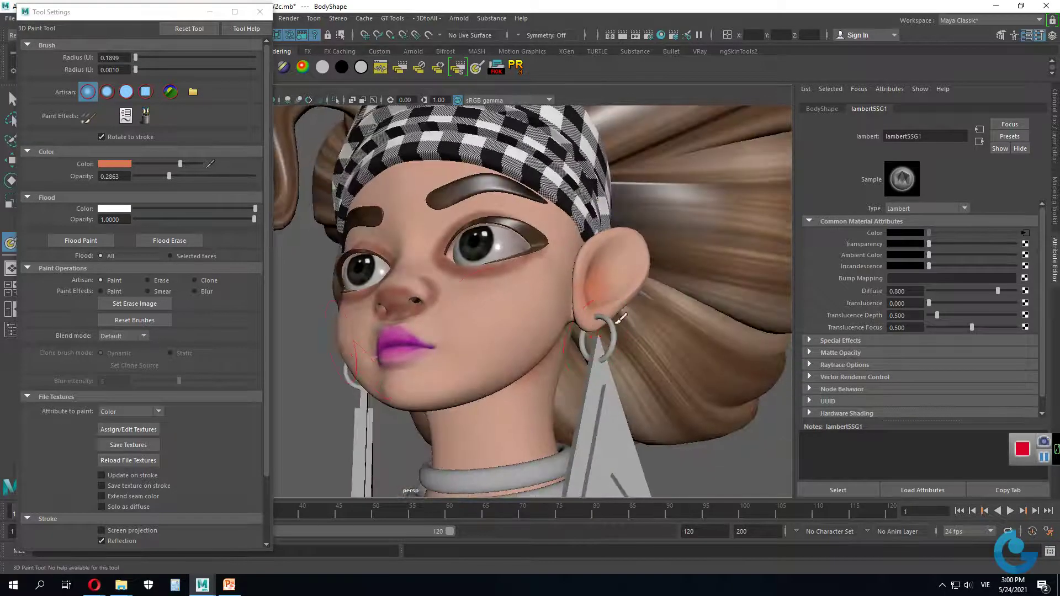
pyautogui.moveTo(469, 292); pyautogui.dragTo(430, 310)
pyautogui.moveTo(362, 312)
pyautogui.mouseDown()
pyautogui.moveTo(486, 295)
pyautogui.moveTo(517, 276)
pyautogui.moveTo(508, 353)
pyautogui.moveTo(441, 242)
pyautogui.moveTo(489, 301)
pyautogui.moveTo(480, 331)
pyautogui.moveTo(431, 359)
pyautogui.moveTo(469, 381)
pyautogui.mouseUp()
# Step: Add orange blush around the chin and lips and more across the cheek
pyautogui.moveTo(397, 375); pyautogui.dragTo(485, 381)
pyautogui.moveTo(486, 381)
pyautogui.keyDown('alt'); pyautogui.mouseDown()
pyautogui.moveTo(494, 366)
pyautogui.moveTo(428, 356)
pyautogui.moveTo(408, 375)
pyautogui.moveTo(508, 332)
pyautogui.mouseUp(); pyautogui.keyUp('alt')
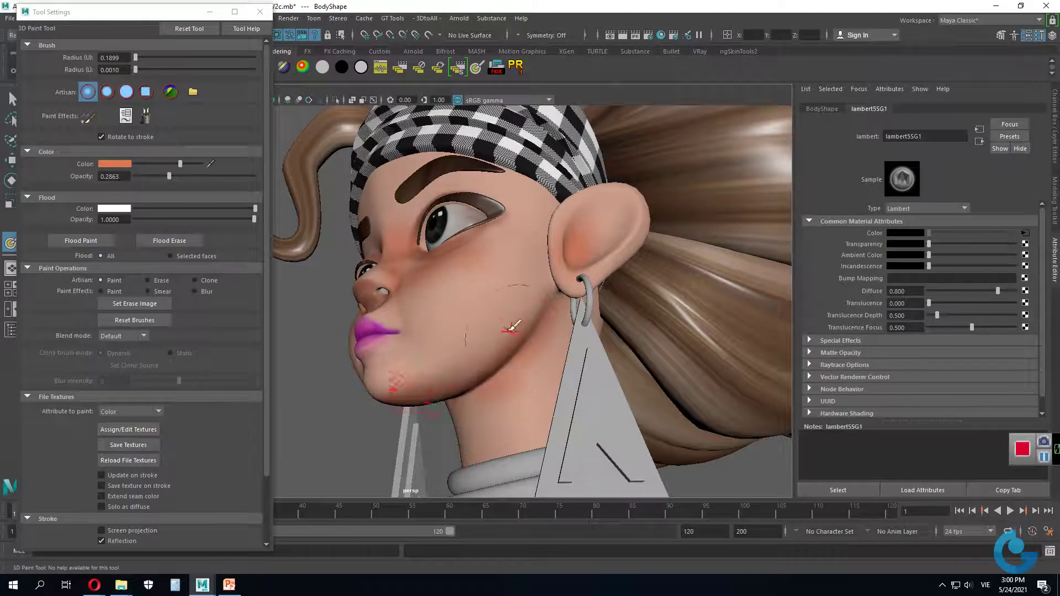
pyautogui.moveTo(486, 387)
pyautogui.keyDown('alt'); pyautogui.mouseDown()
pyautogui.moveTo(524, 378)
pyautogui.moveTo(458, 342)
pyautogui.mouseUp(); pyautogui.keyUp('alt')
pyautogui.keyDown('alt'); pyautogui.moveTo(459, 342); pyautogui.dragTo(471, 334, button='right'); pyautogui.keyUp('alt')
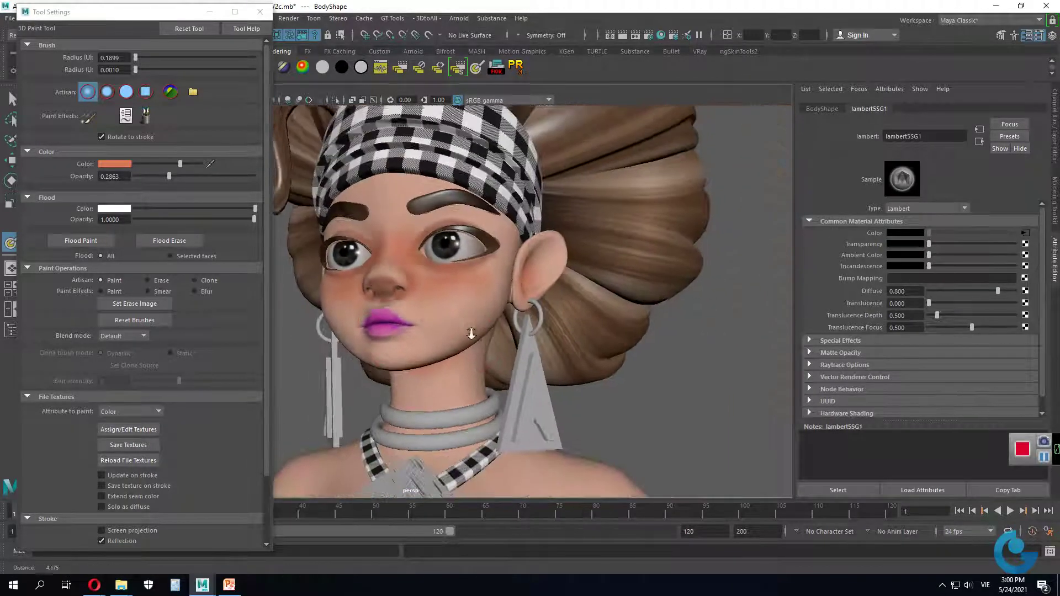
pyautogui.moveTo(471, 333)
pyautogui.keyDown('alt'); pyautogui.mouseDown()
pyautogui.moveTo(481, 326)
pyautogui.moveTo(497, 342)
pyautogui.mouseUp(); pyautogui.keyUp('alt')
pyautogui.keyDown('alt'); pyautogui.moveTo(497, 354); pyautogui.dragTo(596, 351, button='right'); pyautogui.keyUp('alt')
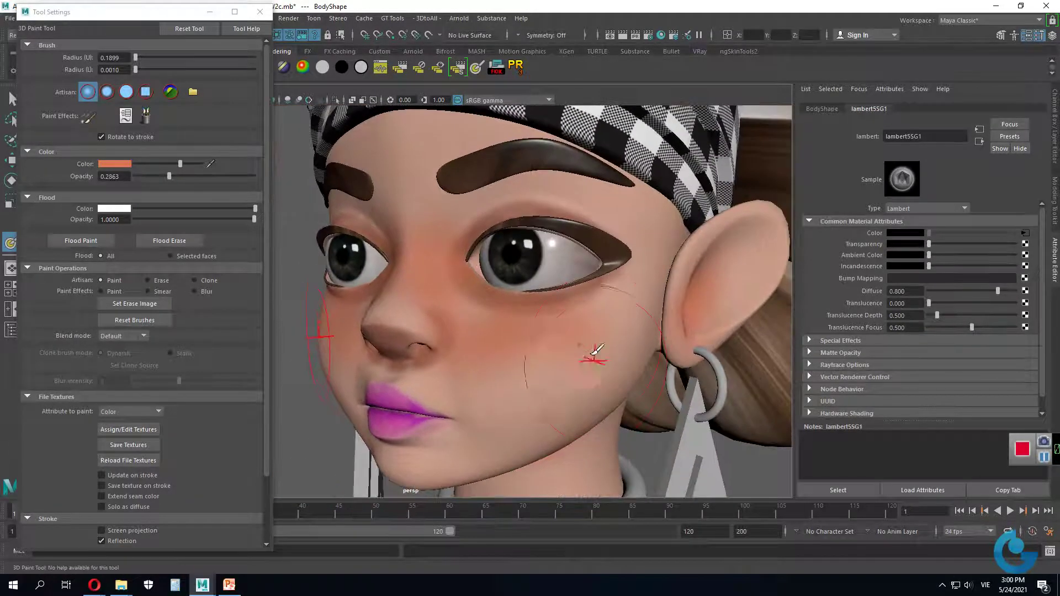
pyautogui.moveTo(595, 353); pyautogui.dragTo(540, 338)
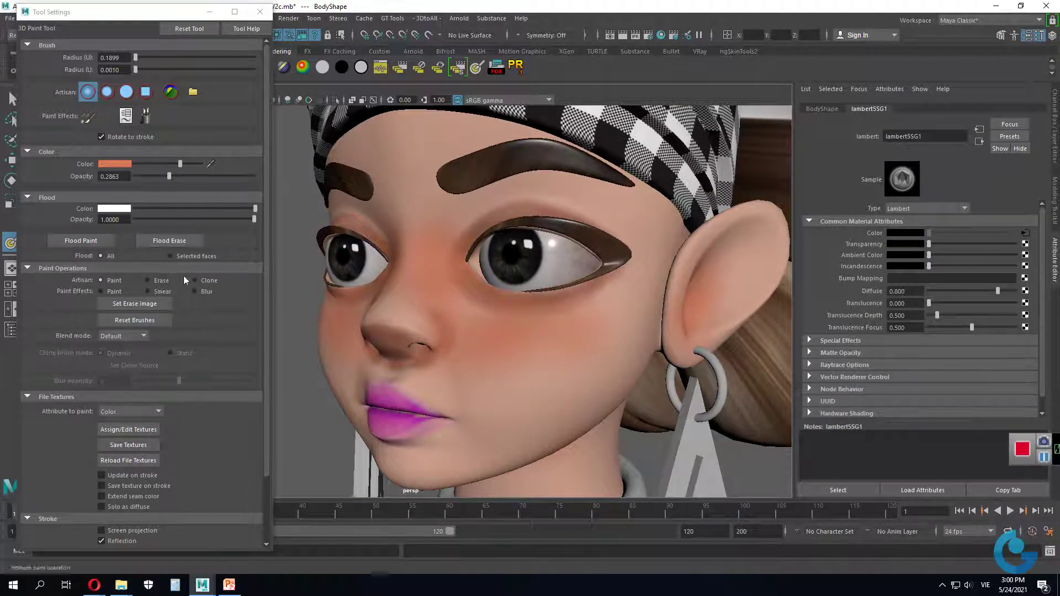
# Step: Switch the brush to Blur and enlarge it to a 0.2506 scale
pyautogui.click(195, 292)
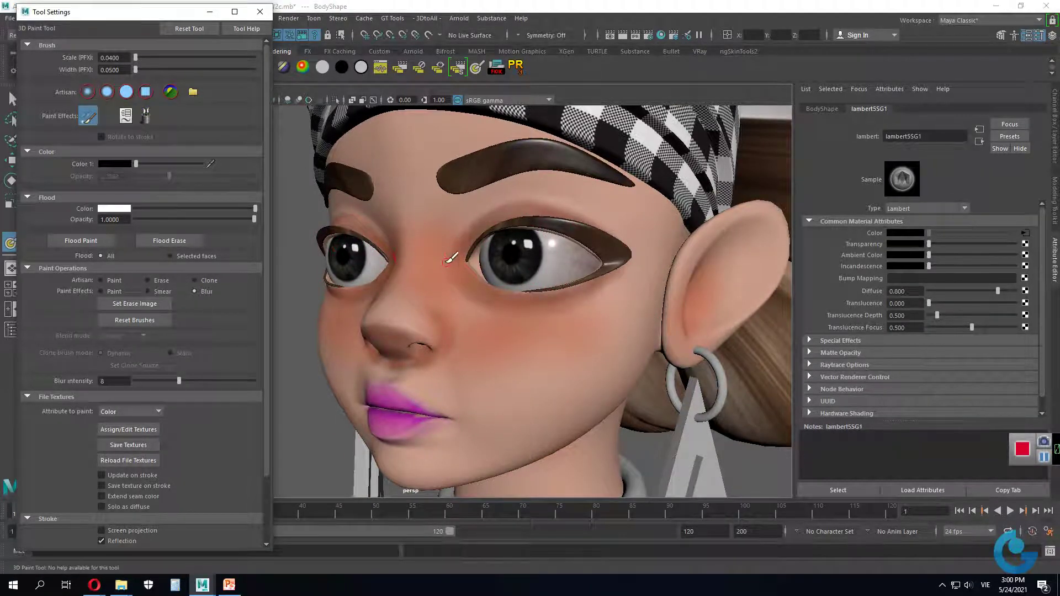
pyautogui.click(611, 303)
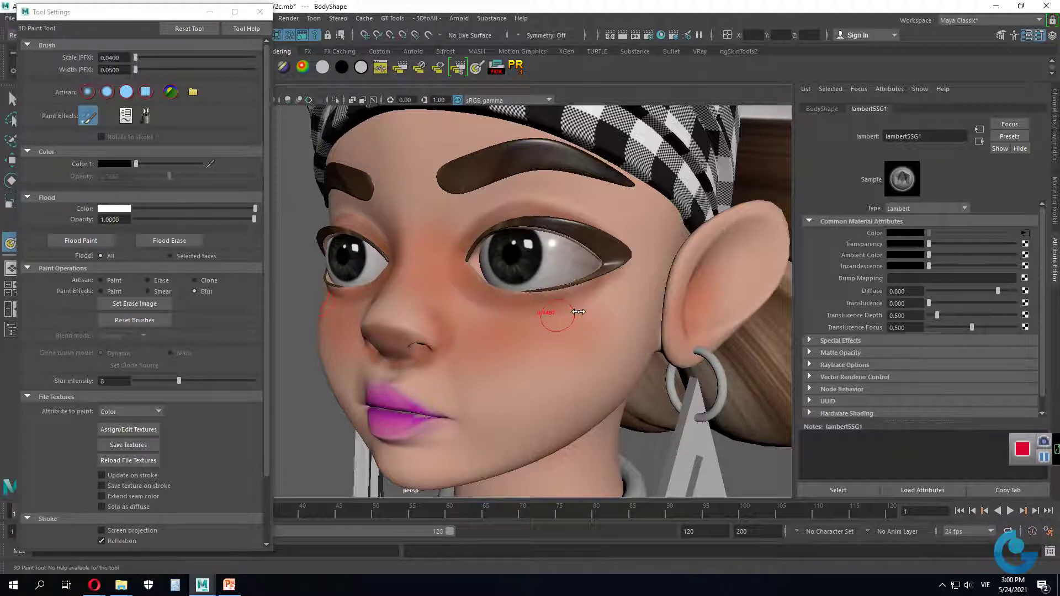
pyautogui.moveTo(590, 309); pyautogui.dragTo(624, 303)
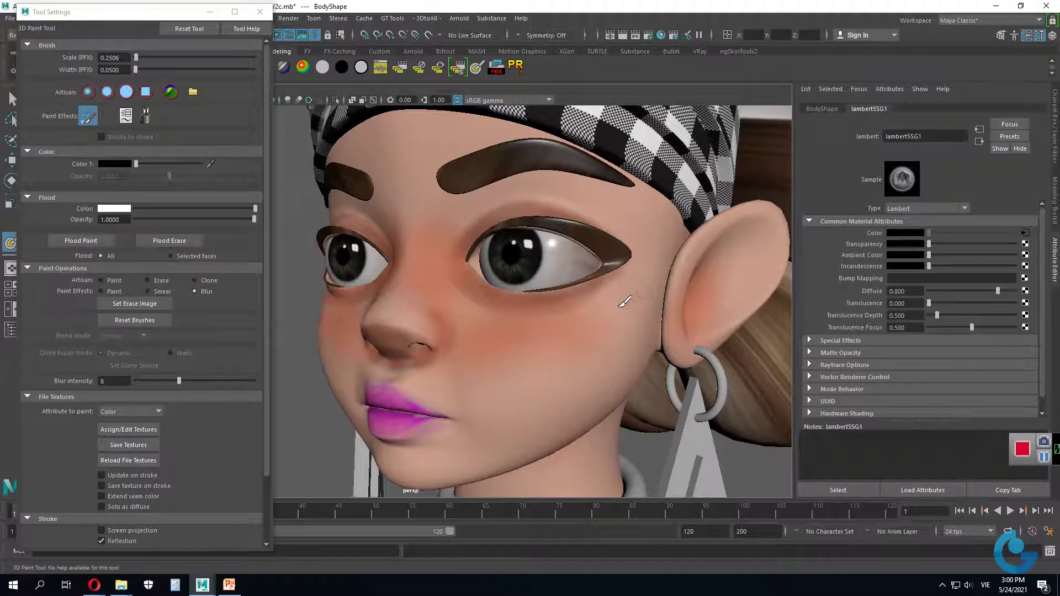
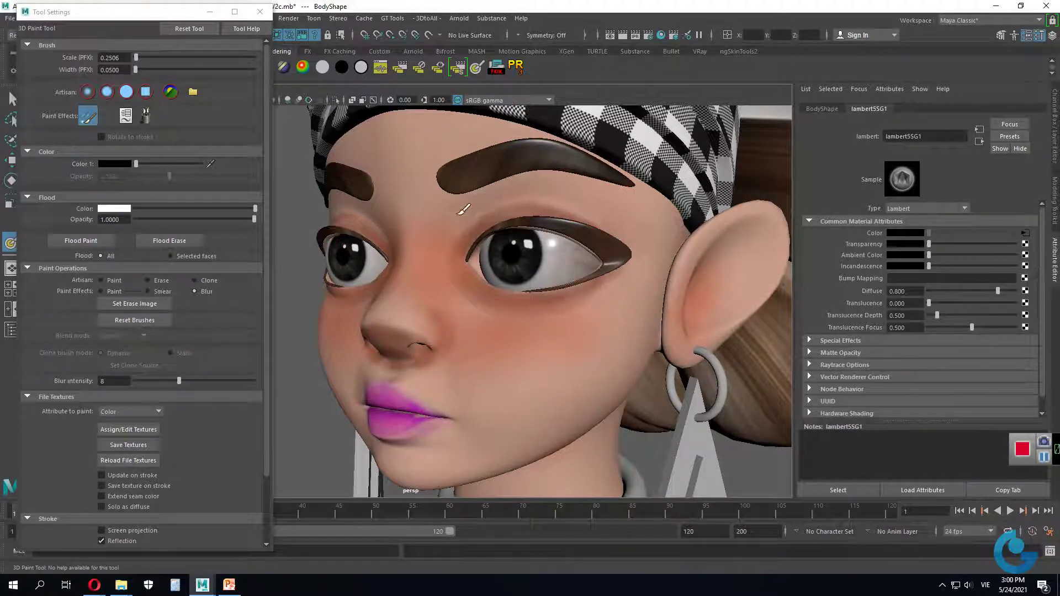
# Step: Set the blur colour to white and orbit to check the cheeks and lips from frontal and three-quarter views
pyautogui.moveTo(137, 163); pyautogui.dragTo(201, 164)
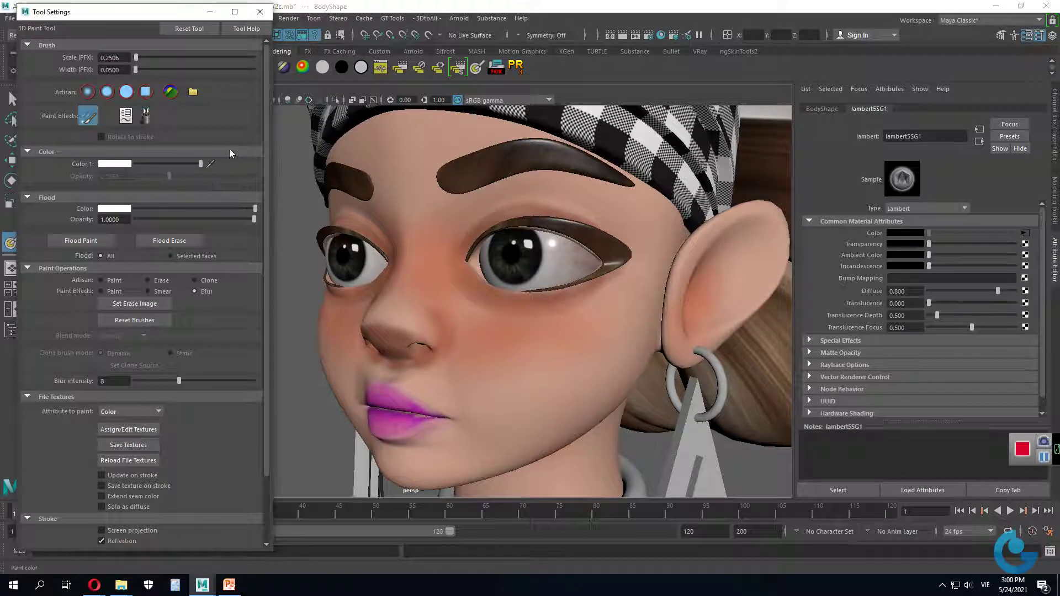
pyautogui.click(473, 192)
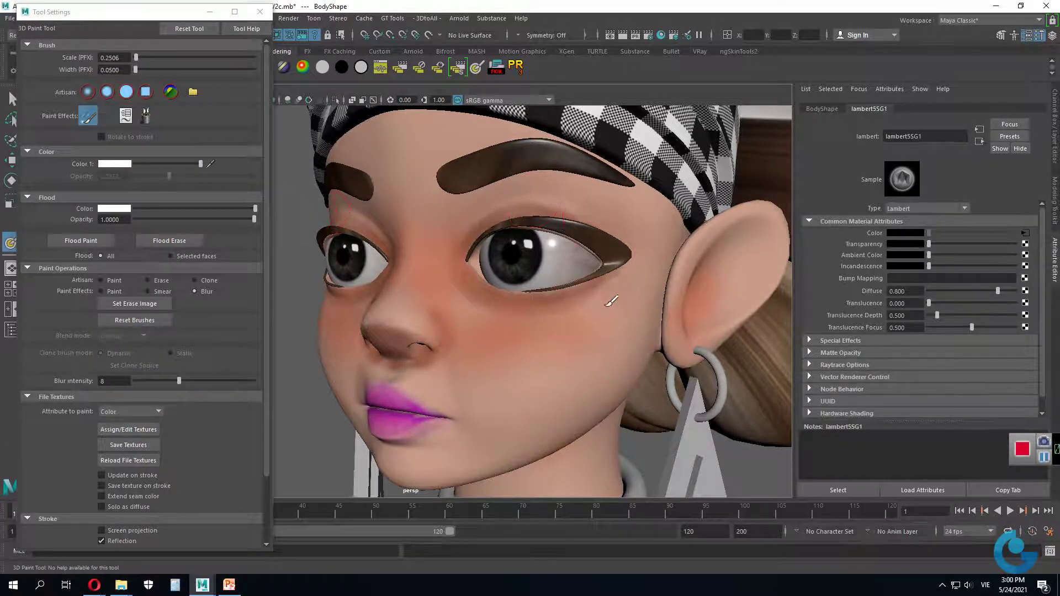
pyautogui.keyDown('alt'); pyautogui.moveTo(493, 379); pyautogui.dragTo(544, 367); pyautogui.keyUp('alt')
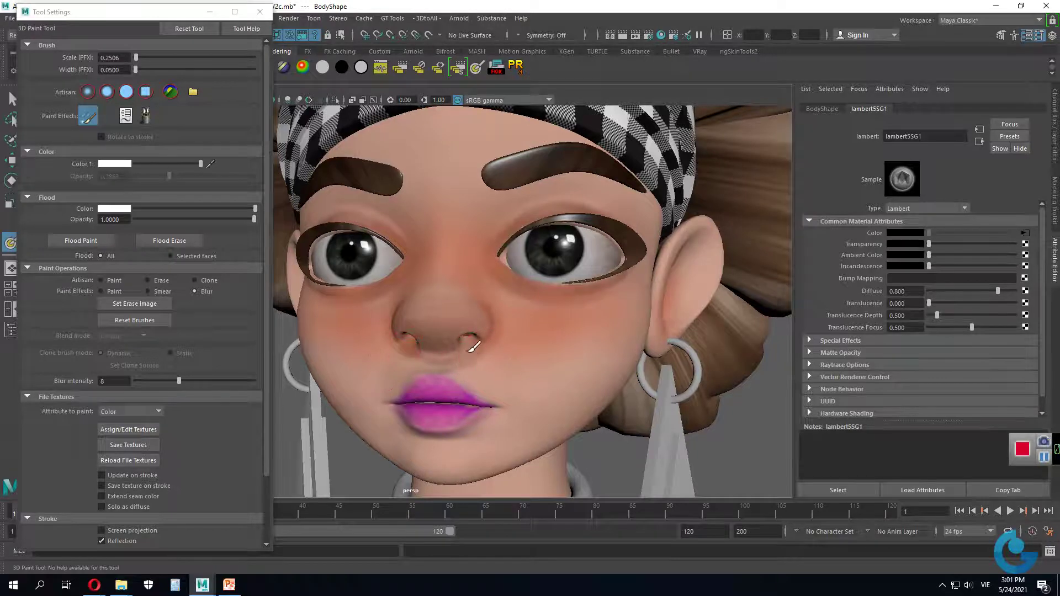
pyautogui.moveTo(466, 353)
pyautogui.keyDown('alt'); pyautogui.mouseDown()
pyautogui.moveTo(504, 379)
pyautogui.moveTo(478, 378)
pyautogui.mouseUp(); pyautogui.keyUp('alt')
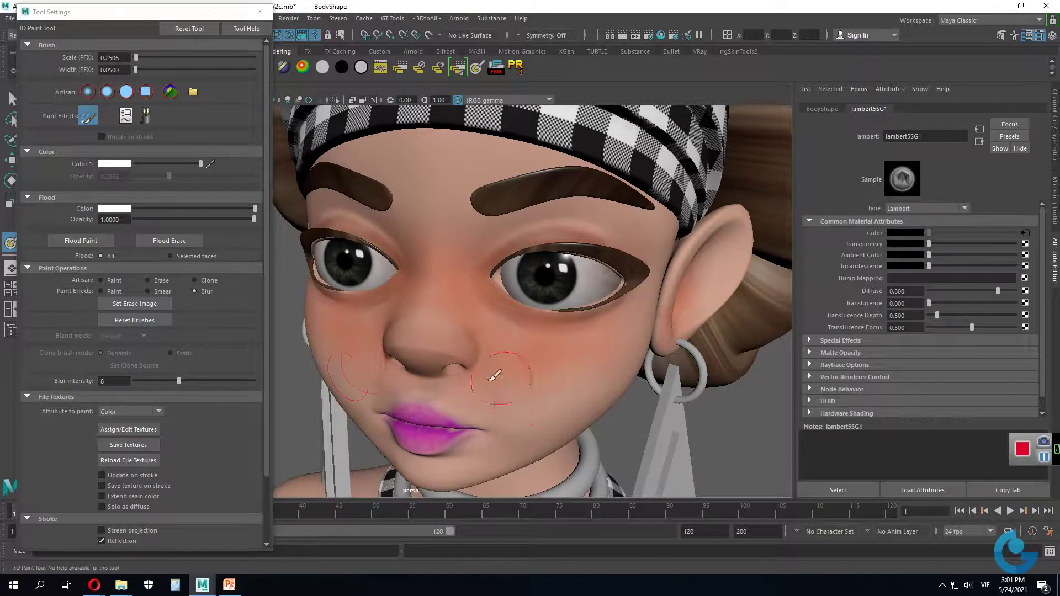
pyautogui.moveTo(497, 372)
pyautogui.keyDown('alt'); pyautogui.mouseDown()
pyautogui.moveTo(480, 379)
pyautogui.moveTo(518, 381)
pyautogui.moveTo(502, 371)
pyautogui.mouseUp(); pyautogui.keyUp('alt')
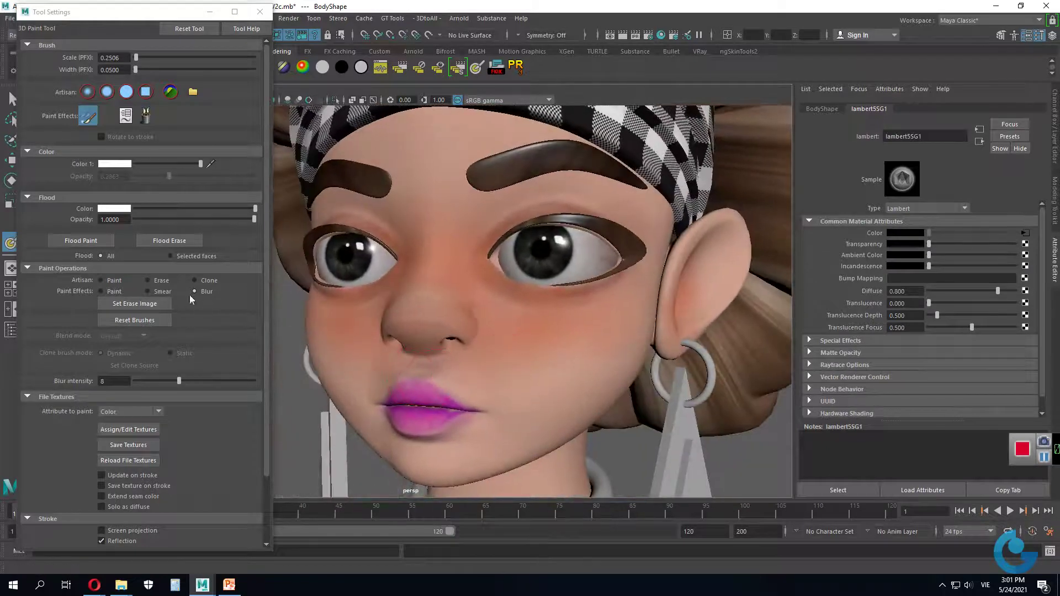
# Step: Switch the brush to Erase with a lighter colour, test an erase on the cheeks and undo it
pyautogui.click(160, 282)
pyautogui.moveTo(183, 166)
pyautogui.mouseDown()
pyautogui.moveTo(202, 164)
pyautogui.moveTo(166, 165)
pyautogui.mouseUp()
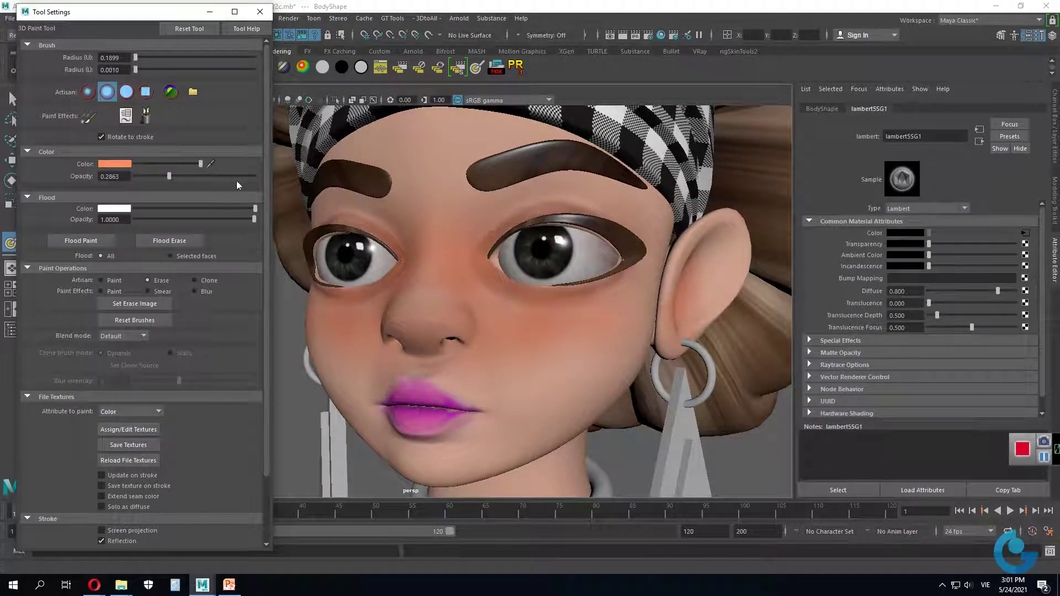
pyautogui.moveTo(568, 351); pyautogui.dragTo(535, 382)
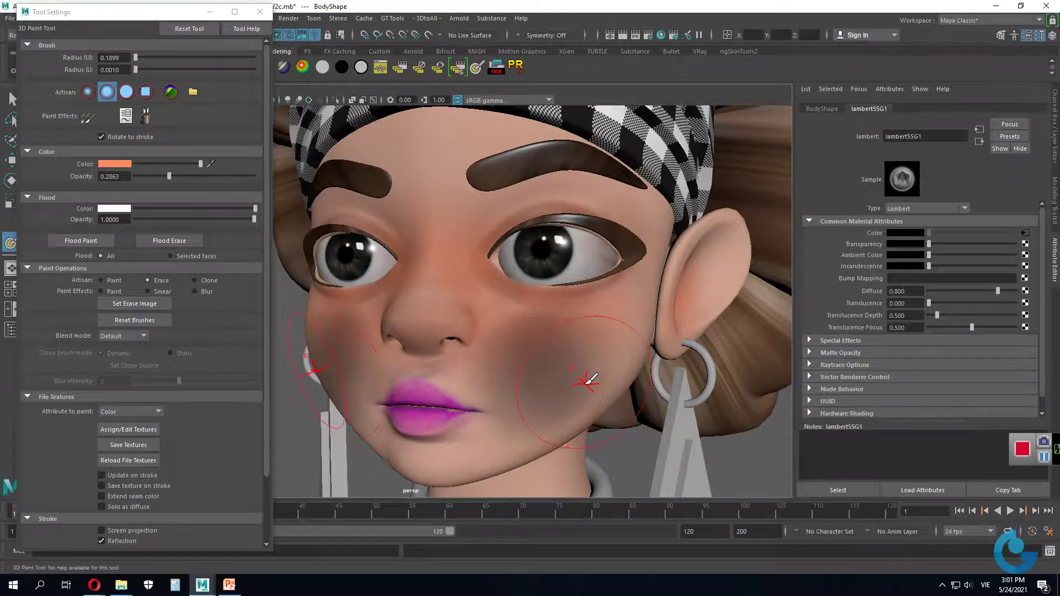
pyautogui.hotkey('ctrl', 'z')
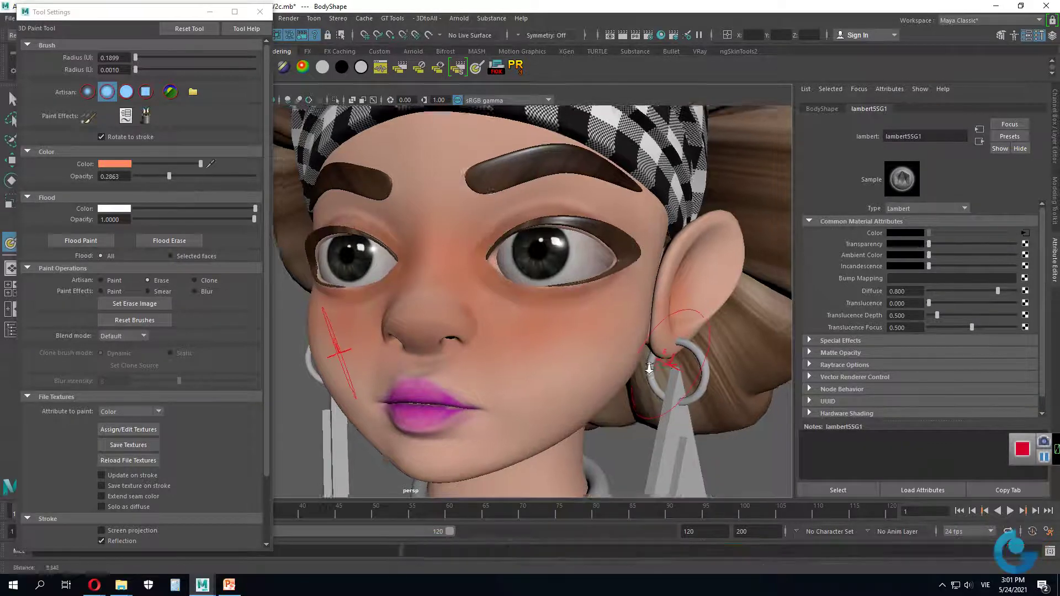
pyautogui.moveTo(355, 308)
pyautogui.keyDown('alt'); pyautogui.mouseDown()
pyautogui.moveTo(614, 382)
pyautogui.moveTo(553, 327)
pyautogui.mouseUp(); pyautogui.keyUp('alt')
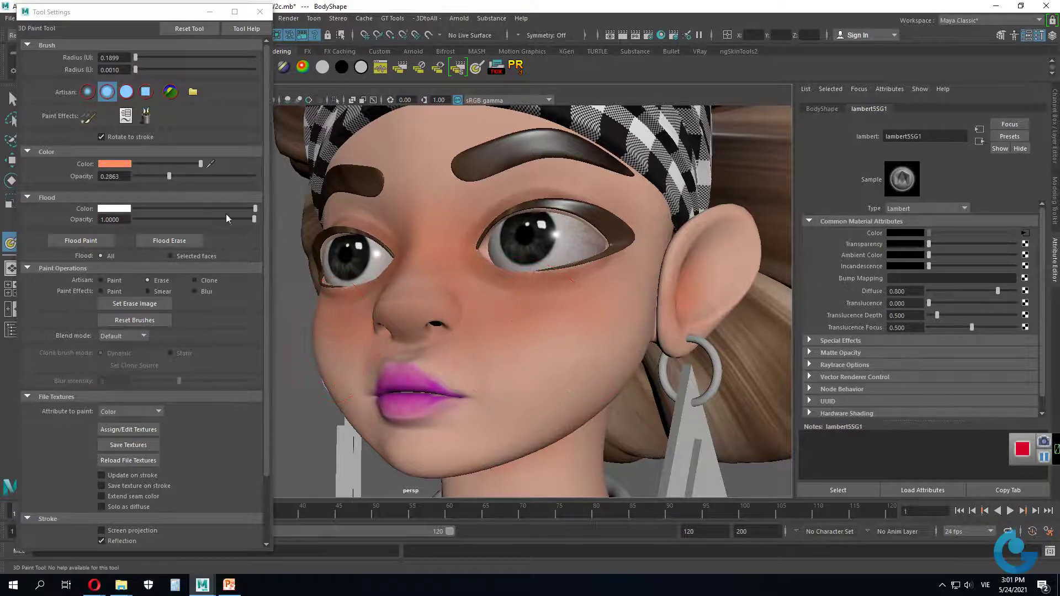
# Step: Choose a pink hue in the colour chooser, then test an erase stroke on the cheek and undo it
pyautogui.click(106, 165)
pyautogui.moveTo(231, 172); pyautogui.dragTo(198, 191)
pyautogui.click(206, 189)
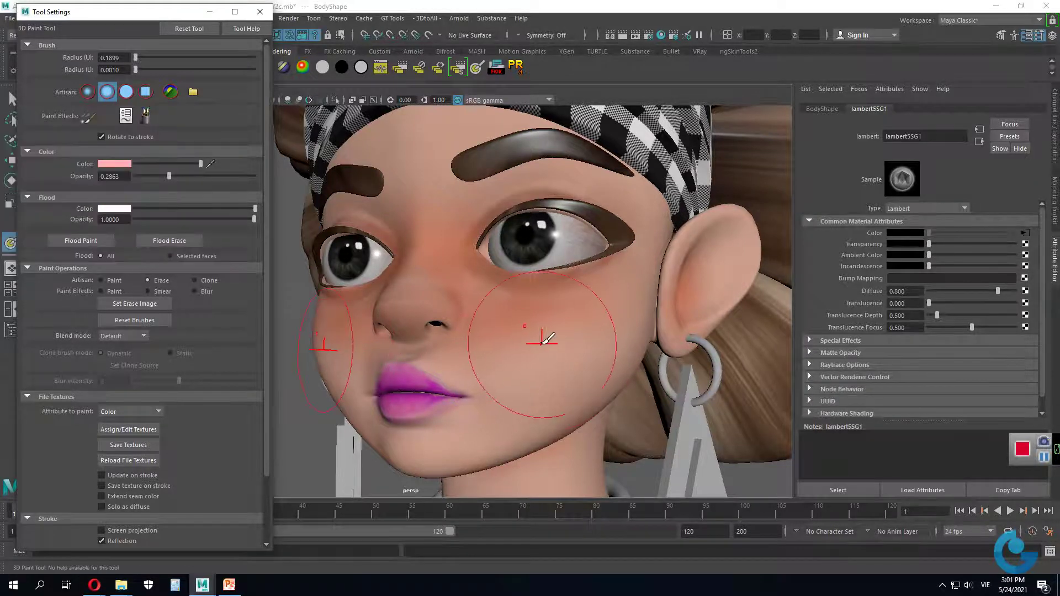
pyautogui.moveTo(545, 344); pyautogui.dragTo(568, 351)
pyautogui.hotkey('ctrl', 'z')
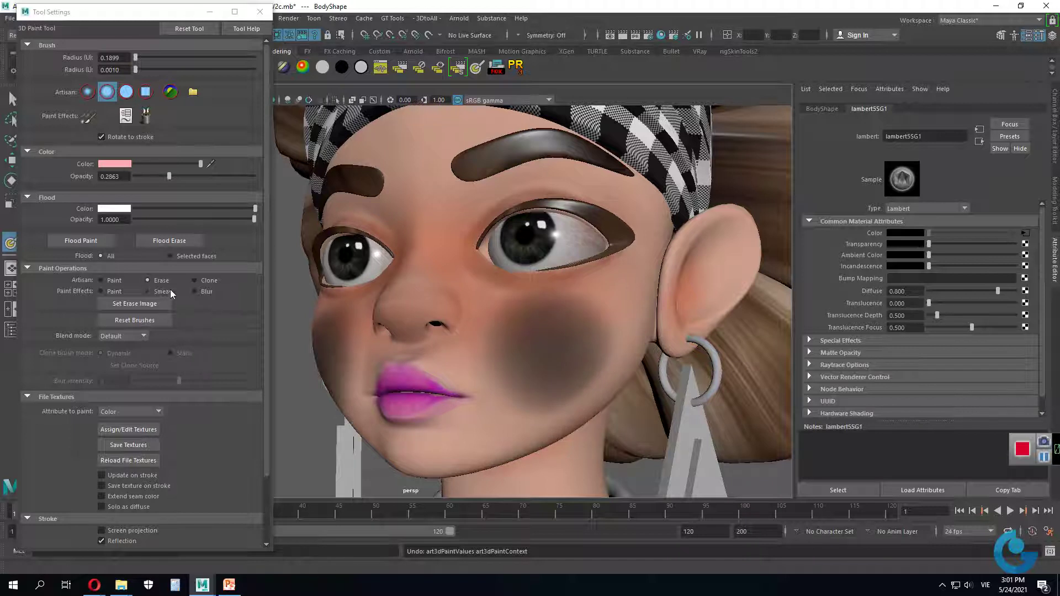
pyautogui.hotkey('ctrl', 'z')
pyautogui.hotkey('ctrl', 'z')
# Step: Switch back to Paint and paint pink between the brows and eyes on both sides
pyautogui.click(88, 92)
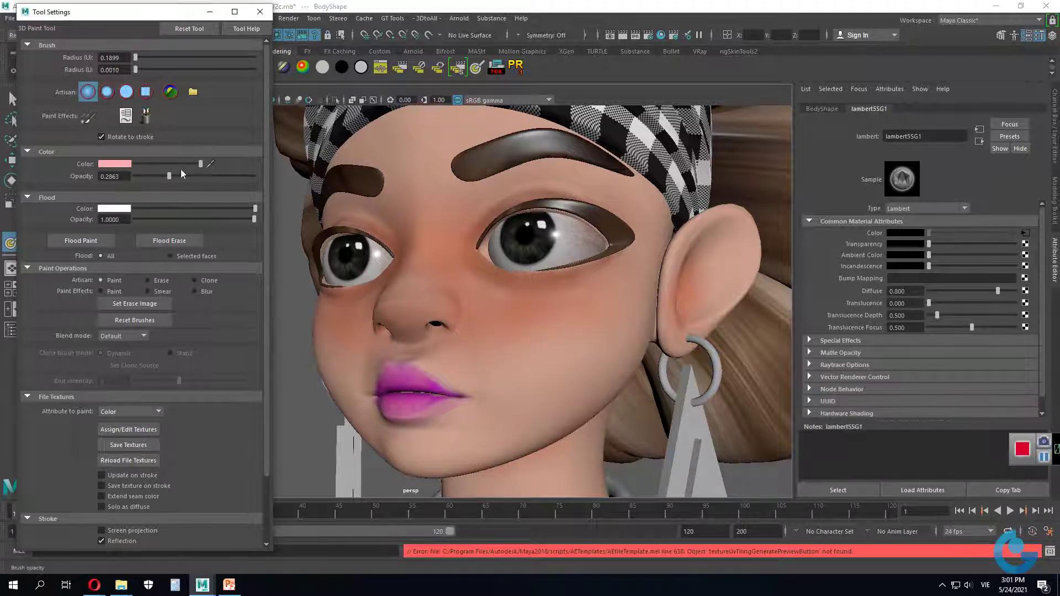
pyautogui.click(544, 341)
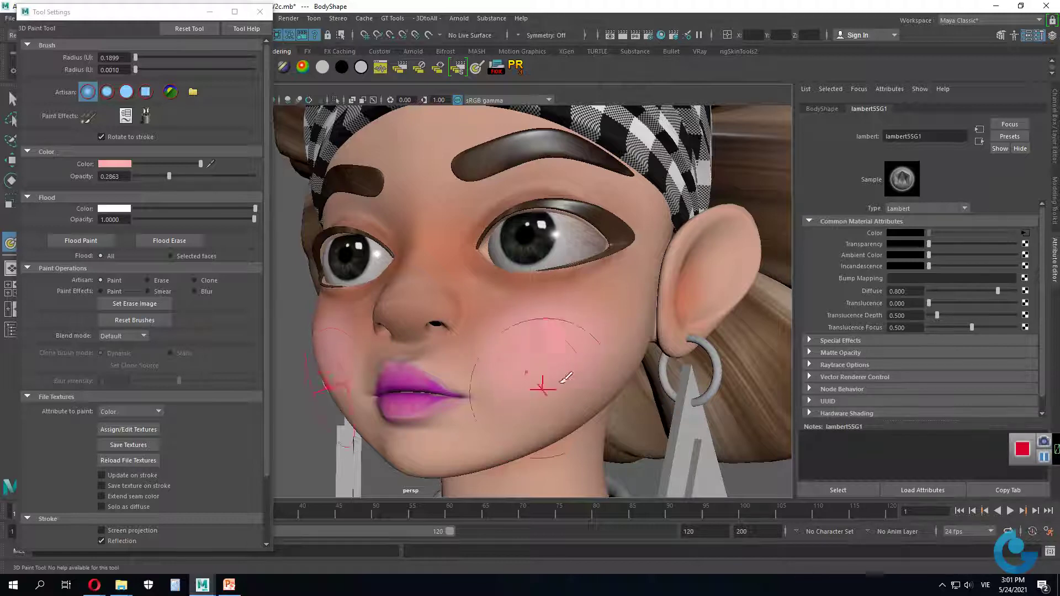
pyautogui.keyDown('alt'); pyautogui.moveTo(575, 347); pyautogui.dragTo(530, 249); pyautogui.keyUp('alt')
pyautogui.moveTo(504, 207); pyautogui.dragTo(641, 208)
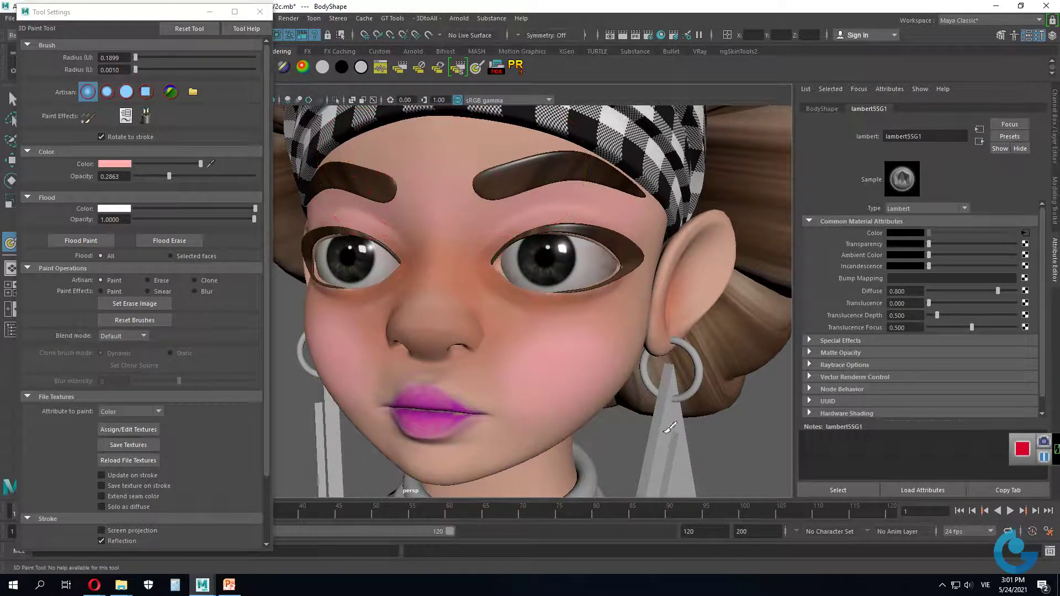
# Step: Orbit to a frontal close-up of the face and enlarge the brush over the cheek
pyautogui.keyDown('alt'); pyautogui.moveTo(665, 363); pyautogui.dragTo(498, 368, button='right'); pyautogui.keyUp('alt')
pyautogui.keyDown('alt'); pyautogui.moveTo(498, 368); pyautogui.dragTo(464, 354); pyautogui.keyUp('alt')
pyautogui.keyDown('alt'); pyautogui.moveTo(463, 354); pyautogui.dragTo(466, 352, button='right'); pyautogui.keyUp('alt')
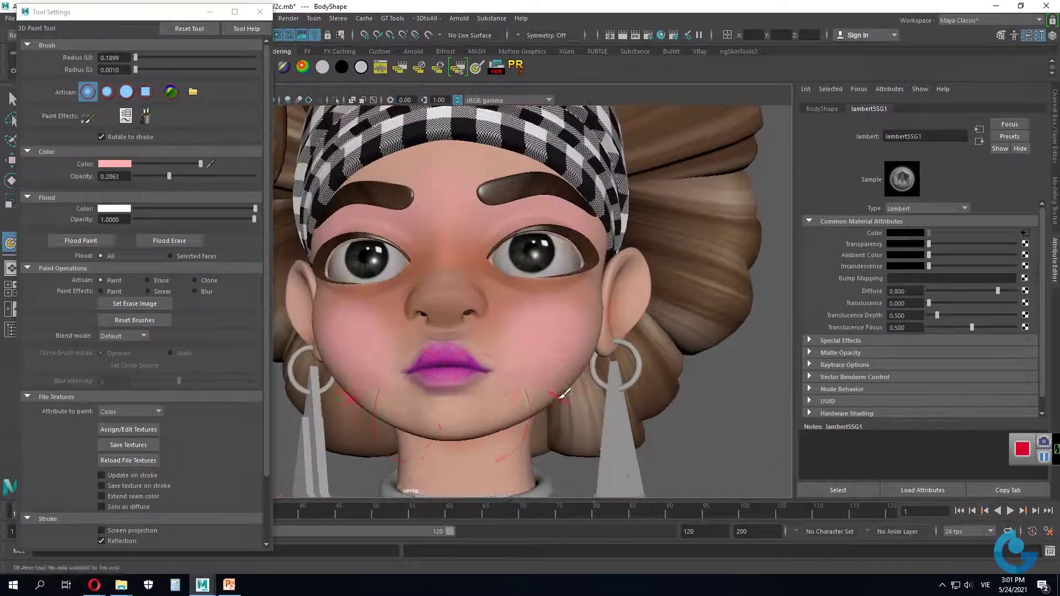
pyautogui.moveTo(465, 351)
pyautogui.keyDown('alt'); pyautogui.mouseDown()
pyautogui.moveTo(553, 370)
pyautogui.moveTo(503, 358)
pyautogui.moveTo(533, 302)
pyautogui.mouseUp(); pyautogui.keyUp('alt')
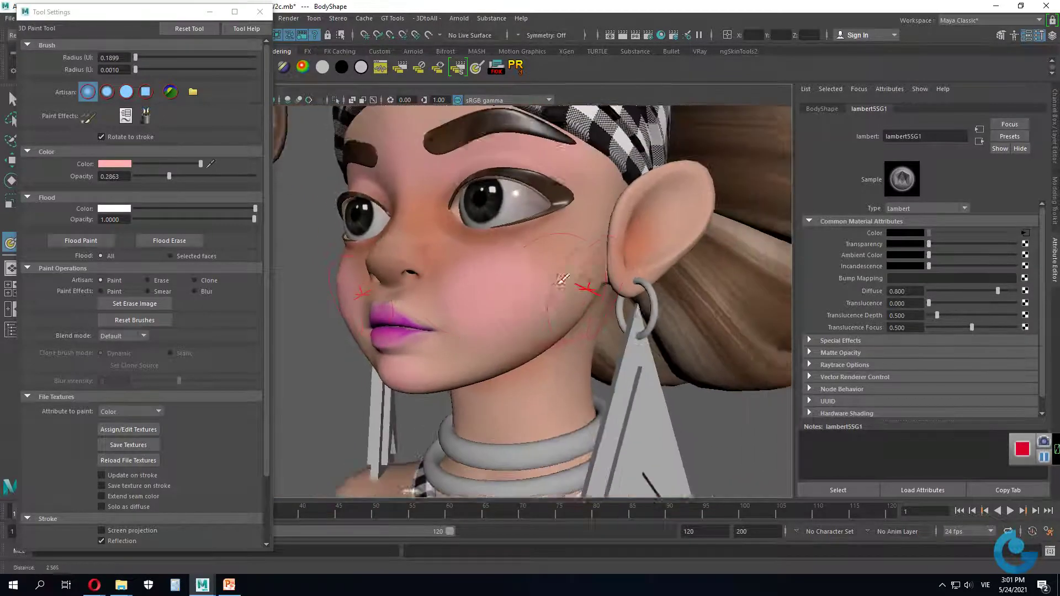
pyautogui.keyDown('alt'); pyautogui.moveTo(561, 170); pyautogui.dragTo(539, 308); pyautogui.keyUp('alt')
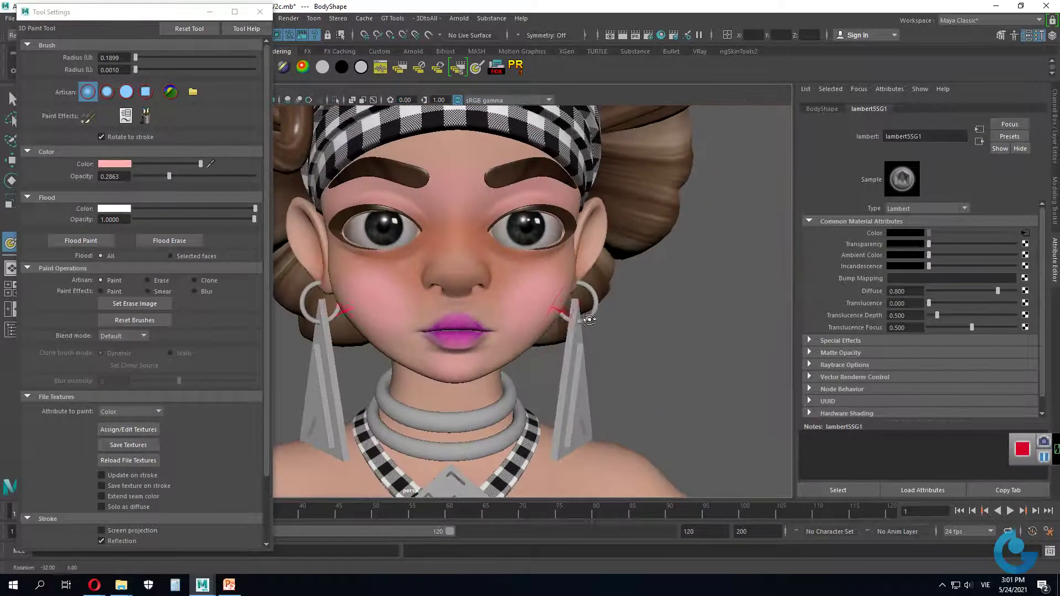
pyautogui.moveTo(585, 301)
pyautogui.keyDown('alt'); pyautogui.mouseDown(button='right')
pyautogui.moveTo(600, 296)
pyautogui.moveTo(563, 315)
pyautogui.mouseUp(button='right'); pyautogui.keyUp('alt')
pyautogui.keyDown('alt'); pyautogui.moveTo(563, 315); pyautogui.dragTo(503, 339); pyautogui.keyUp('alt')
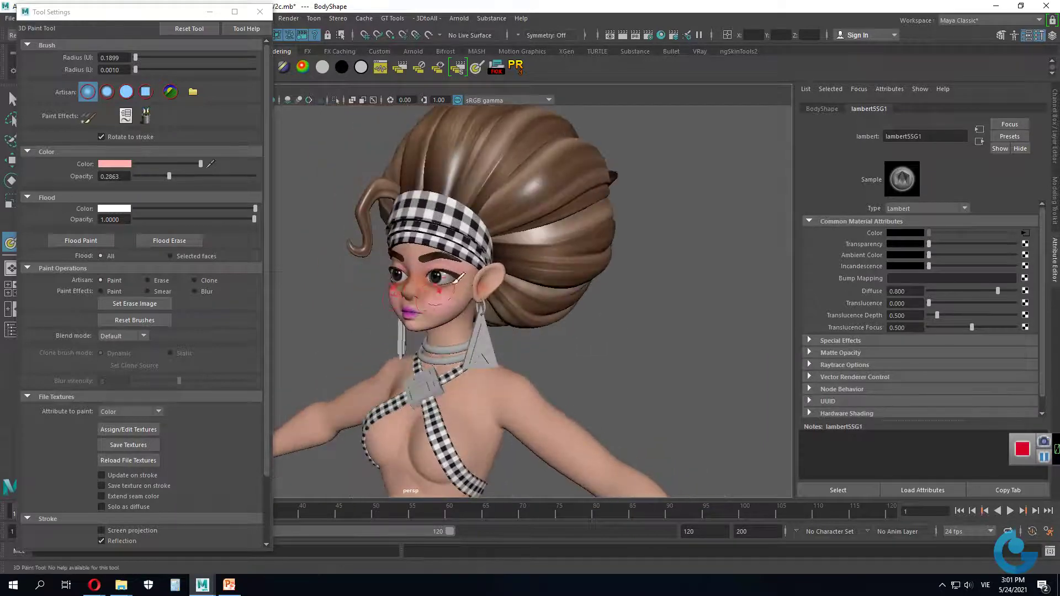
pyautogui.keyDown('alt'); pyautogui.moveTo(459, 280); pyautogui.dragTo(648, 350); pyautogui.keyUp('alt')
pyautogui.keyDown('alt'); pyautogui.moveTo(648, 350); pyautogui.dragTo(479, 284, button='right'); pyautogui.keyUp('alt')
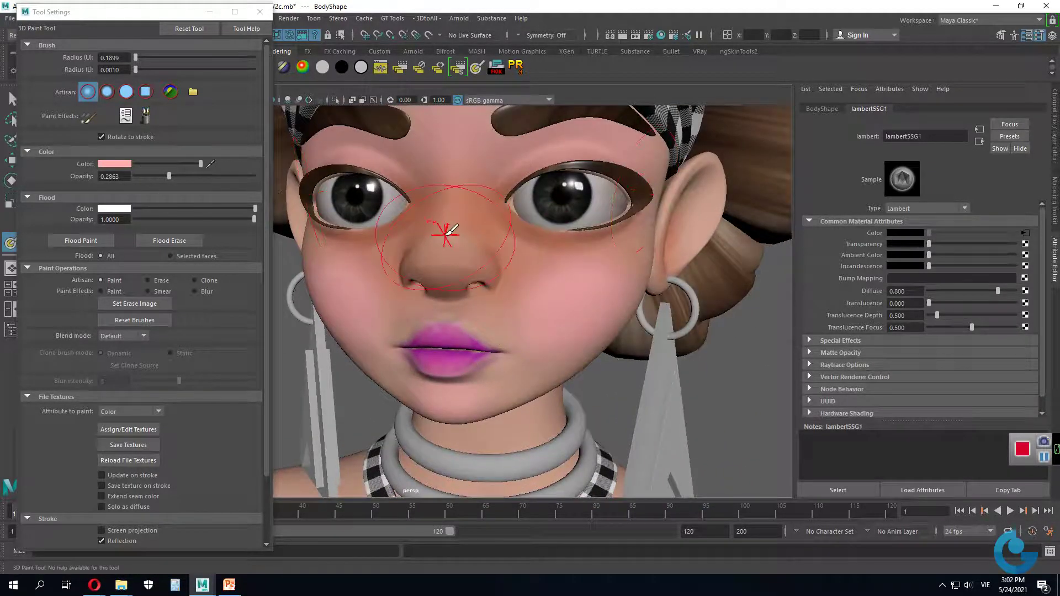
pyautogui.moveTo(544, 237)
pyautogui.mouseDown()
pyautogui.moveTo(550, 250)
pyautogui.moveTo(442, 273)
pyautogui.mouseUp()
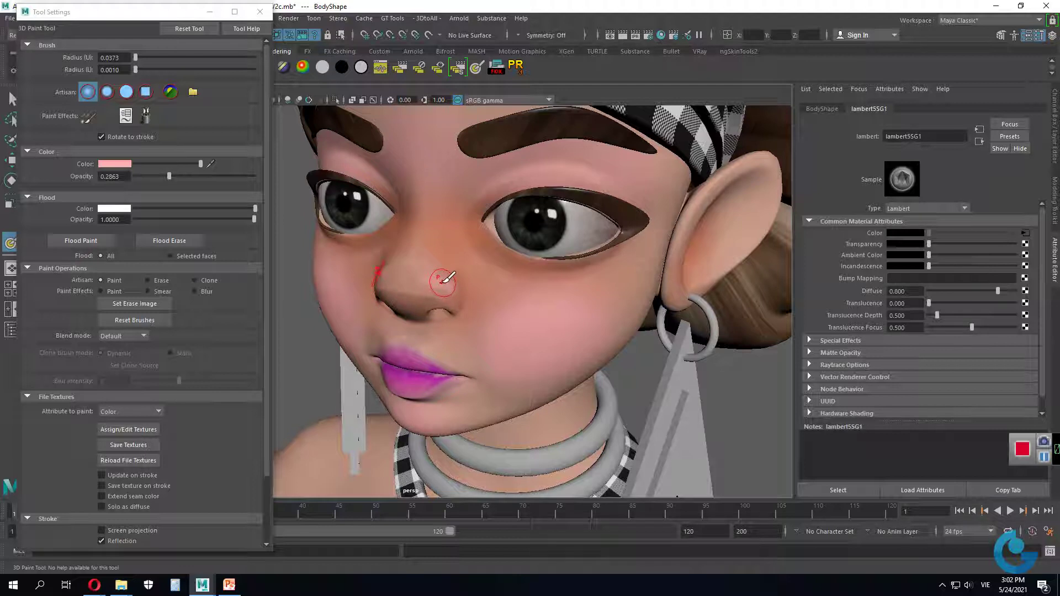
# Step: Undo the last stroke, resize the brush finer, and paint light pink along the nose bridge
pyautogui.hotkey('ctrl', 'z')
pyautogui.moveTo(482, 283); pyautogui.dragTo(489, 283)
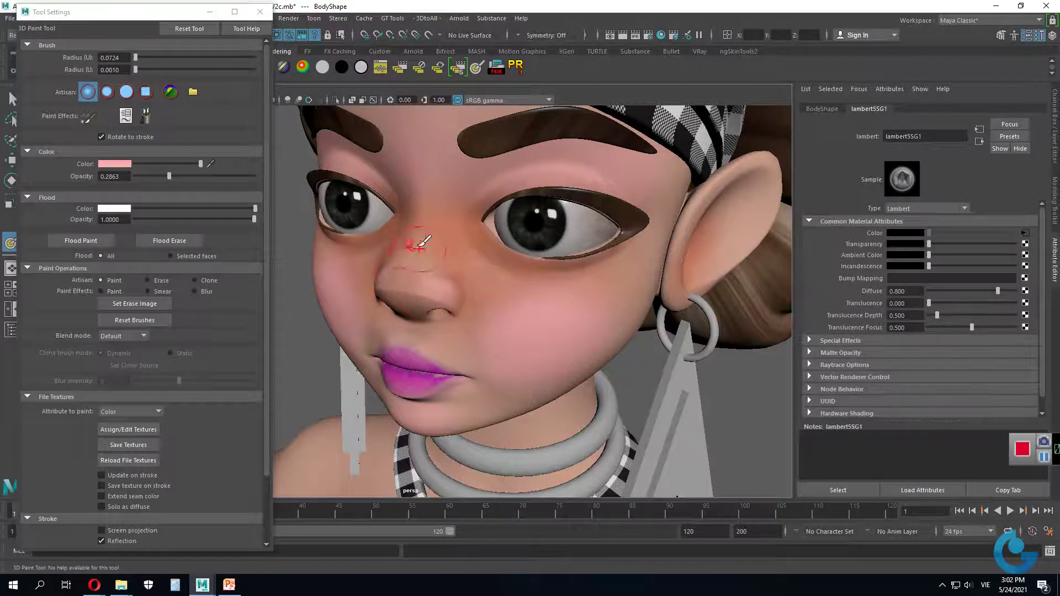
pyautogui.moveTo(409, 286)
pyautogui.mouseDown()
pyautogui.moveTo(426, 208)
pyautogui.moveTo(425, 262)
pyautogui.moveTo(525, 303)
pyautogui.moveTo(515, 307)
pyautogui.mouseUp()
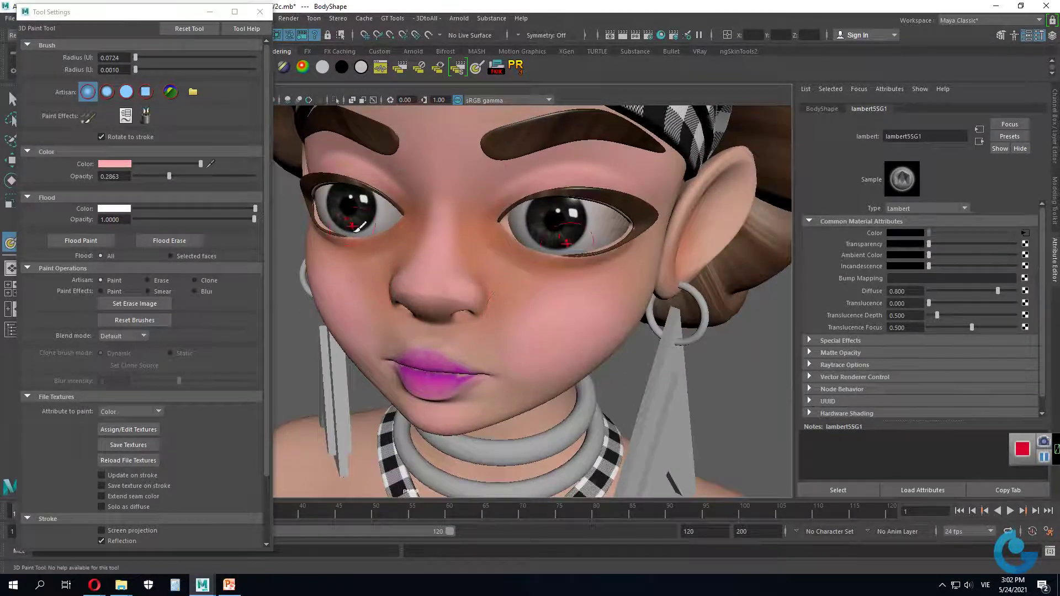
pyautogui.moveTo(438, 237); pyautogui.dragTo(437, 224)
# Step: Sample skin tone with the eyedropper and tint the nose bridge, tip and between the brows
pyautogui.click(212, 163)
pyautogui.click(503, 270)
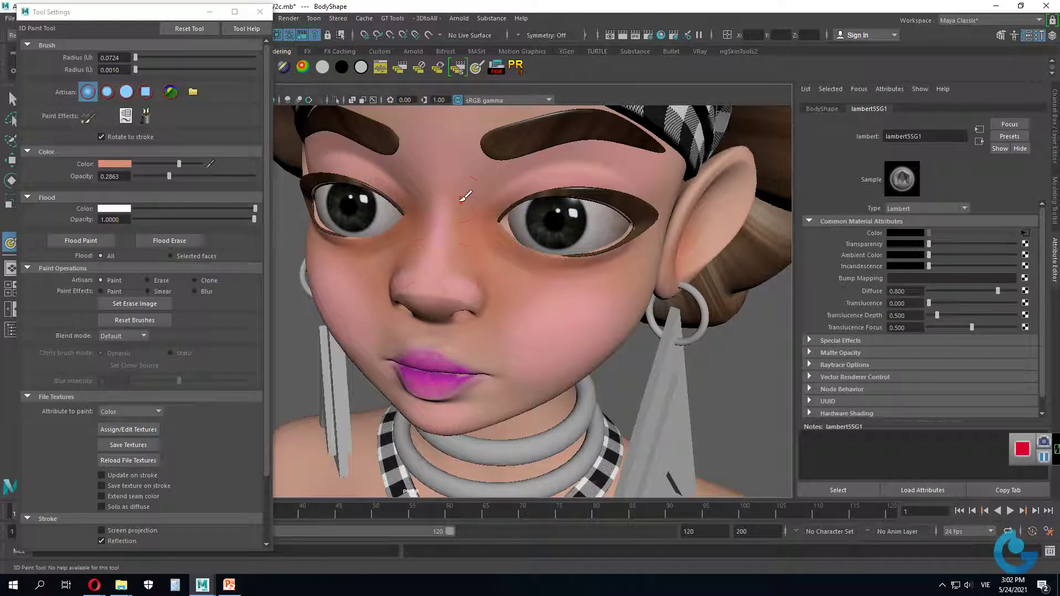
pyautogui.moveTo(449, 236)
pyautogui.mouseDown()
pyautogui.moveTo(430, 265)
pyautogui.moveTo(486, 271)
pyautogui.mouseUp()
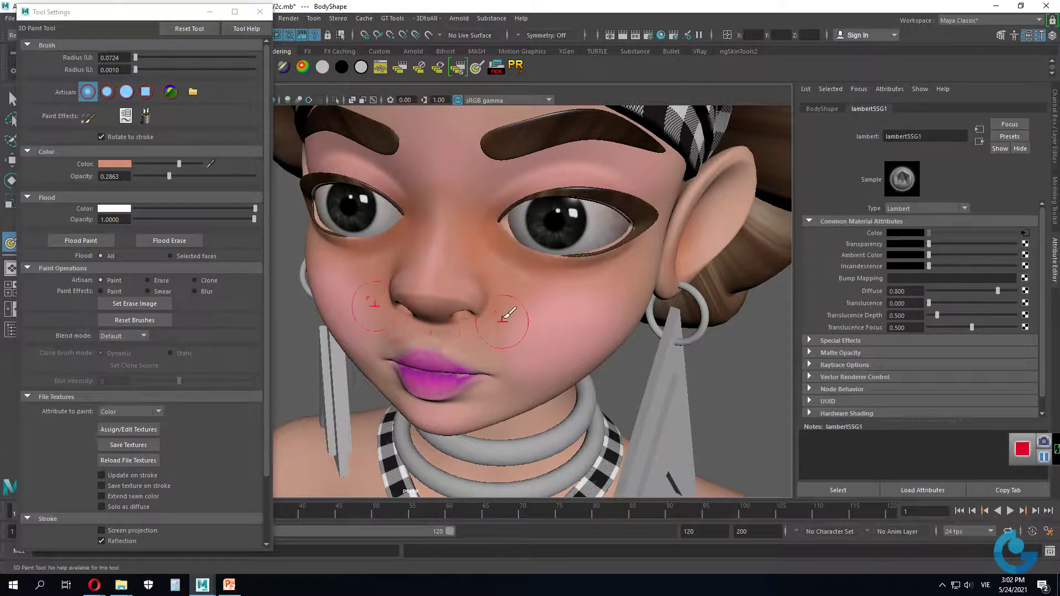
pyautogui.keyDown('alt'); pyautogui.moveTo(505, 308); pyautogui.dragTo(485, 178); pyautogui.keyUp('alt')
pyautogui.moveTo(488, 127); pyautogui.dragTo(486, 137)
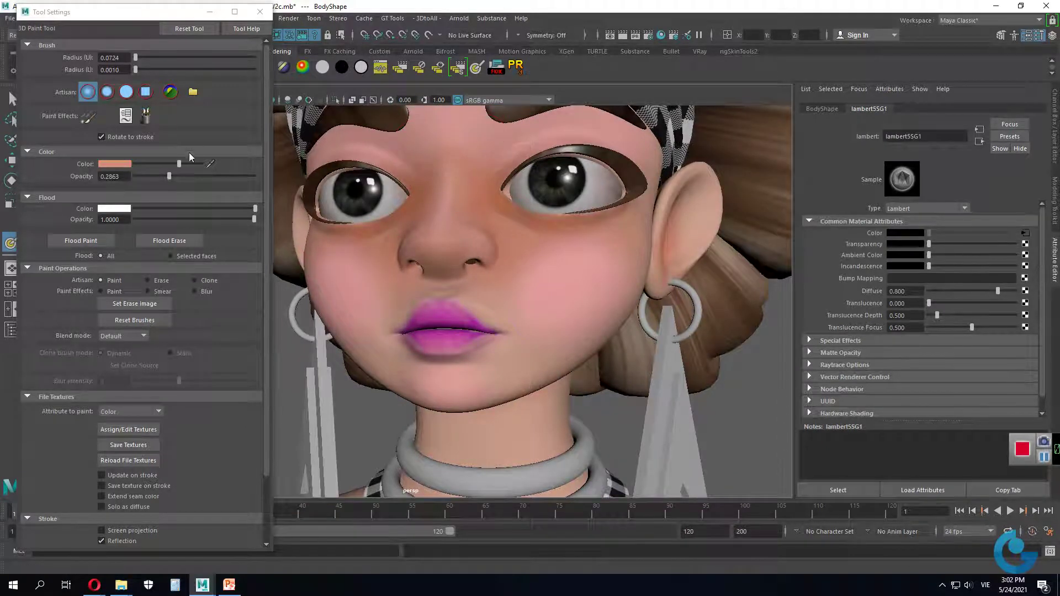
# Step: Sample the lighter forehead skin and paint it across the forehead between the brows
pyautogui.click(211, 164)
pyautogui.click(473, 125)
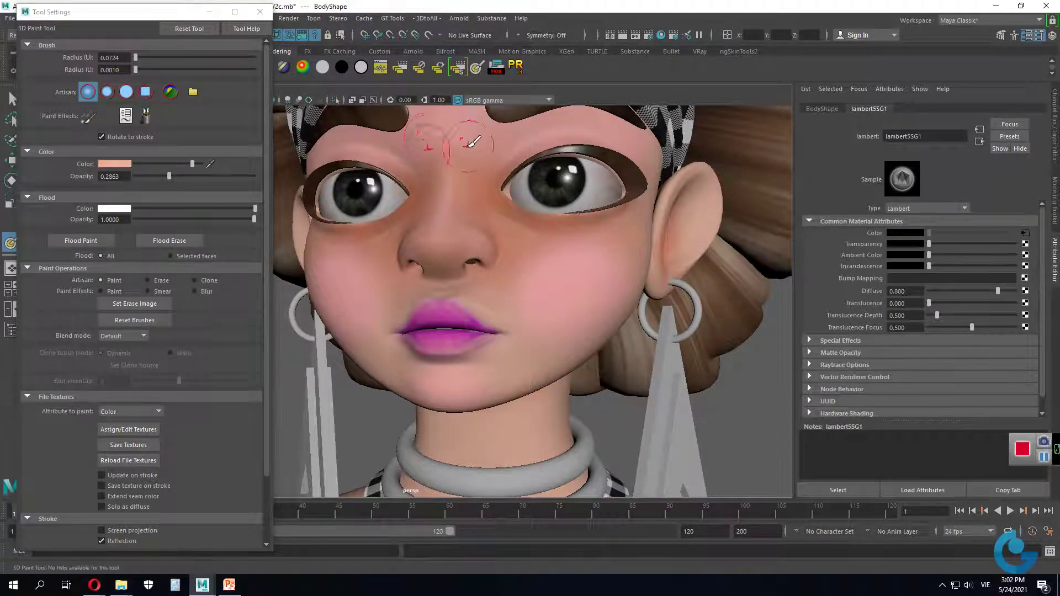
pyautogui.moveTo(485, 142); pyautogui.dragTo(450, 142)
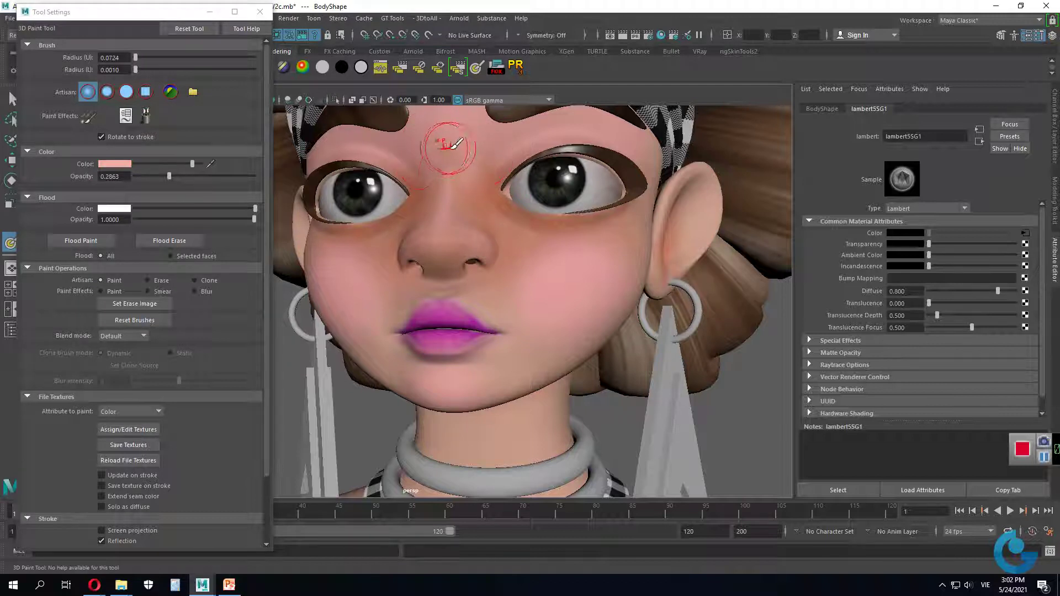
pyautogui.click(88, 116)
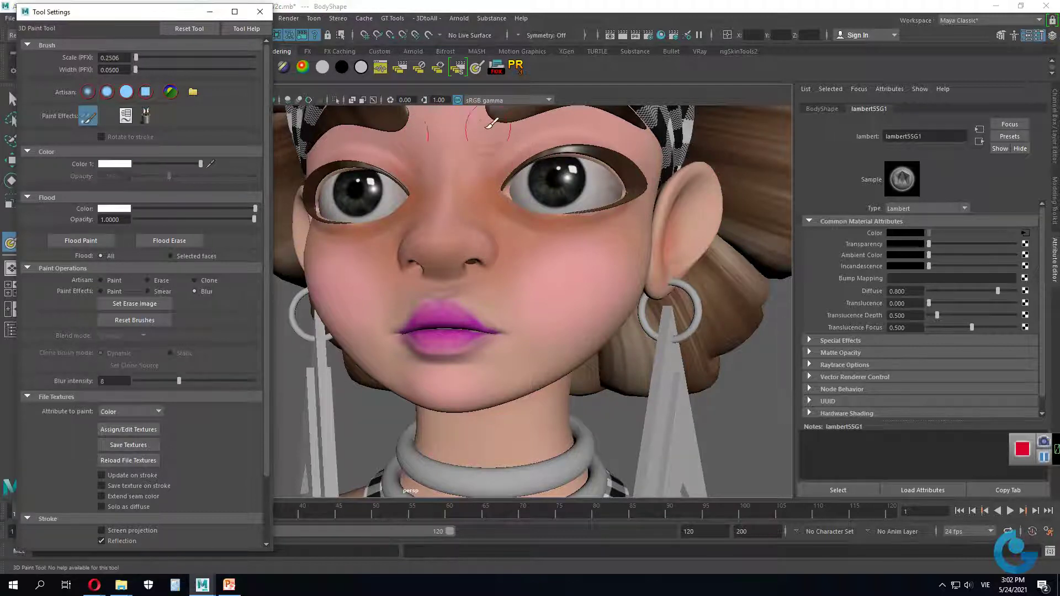
# Step: Blur the red paint near the nose into the cheek, then frame the face, shoulder and chest
pyautogui.moveTo(464, 205)
pyautogui.mouseDown()
pyautogui.moveTo(511, 253)
pyautogui.moveTo(483, 287)
pyautogui.moveTo(634, 324)
pyautogui.moveTo(542, 299)
pyautogui.mouseUp()
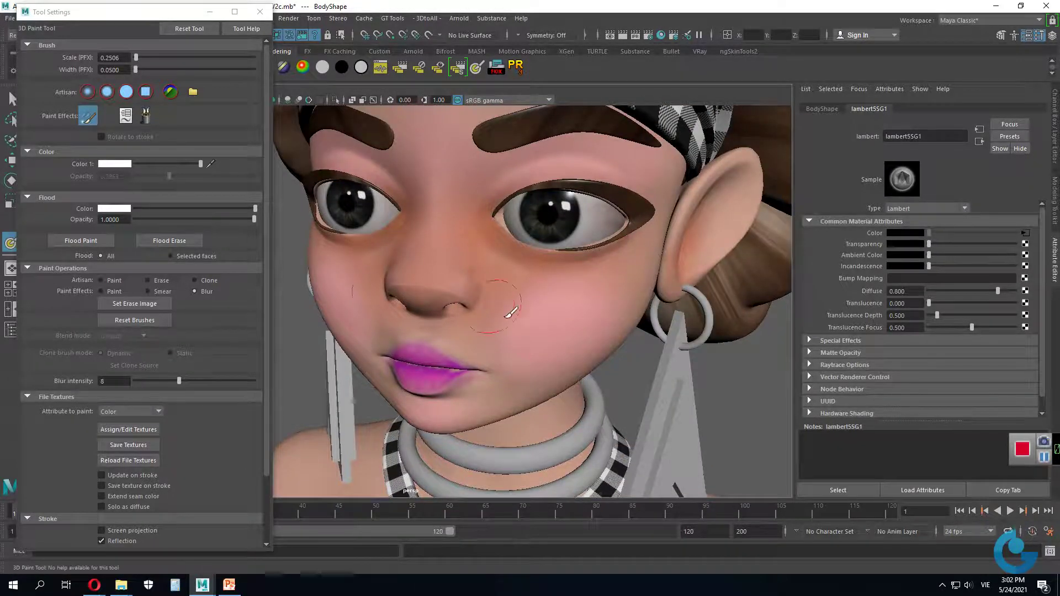
pyautogui.scroll(-3, 547, 304)
pyautogui.keyDown('alt'); pyautogui.moveTo(547, 304); pyautogui.dragTo(505, 246, button='middle'); pyautogui.keyUp('alt')
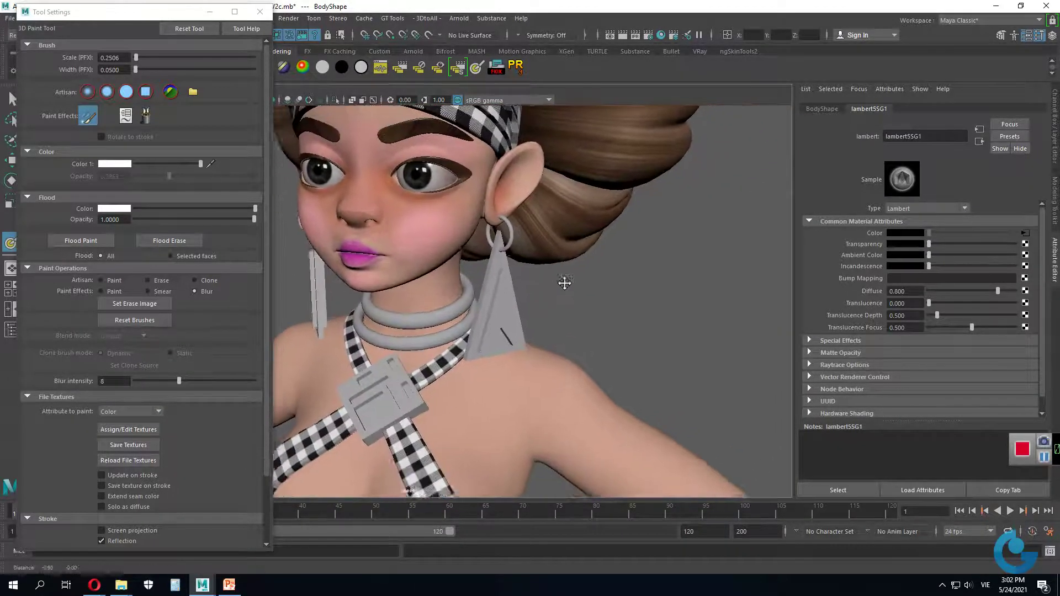
pyautogui.keyDown('alt'); pyautogui.moveTo(663, 375); pyautogui.dragTo(578, 287, button='middle'); pyautogui.keyUp('alt')
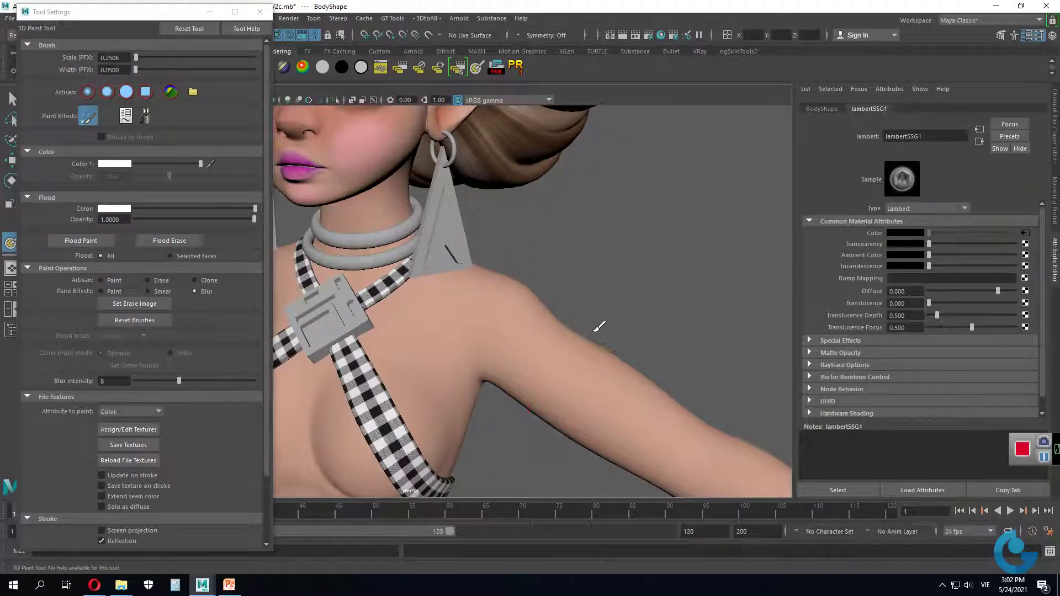
pyautogui.scroll(-3, 562, 377)
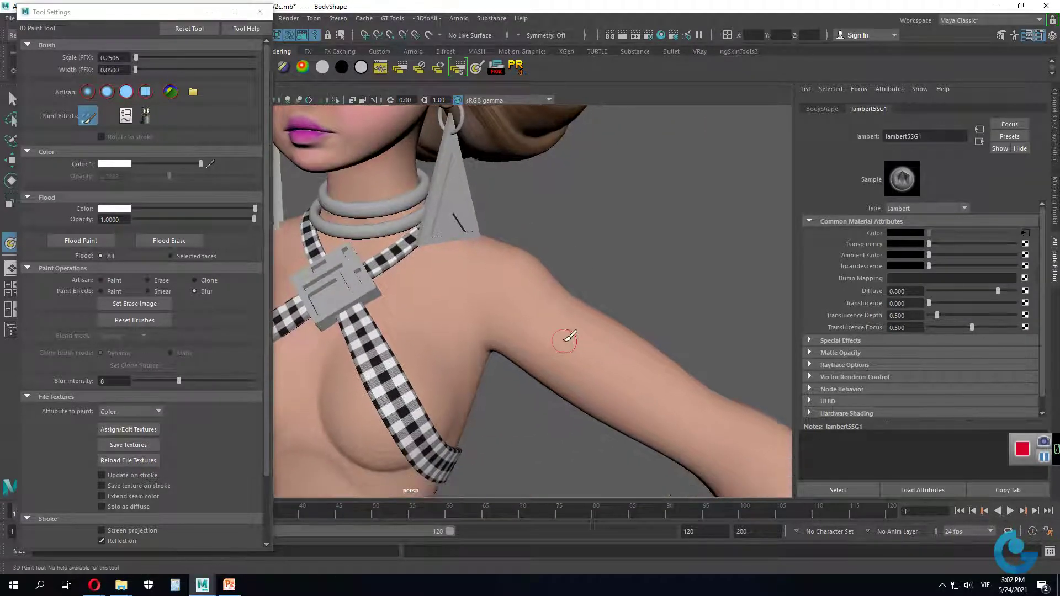
pyautogui.keyDown('alt'); pyautogui.moveTo(561, 355); pyautogui.dragTo(650, 307); pyautogui.keyUp('alt')
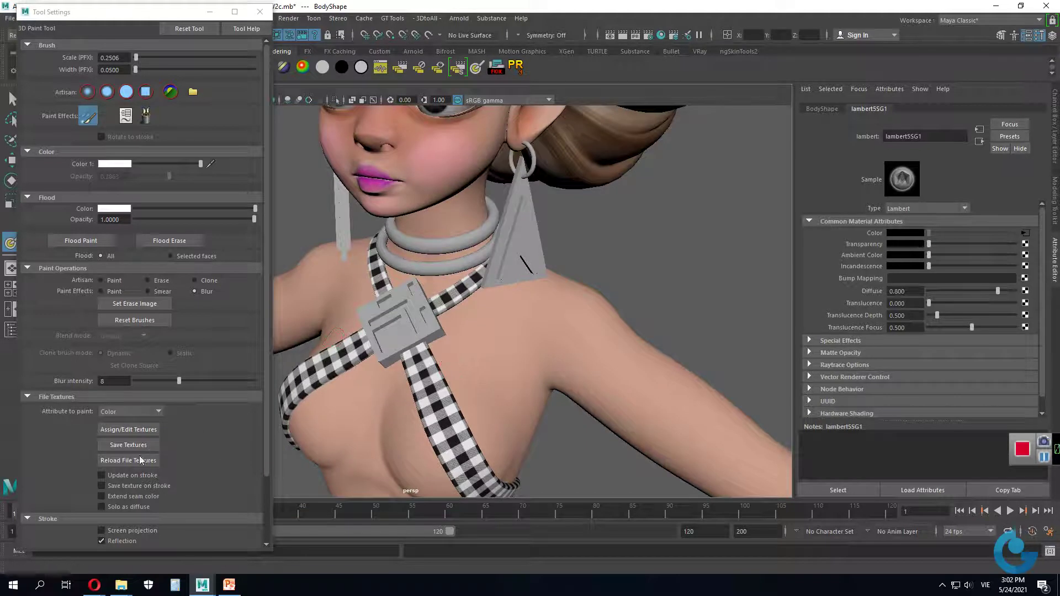
# Step: Assign a 2048 by 2048 file texture for painting the skin colour
pyautogui.click(130, 431)
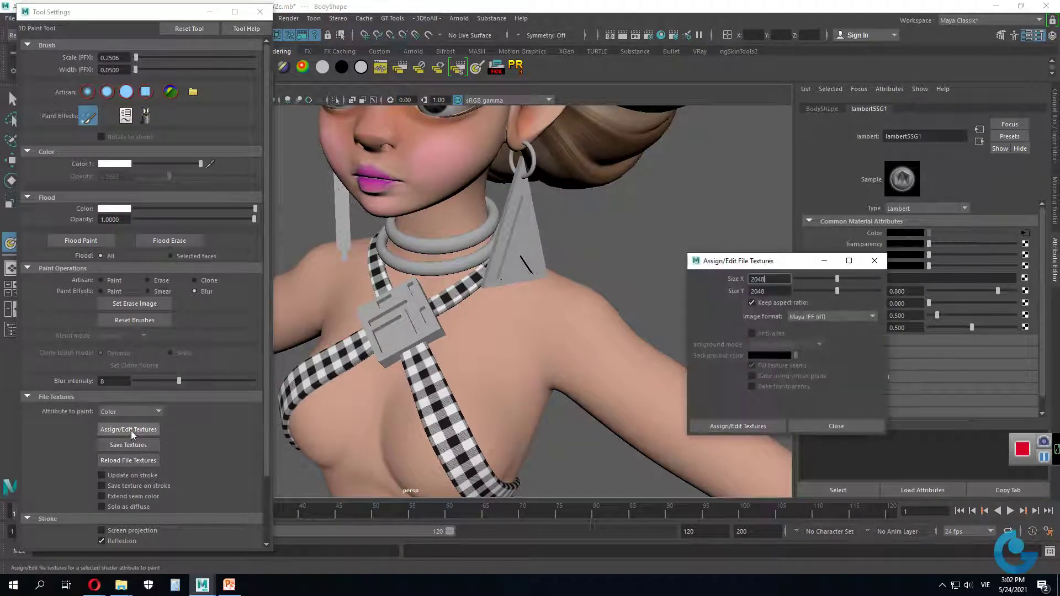
pyautogui.click(745, 425)
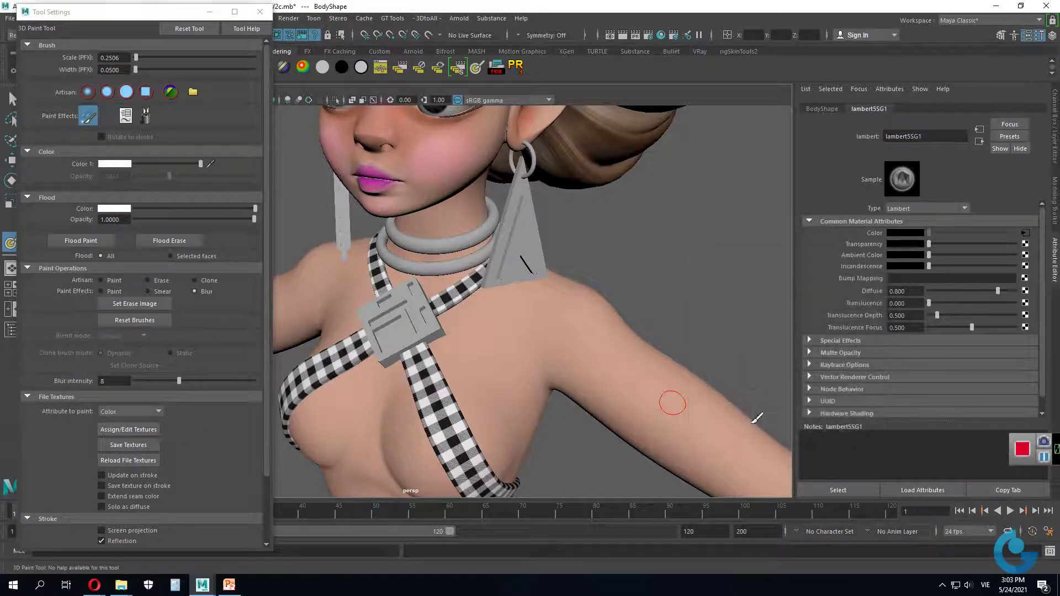
pyautogui.click(133, 445)
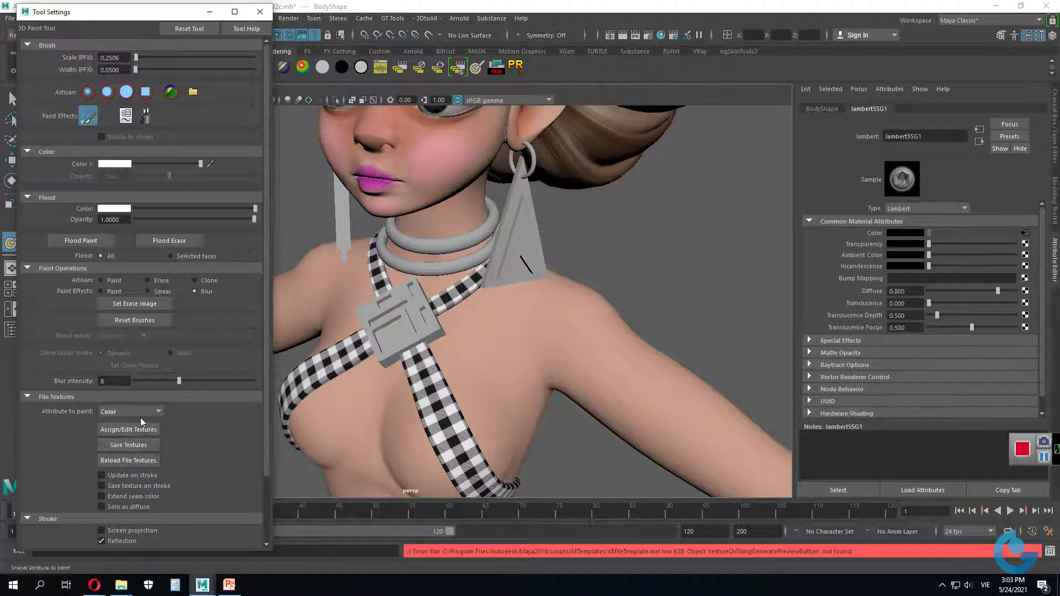
# Step: Zoom out and orbit to bring the neck, shoulder and upper arm into view
pyautogui.scroll(-3, 285, 356)
pyautogui.moveTo(466, 372)
pyautogui.keyDown('alt'); pyautogui.mouseDown()
pyautogui.moveTo(491, 345)
pyautogui.moveTo(620, 348)
pyautogui.moveTo(458, 354)
pyautogui.moveTo(600, 367)
pyautogui.moveTo(536, 343)
pyautogui.mouseUp(); pyautogui.keyUp('alt')
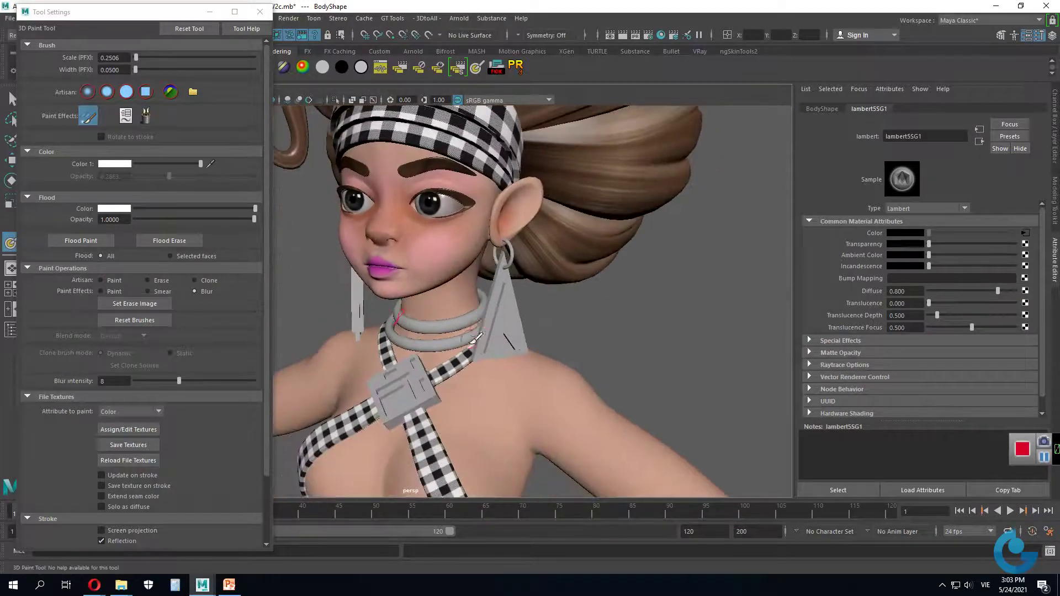
pyautogui.keyDown('alt'); pyautogui.moveTo(536, 343); pyautogui.dragTo(515, 319, button='right'); pyautogui.keyUp('alt')
pyautogui.keyDown('alt'); pyautogui.moveTo(514, 319); pyautogui.dragTo(410, 219, button='middle'); pyautogui.keyUp('alt')
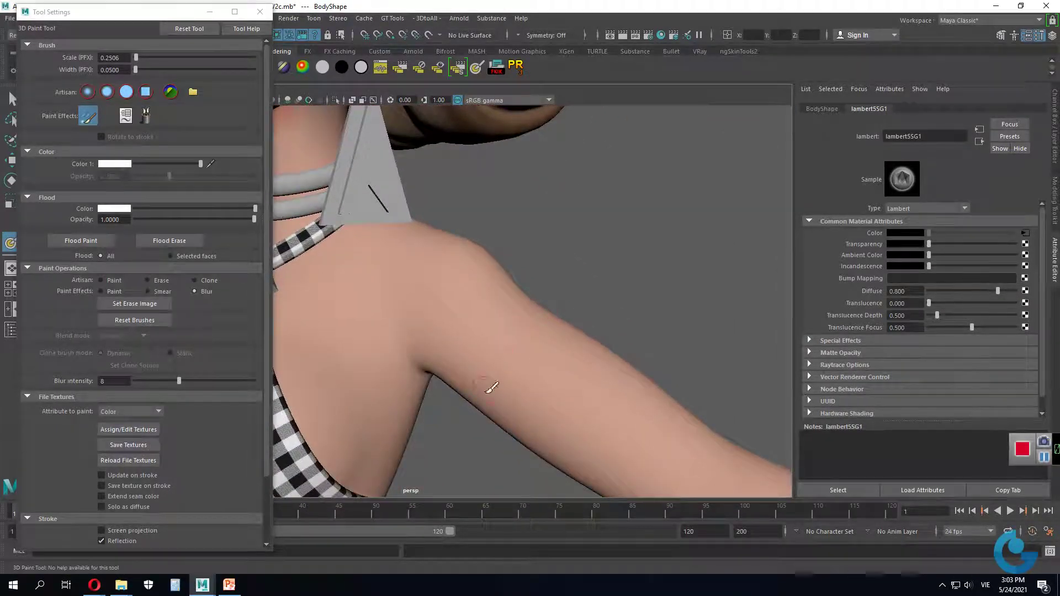
# Step: Set the paint colour to white and lay white strokes on the upper arm, undoing the last one
pyautogui.click(110, 281)
pyautogui.click(118, 160)
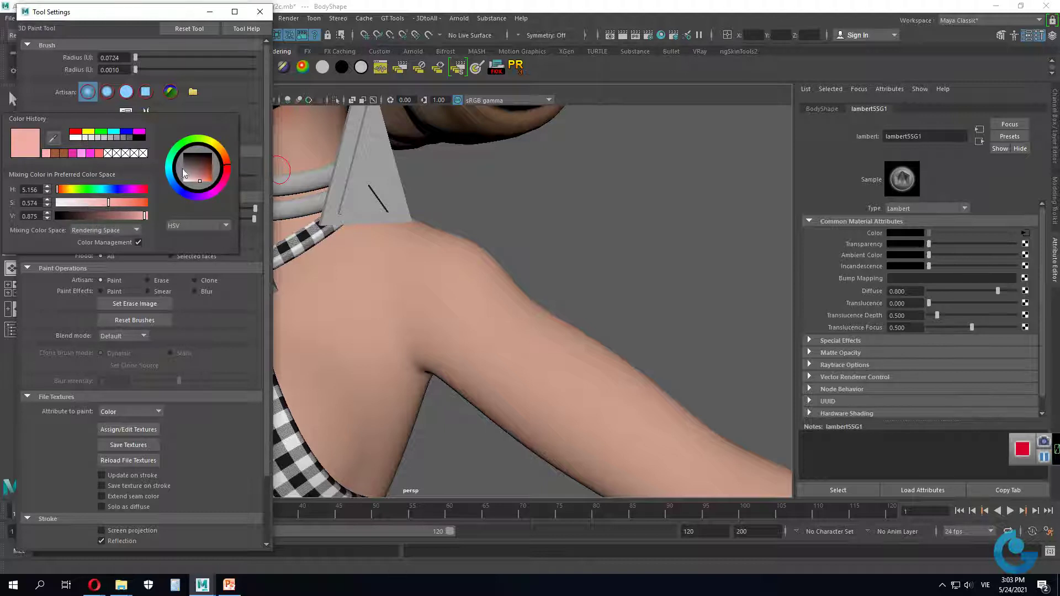
pyautogui.click(76, 138)
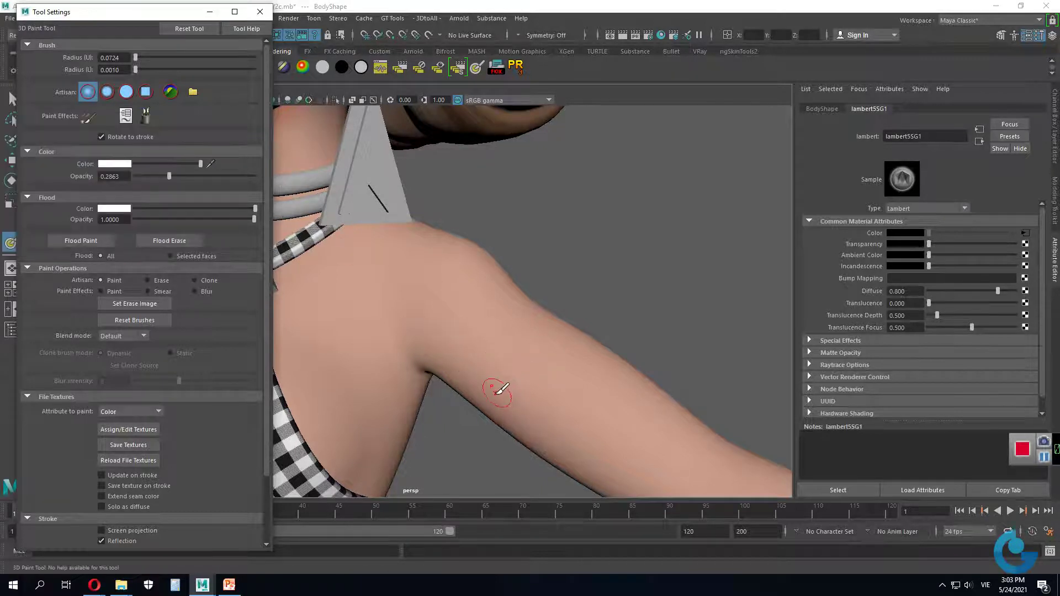
pyautogui.moveTo(499, 397)
pyautogui.mouseDown()
pyautogui.moveTo(562, 334)
pyautogui.moveTo(561, 397)
pyautogui.moveTo(608, 336)
pyautogui.mouseUp()
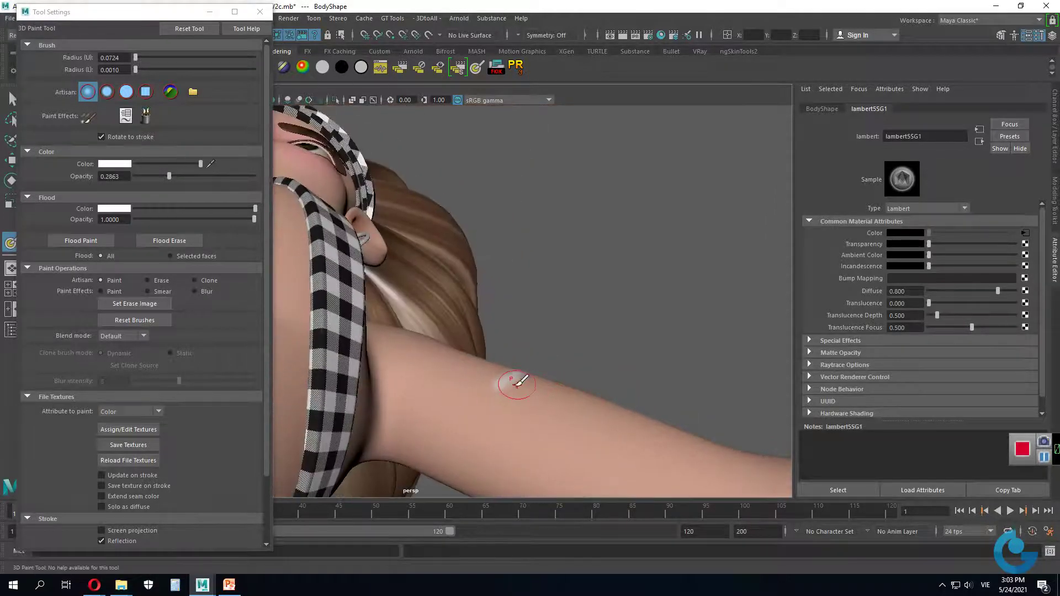
pyautogui.moveTo(501, 385)
pyautogui.mouseDown()
pyautogui.moveTo(461, 476)
pyautogui.moveTo(537, 398)
pyautogui.moveTo(508, 381)
pyautogui.mouseUp()
pyautogui.moveTo(422, 269)
pyautogui.mouseDown()
pyautogui.moveTo(407, 281)
pyautogui.moveTo(389, 411)
pyautogui.moveTo(433, 325)
pyautogui.moveTo(497, 354)
pyautogui.mouseUp()
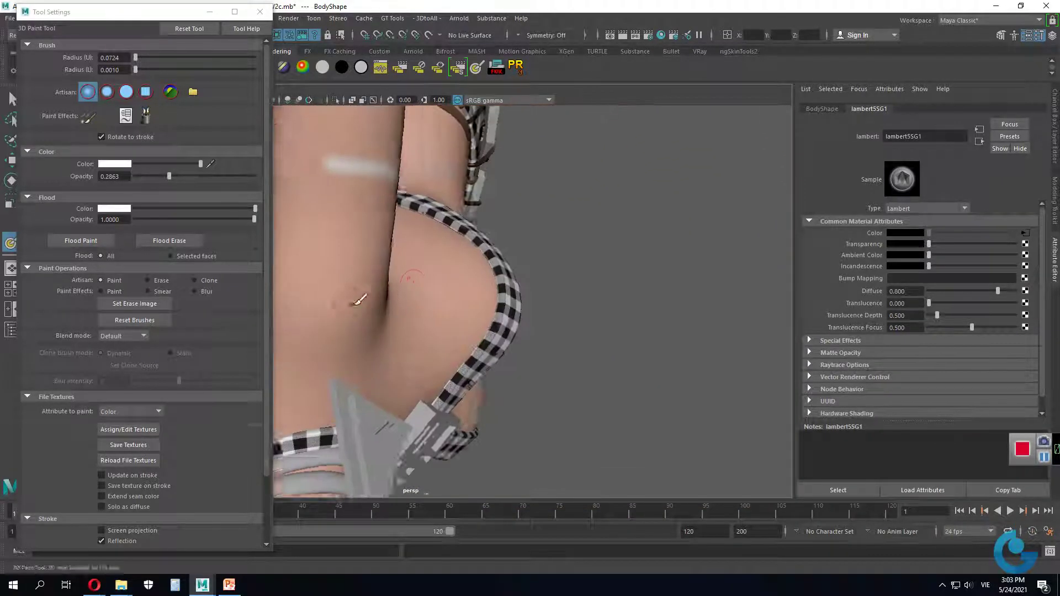
pyautogui.keyDown('alt'); pyautogui.moveTo(497, 354); pyautogui.dragTo(556, 383, button='middle'); pyautogui.keyUp('alt')
pyautogui.moveTo(556, 383)
pyautogui.keyDown('alt'); pyautogui.mouseDown()
pyautogui.moveTo(656, 407)
pyautogui.moveTo(582, 386)
pyautogui.mouseUp(); pyautogui.keyUp('alt')
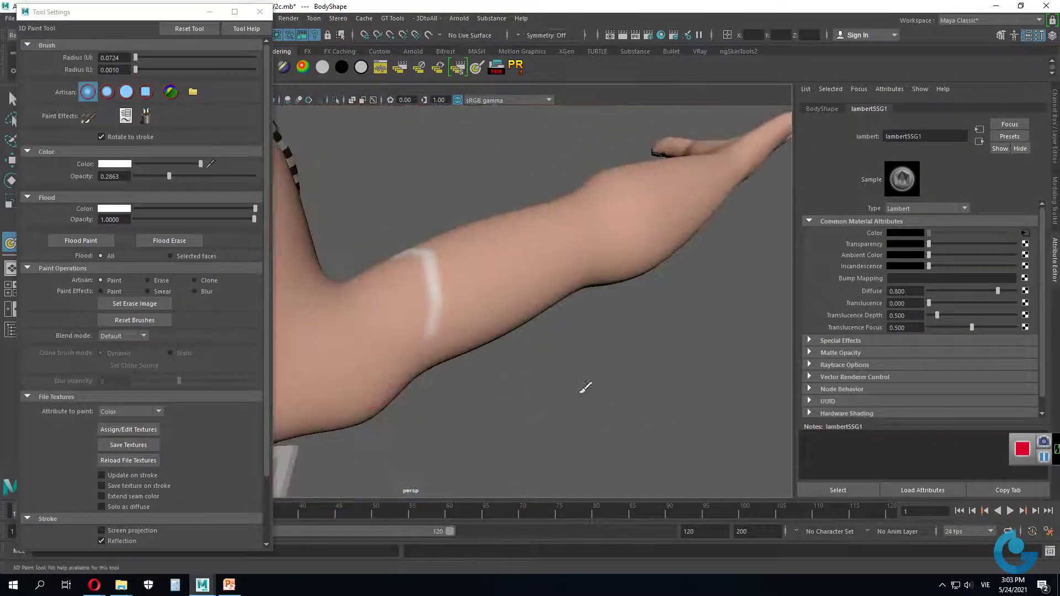
pyautogui.hotkey('ctrl', 'z')
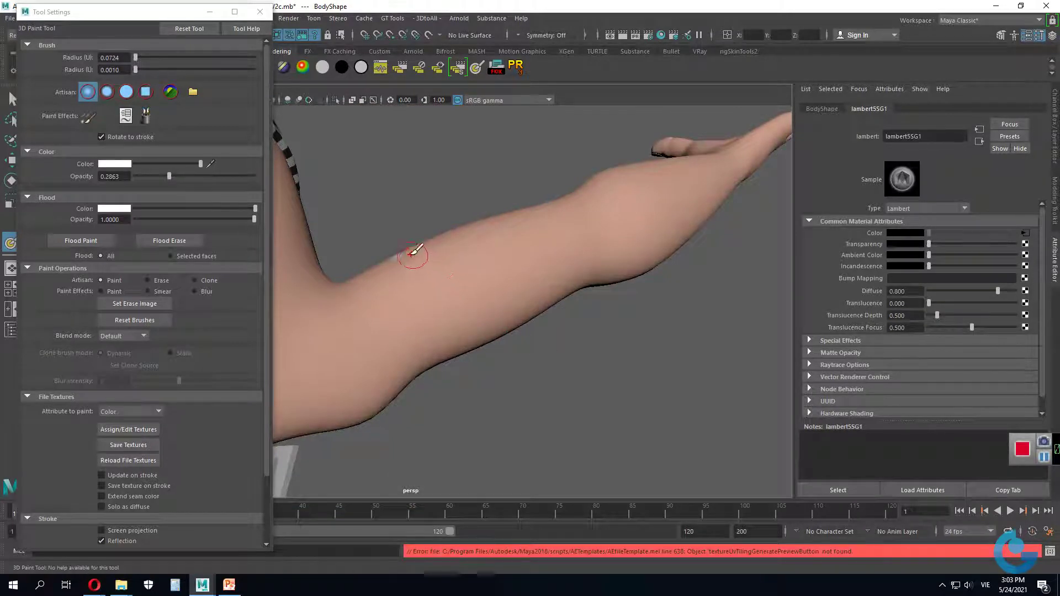
# Step: Stroke white around the upper arm into a band, orbiting the shoulder to check coverage
pyautogui.moveTo(422, 287)
pyautogui.mouseDown()
pyautogui.moveTo(486, 350)
pyautogui.moveTo(413, 336)
pyautogui.mouseUp()
pyautogui.moveTo(429, 266)
pyautogui.mouseDown()
pyautogui.moveTo(555, 309)
pyautogui.moveTo(516, 319)
pyautogui.moveTo(458, 293)
pyautogui.moveTo(480, 200)
pyautogui.moveTo(433, 260)
pyautogui.moveTo(575, 291)
pyautogui.moveTo(520, 338)
pyautogui.moveTo(458, 295)
pyautogui.mouseUp()
pyautogui.keyDown('alt'); pyautogui.moveTo(433, 235); pyautogui.dragTo(561, 367); pyautogui.keyUp('alt')
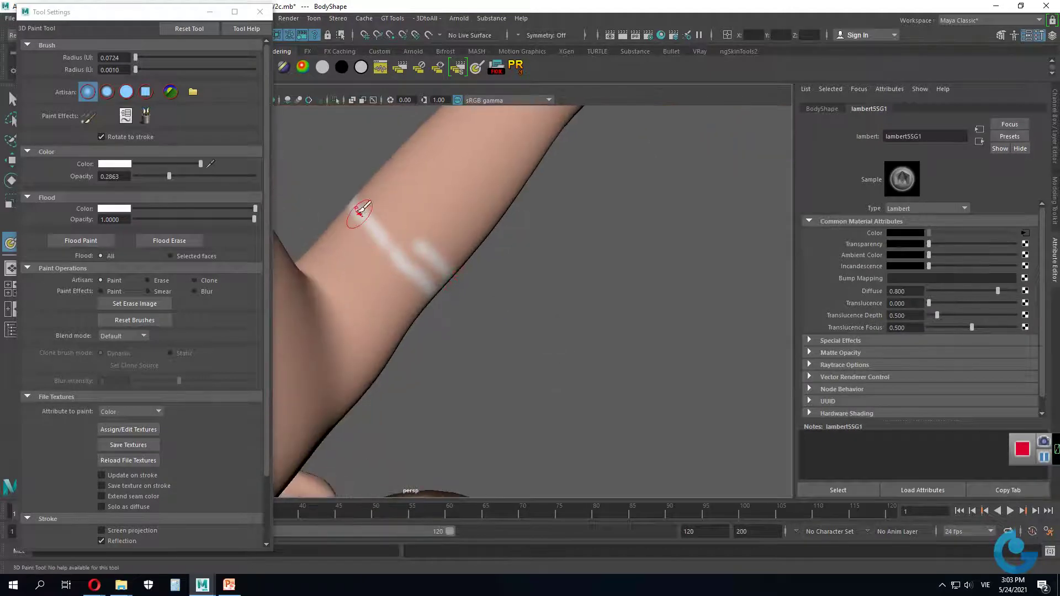
pyautogui.moveTo(363, 209)
pyautogui.mouseDown()
pyautogui.moveTo(504, 301)
pyautogui.moveTo(455, 283)
pyautogui.moveTo(549, 331)
pyautogui.moveTo(568, 315)
pyautogui.moveTo(599, 329)
pyautogui.moveTo(503, 314)
pyautogui.moveTo(540, 326)
pyautogui.moveTo(497, 285)
pyautogui.mouseUp()
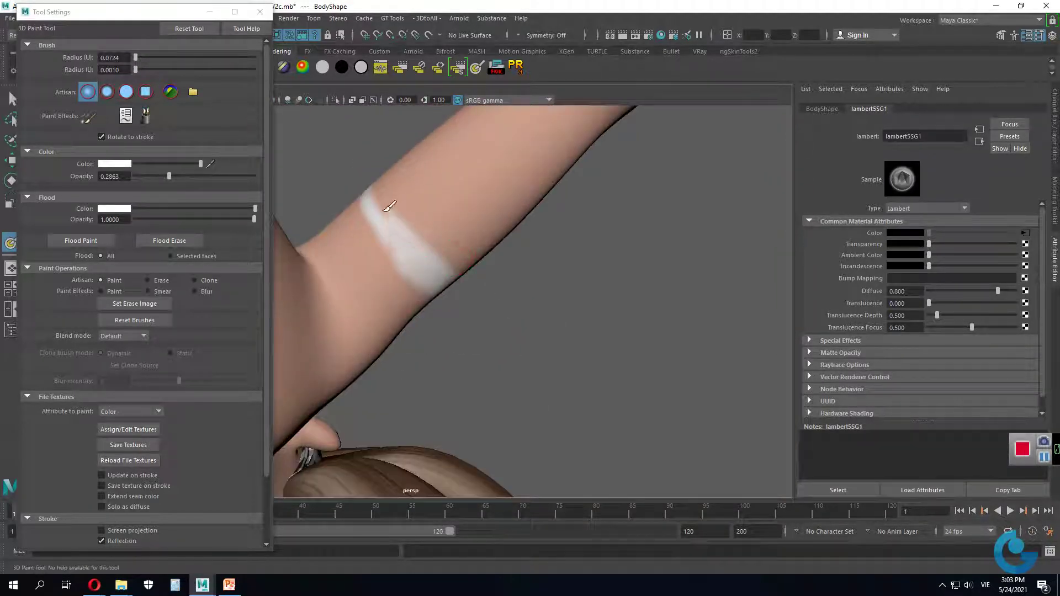
pyautogui.moveTo(368, 185)
pyautogui.keyDown('alt'); pyautogui.mouseDown()
pyautogui.moveTo(425, 255)
pyautogui.moveTo(355, 256)
pyautogui.moveTo(350, 314)
pyautogui.mouseUp(); pyautogui.keyUp('alt')
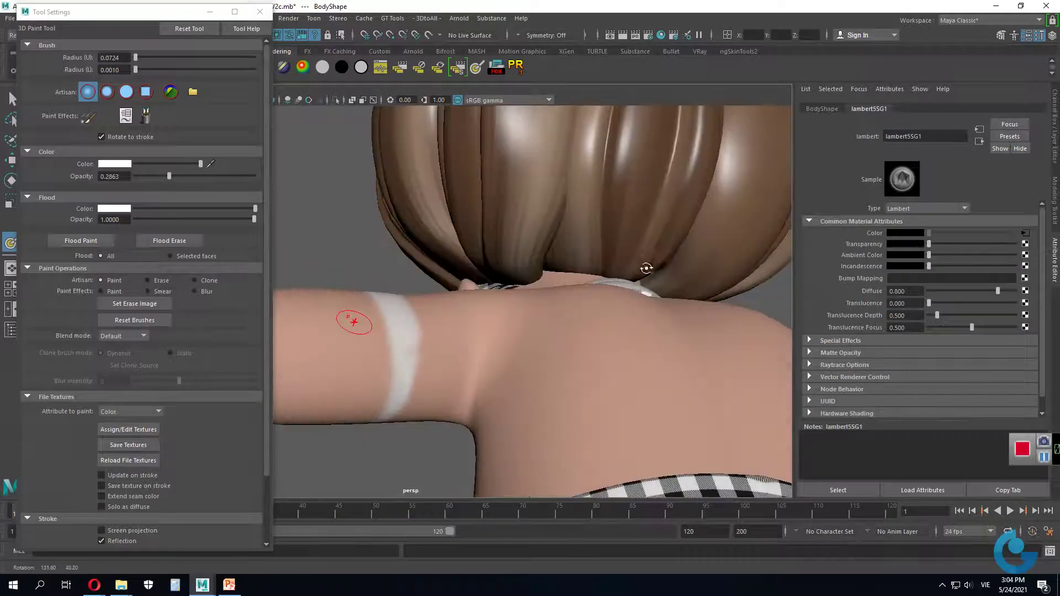
pyautogui.moveTo(435, 362)
pyautogui.keyDown('alt'); pyautogui.mouseDown()
pyautogui.moveTo(438, 381)
pyautogui.moveTo(428, 348)
pyautogui.mouseUp(); pyautogui.keyUp('alt')
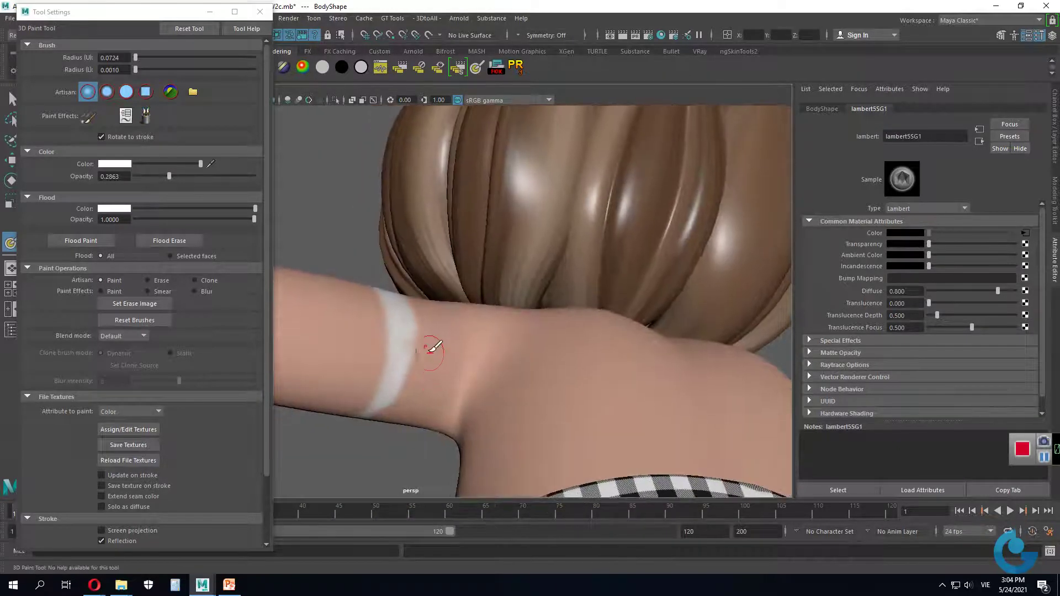
pyautogui.moveTo(415, 400)
pyautogui.keyDown('alt'); pyautogui.mouseDown()
pyautogui.moveTo(520, 379)
pyautogui.moveTo(627, 426)
pyautogui.moveTo(406, 286)
pyautogui.mouseUp(); pyautogui.keyUp('alt')
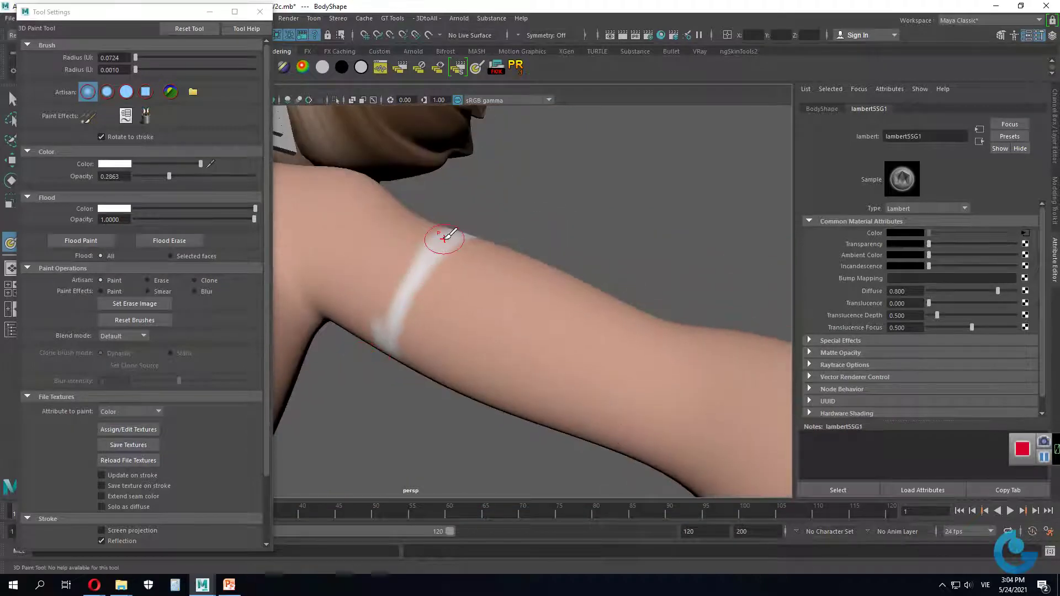
pyautogui.moveTo(421, 244)
pyautogui.mouseDown()
pyautogui.moveTo(386, 348)
pyautogui.moveTo(484, 349)
pyautogui.mouseUp()
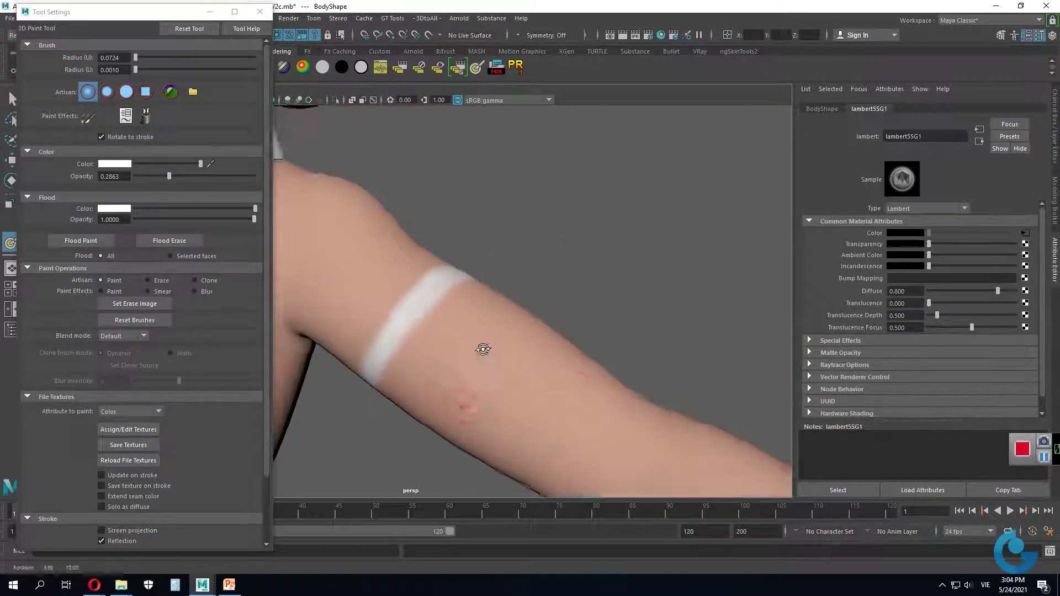
# Step: Orbit around the whole character and zoom back in close on the upper arm band
pyautogui.keyDown('alt'); pyautogui.moveTo(483, 349); pyautogui.dragTo(436, 364, button='right'); pyautogui.keyUp('alt')
pyautogui.keyDown('alt'); pyautogui.moveTo(436, 364); pyautogui.dragTo(483, 353); pyautogui.keyUp('alt')
pyautogui.moveTo(482, 353)
pyautogui.keyDown('alt'); pyautogui.mouseDown(button='right')
pyautogui.moveTo(435, 368)
pyautogui.moveTo(634, 366)
pyautogui.mouseUp(button='right'); pyautogui.keyUp('alt')
pyautogui.keyDown('alt'); pyautogui.moveTo(634, 366); pyautogui.dragTo(541, 360); pyautogui.keyUp('alt')
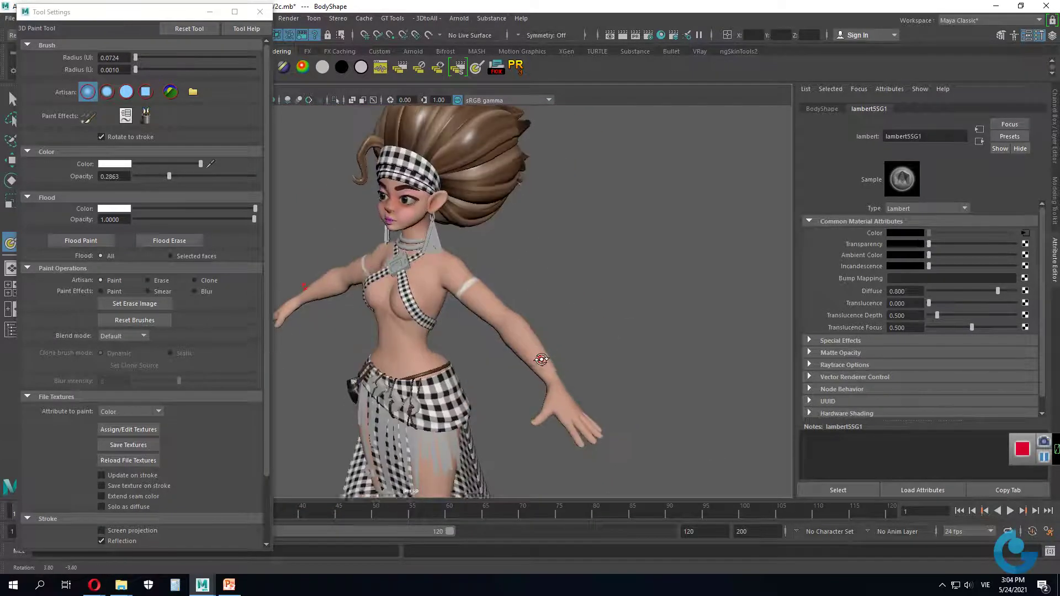
pyautogui.keyDown('alt'); pyautogui.moveTo(541, 360); pyautogui.dragTo(602, 359, button='right'); pyautogui.keyUp('alt')
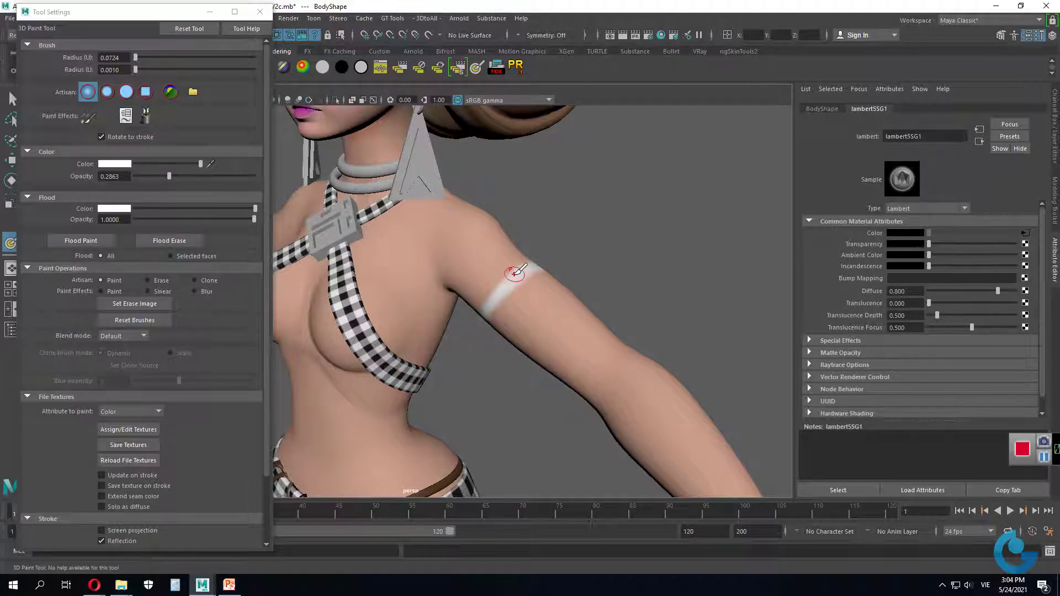
# Step: Select the upper-arm armband faces and flood-fill only the selection with white
pyautogui.press('w')
pyautogui.moveTo(600, 252); pyautogui.dragTo(600, 284, button='right')
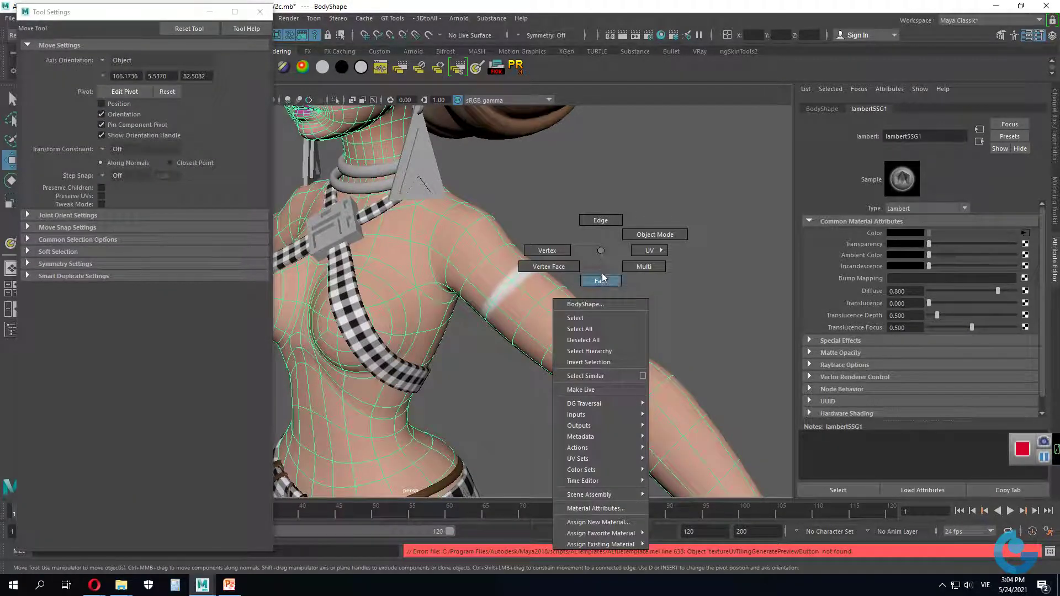
pyautogui.click(565, 309)
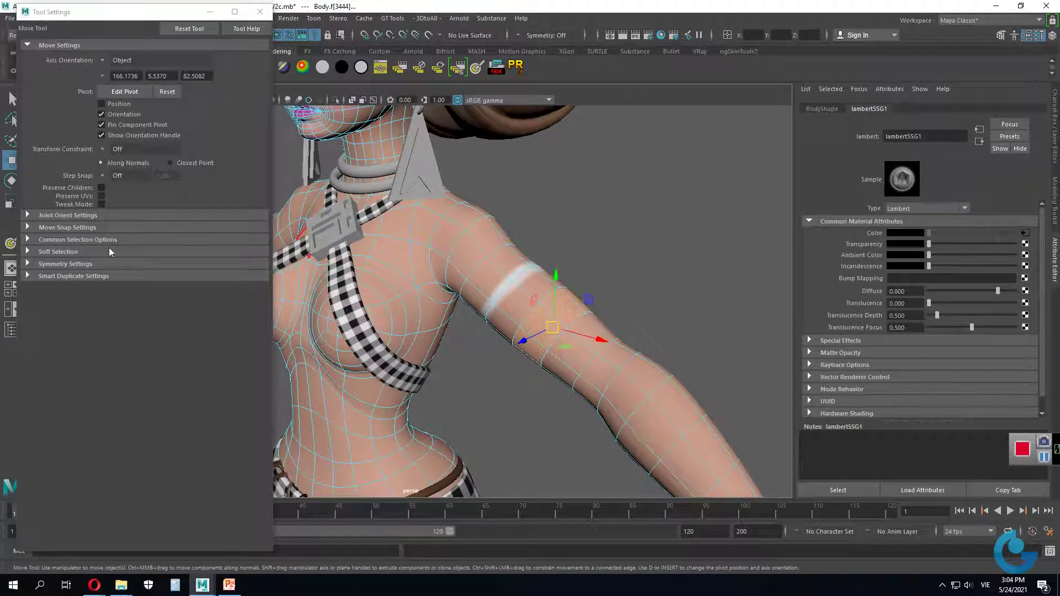
pyautogui.click(10, 243)
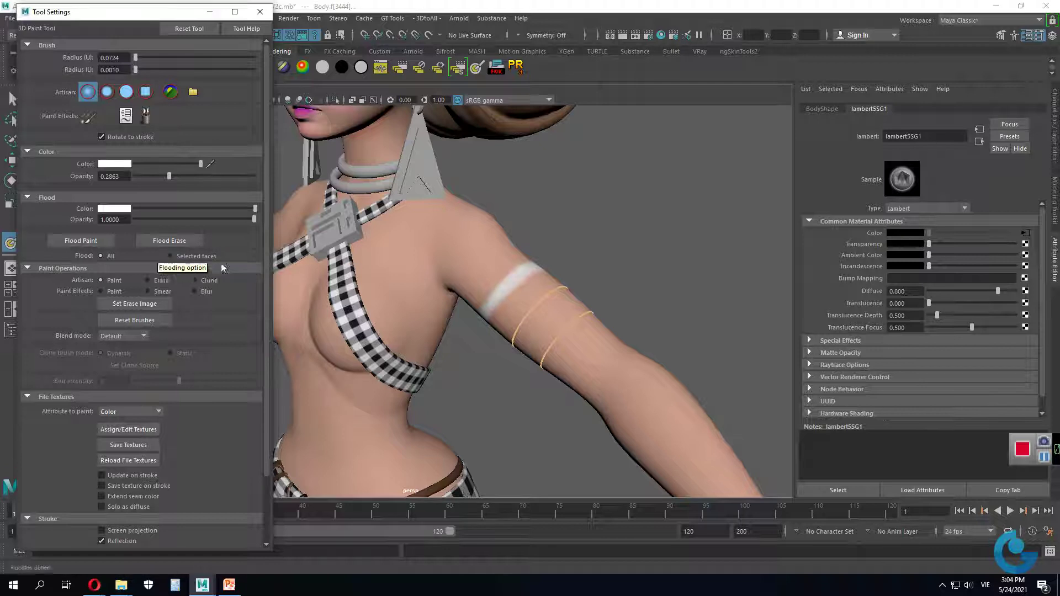
pyautogui.click(175, 255)
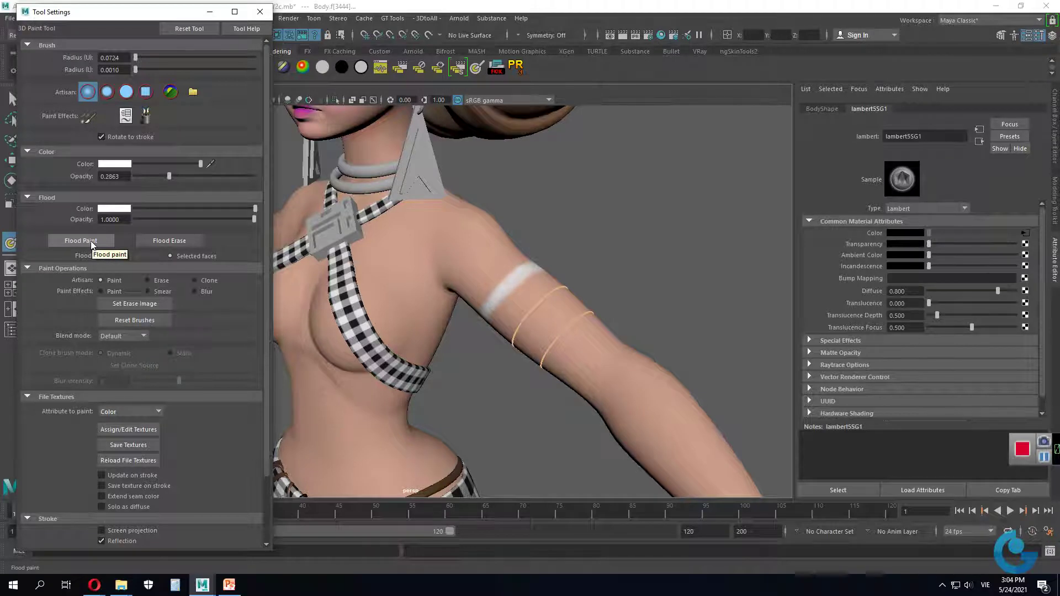
pyautogui.click(80, 241)
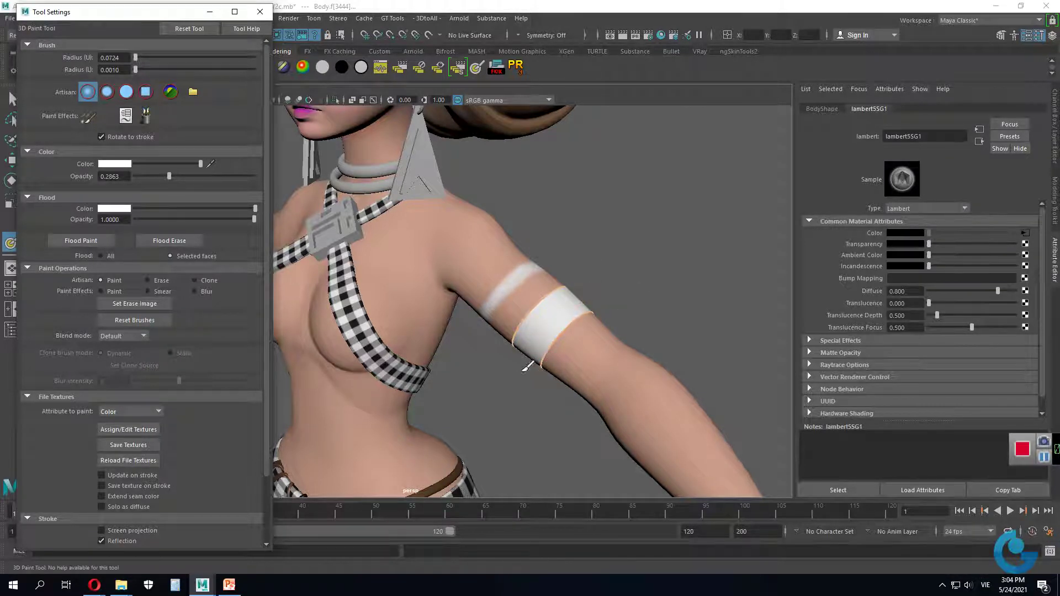
# Step: Switch the brush to Erase and remove some white near the armband's edge
pyautogui.keyDown('alt'); pyautogui.moveTo(527, 367); pyautogui.dragTo(557, 359); pyautogui.keyUp('alt')
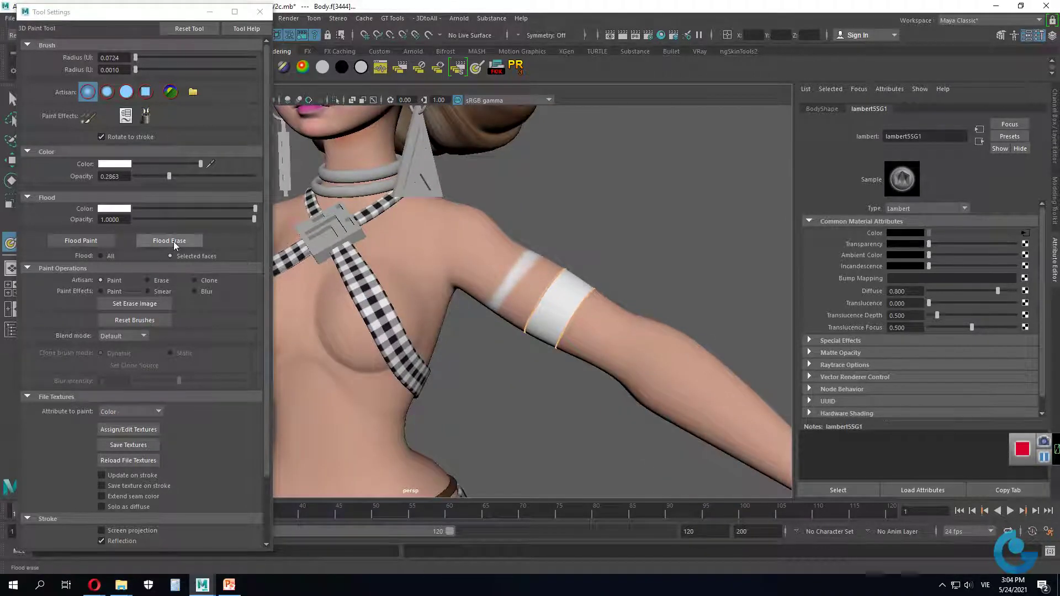
pyautogui.click(155, 283)
pyautogui.moveTo(510, 279)
pyautogui.mouseDown()
pyautogui.moveTo(581, 366)
pyautogui.moveTo(493, 333)
pyautogui.mouseUp()
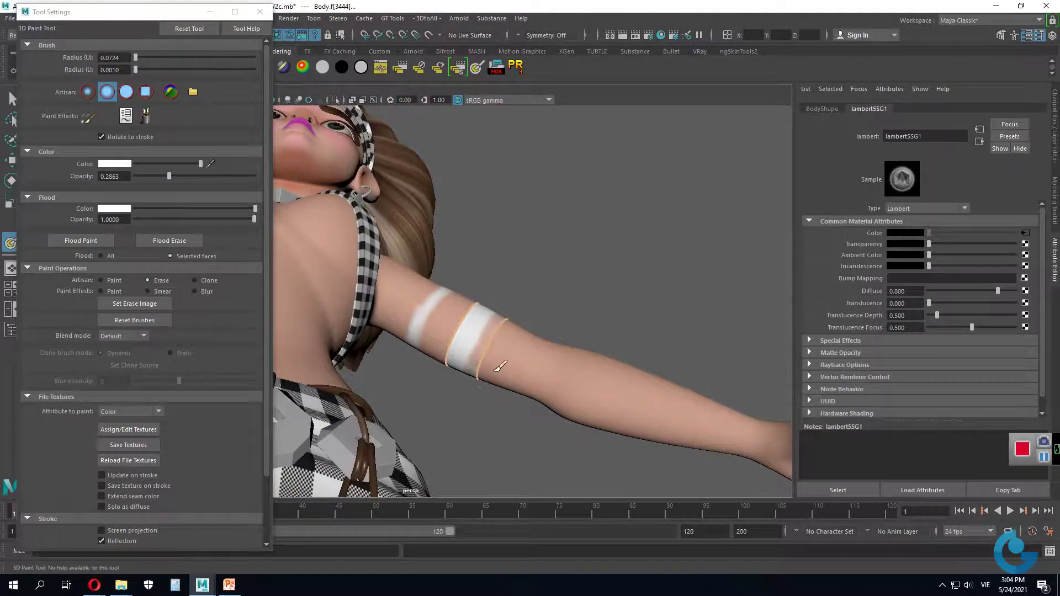
# Step: Orbit around the torso and shoulder to a side view of the outstretched arm
pyautogui.moveTo(499, 366)
pyautogui.keyDown('alt'); pyautogui.mouseDown()
pyautogui.moveTo(469, 426)
pyautogui.moveTo(467, 380)
pyautogui.moveTo(387, 353)
pyautogui.moveTo(545, 414)
pyautogui.moveTo(591, 366)
pyautogui.moveTo(500, 312)
pyautogui.moveTo(487, 351)
pyautogui.mouseUp(); pyautogui.keyUp('alt')
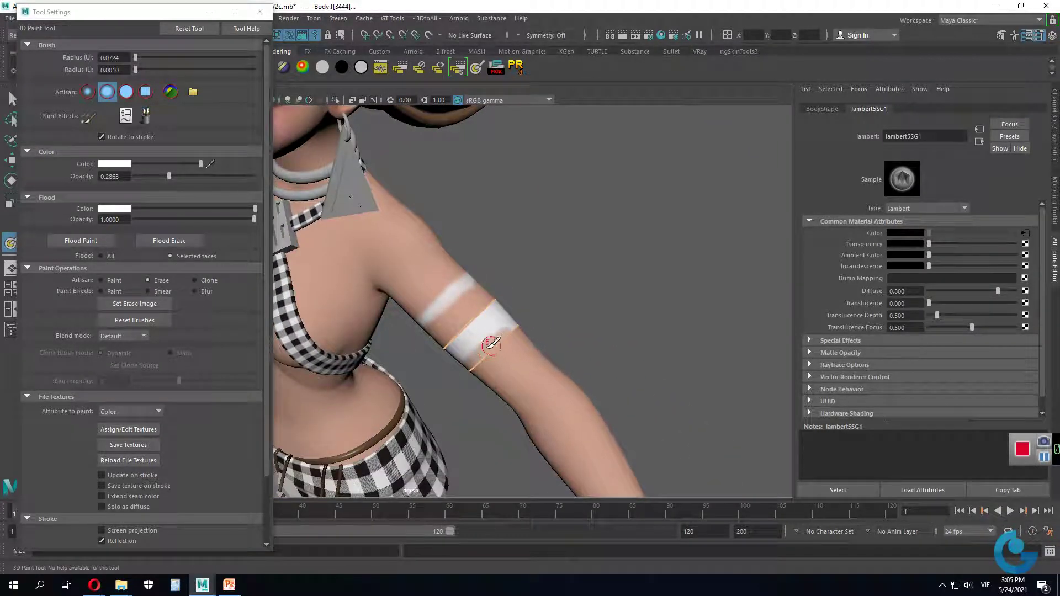
pyautogui.moveTo(531, 315)
pyautogui.keyDown('alt'); pyautogui.mouseDown()
pyautogui.moveTo(525, 343)
pyautogui.moveTo(505, 311)
pyautogui.moveTo(389, 359)
pyautogui.moveTo(344, 319)
pyautogui.mouseUp(); pyautogui.keyUp('alt')
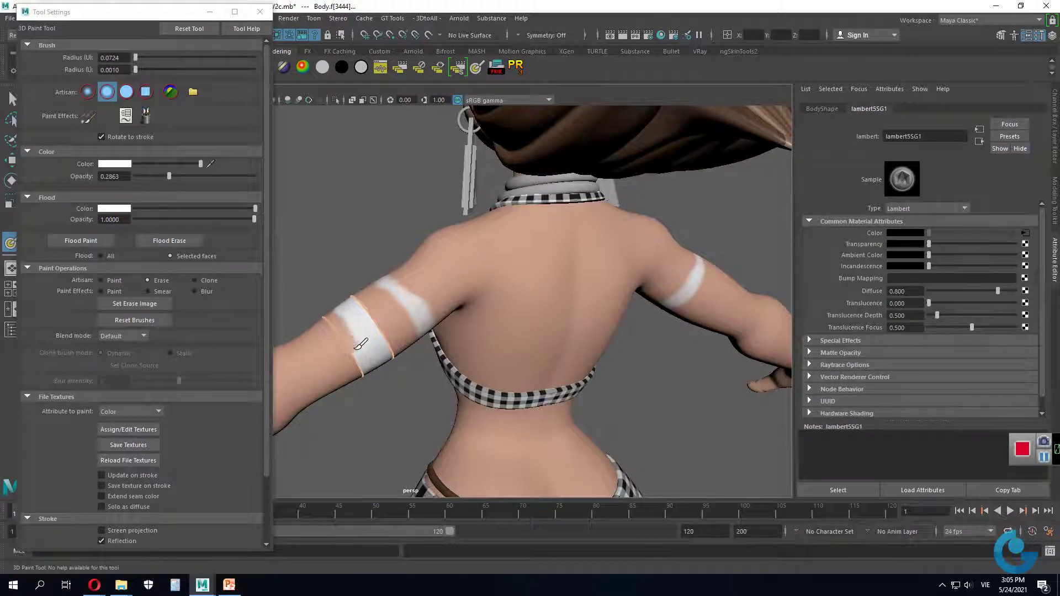
pyautogui.moveTo(379, 367)
pyautogui.keyDown('alt'); pyautogui.mouseDown()
pyautogui.moveTo(386, 354)
pyautogui.moveTo(367, 331)
pyautogui.moveTo(446, 327)
pyautogui.moveTo(450, 350)
pyautogui.moveTo(439, 315)
pyautogui.moveTo(497, 332)
pyautogui.moveTo(552, 387)
pyautogui.moveTo(665, 416)
pyautogui.moveTo(421, 356)
pyautogui.mouseUp(); pyautogui.keyUp('alt')
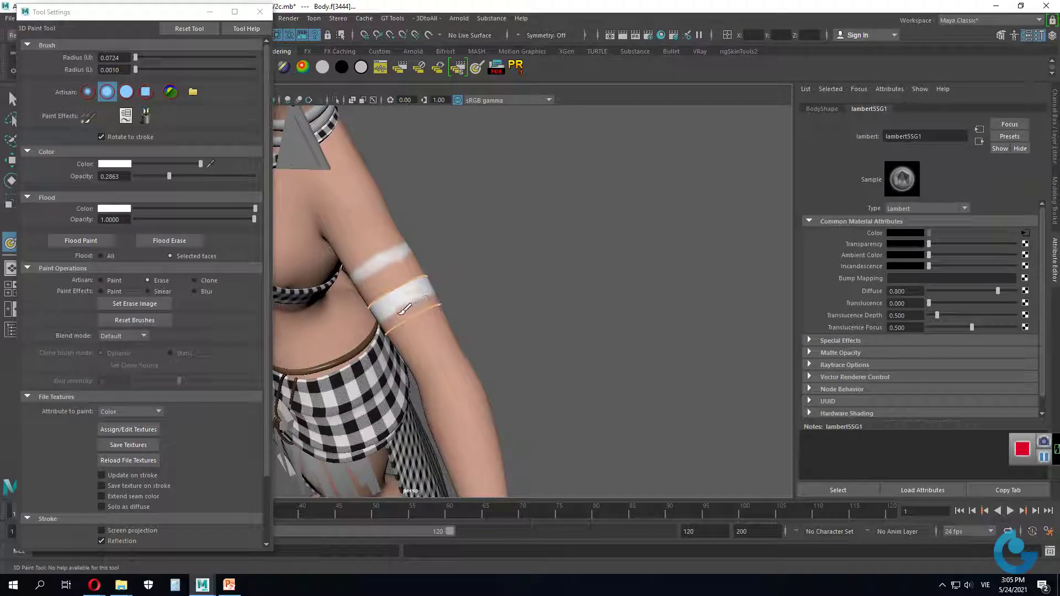
pyautogui.moveTo(390, 318)
pyautogui.keyDown('alt'); pyautogui.mouseDown()
pyautogui.moveTo(438, 308)
pyautogui.moveTo(423, 316)
pyautogui.mouseUp(); pyautogui.keyUp('alt')
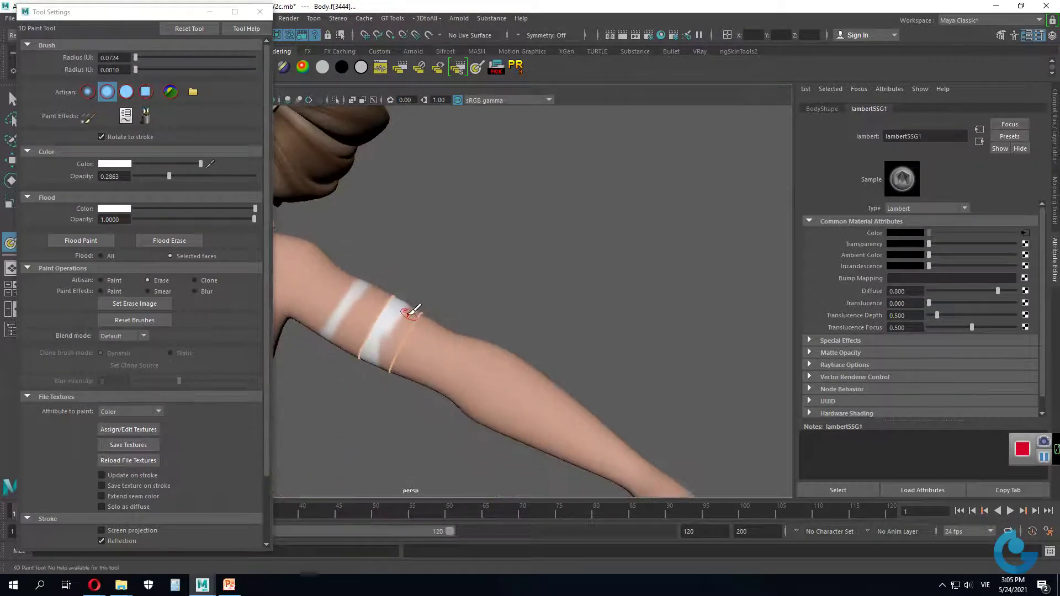
pyautogui.keyDown('alt'); pyautogui.moveTo(428, 356); pyautogui.dragTo(485, 326); pyautogui.keyUp('alt')
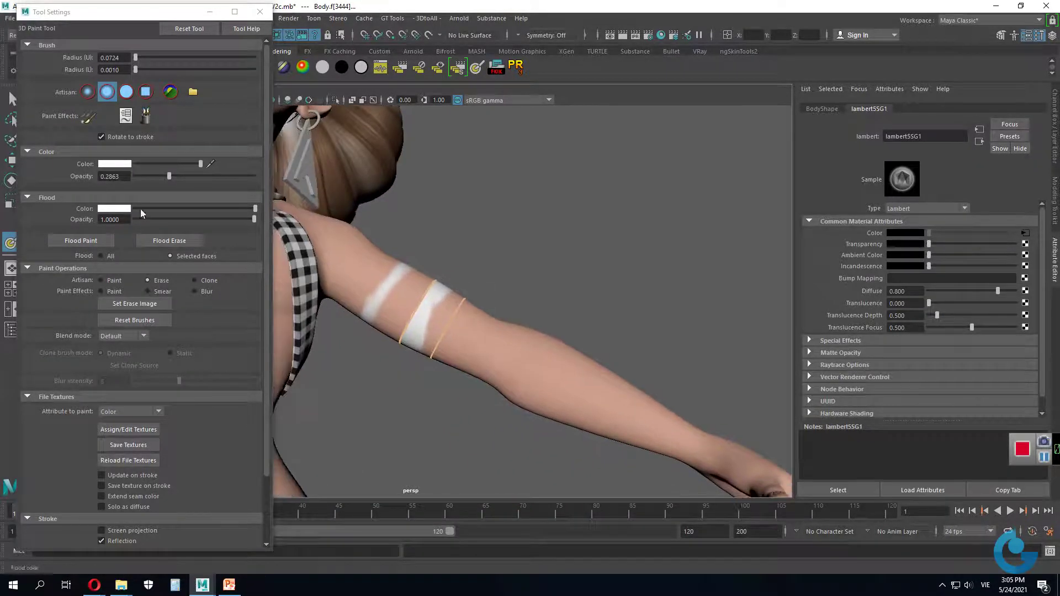
# Step: Switch back to Paint, add white to the armband's lower part, and inspect from the back
pyautogui.click(120, 280)
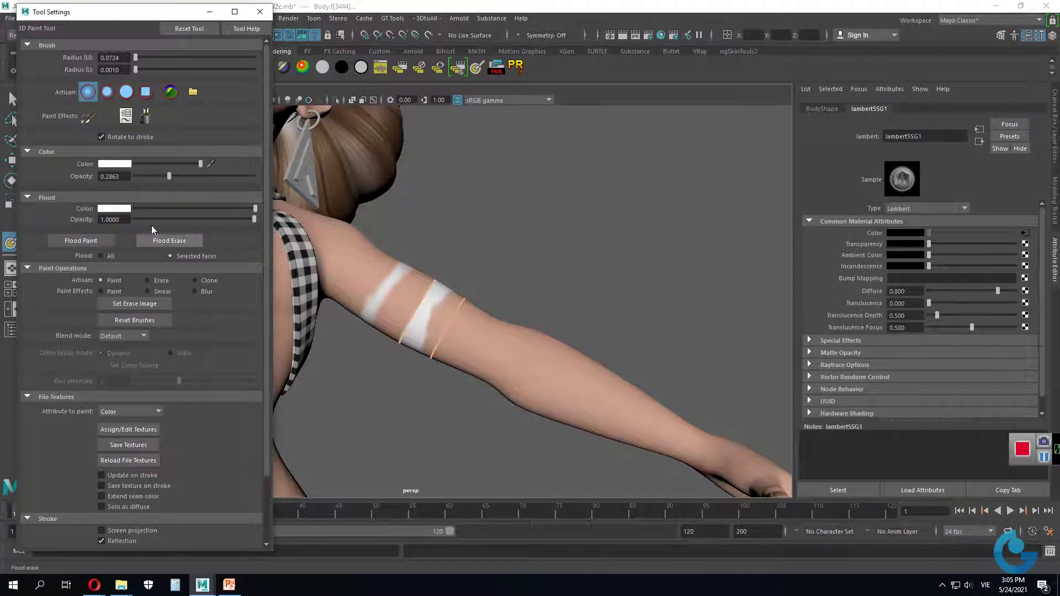
pyautogui.keyDown('alt'); pyautogui.moveTo(506, 299); pyautogui.dragTo(459, 318); pyautogui.keyUp('alt')
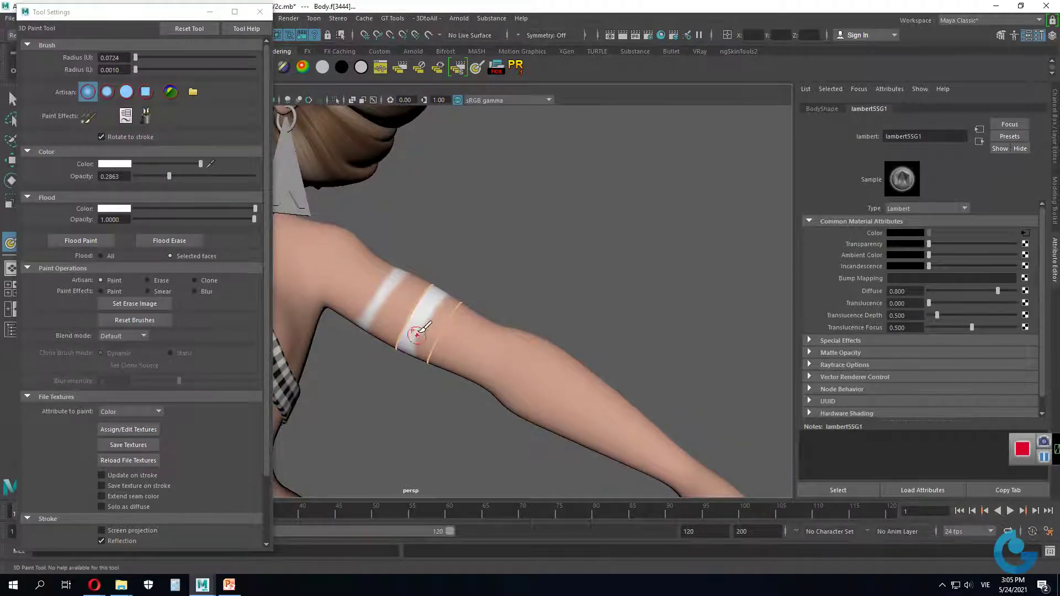
pyautogui.moveTo(421, 329); pyautogui.dragTo(415, 340)
pyautogui.keyDown('alt'); pyautogui.moveTo(456, 280); pyautogui.dragTo(385, 297); pyautogui.keyUp('alt')
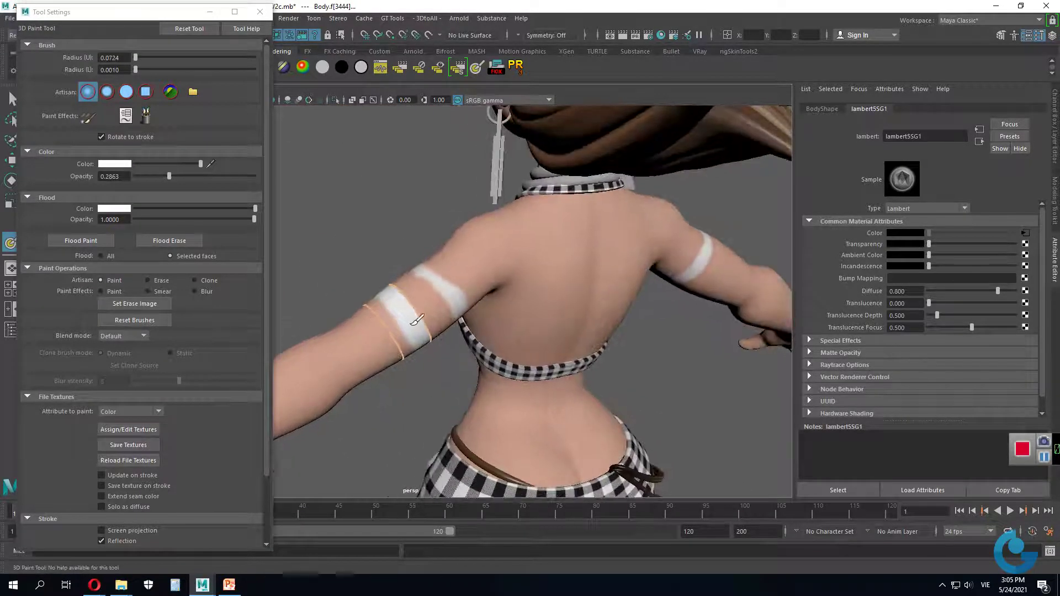
pyautogui.keyDown('alt'); pyautogui.moveTo(425, 331); pyautogui.dragTo(423, 323); pyautogui.keyUp('alt')
pyautogui.scroll(2, 423, 323)
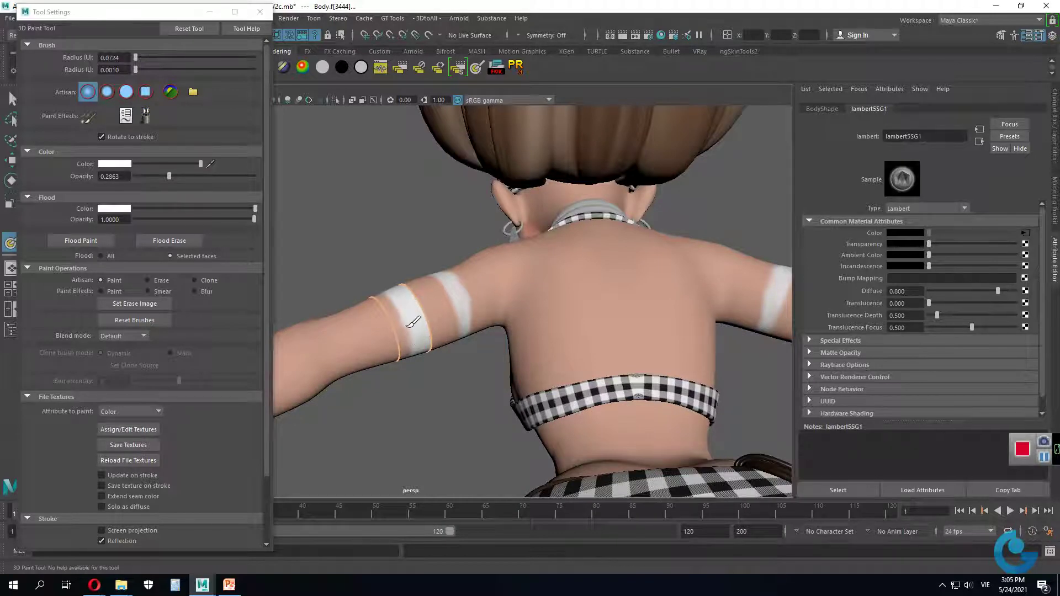
pyautogui.moveTo(442, 355)
pyautogui.keyDown('alt'); pyautogui.mouseDown()
pyautogui.moveTo(635, 386)
pyautogui.moveTo(606, 327)
pyautogui.mouseUp(); pyautogui.keyUp('alt')
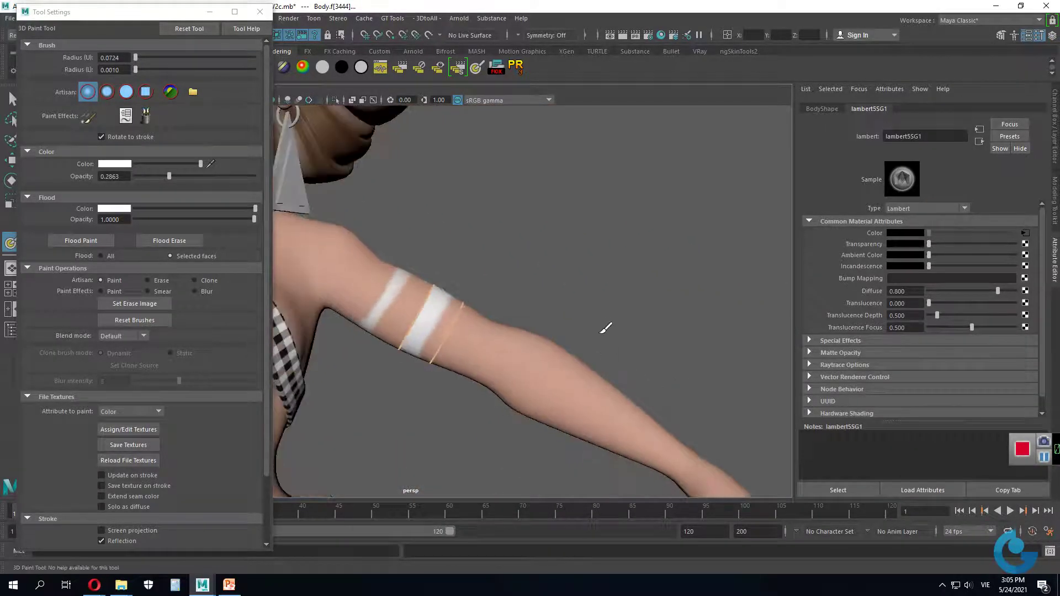
# Step: Switch to the Move Tool, deselect the body, and orbit to inspect the whole character
pyautogui.press('w')
pyautogui.click(581, 298)
pyautogui.moveTo(519, 282); pyautogui.dragTo(569, 282, button='right')
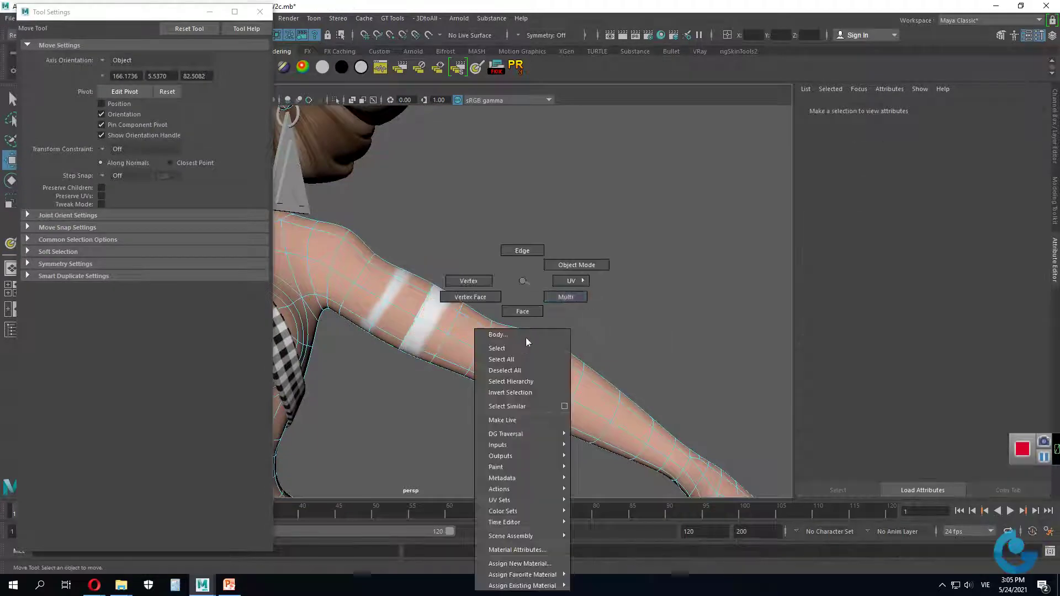
pyautogui.moveTo(633, 243)
pyautogui.keyDown('alt'); pyautogui.mouseDown(button='right')
pyautogui.moveTo(600, 355)
pyautogui.moveTo(611, 306)
pyautogui.mouseUp(button='right'); pyautogui.keyUp('alt')
pyautogui.moveTo(611, 306)
pyautogui.keyDown('alt'); pyautogui.mouseDown()
pyautogui.moveTo(633, 340)
pyautogui.moveTo(576, 335)
pyautogui.moveTo(622, 330)
pyautogui.moveTo(518, 326)
pyautogui.mouseUp(); pyautogui.keyUp('alt')
pyautogui.moveTo(517, 326)
pyautogui.keyDown('alt'); pyautogui.mouseDown(button='right')
pyautogui.moveTo(660, 330)
pyautogui.moveTo(539, 313)
pyautogui.moveTo(674, 378)
pyautogui.moveTo(492, 363)
pyautogui.mouseUp(button='right'); pyautogui.keyUp('alt')
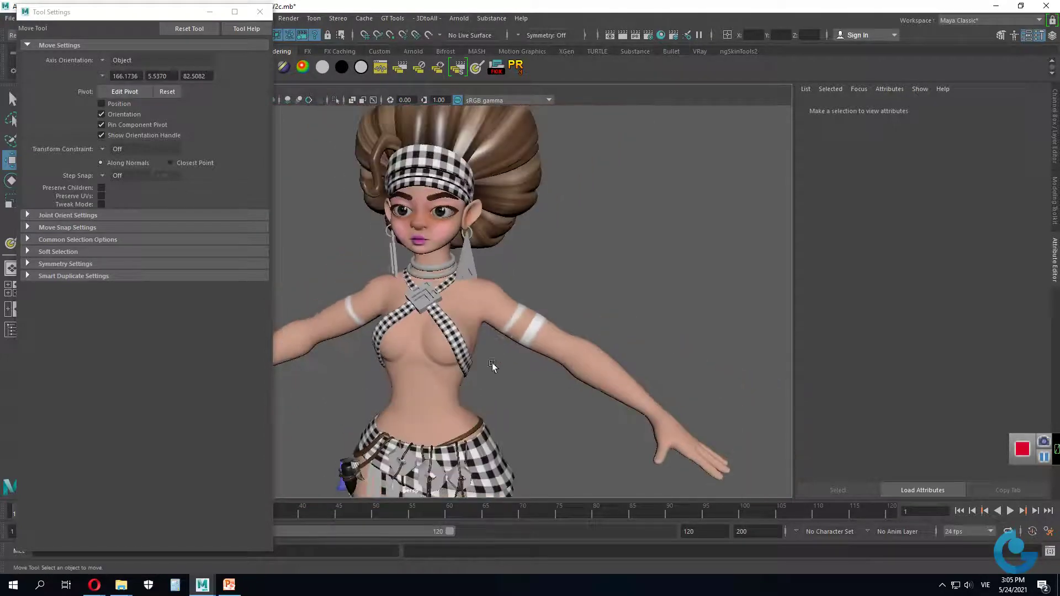
pyautogui.keyDown('alt'); pyautogui.moveTo(492, 363); pyautogui.dragTo(525, 366); pyautogui.keyUp('alt')
# Step: Frame the character in three-quarter view including the skirt and select the Body mesh
pyautogui.keyDown('alt'); pyautogui.moveTo(525, 366); pyautogui.dragTo(619, 334, button='right'); pyautogui.keyUp('alt')
pyautogui.moveTo(618, 334)
pyautogui.keyDown('alt'); pyautogui.mouseDown()
pyautogui.moveTo(489, 352)
pyautogui.moveTo(539, 324)
pyautogui.mouseUp(); pyautogui.keyUp('alt')
pyautogui.moveTo(539, 325)
pyautogui.keyDown('alt'); pyautogui.mouseDown(button='right')
pyautogui.moveTo(603, 353)
pyautogui.moveTo(578, 369)
pyautogui.mouseUp(button='right'); pyautogui.keyUp('alt')
pyautogui.moveTo(578, 368)
pyautogui.keyDown('alt'); pyautogui.mouseDown()
pyautogui.moveTo(502, 356)
pyautogui.moveTo(461, 293)
pyautogui.moveTo(463, 325)
pyautogui.moveTo(510, 290)
pyautogui.mouseUp(); pyautogui.keyUp('alt')
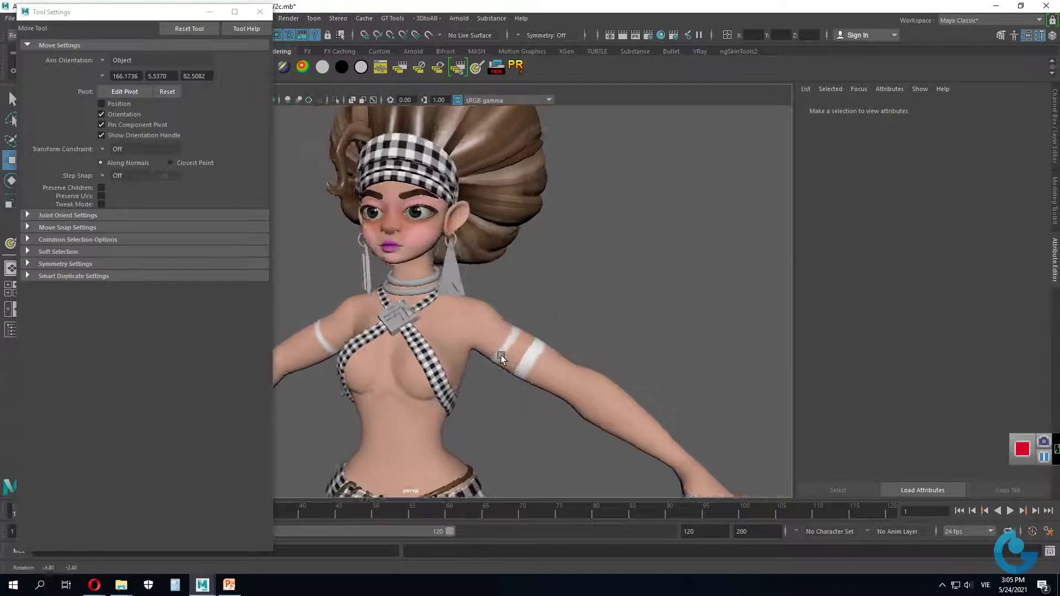
pyautogui.keyDown('alt'); pyautogui.moveTo(510, 289); pyautogui.dragTo(510, 352, button='right'); pyautogui.keyUp('alt')
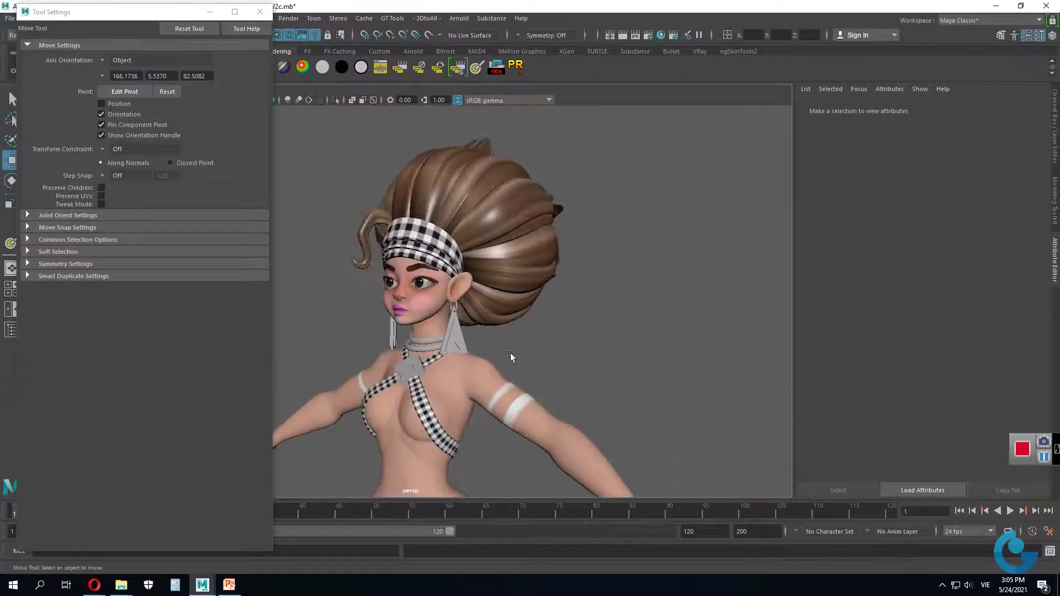
pyautogui.moveTo(449, 402)
pyautogui.keyDown('alt'); pyautogui.mouseDown()
pyautogui.moveTo(484, 353)
pyautogui.moveTo(510, 378)
pyautogui.mouseUp(); pyautogui.keyUp('alt')
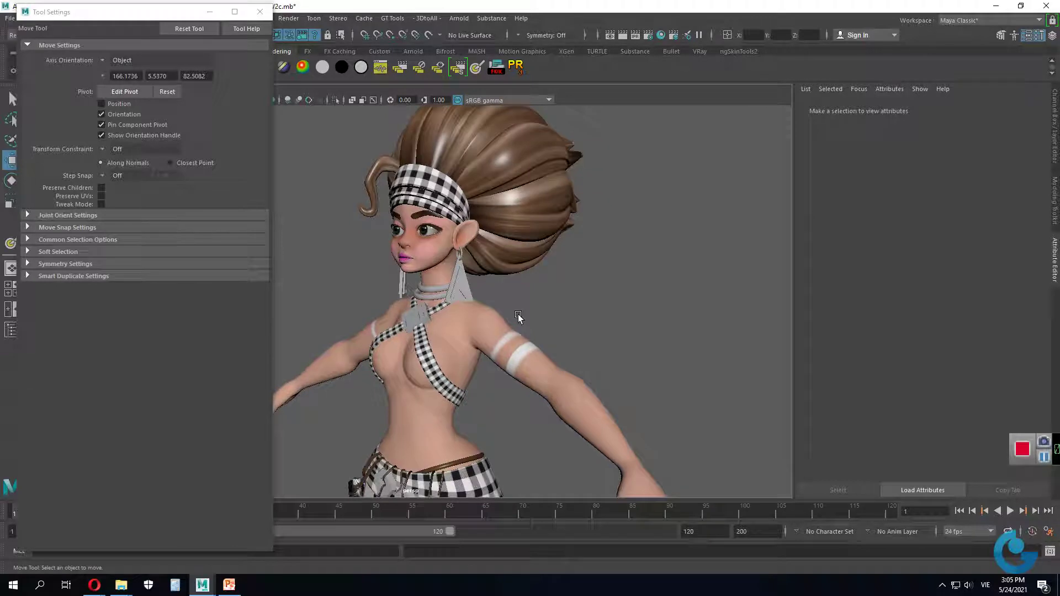
pyautogui.click(491, 340)
# Step: Preview the painted BodyShape_color_2 texture from the file5 node in FCheck, then close it
pyautogui.click(1024, 232)
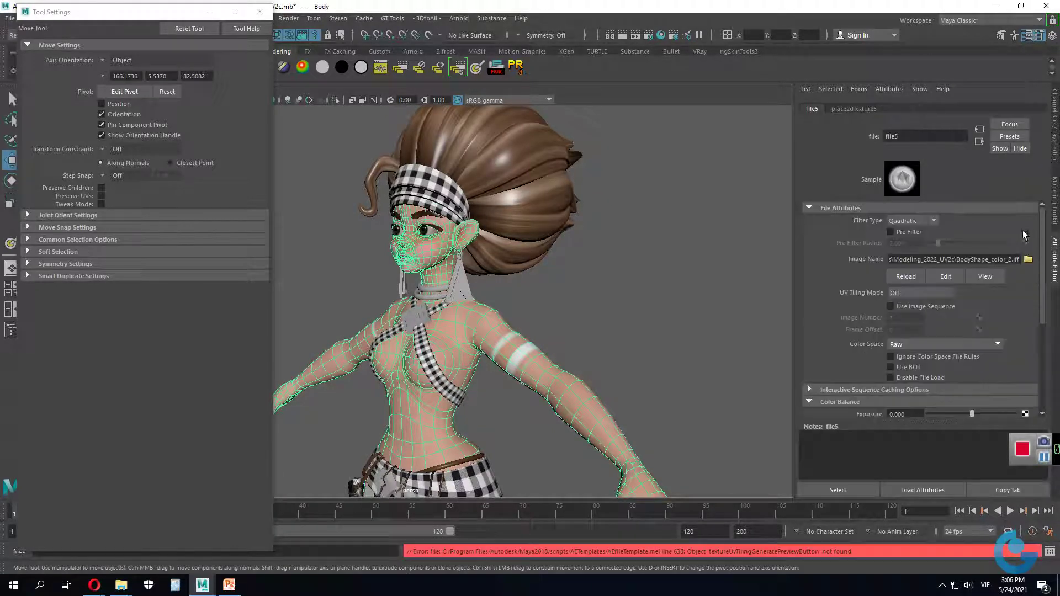
pyautogui.click(991, 273)
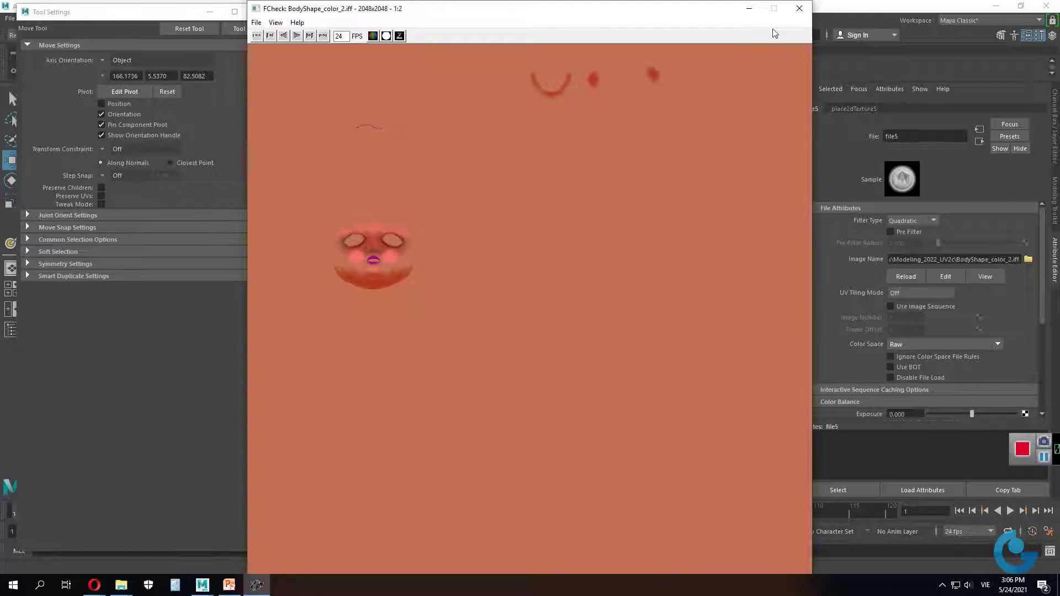
pyautogui.click(799, 9)
# Step: Reselect the Body mesh and return to 3D painting on it
pyautogui.click(620, 291)
pyautogui.moveTo(620, 291)
pyautogui.keyDown('alt'); pyautogui.mouseDown()
pyautogui.moveTo(525, 349)
pyautogui.moveTo(641, 325)
pyautogui.moveTo(510, 337)
pyautogui.moveTo(546, 349)
pyautogui.moveTo(568, 334)
pyautogui.moveTo(331, 248)
pyautogui.mouseUp(); pyautogui.keyUp('alt')
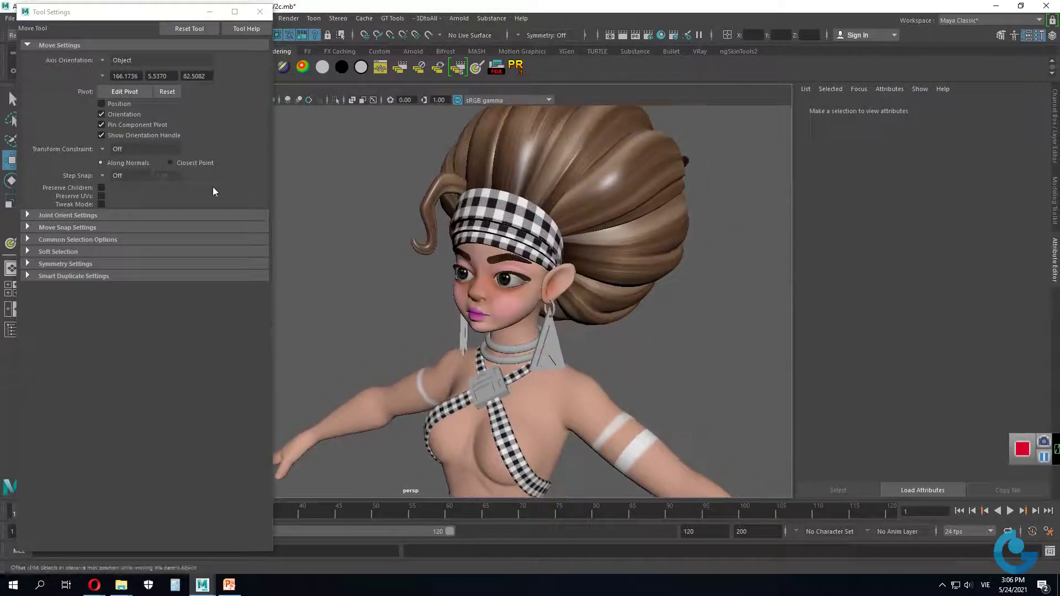
pyautogui.click(513, 313)
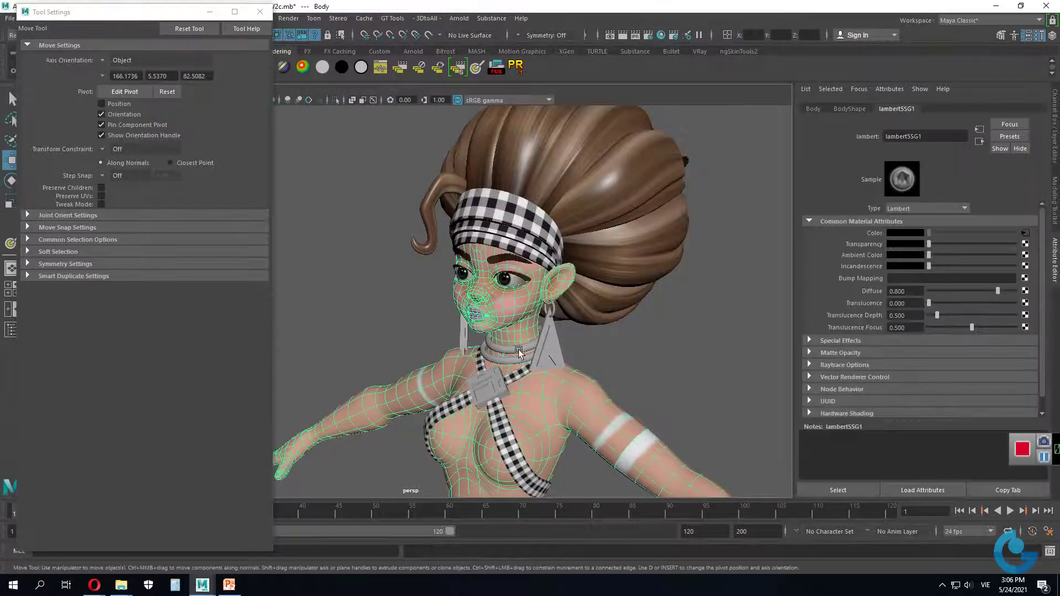
pyautogui.click(10, 243)
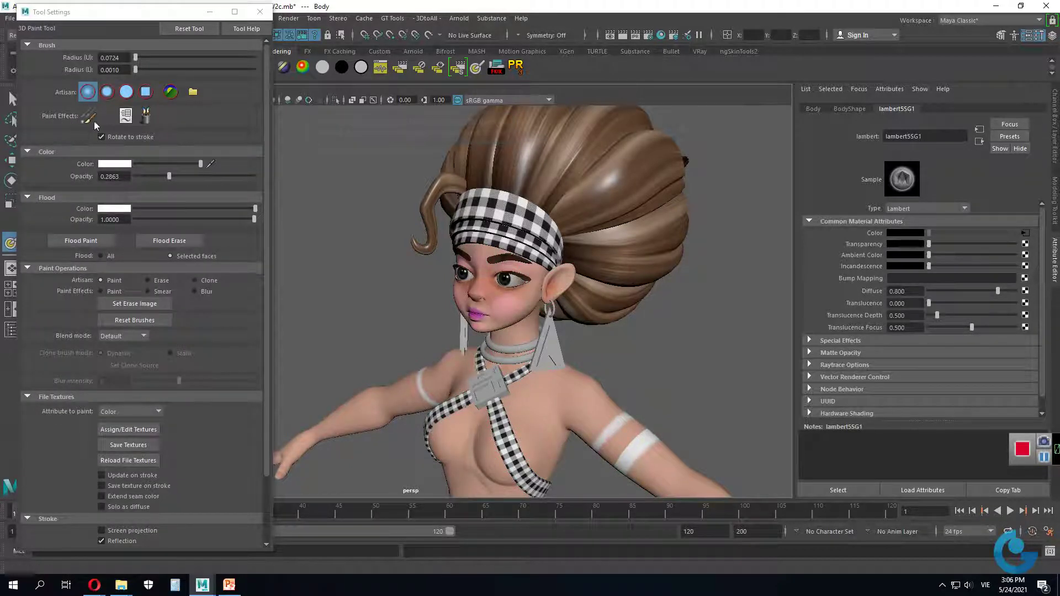
# Step: Load the Blur paint-effects brush from the Content Browser, with Blur settings at scale 0.251
pyautogui.click(146, 117)
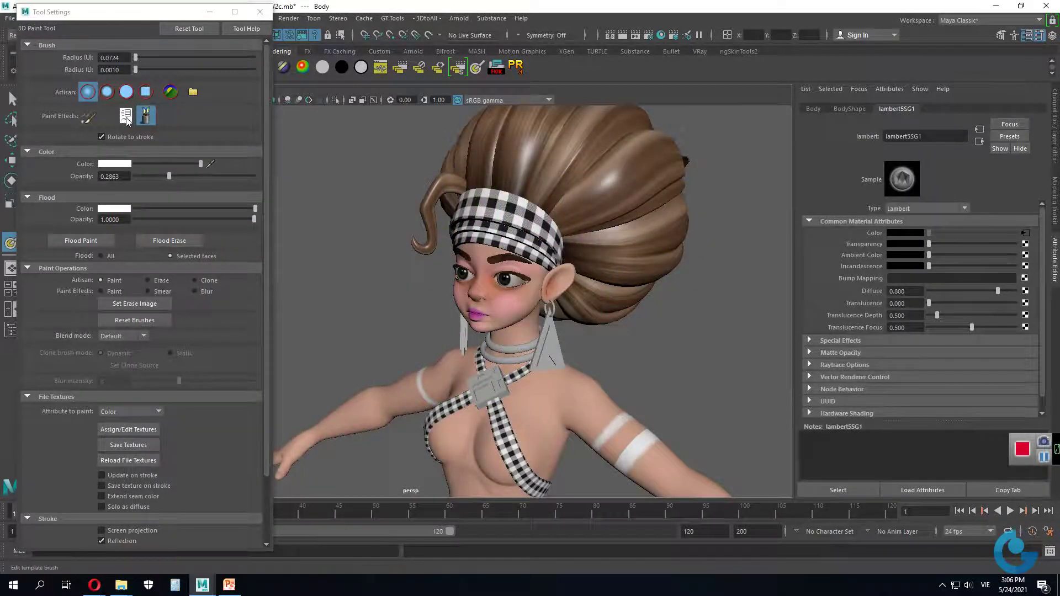
pyautogui.click(125, 118)
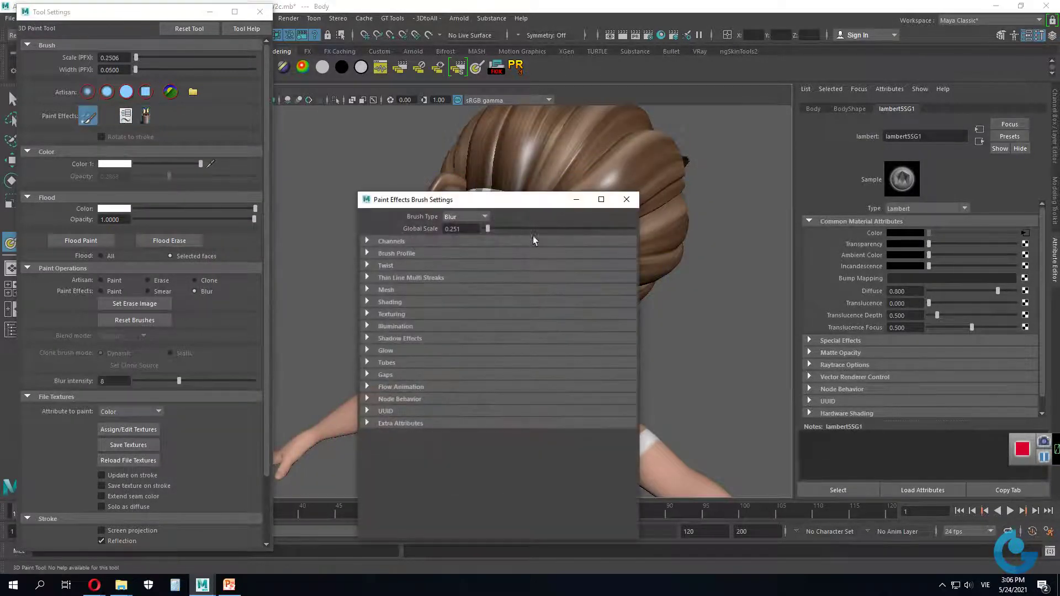
# Step: Review the brush's Twist, Mesh and Shading options, then paint mirrored white arcs on the upper chest
pyautogui.moveTo(532, 209); pyautogui.dragTo(864, 131)
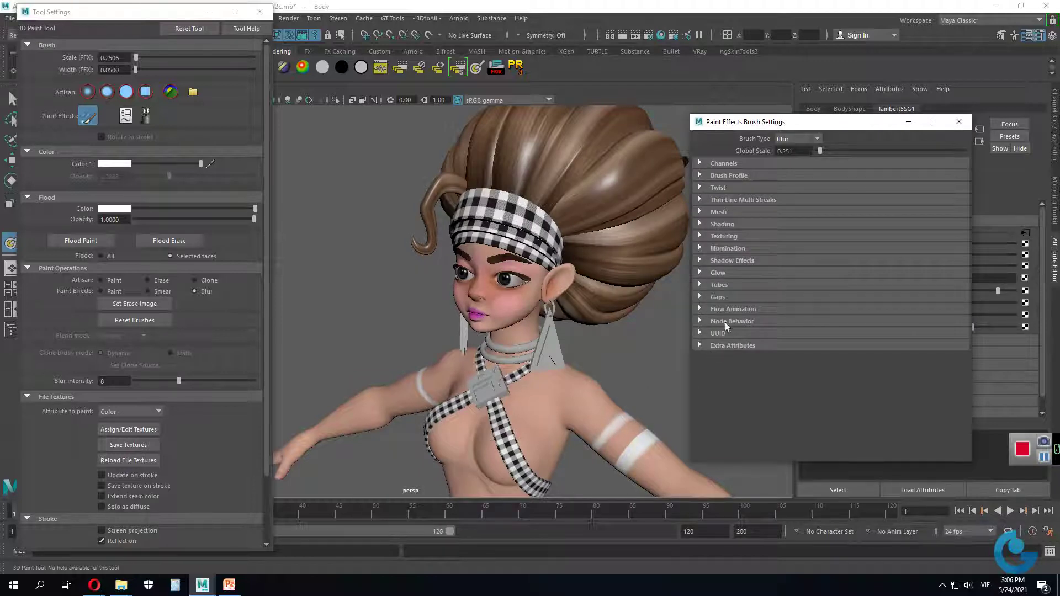
pyautogui.click(700, 188)
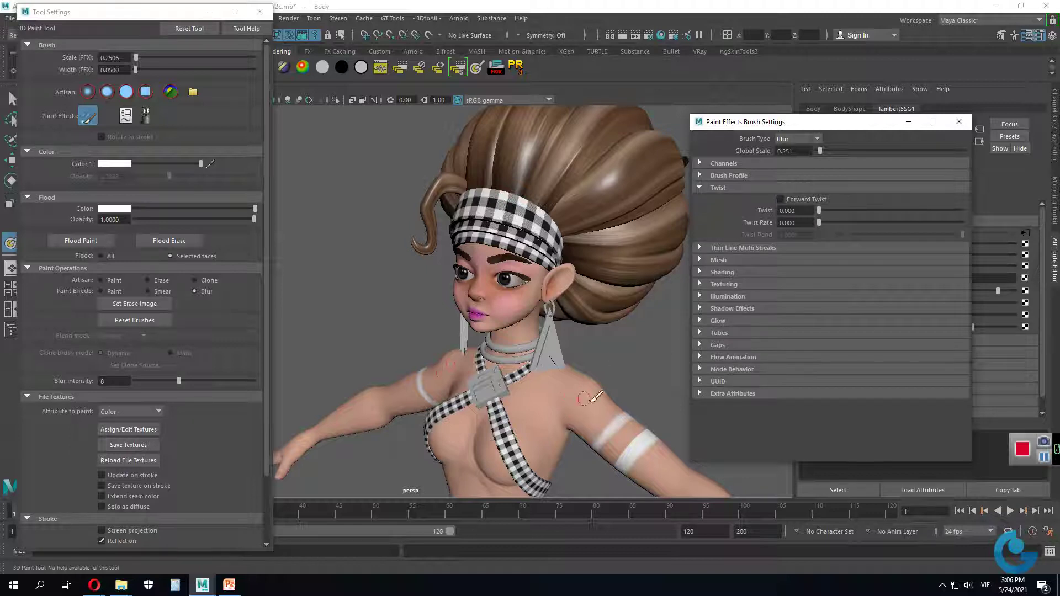
pyautogui.click(701, 261)
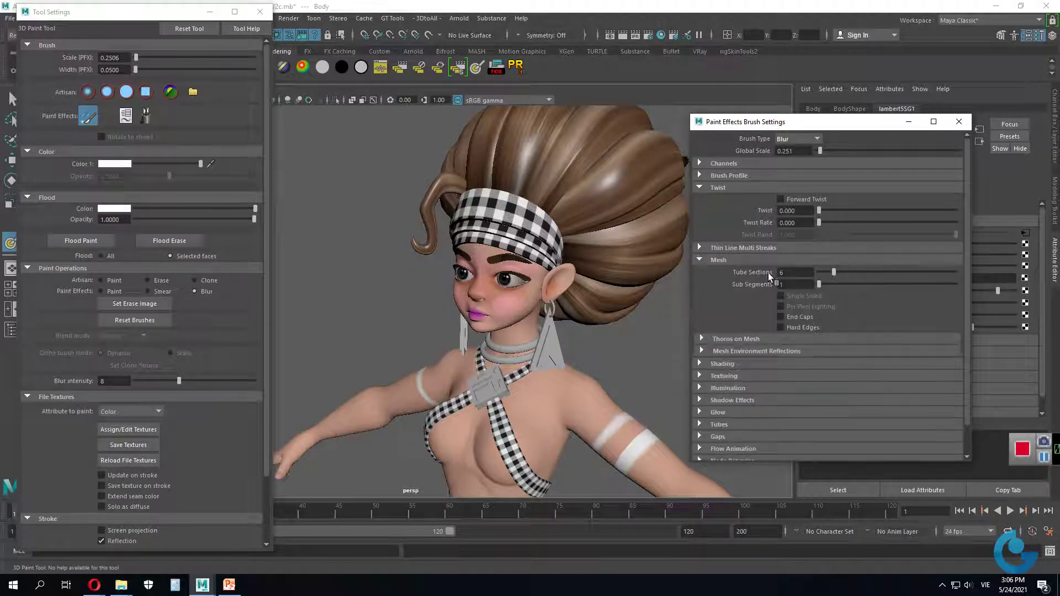
pyautogui.click(700, 364)
pyautogui.scroll(-2, 776, 345)
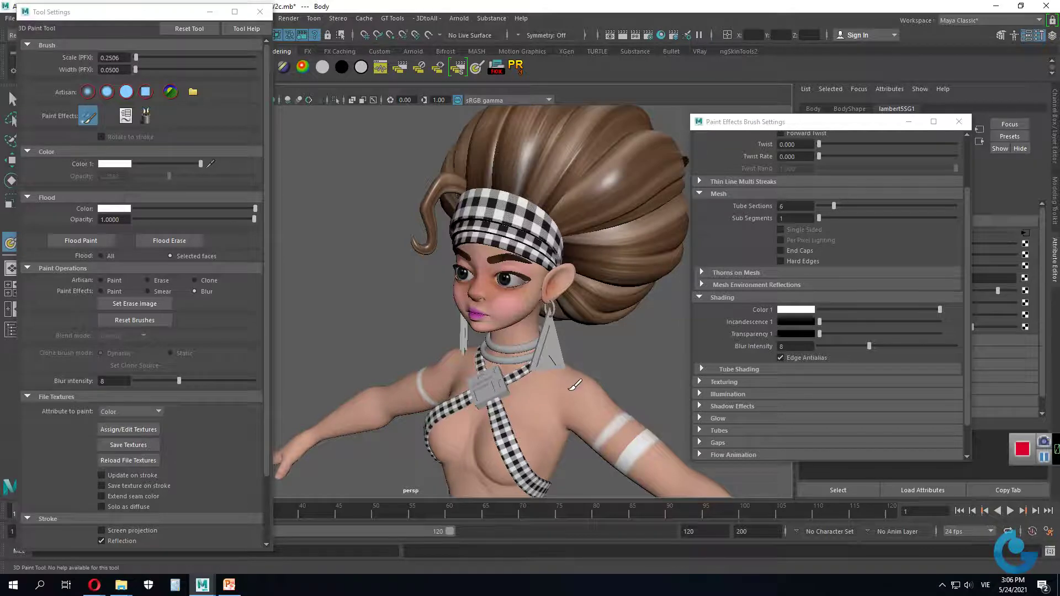
pyautogui.keyDown('alt'); pyautogui.moveTo(549, 414); pyautogui.dragTo(670, 443, button='right'); pyautogui.keyUp('alt')
pyautogui.keyDown('alt'); pyautogui.moveTo(670, 443); pyautogui.dragTo(584, 313); pyautogui.keyUp('alt')
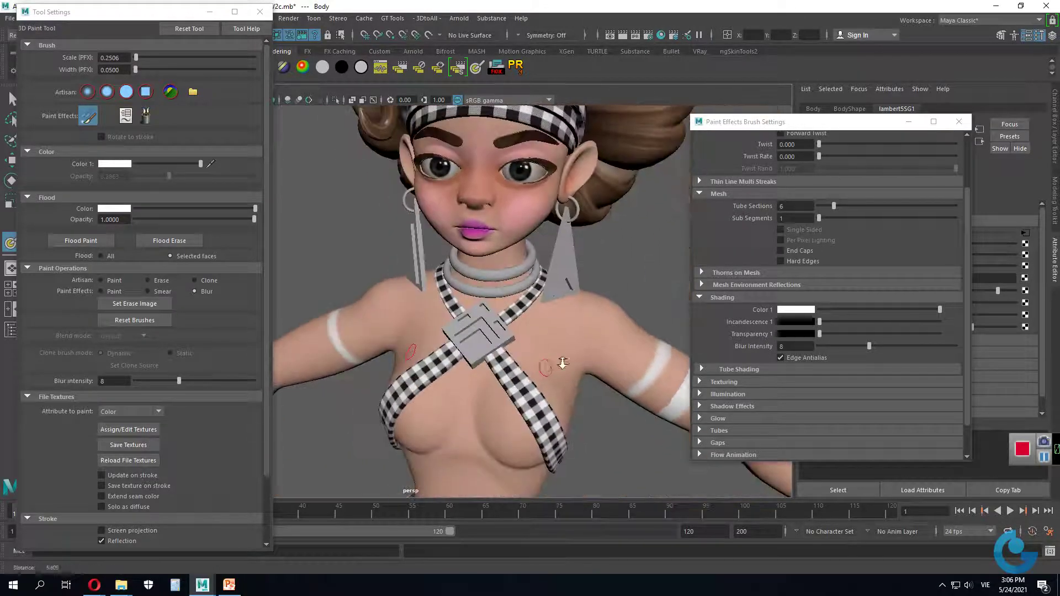
pyautogui.keyDown('alt'); pyautogui.moveTo(584, 313); pyautogui.dragTo(577, 367, button='right'); pyautogui.keyUp('alt')
pyautogui.click(115, 280)
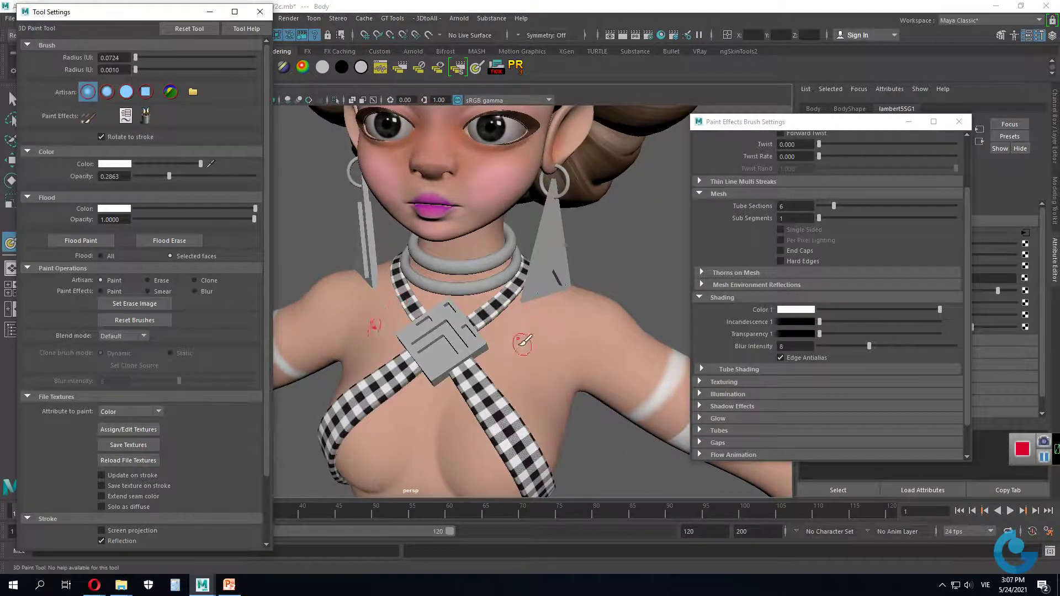
pyautogui.moveTo(517, 339); pyautogui.dragTo(566, 327)
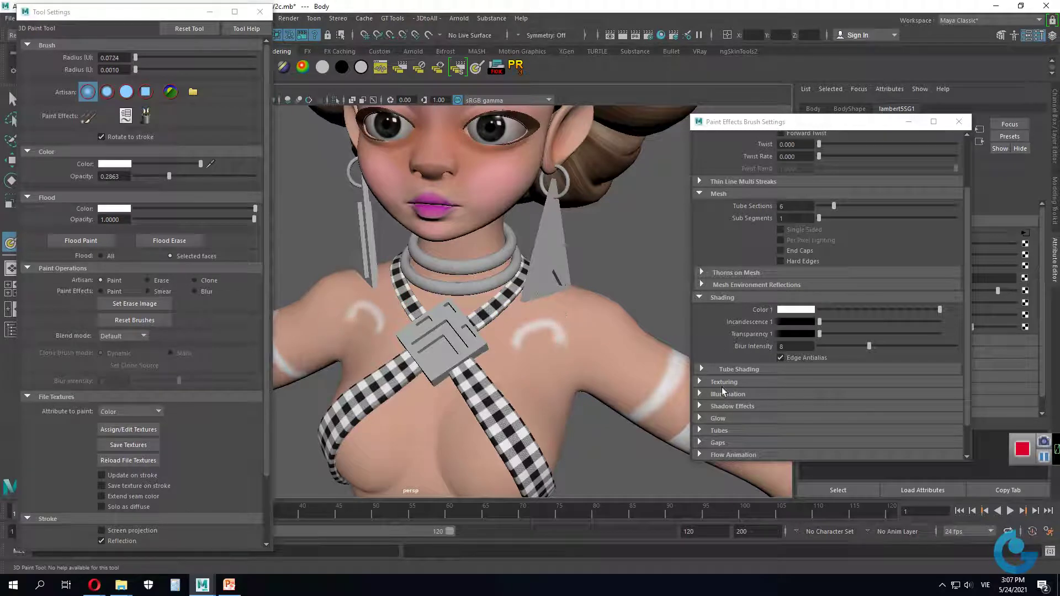
# Step: Enable Texturing Map Color on the brush and paint a white dab below the right arc
pyautogui.keyDown('alt'); pyautogui.moveTo(629, 375); pyautogui.dragTo(605, 369); pyautogui.keyUp('alt')
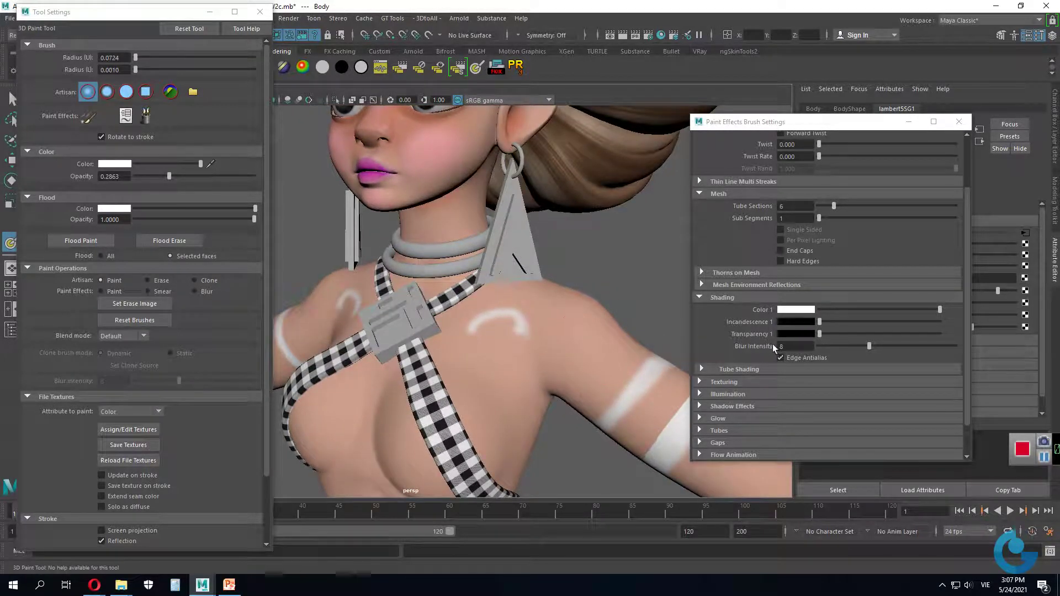
pyautogui.click(700, 381)
pyautogui.scroll(-3, 833, 389)
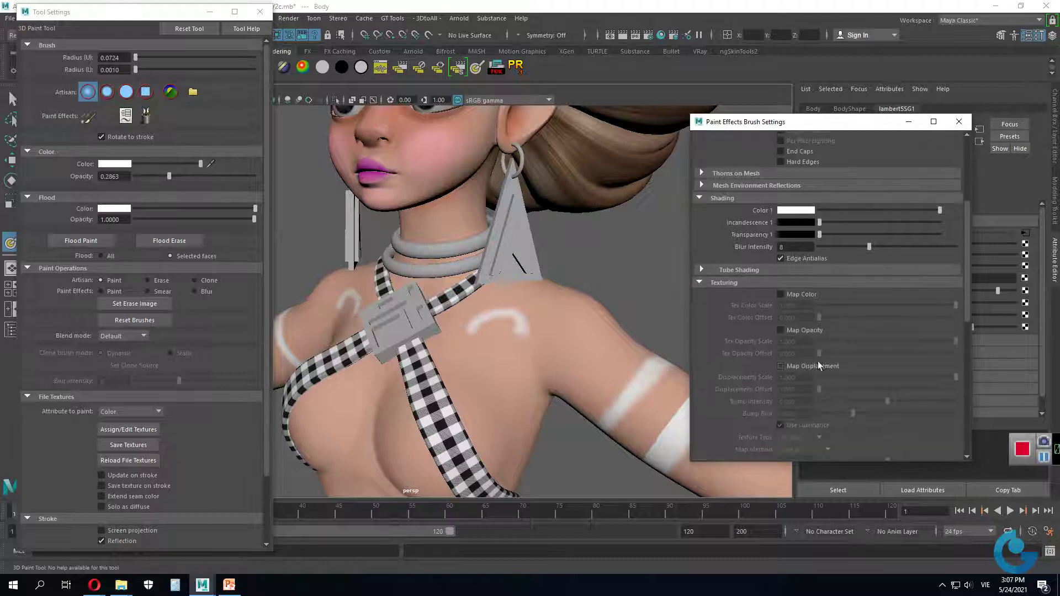
pyautogui.click(780, 294)
pyautogui.scroll(-2, 843, 346)
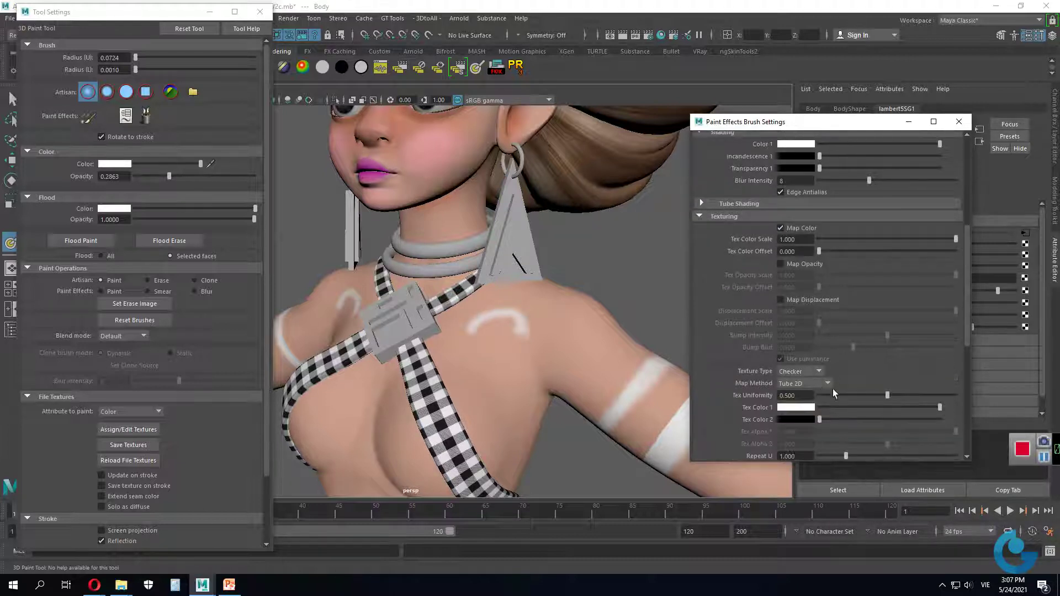
pyautogui.moveTo(485, 380); pyautogui.dragTo(516, 364)
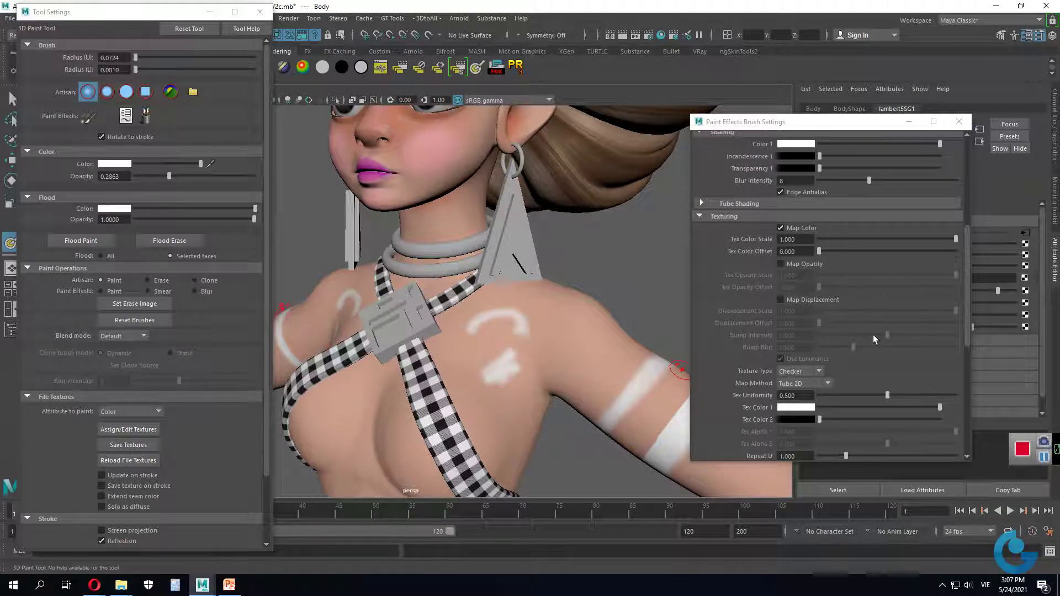
# Step: Blur the white chest mark with the effects brush, then repaint a white stroke in Artisan mode
pyautogui.click(87, 119)
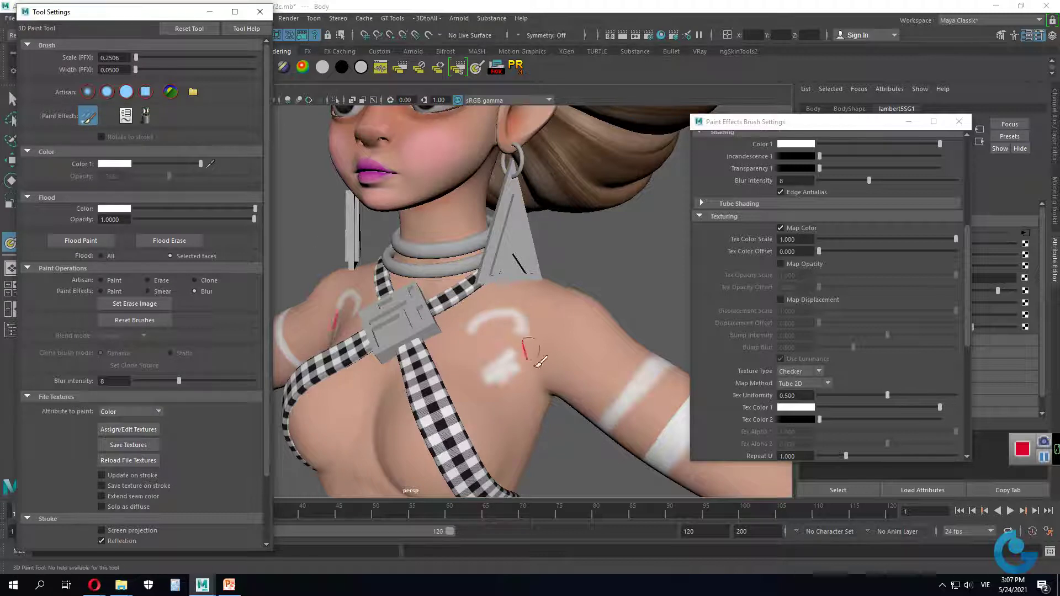
pyautogui.moveTo(533, 350); pyautogui.dragTo(494, 380)
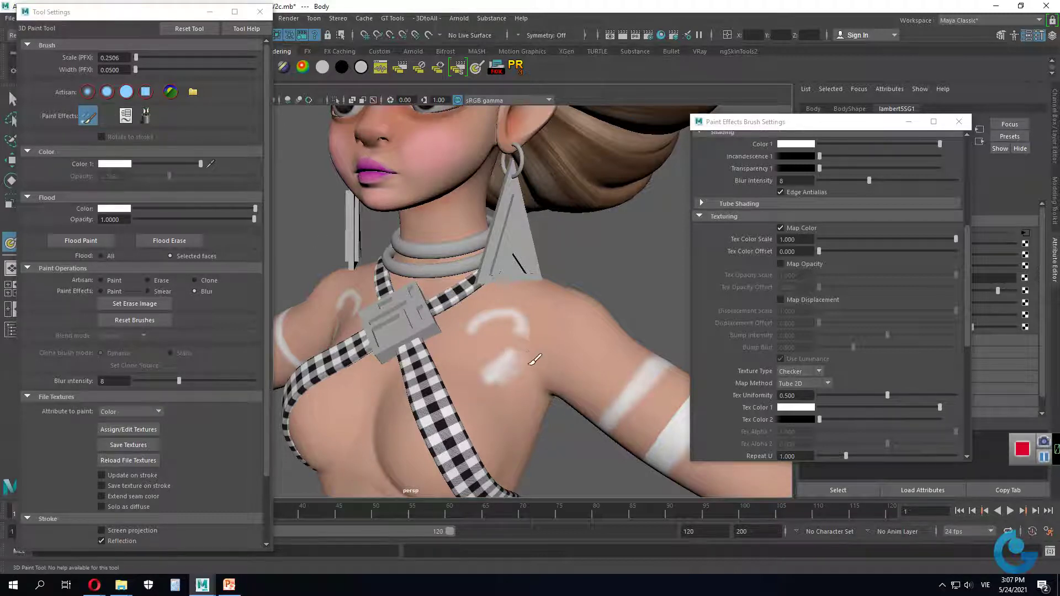
pyautogui.click(101, 280)
pyautogui.moveTo(519, 348)
pyautogui.mouseDown()
pyautogui.moveTo(500, 376)
pyautogui.moveTo(516, 376)
pyautogui.mouseUp()
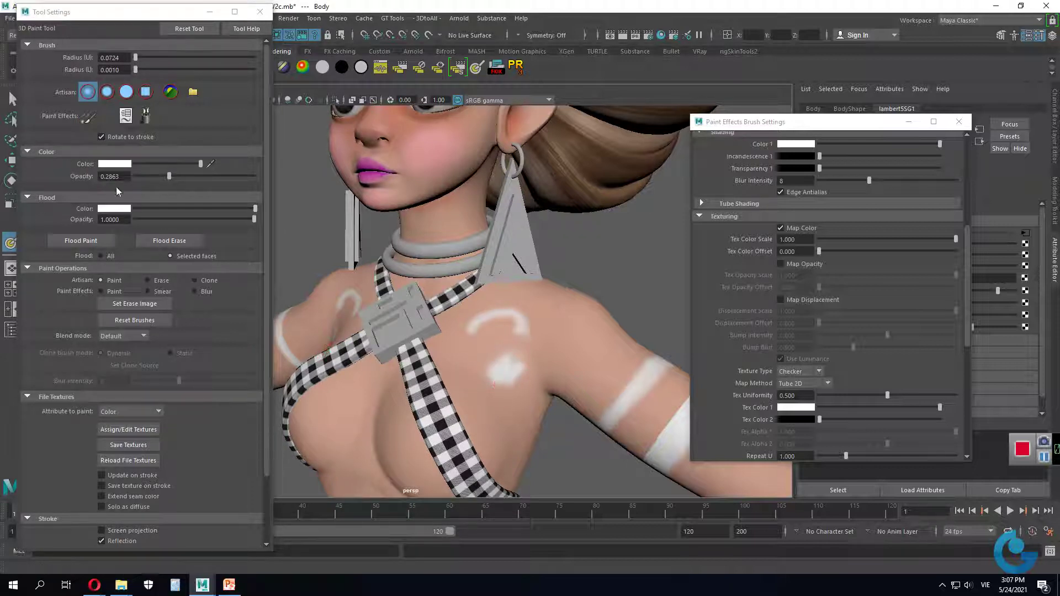
# Step: Toggle between the Blur effects brush and Artisan painting, ending on Artisan at opacity 0.2863
pyautogui.click(87, 117)
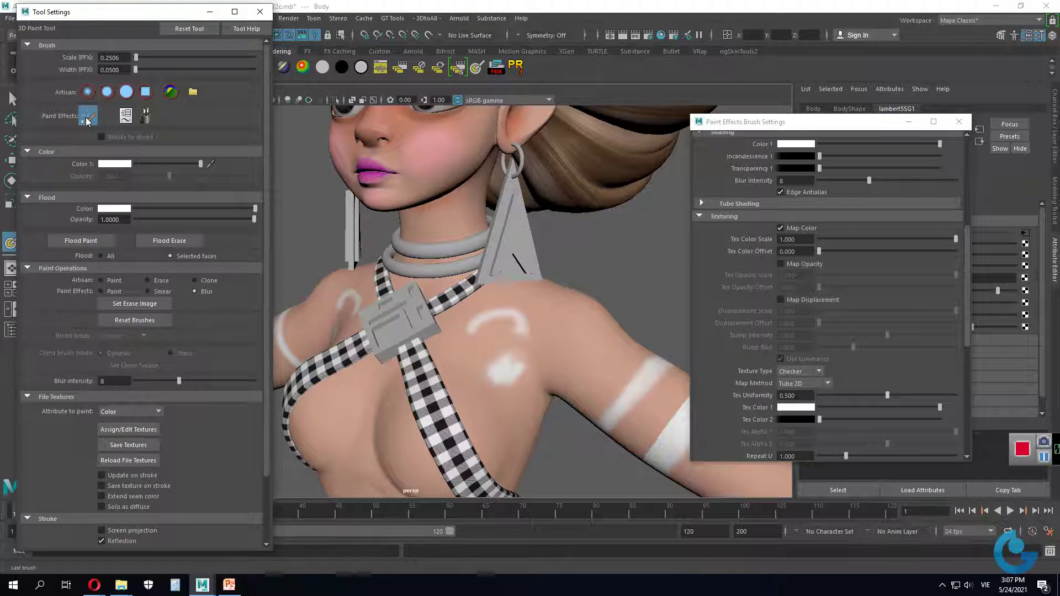
pyautogui.click(114, 281)
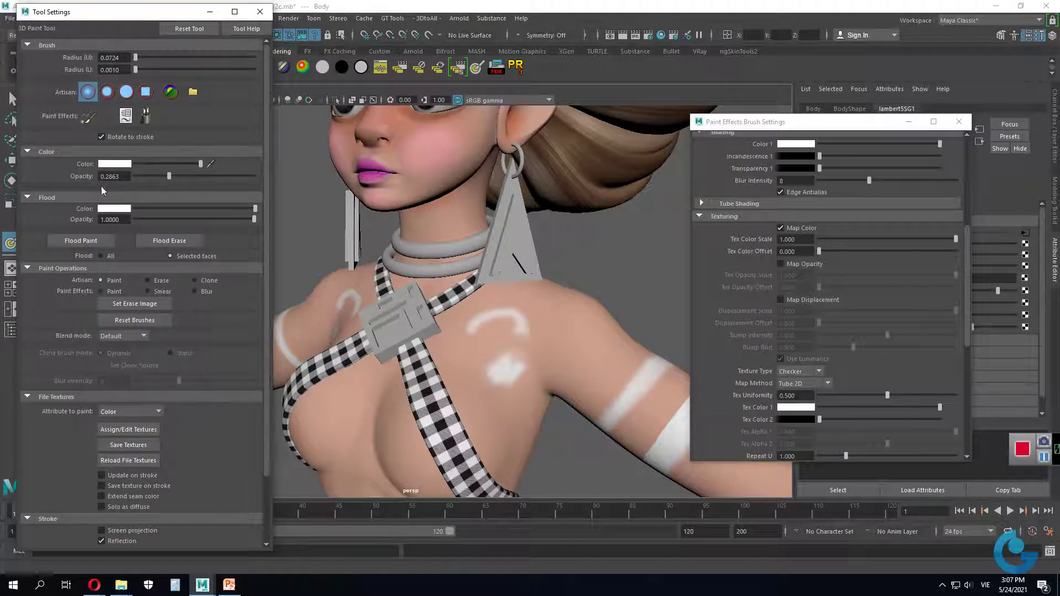
pyautogui.click(88, 117)
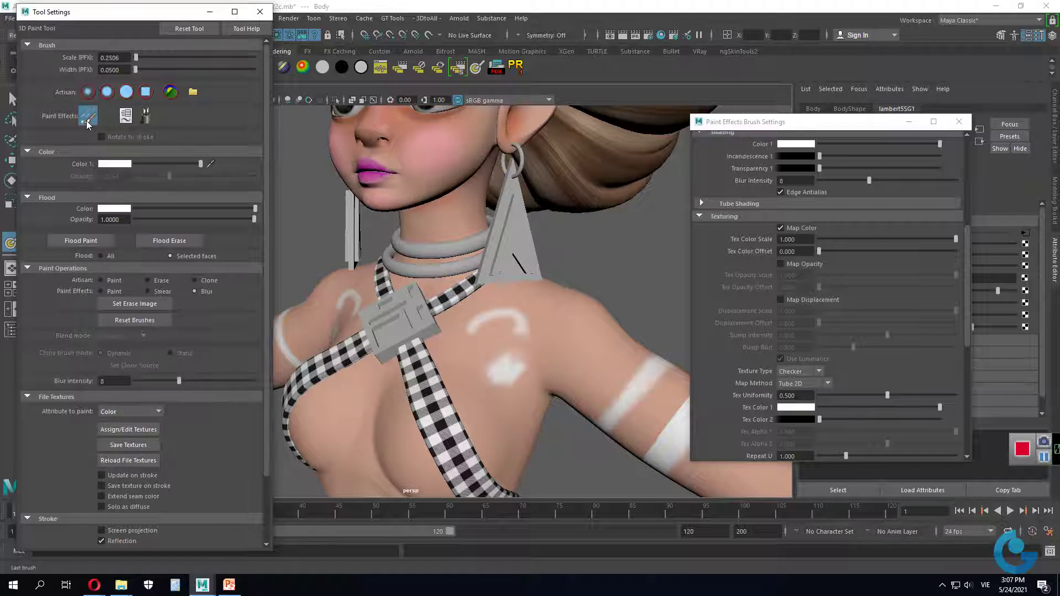
pyautogui.click(132, 117)
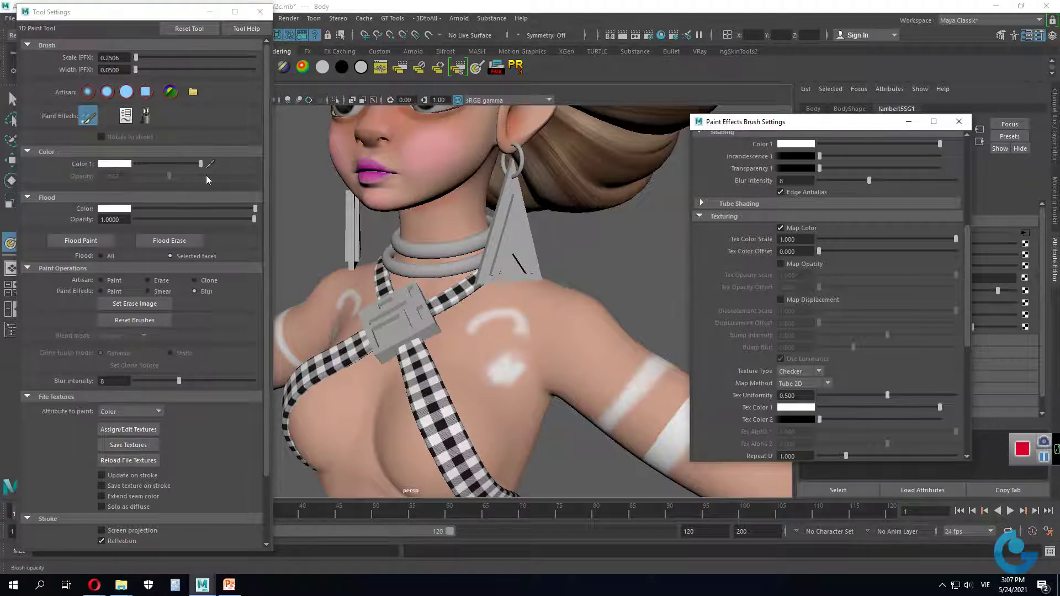
pyautogui.click(110, 282)
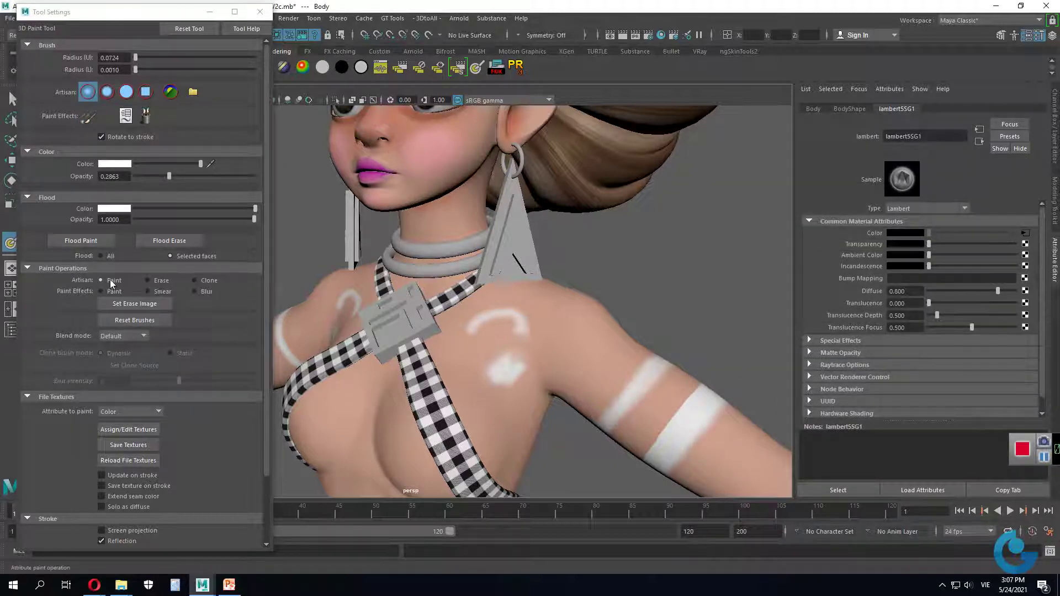
# Step: Change the effects brush from Blur to a black Paint type at scale 1.0, with its settings shown
pyautogui.click(89, 117)
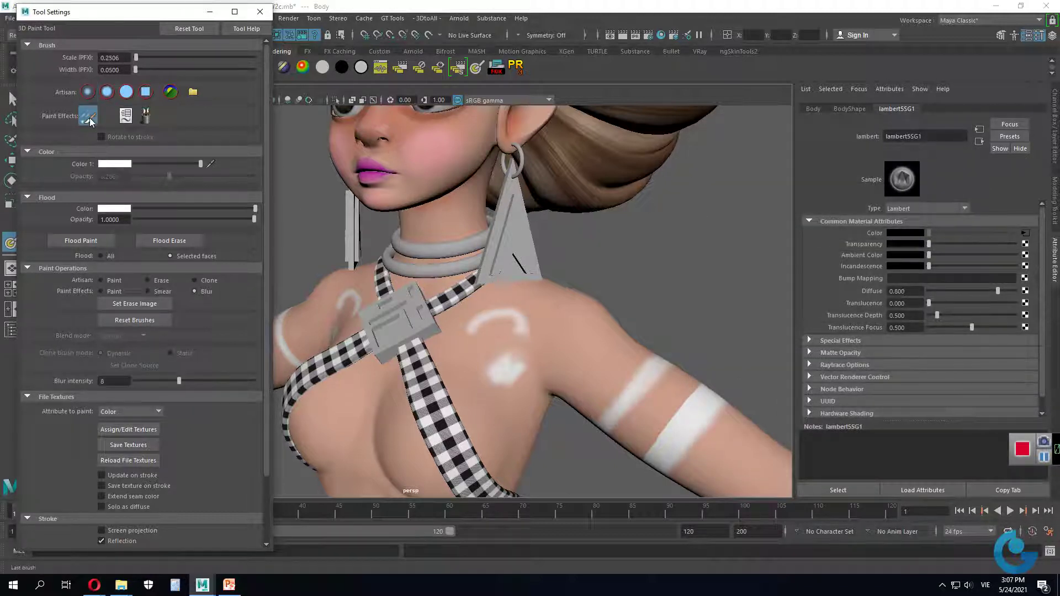
pyautogui.click(111, 281)
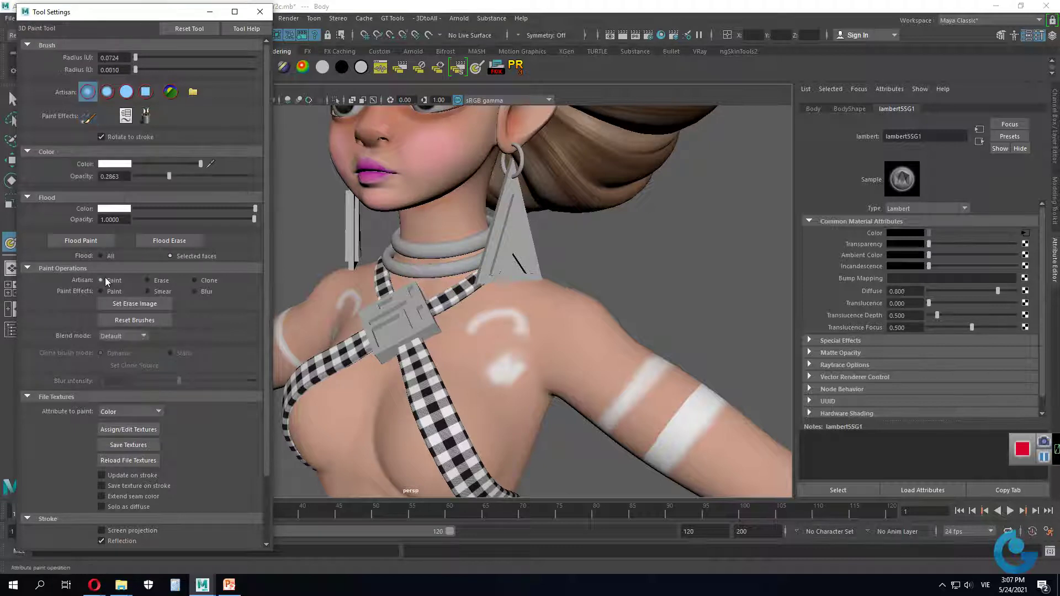
pyautogui.click(129, 117)
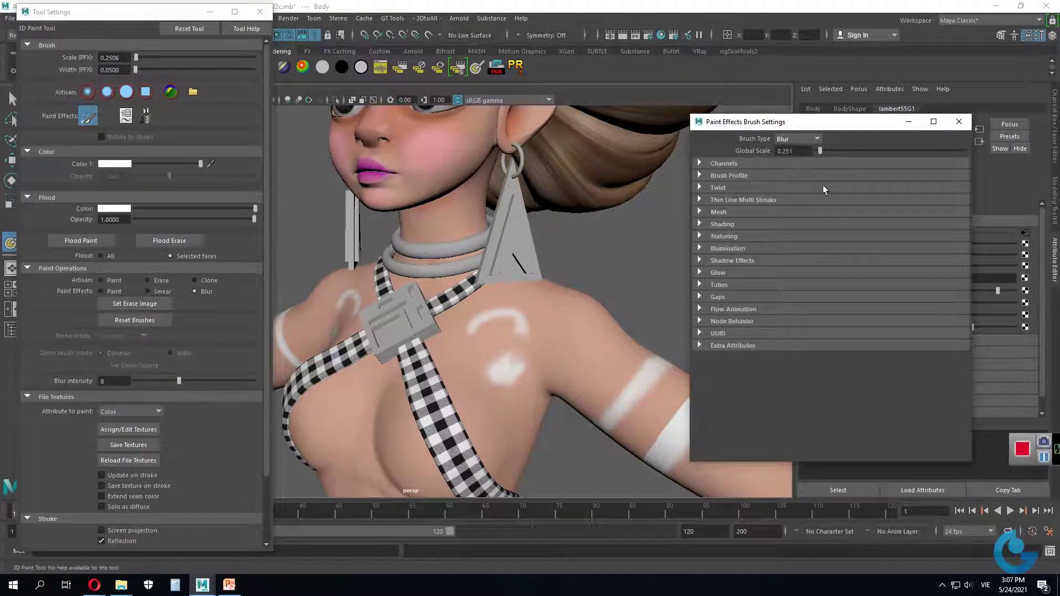
pyautogui.click(959, 121)
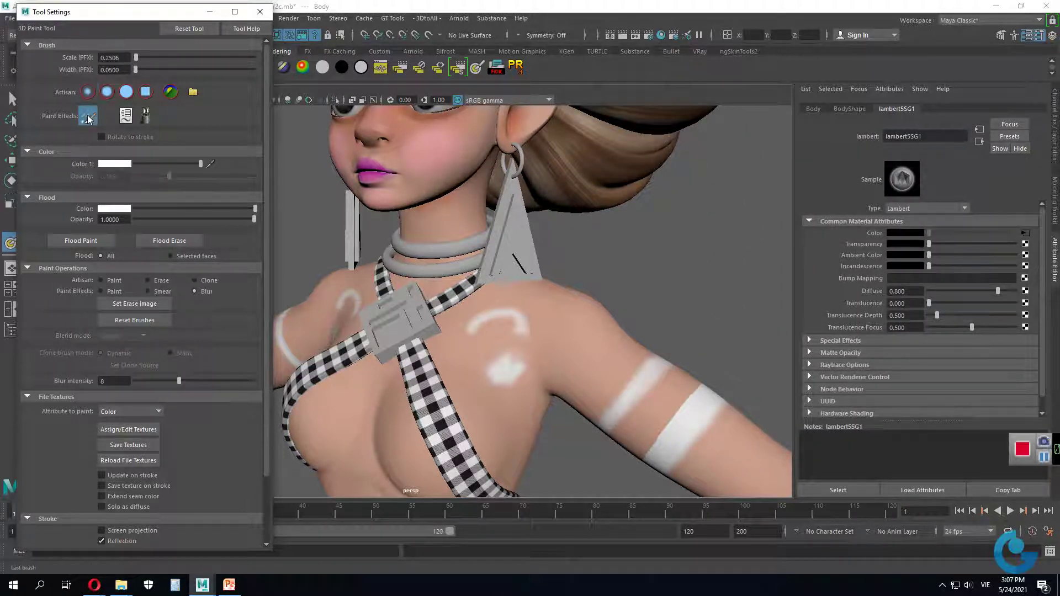
pyautogui.click(101, 279)
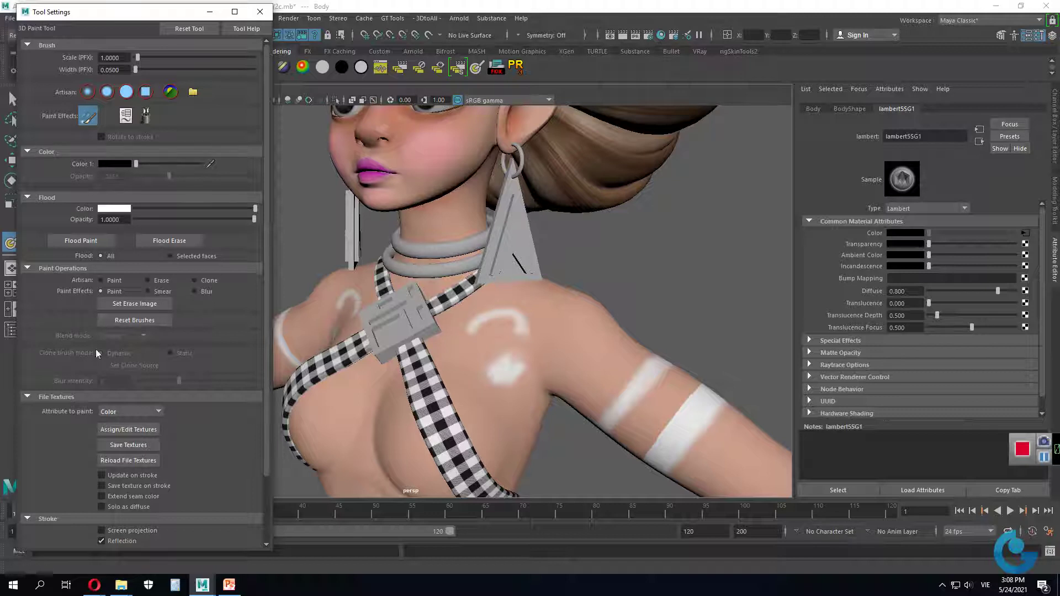
pyautogui.click(125, 116)
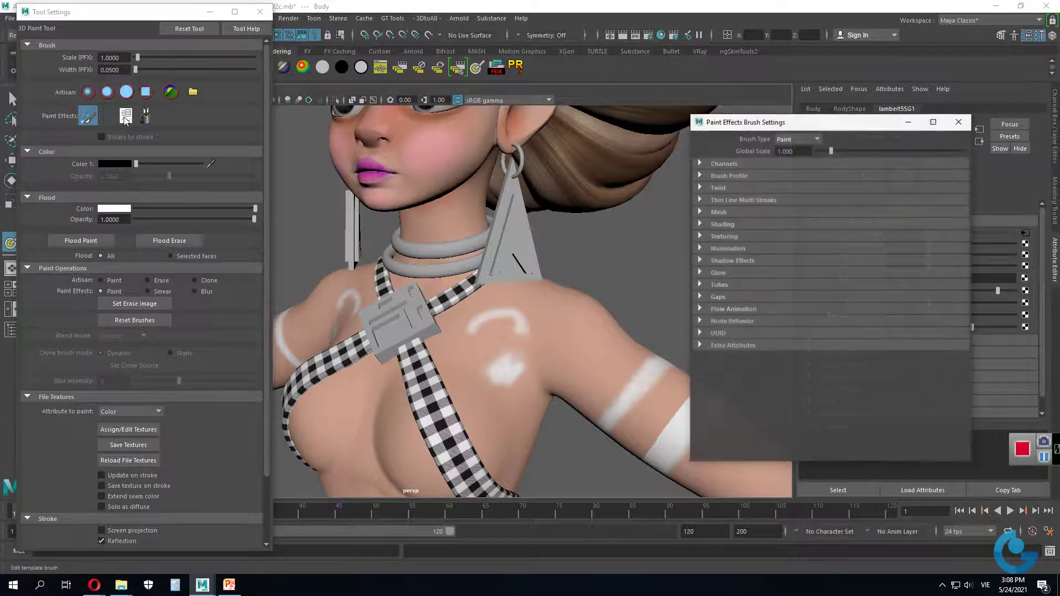
# Step: Browse the glow and fake-shadow settings, paint black over the shoulder marks, then undo it
pyautogui.click(703, 273)
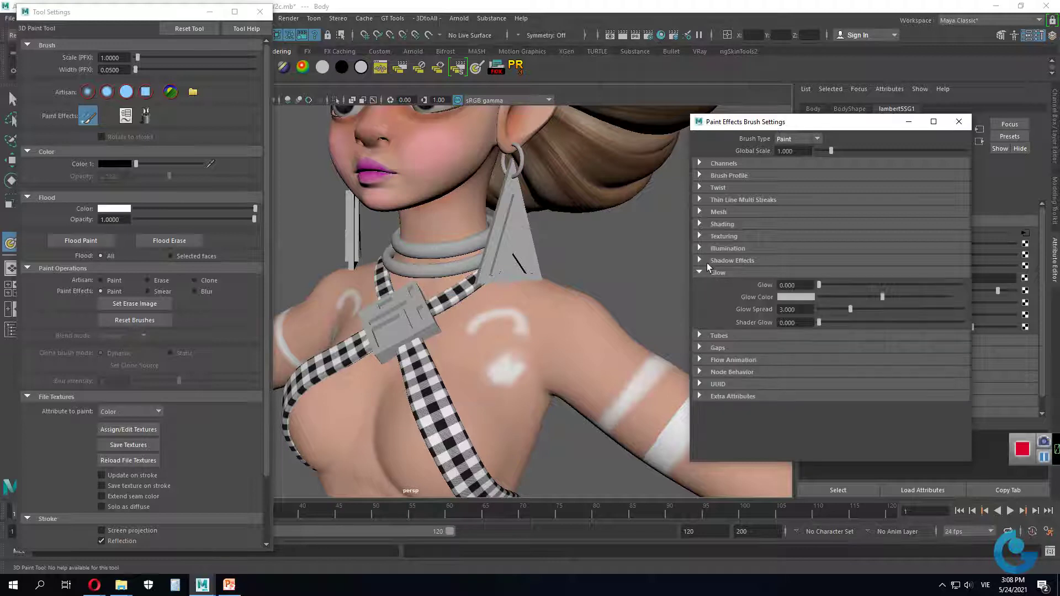
pyautogui.click(701, 260)
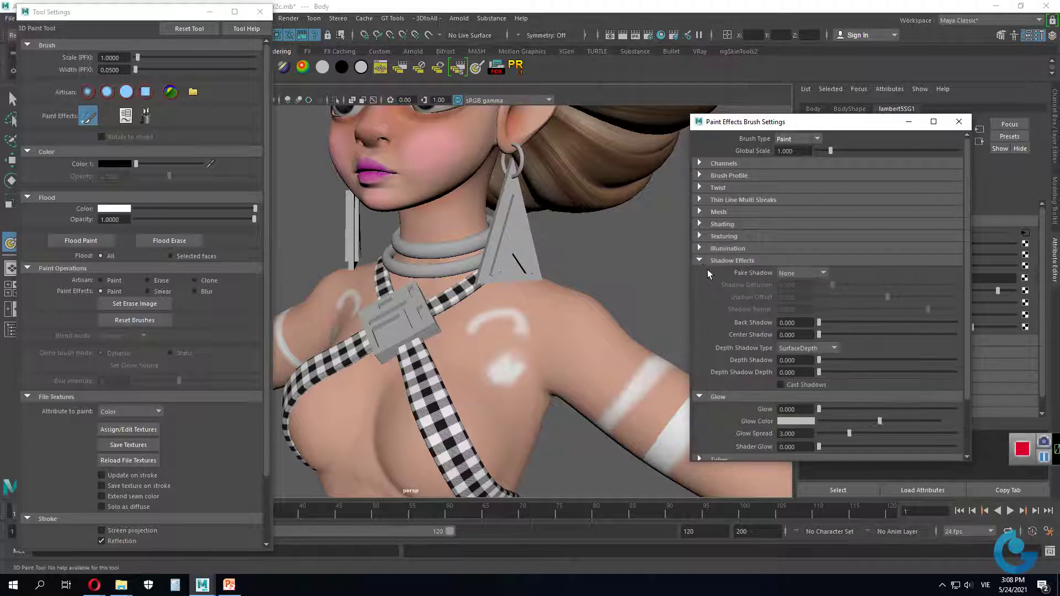
pyautogui.click(821, 273)
pyautogui.moveTo(522, 315); pyautogui.dragTo(512, 376)
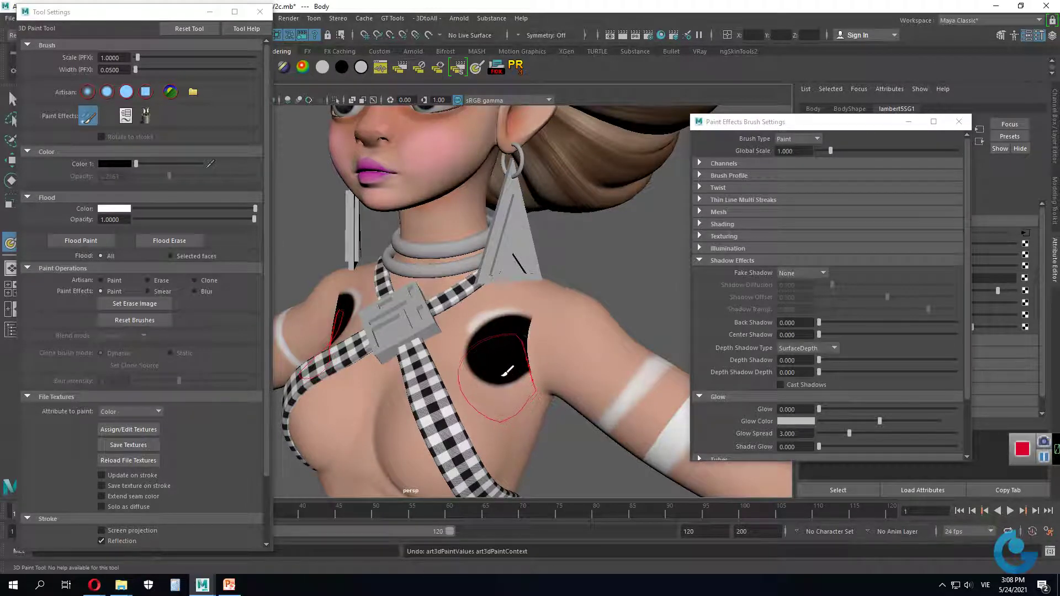
pyautogui.hotkey('ctrl', 'z')
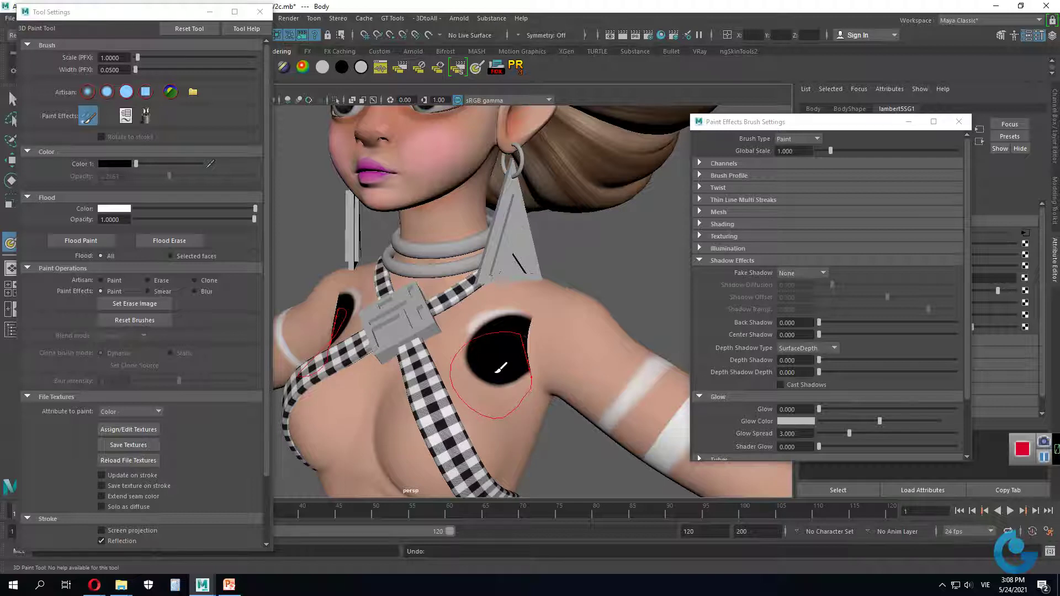
pyautogui.hotkey('ctrl', 'z')
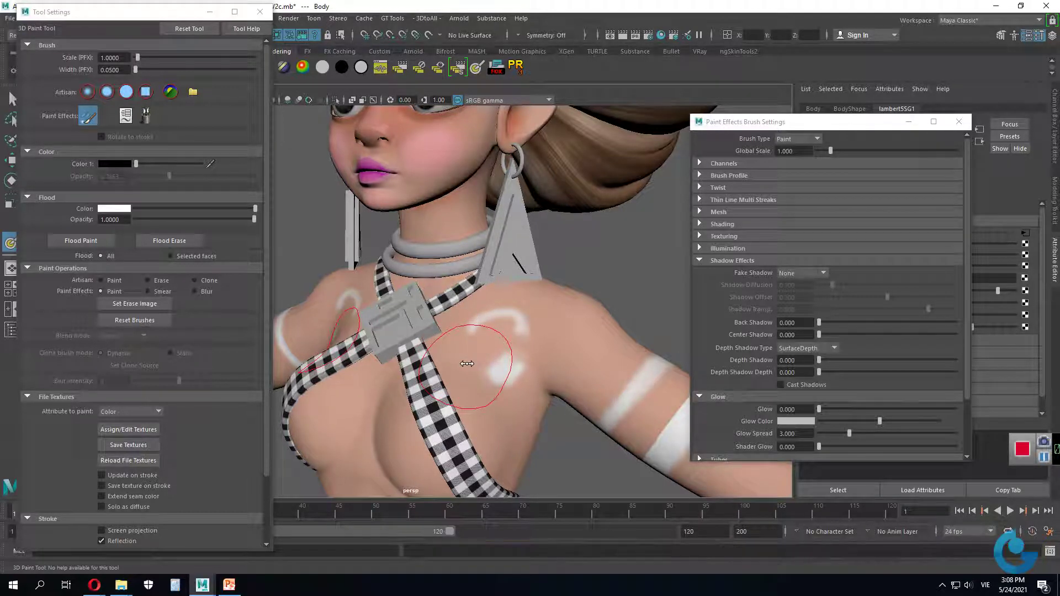
# Step: Shrink the brush and undo the remaining black hook stroke on the chest
pyautogui.press('b')
pyautogui.moveTo(470, 359)
pyautogui.mouseDown()
pyautogui.moveTo(398, 374)
pyautogui.moveTo(500, 347)
pyautogui.moveTo(479, 373)
pyautogui.mouseUp()
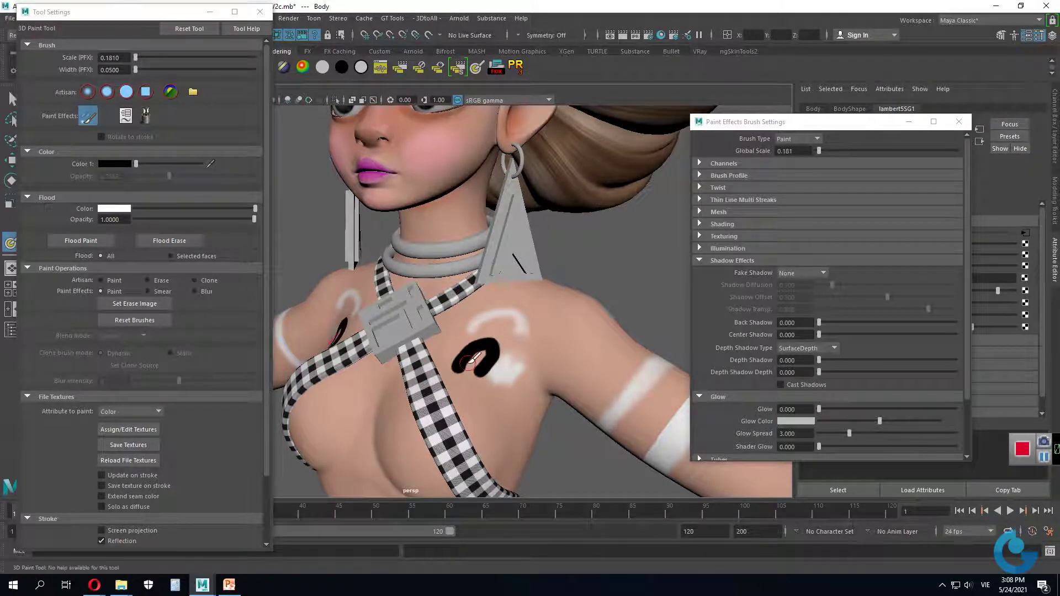
pyautogui.hotkey('ctrl', 'z')
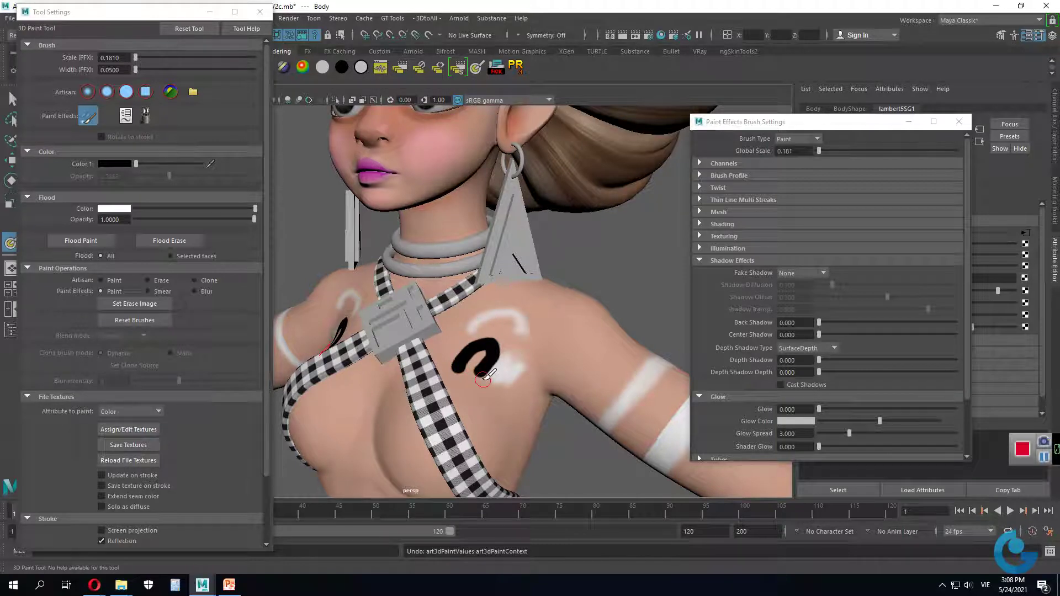
pyautogui.hotkey('ctrl', 'z')
pyautogui.hotkey('ctrl', 'z')
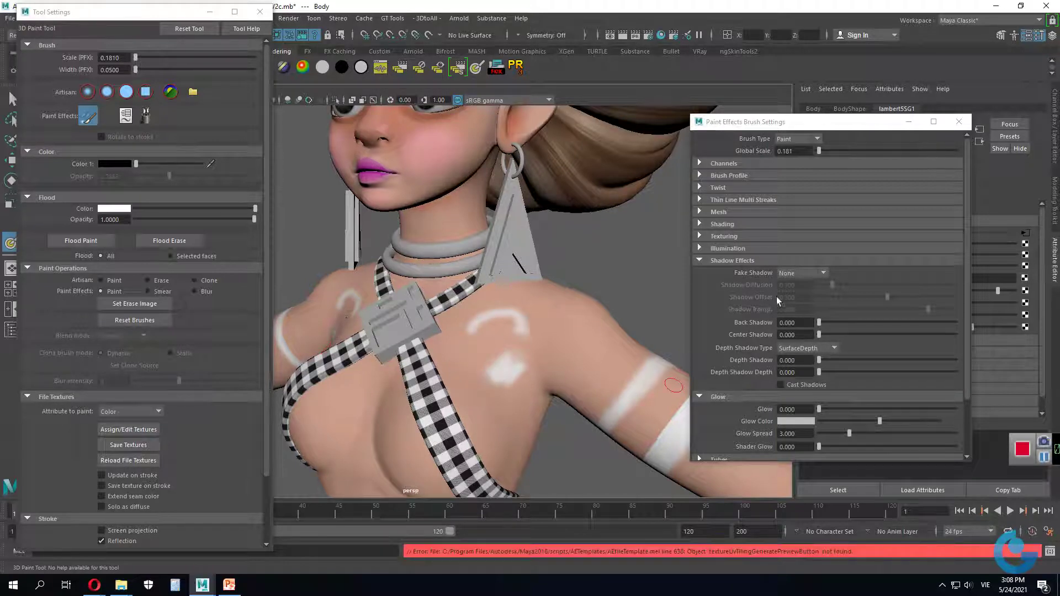
# Step: Paint checker-patterned strokes across the chest using the brush's Texturing settings
pyautogui.click(699, 237)
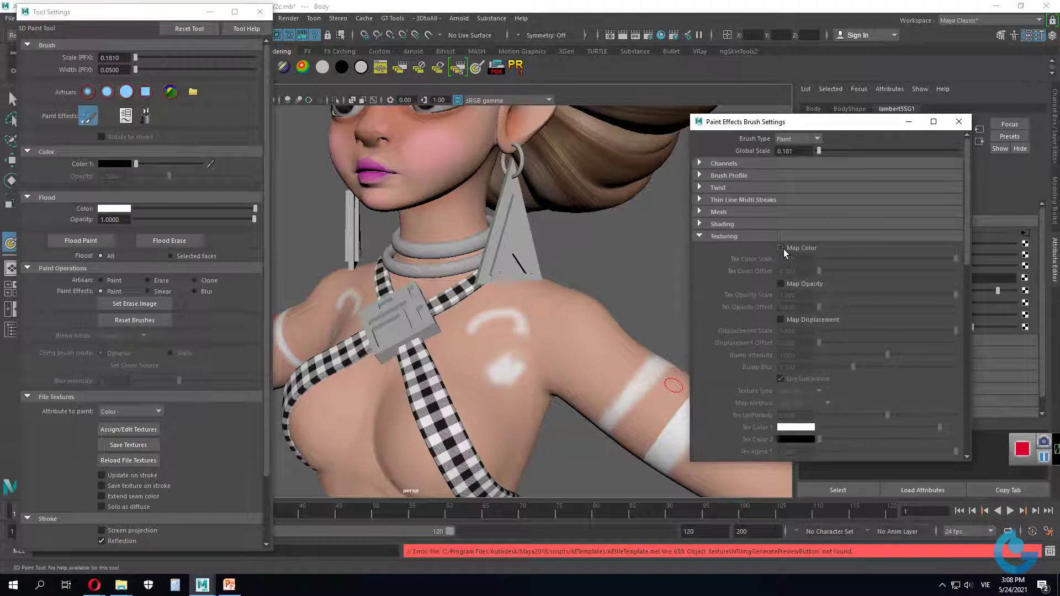
pyautogui.scroll(-3, 850, 318)
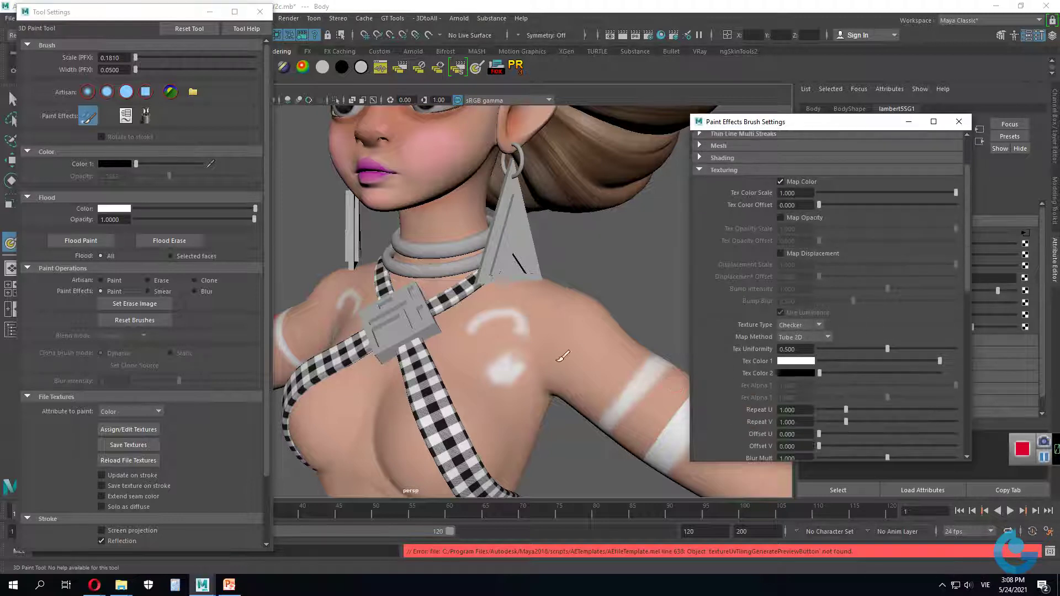
pyautogui.moveTo(487, 341)
pyautogui.mouseDown()
pyautogui.moveTo(449, 366)
pyautogui.moveTo(533, 357)
pyautogui.mouseUp()
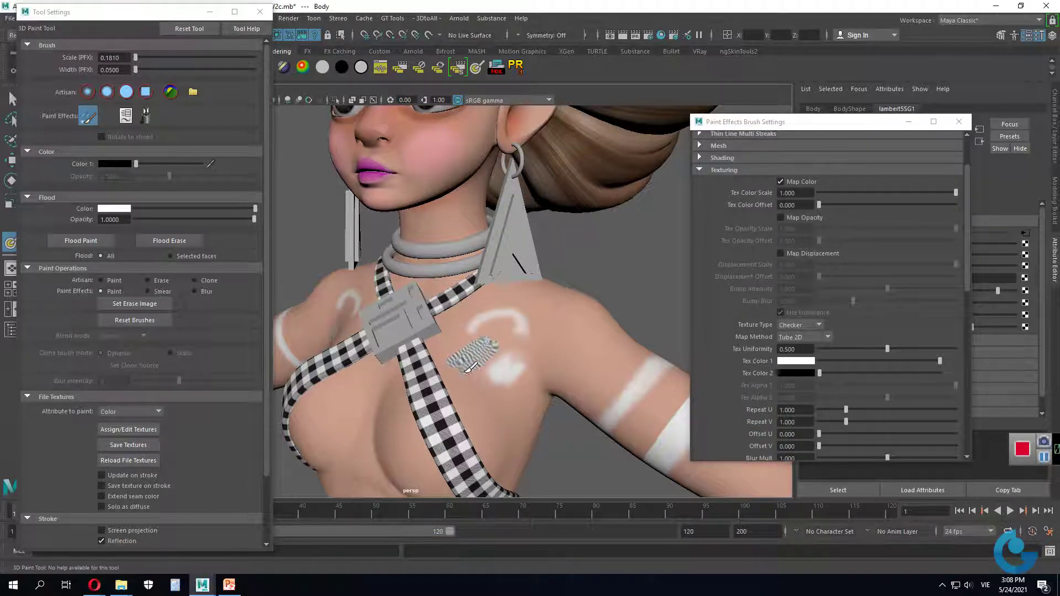
pyautogui.moveTo(136, 164); pyautogui.dragTo(200, 164)
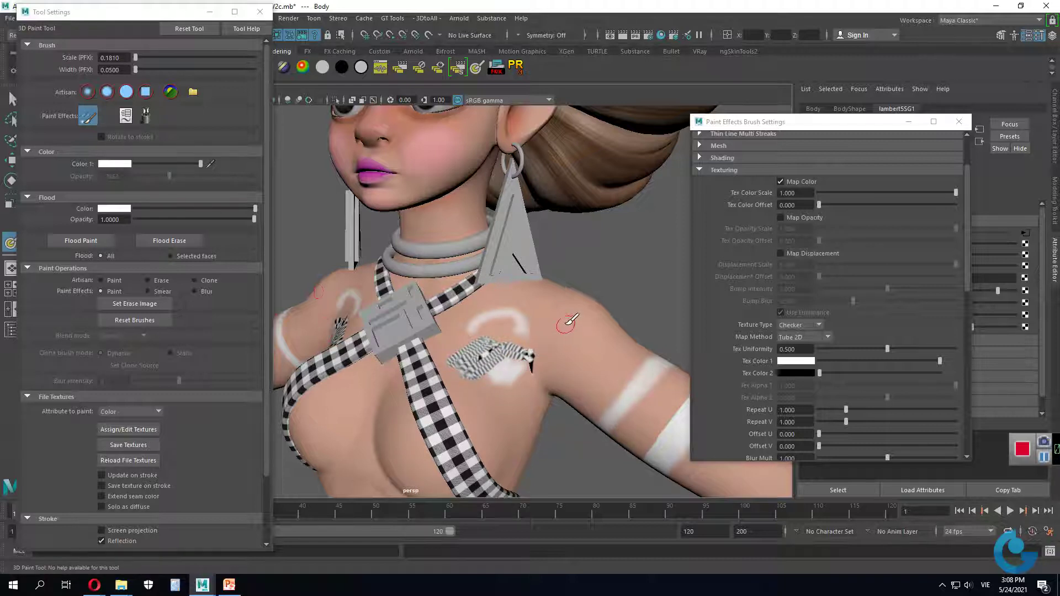
# Step: Try Full View texture mapping on shoulder and upper-arm strokes, then undo those strokes
pyautogui.click(828, 338)
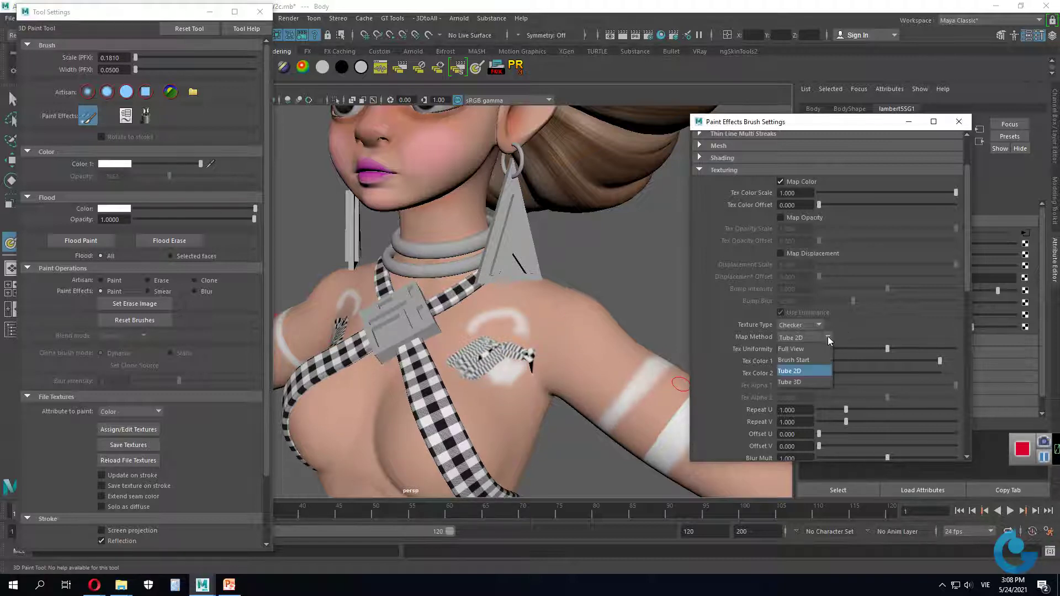
pyautogui.click(803, 349)
pyautogui.moveTo(549, 330); pyautogui.dragTo(635, 359)
pyautogui.moveTo(682, 408)
pyautogui.mouseDown()
pyautogui.moveTo(489, 331)
pyautogui.moveTo(567, 356)
pyautogui.mouseUp()
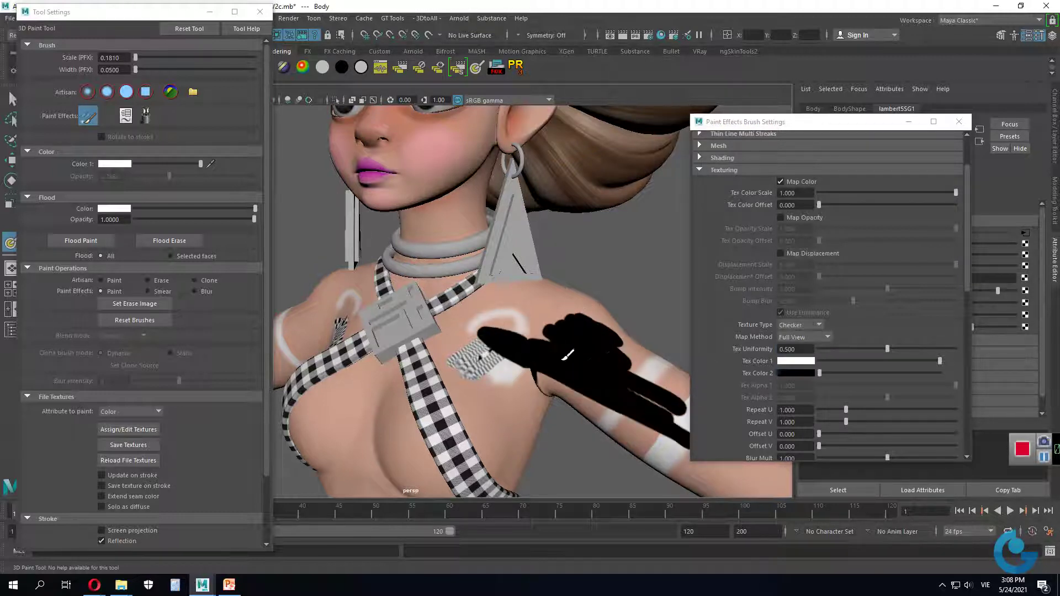
pyautogui.hotkey('ctrl', 'z')
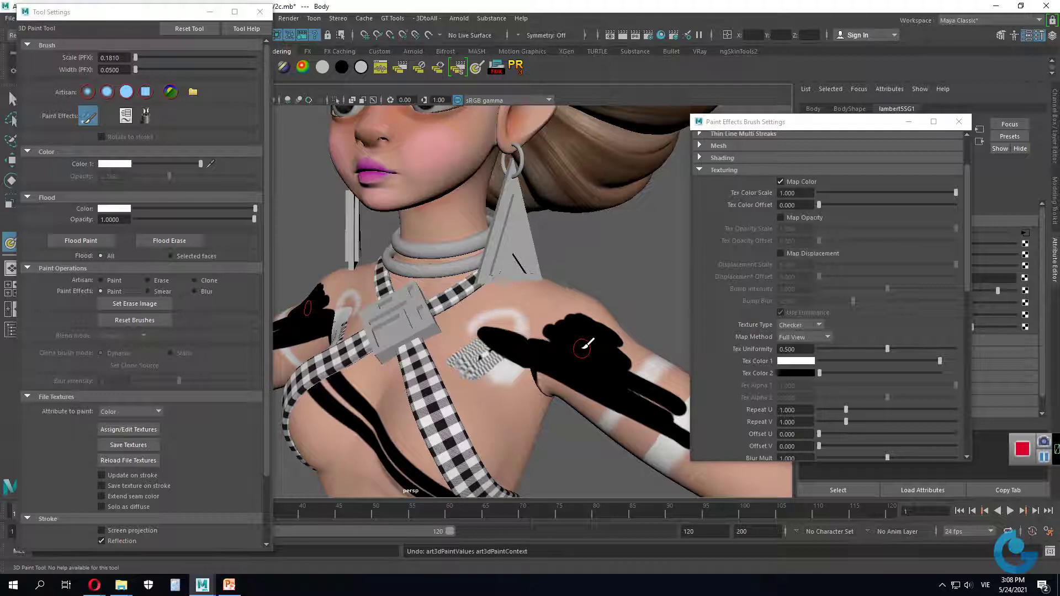
pyautogui.hotkey('ctrl', 'z')
pyautogui.hotkey('ctrl', 'z')
pyautogui.hotkey('ctrl', 'z')
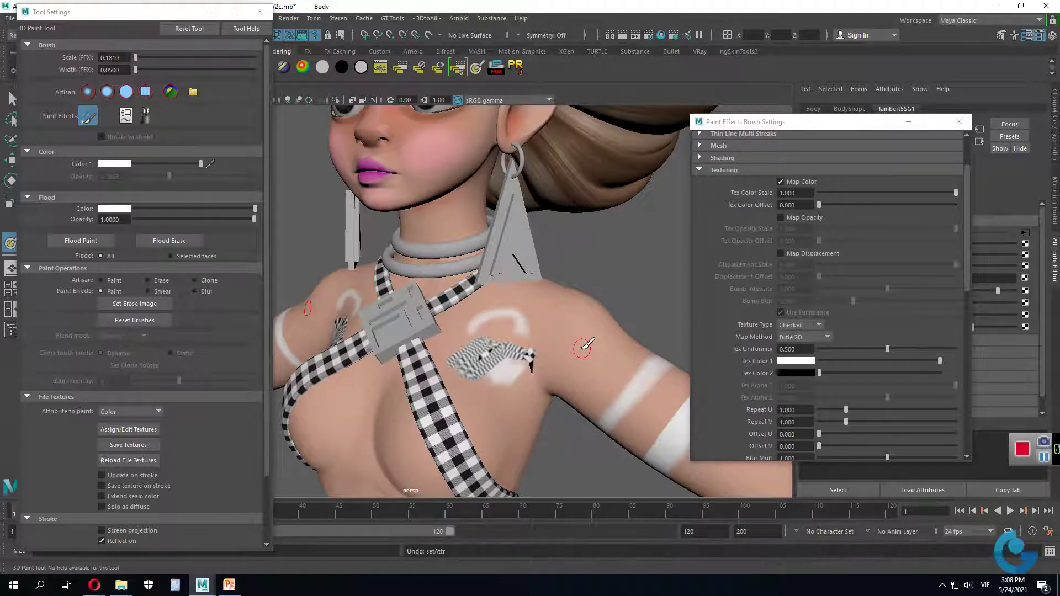
pyautogui.hotkey('ctrl', 'z')
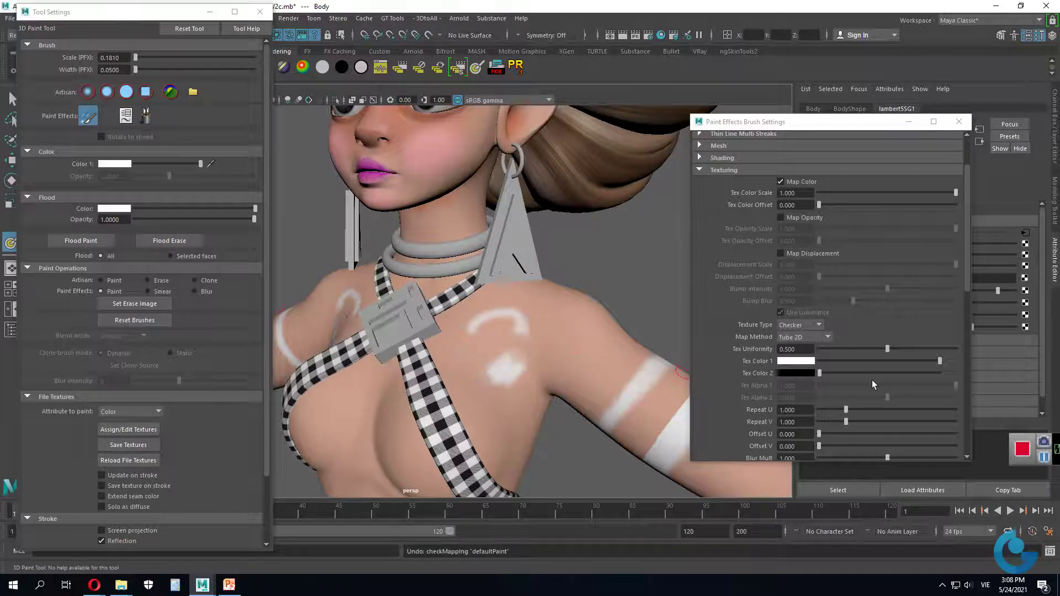
# Step: Keep Tube 2D as the texture Map Method and browse the brush texture type options
pyautogui.click(830, 335)
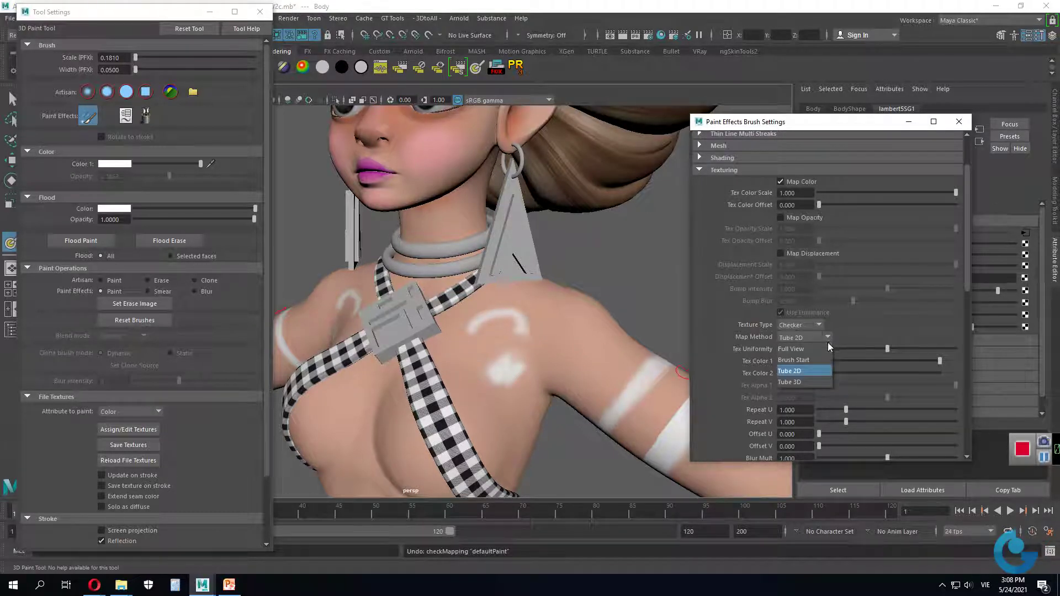
pyautogui.click(795, 371)
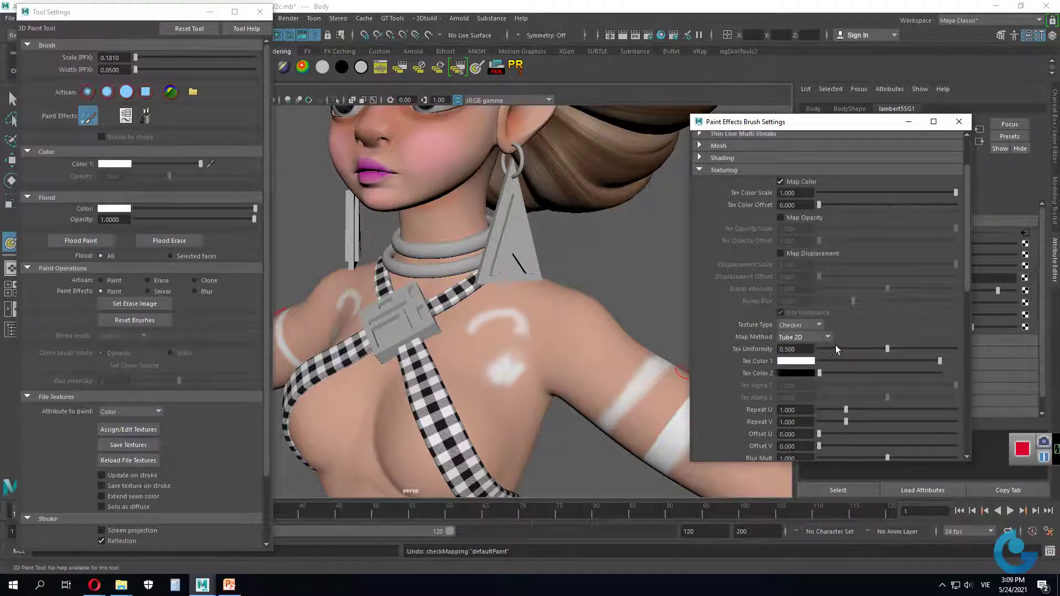
pyautogui.scroll(-2, 850, 337)
pyautogui.scroll(-2, 859, 337)
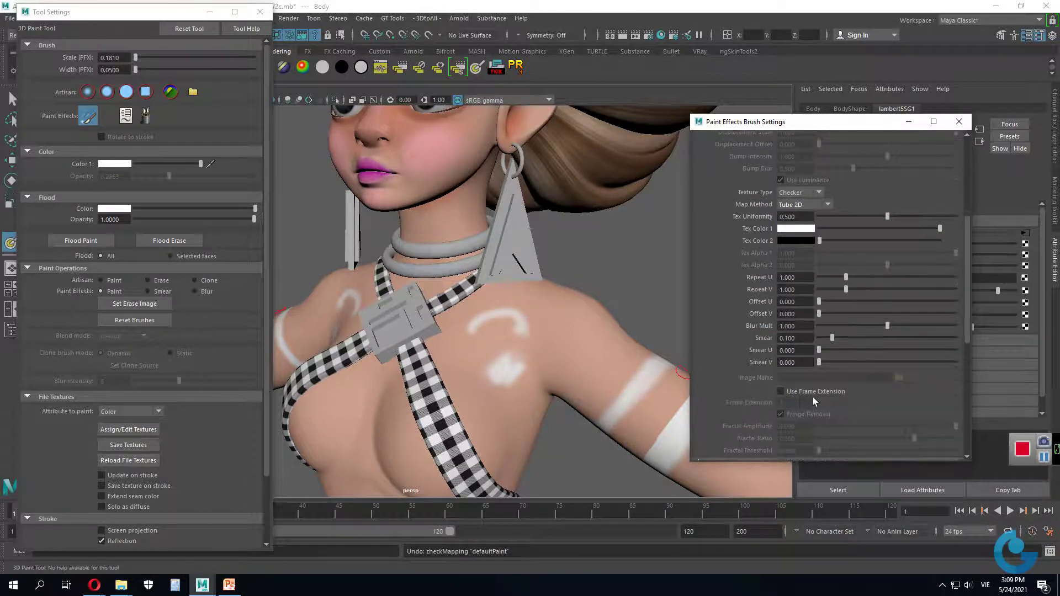
pyautogui.scroll(3, 858, 347)
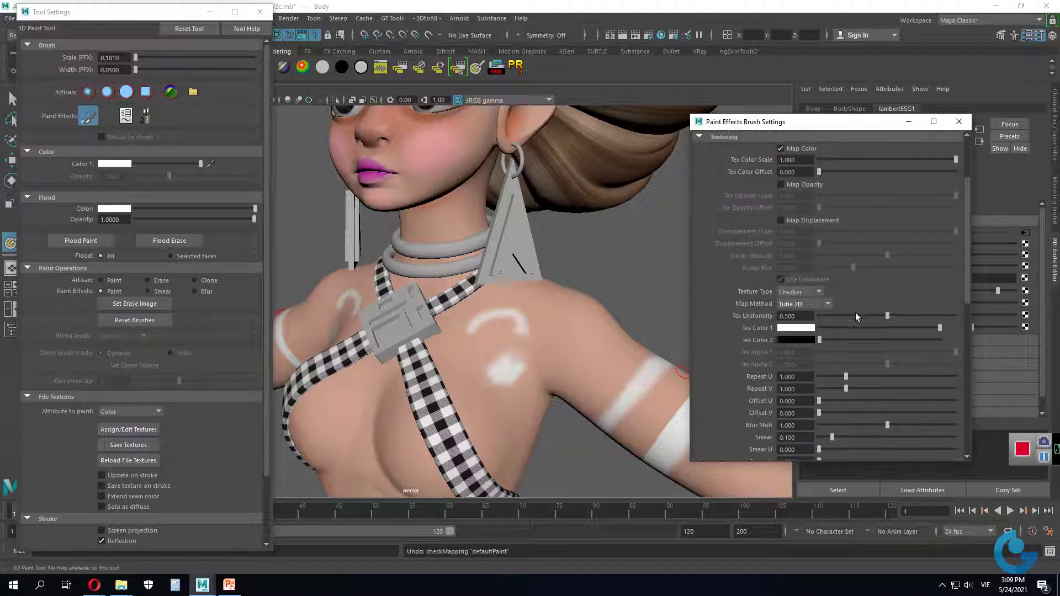
pyautogui.click(820, 292)
pyautogui.click(793, 347)
pyautogui.scroll(-3, 866, 389)
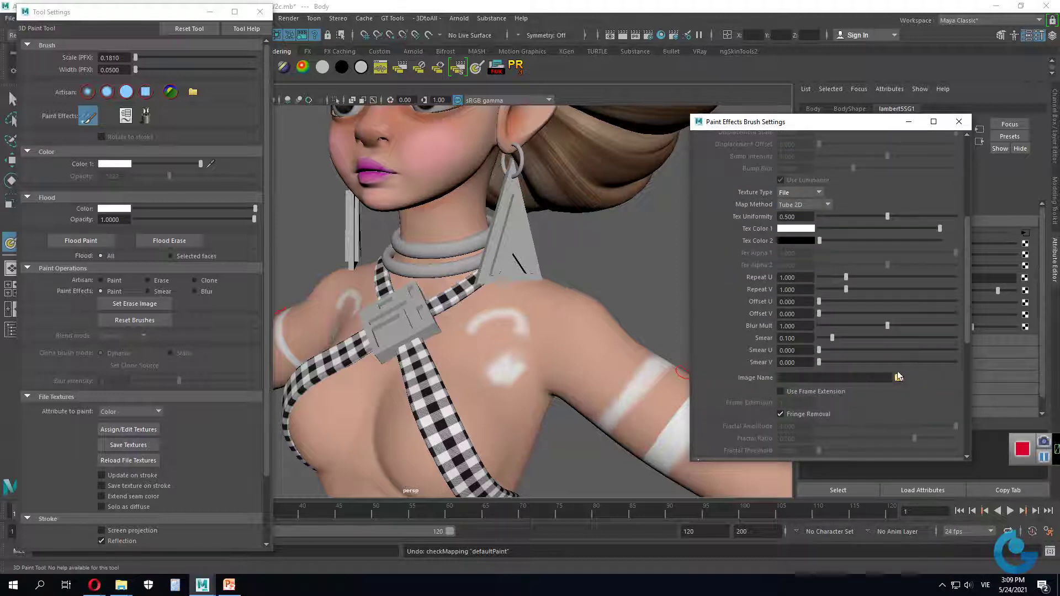
pyautogui.scroll(3, 886, 353)
pyautogui.scroll(2, 840, 304)
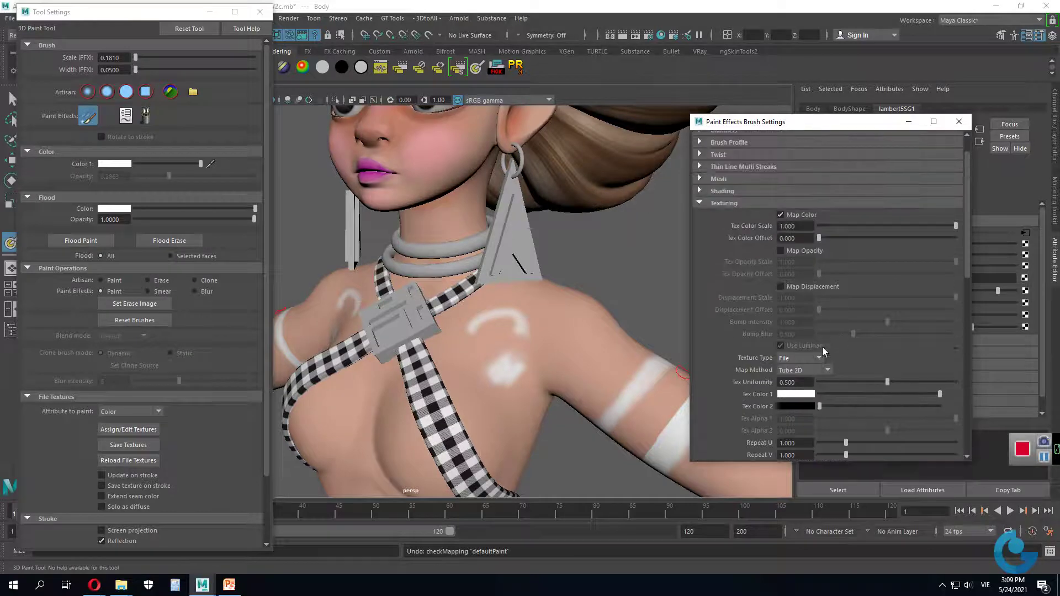
pyautogui.scroll(1, 847, 331)
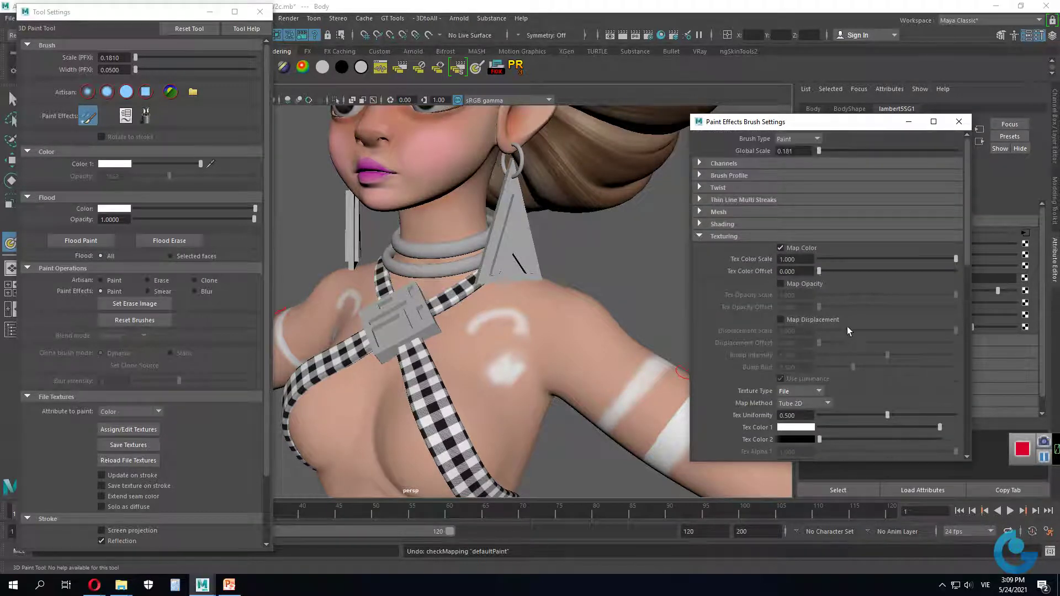
# Step: Keep Map Color on with the Checker texture and paint a small mirrored checker patch on the right shoulder
pyautogui.click(782, 248)
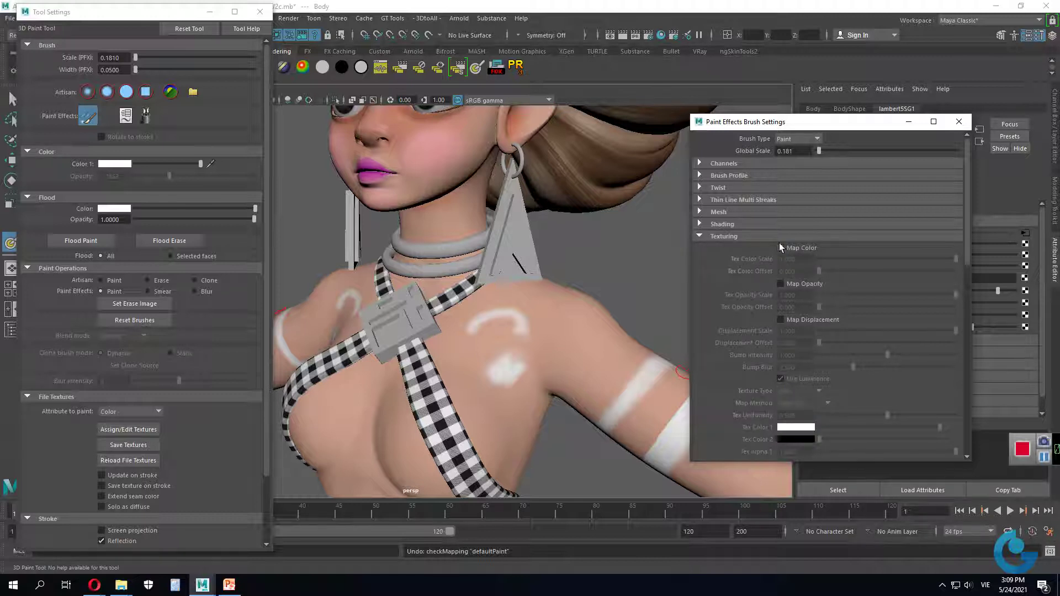
pyautogui.click(780, 248)
pyautogui.click(817, 391)
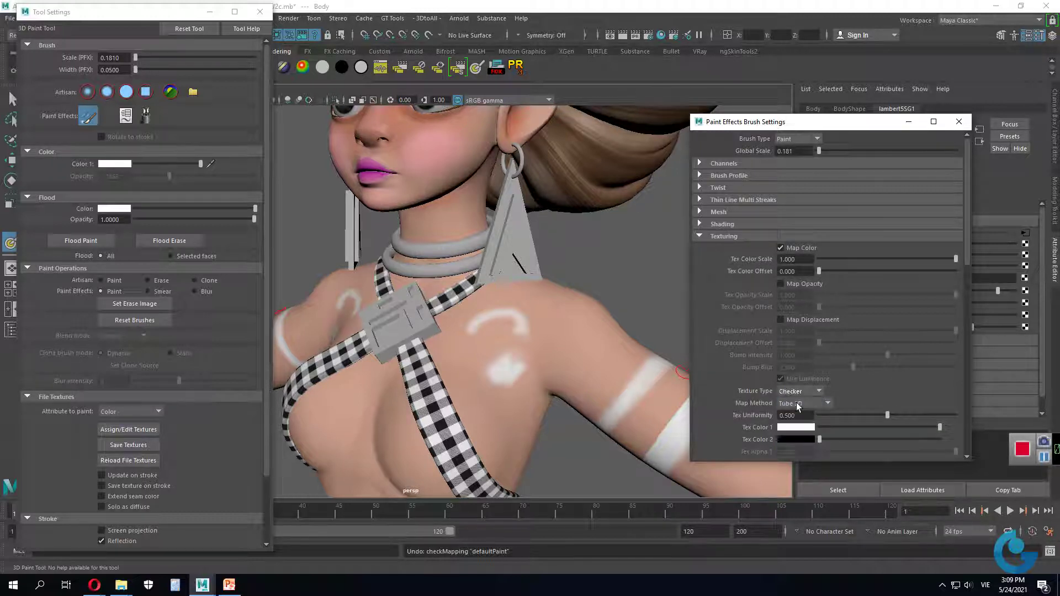
pyautogui.scroll(-2, 856, 376)
pyautogui.scroll(-2, 856, 376)
pyautogui.scroll(-2, 856, 376)
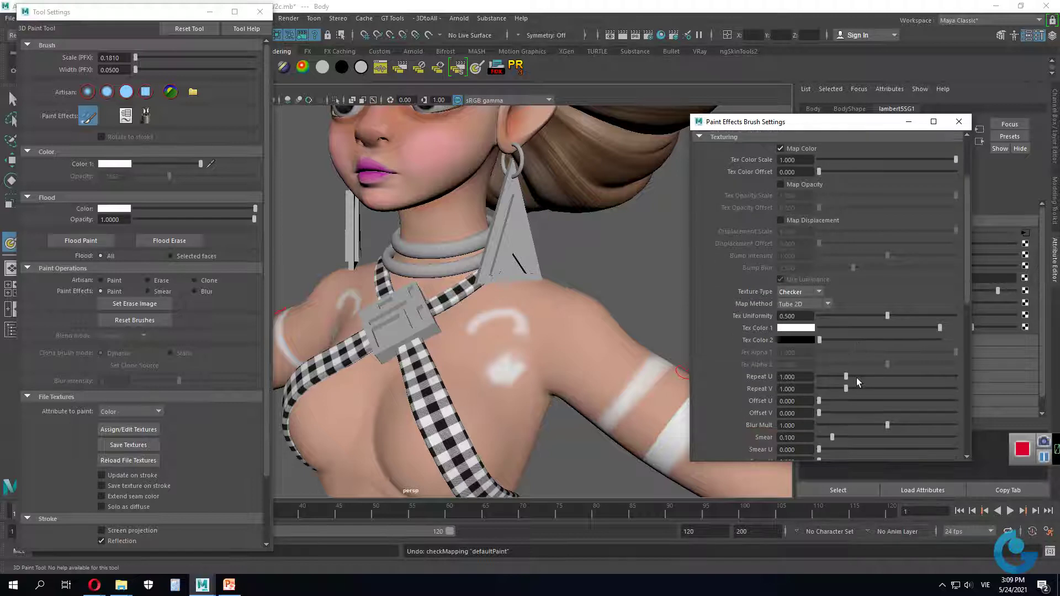
pyautogui.scroll(-2, 857, 378)
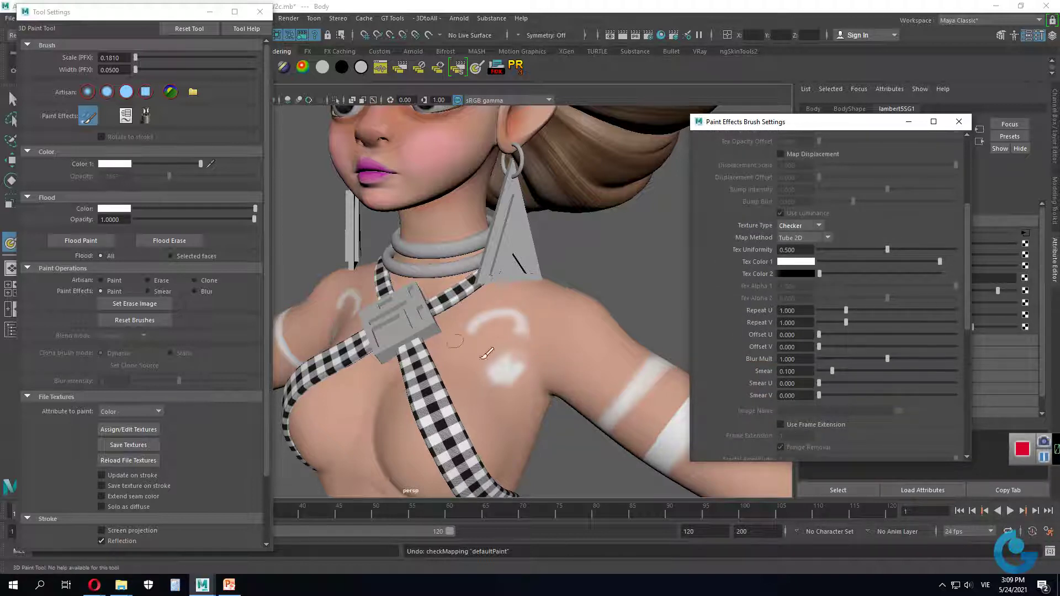
pyautogui.moveTo(547, 339)
pyautogui.mouseDown()
pyautogui.moveTo(595, 354)
pyautogui.moveTo(549, 358)
pyautogui.mouseUp()
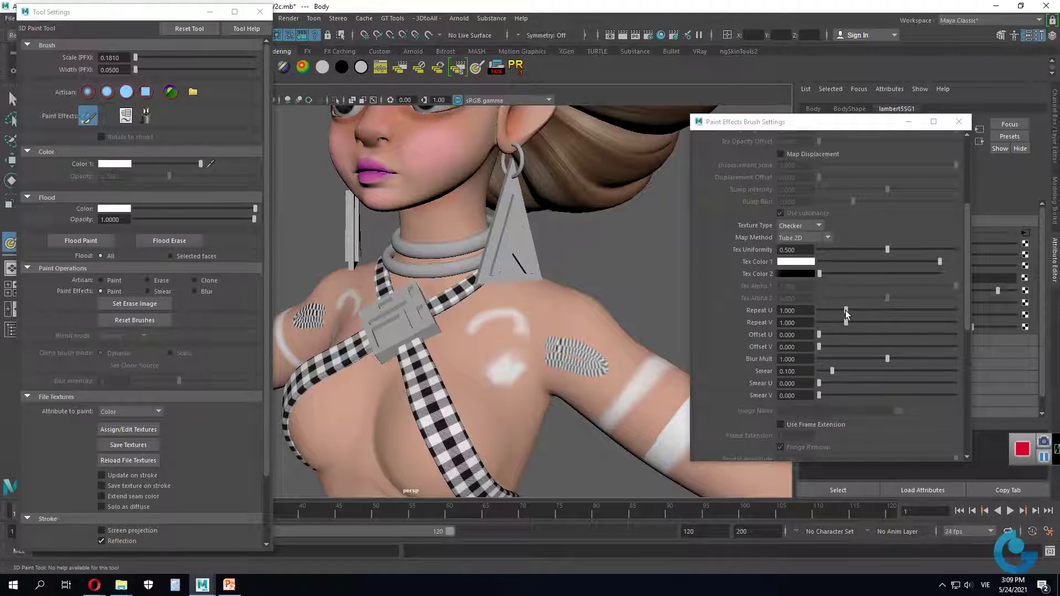
# Step: Lower the checker's Repeat U and Repeat V to 0.224 for bolder shoulder stripes
pyautogui.moveTo(845, 311)
pyautogui.mouseDown()
pyautogui.moveTo(825, 310)
pyautogui.moveTo(825, 323)
pyautogui.mouseUp()
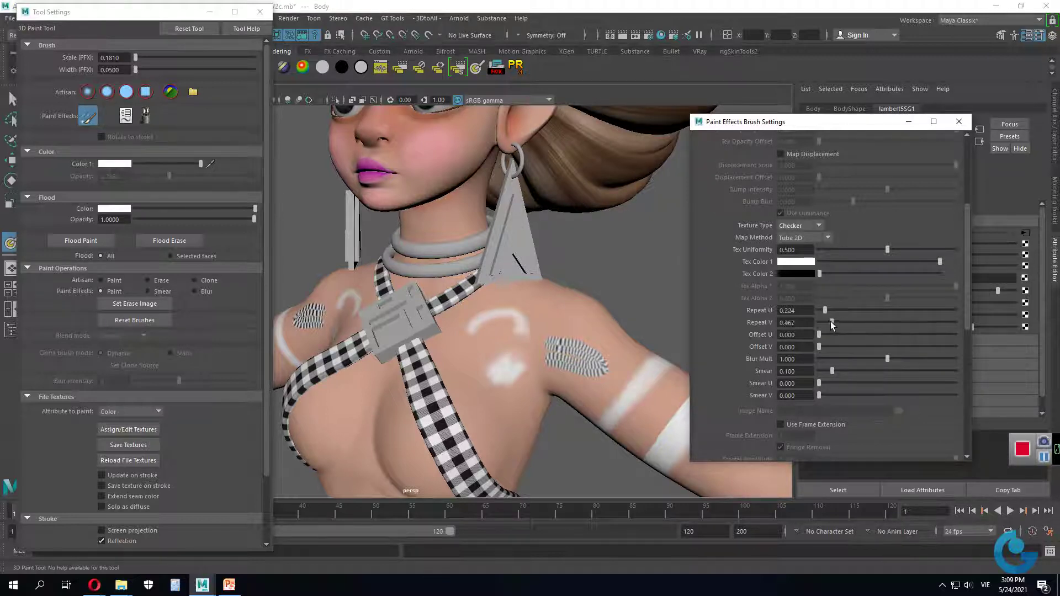
pyautogui.moveTo(552, 331)
pyautogui.mouseDown()
pyautogui.moveTo(619, 348)
pyautogui.moveTo(613, 367)
pyautogui.moveTo(585, 381)
pyautogui.moveTo(530, 320)
pyautogui.moveTo(561, 340)
pyautogui.mouseUp()
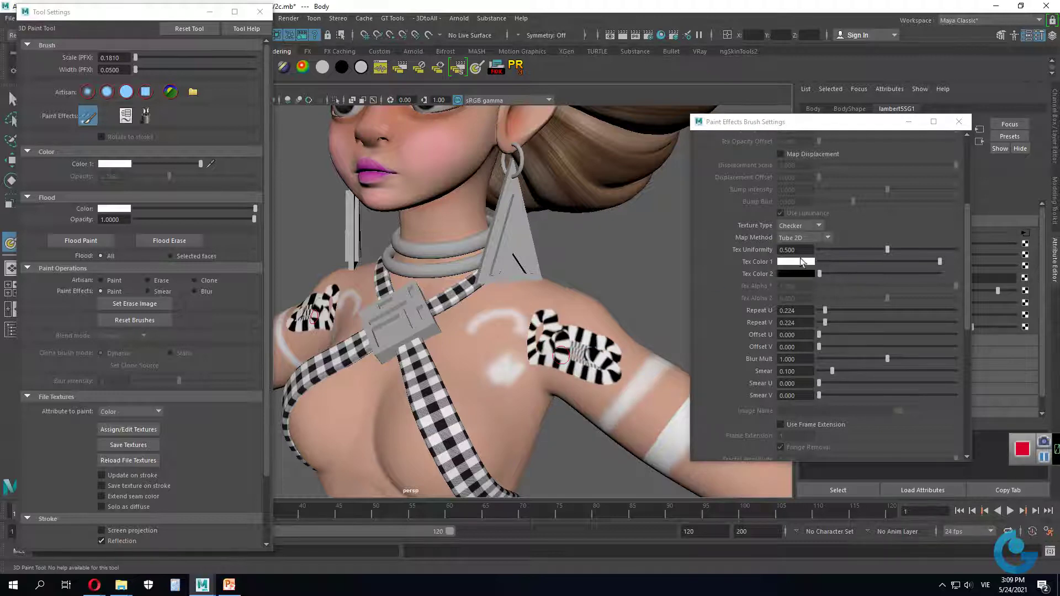
pyautogui.scroll(2, 836, 266)
pyautogui.scroll(3, 836, 267)
pyautogui.click(700, 224)
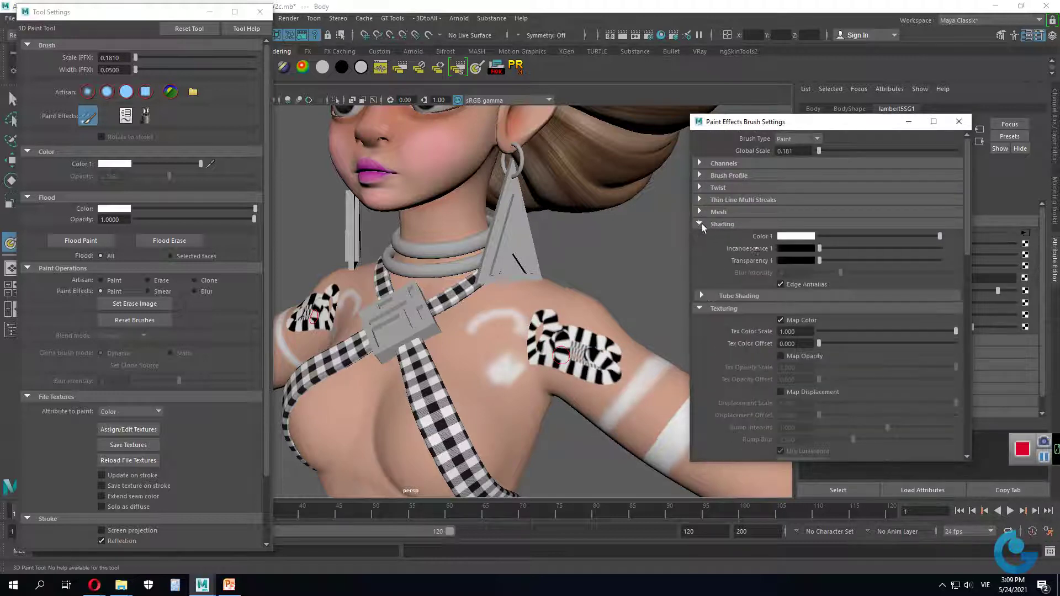
pyautogui.click(699, 224)
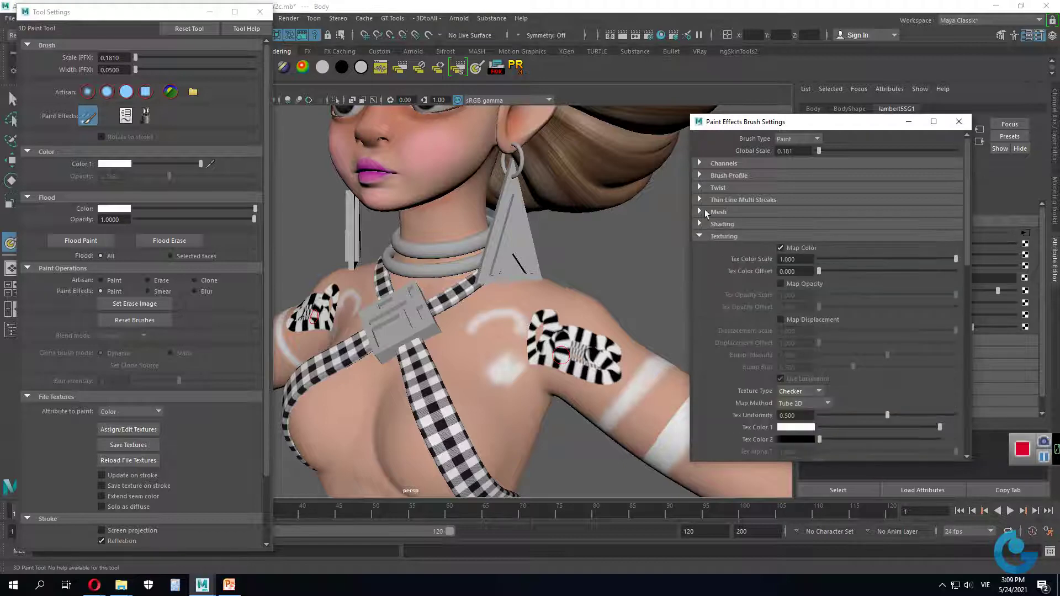
pyautogui.scroll(-3, 743, 274)
pyautogui.scroll(-3, 753, 342)
pyautogui.scroll(-3, 754, 343)
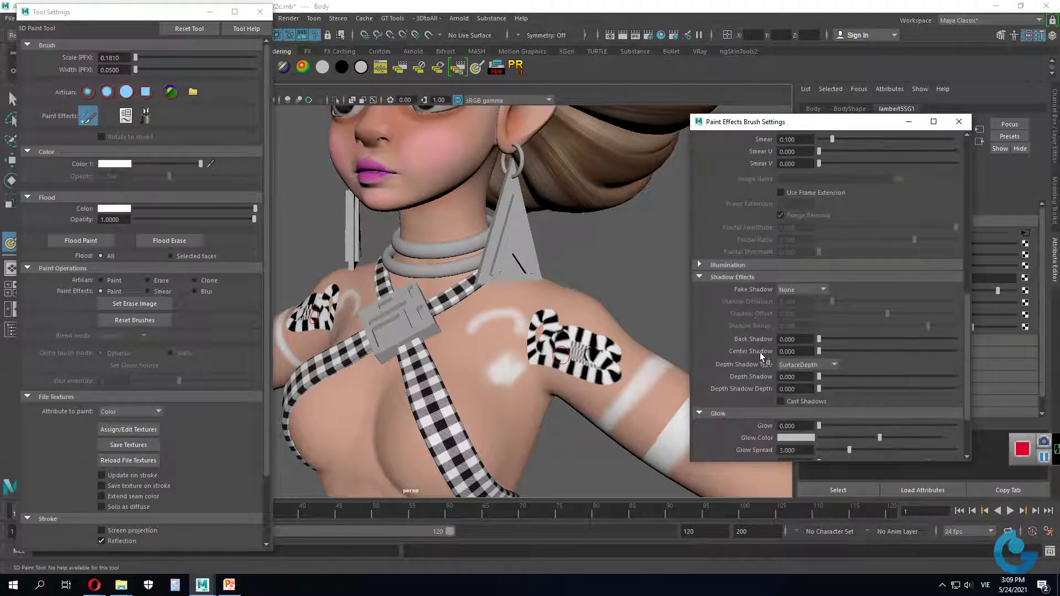
# Step: Set Fake Shadow to 2D Offset and paint striped strokes on shoulders, upper chest and upper arms
pyautogui.click(823, 290)
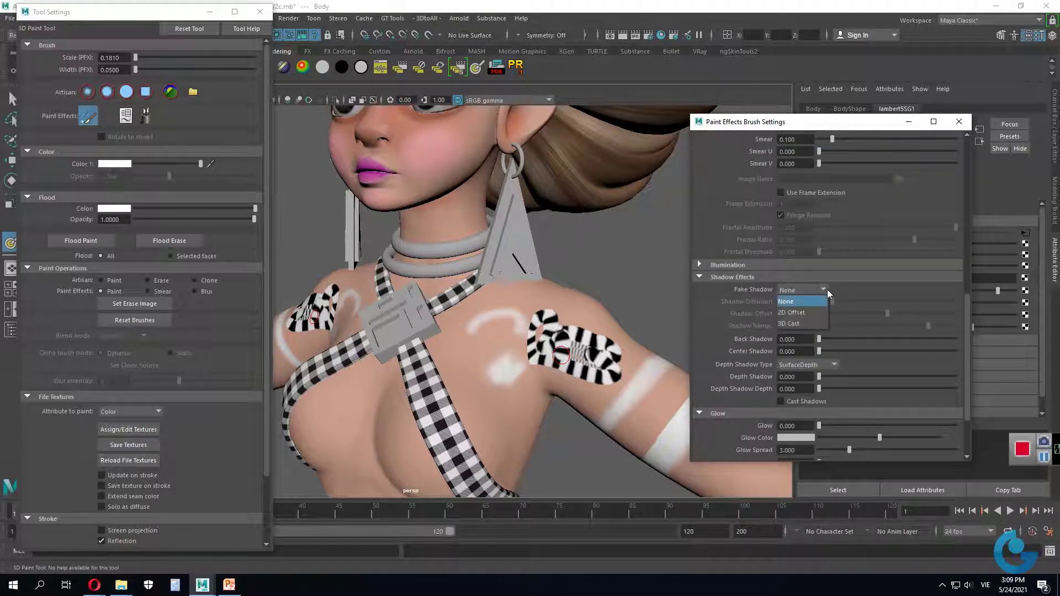
pyautogui.click(807, 314)
pyautogui.moveTo(516, 335)
pyautogui.mouseDown()
pyautogui.moveTo(491, 355)
pyautogui.moveTo(517, 331)
pyautogui.mouseUp()
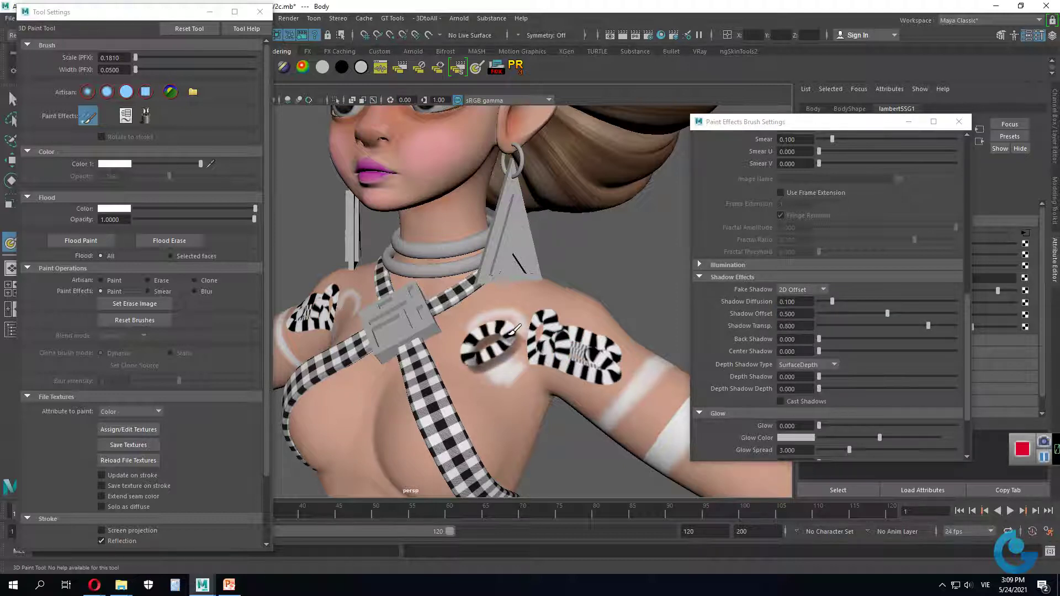
pyautogui.moveTo(529, 381); pyautogui.dragTo(495, 453)
pyautogui.moveTo(544, 390); pyautogui.dragTo(507, 447)
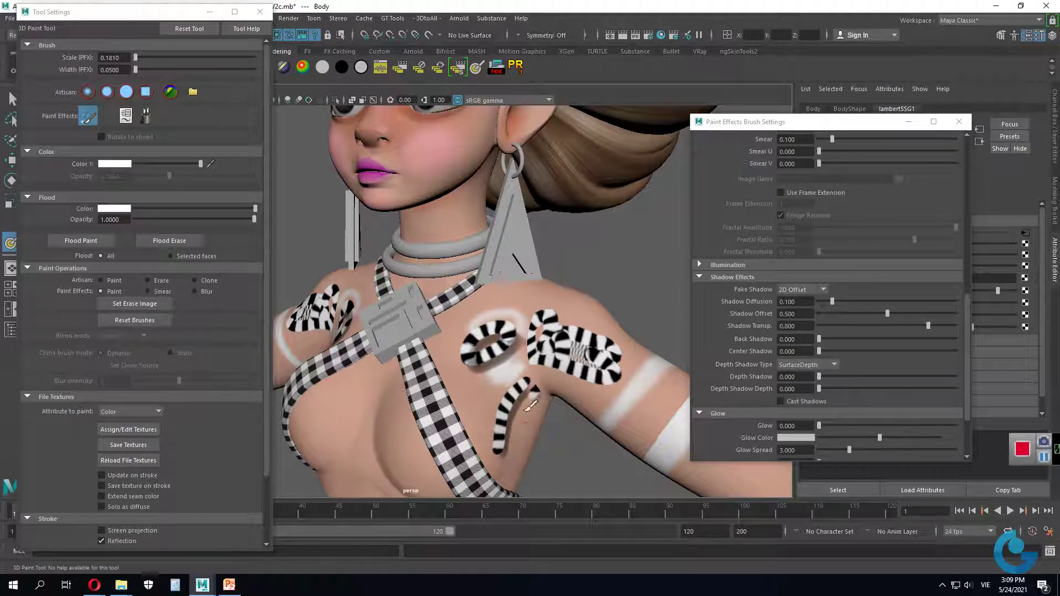
pyautogui.moveTo(635, 360); pyautogui.dragTo(601, 413)
pyautogui.moveTo(665, 369); pyautogui.dragTo(619, 425)
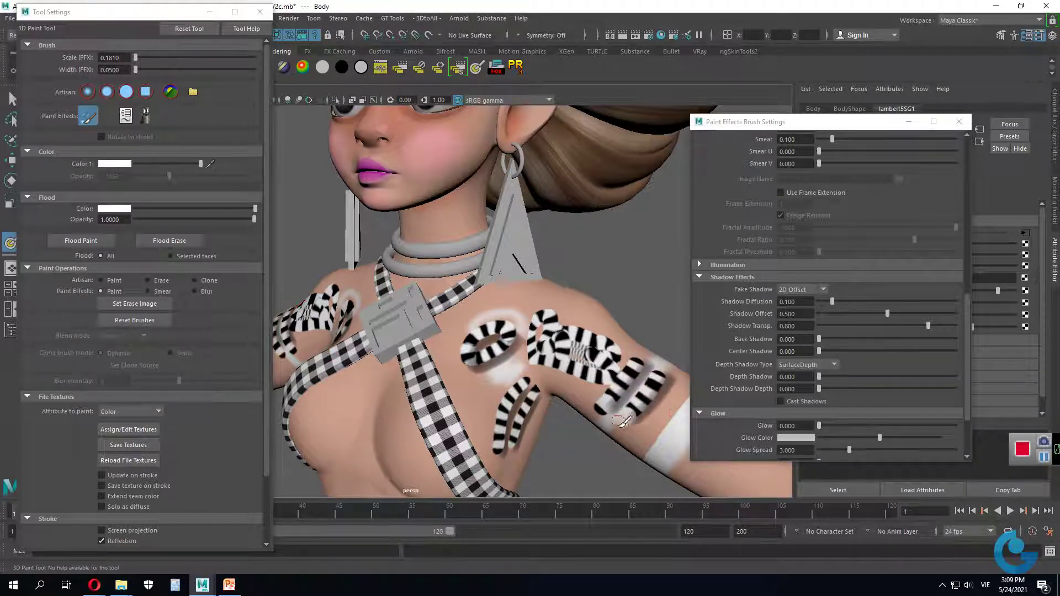
# Step: Check the arm from a frontal view and undo the stray striped stroke on the forearm
pyautogui.scroll(-5, 519, 386)
pyautogui.moveTo(520, 383)
pyautogui.keyDown('alt'); pyautogui.mouseDown()
pyautogui.moveTo(563, 412)
pyautogui.moveTo(539, 376)
pyautogui.moveTo(609, 407)
pyautogui.mouseUp(); pyautogui.keyUp('alt')
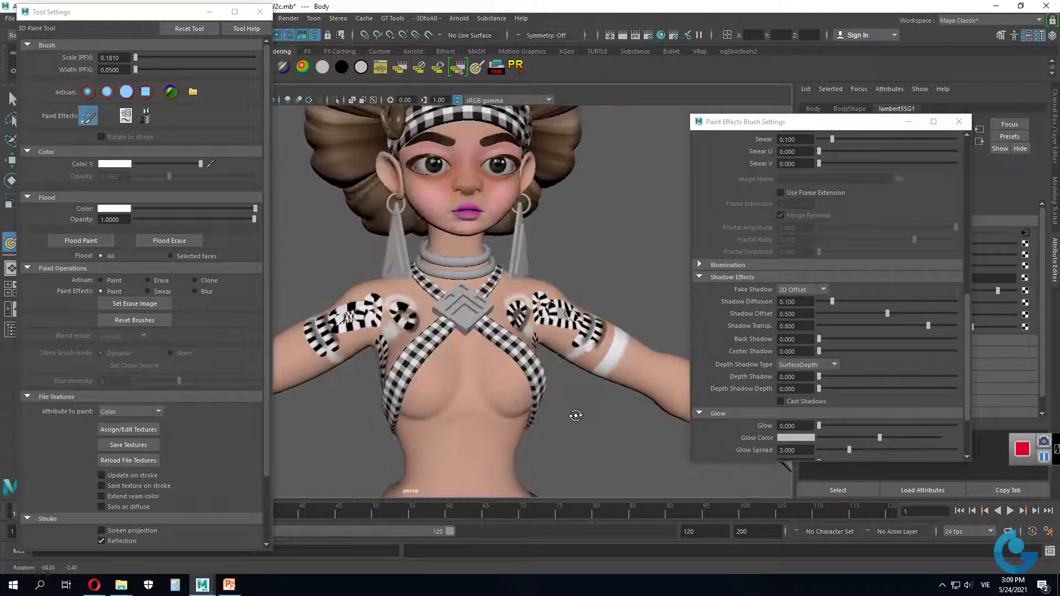
pyautogui.scroll(3, 539, 372)
pyautogui.keyDown('alt'); pyautogui.moveTo(584, 409); pyautogui.dragTo(598, 407); pyautogui.keyUp('alt')
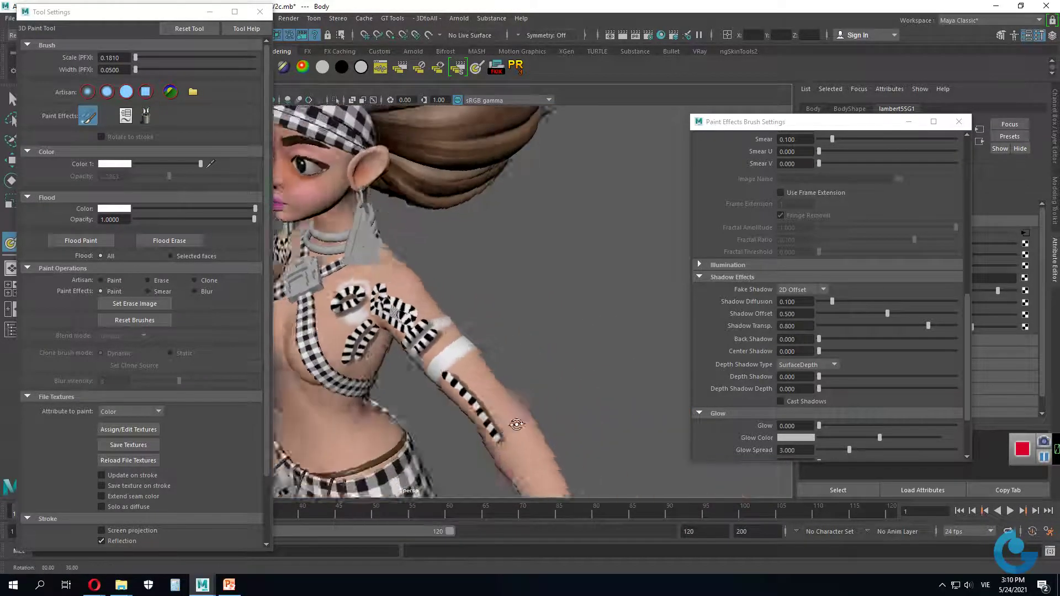
pyautogui.hotkey('ctrl', 'z')
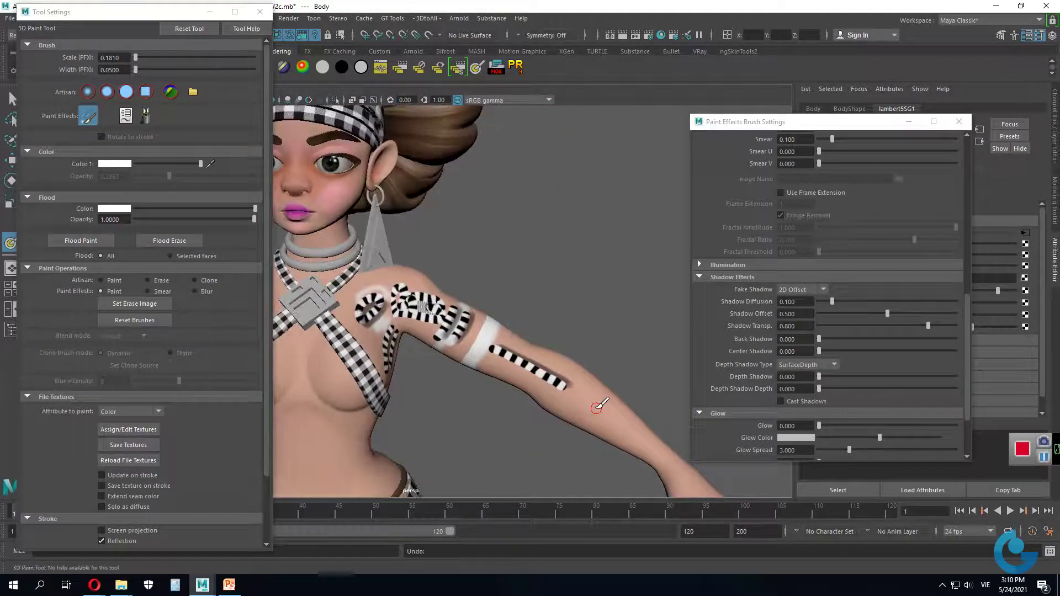
pyautogui.hotkey('ctrl', 'z')
pyautogui.scroll(4, 827, 309)
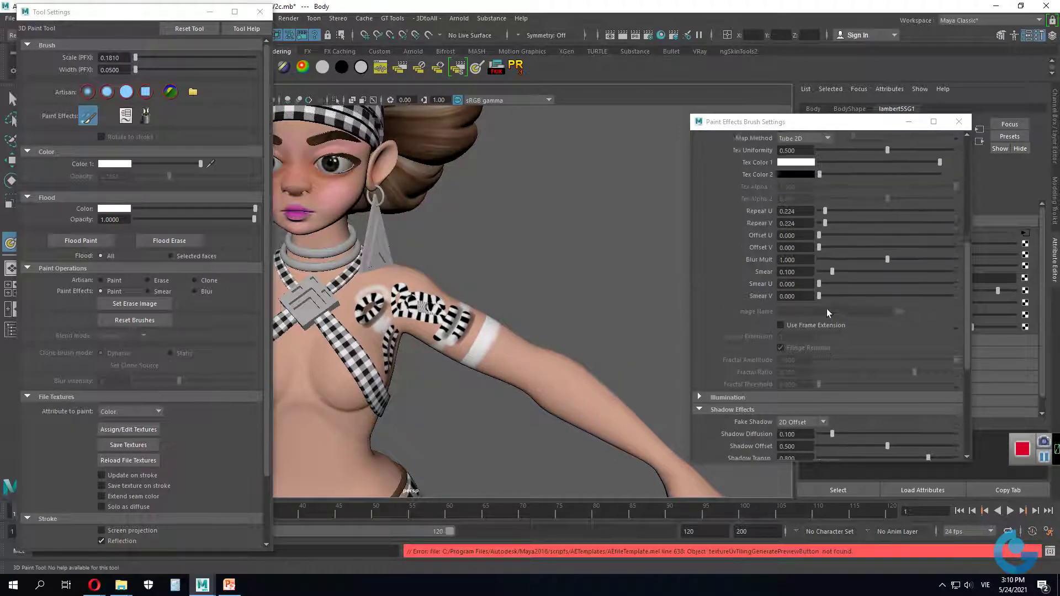
pyautogui.scroll(2, 827, 309)
pyautogui.scroll(2, 828, 307)
pyautogui.scroll(4, 829, 300)
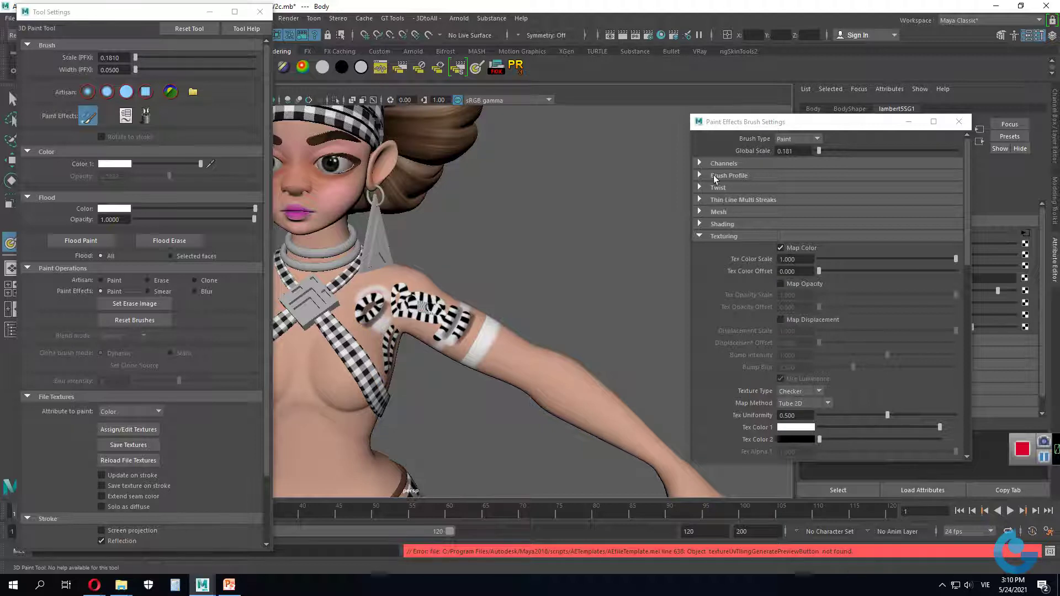
pyautogui.scroll(-5, 757, 226)
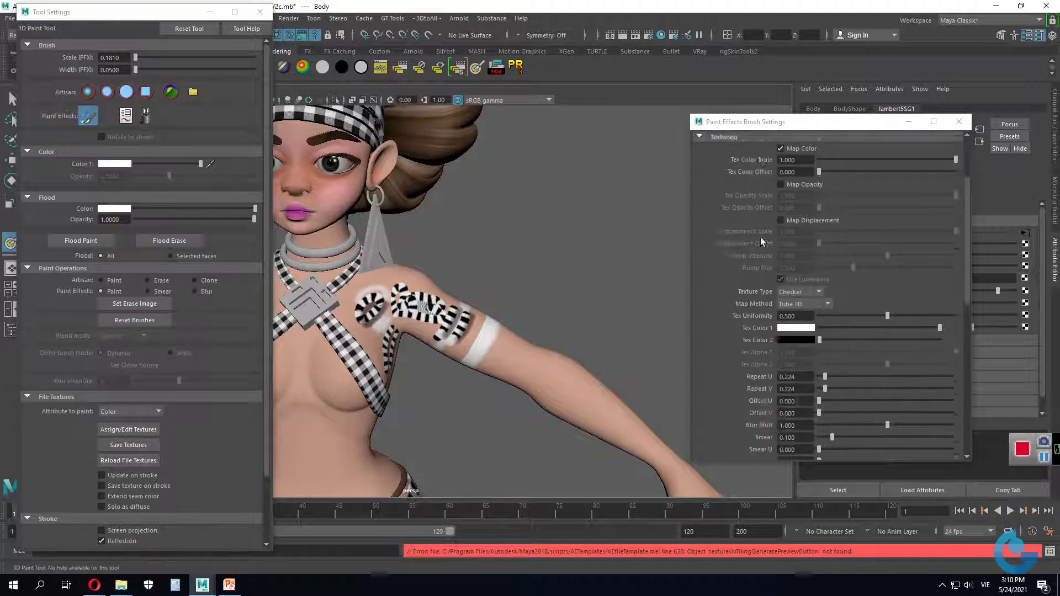
pyautogui.scroll(-5, 762, 243)
pyautogui.scroll(-4, 764, 250)
pyautogui.scroll(-1, 764, 249)
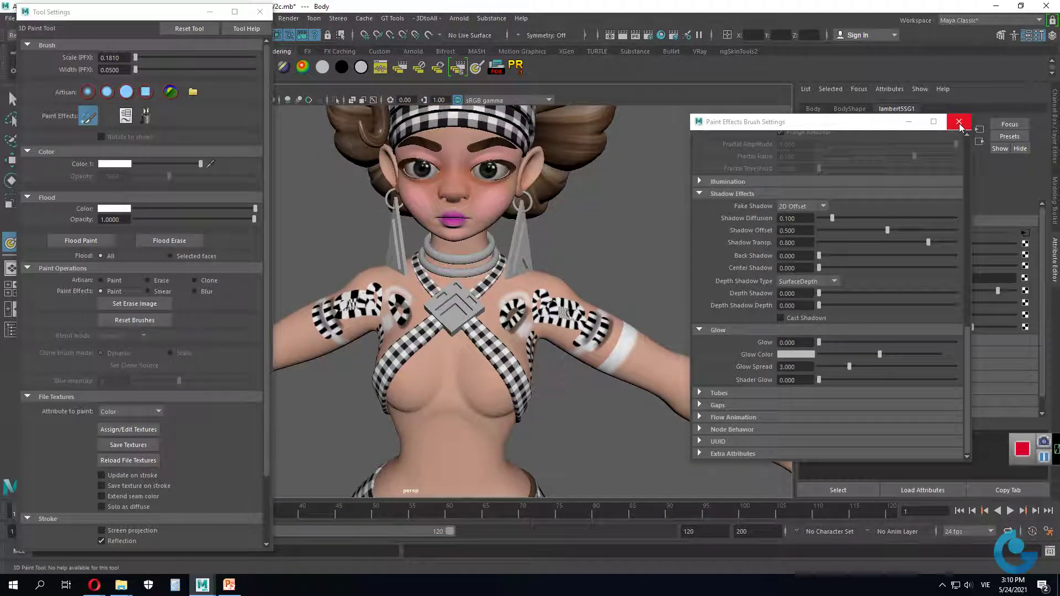
# Step: Close the brush settings and load chalkWet.jpg as the Artisan brush shape after previewing others
pyautogui.click(959, 122)
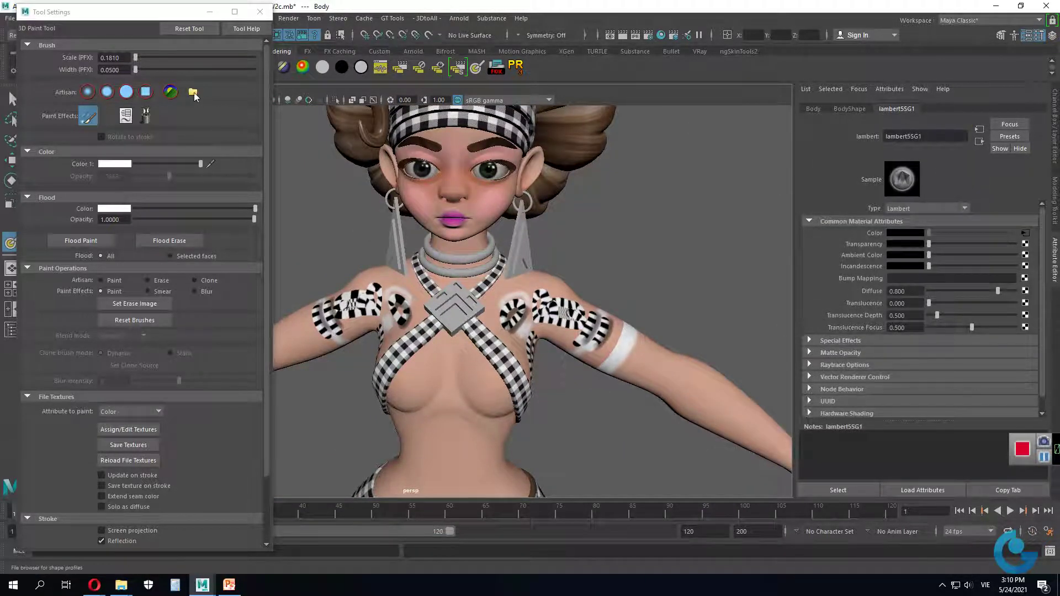
pyautogui.click(192, 92)
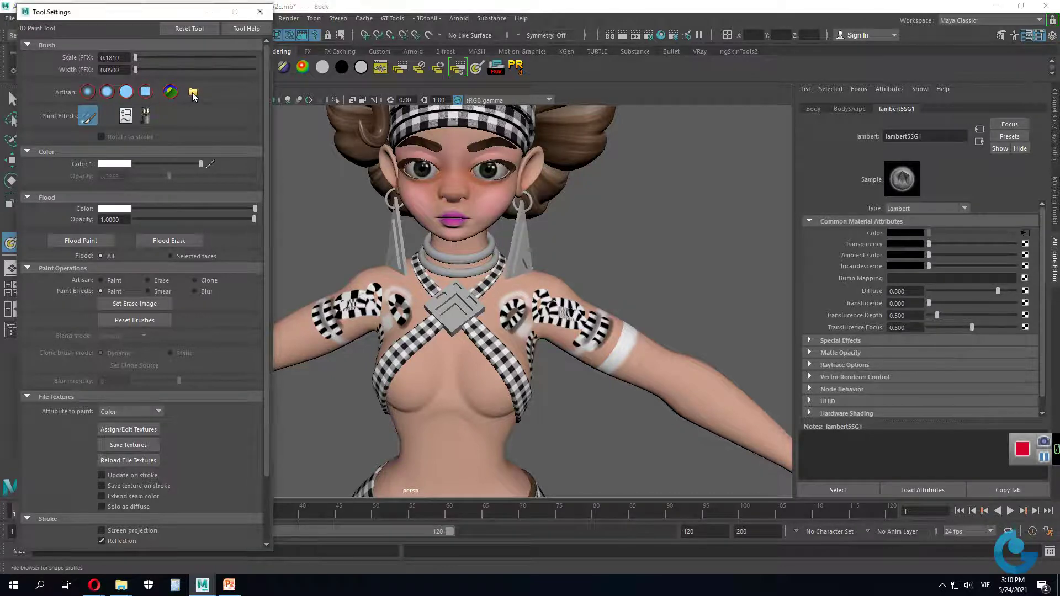
pyautogui.click(385, 278)
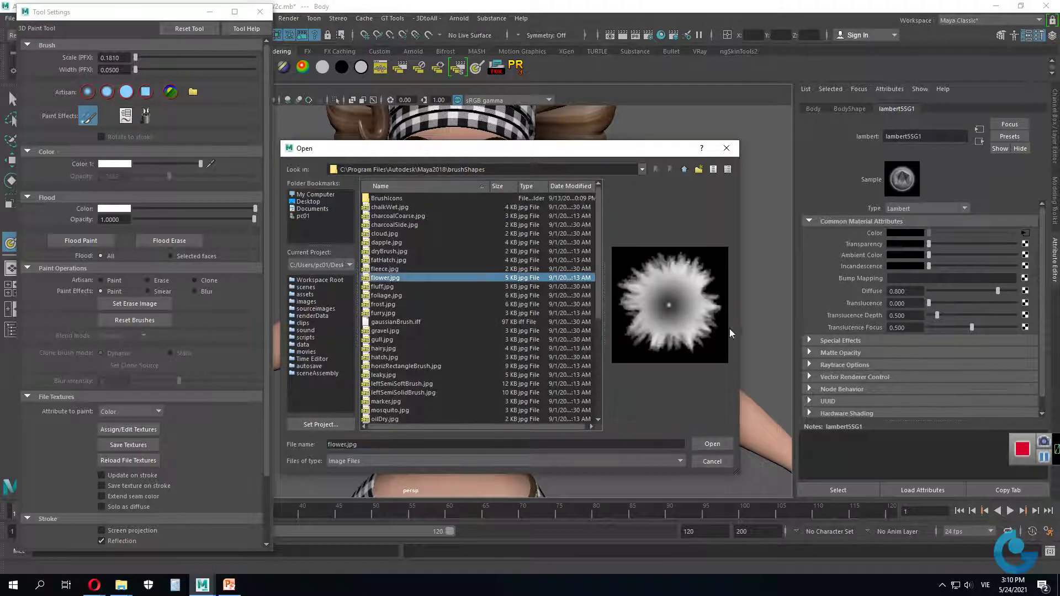
pyautogui.click(391, 242)
pyautogui.click(385, 260)
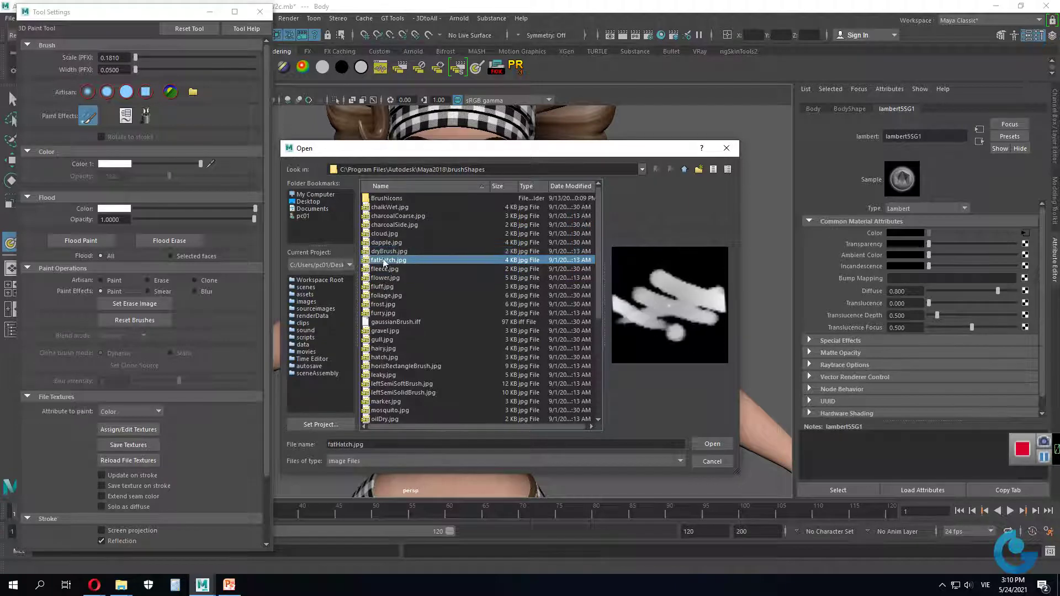
pyautogui.click(388, 252)
pyautogui.click(393, 225)
pyautogui.click(405, 205)
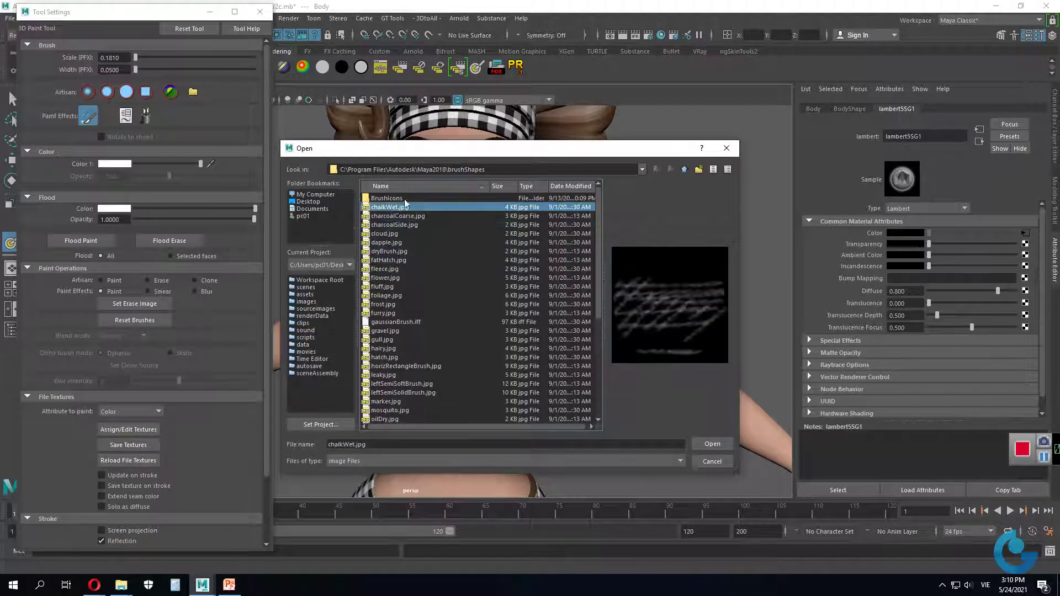
pyautogui.click(713, 443)
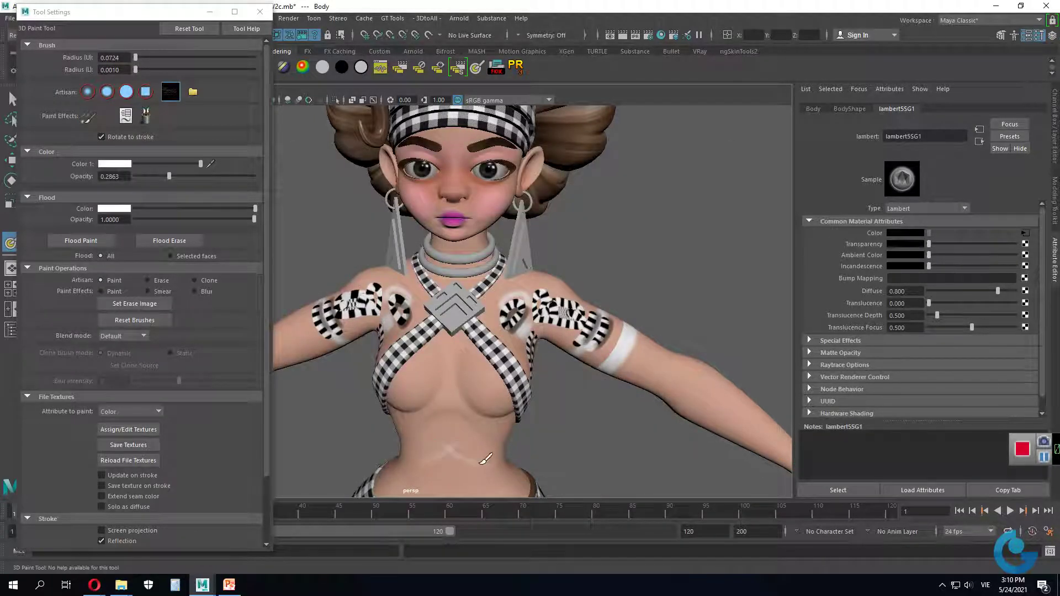
# Step: Paint faint white chevrons and curved bands across the belly and lower waist
pyautogui.moveTo(457, 435); pyautogui.dragTo(485, 458)
pyautogui.moveTo(423, 450); pyautogui.dragTo(452, 431)
pyautogui.keyDown('alt'); pyautogui.moveTo(486, 453); pyautogui.dragTo(552, 386, button='middle'); pyautogui.keyUp('alt')
pyautogui.moveTo(552, 387)
pyautogui.keyDown('alt'); pyautogui.mouseDown(button='right')
pyautogui.moveTo(592, 337)
pyautogui.moveTo(640, 321)
pyautogui.mouseUp(button='right'); pyautogui.keyUp('alt')
pyautogui.moveTo(467, 294); pyautogui.dragTo(513, 334)
pyautogui.moveTo(649, 301); pyautogui.dragTo(546, 349)
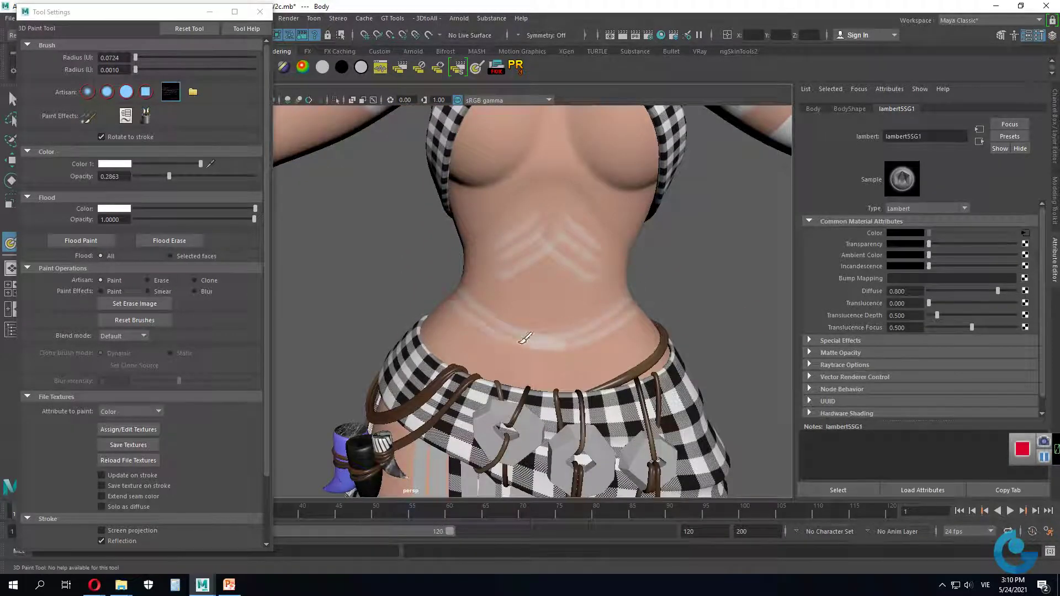
pyautogui.moveTo(592, 311)
pyautogui.mouseDown()
pyautogui.moveTo(575, 334)
pyautogui.moveTo(555, 312)
pyautogui.moveTo(558, 338)
pyautogui.mouseUp()
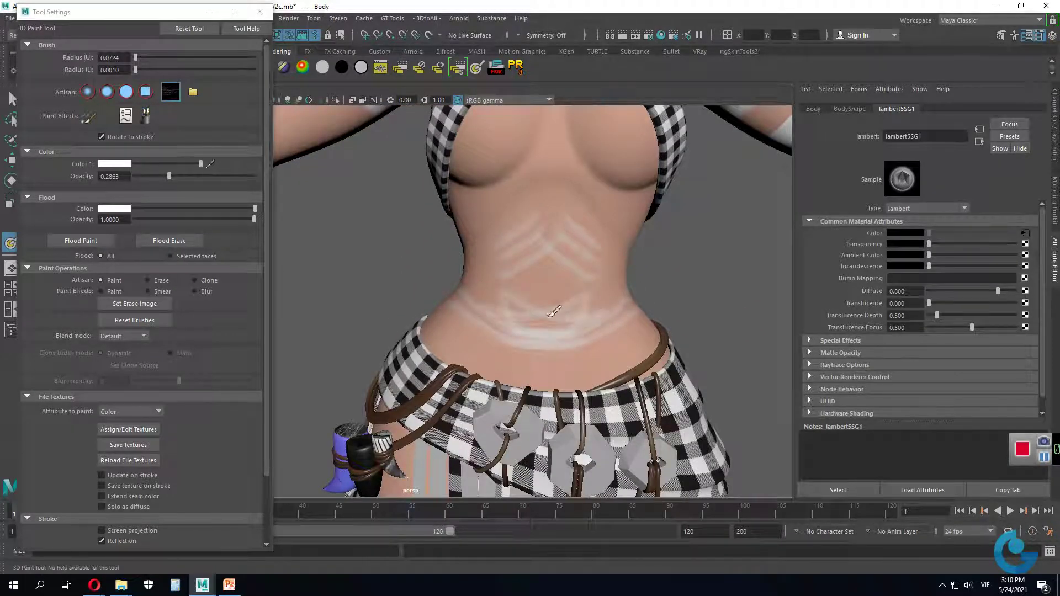
# Step: Pick yellow as the paint colour and lay yellow strokes across the waist
pyautogui.click(115, 164)
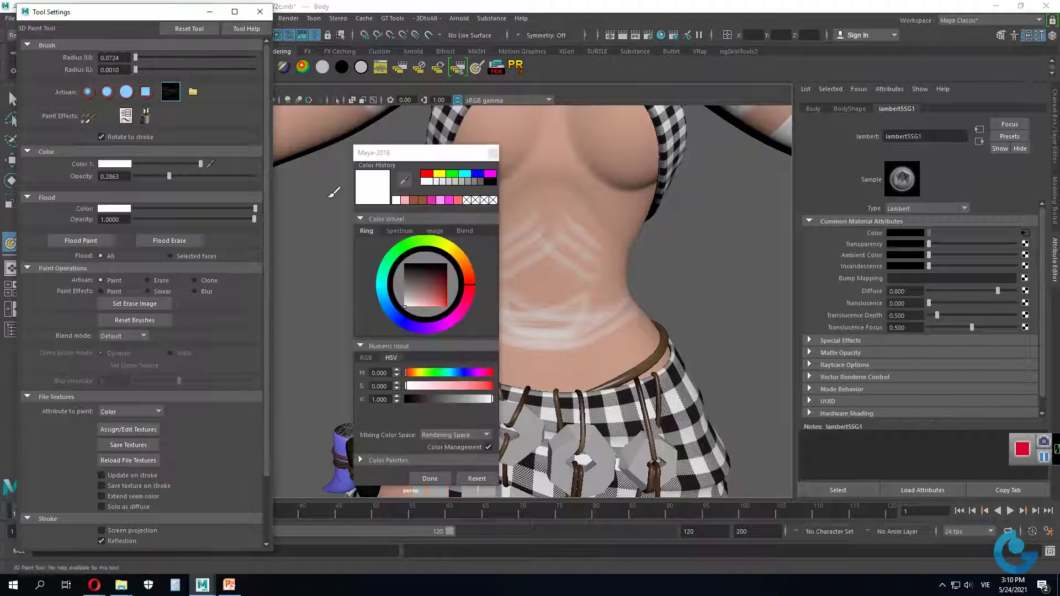
pyautogui.click(408, 199)
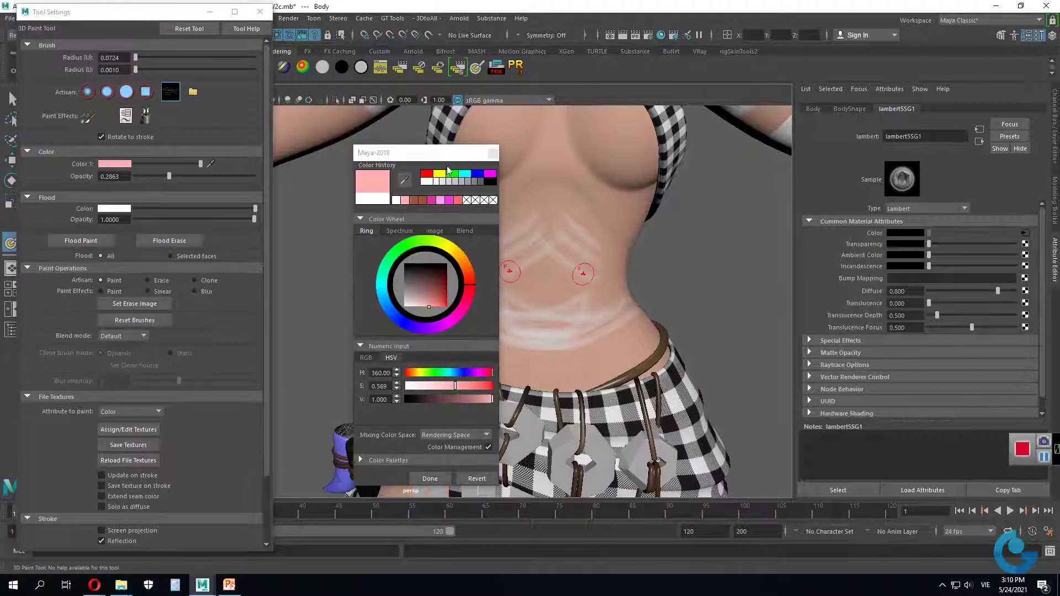
pyautogui.moveTo(419, 153); pyautogui.dragTo(279, 144)
pyautogui.moveTo(518, 290); pyautogui.dragTo(539, 361)
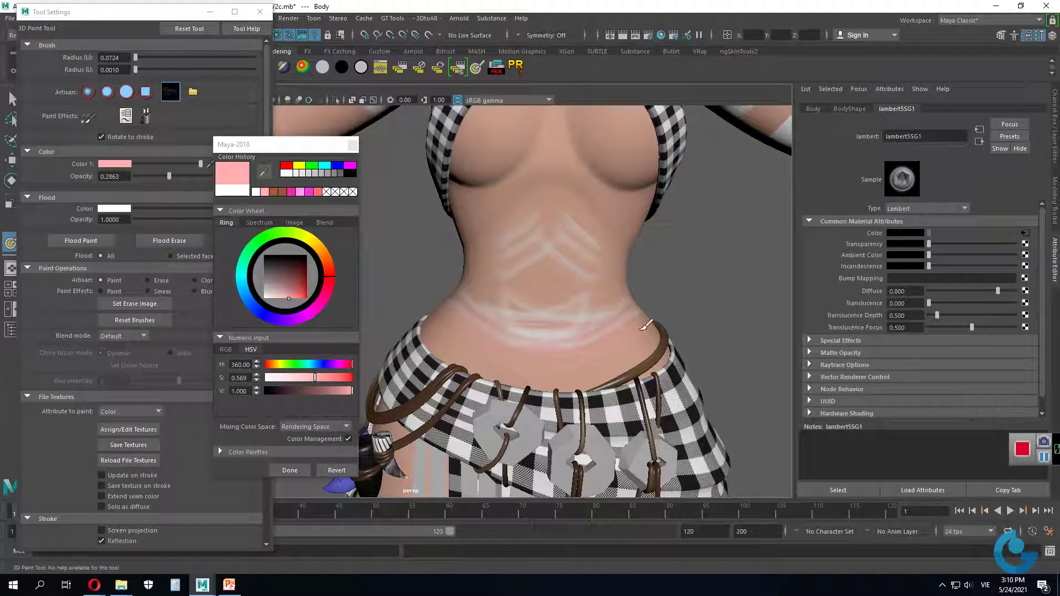
pyautogui.click(299, 165)
pyautogui.moveTo(585, 314)
pyautogui.mouseDown()
pyautogui.moveTo(514, 326)
pyautogui.moveTo(574, 334)
pyautogui.mouseUp()
pyautogui.moveTo(475, 326); pyautogui.dragTo(613, 348)
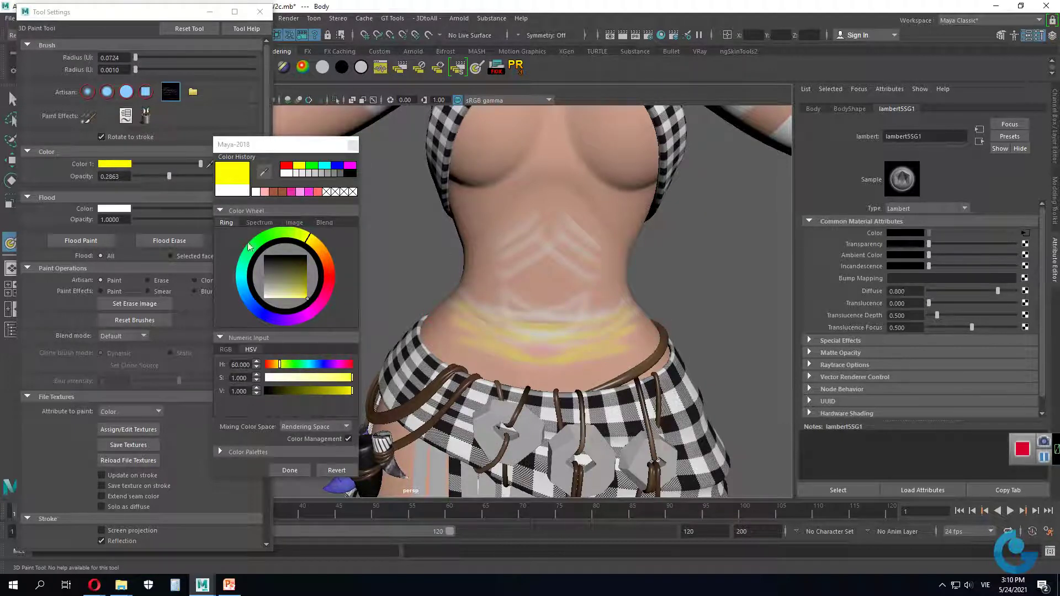
# Step: Browse brush shape images and load skinBump as the brush shape
pyautogui.click(194, 93)
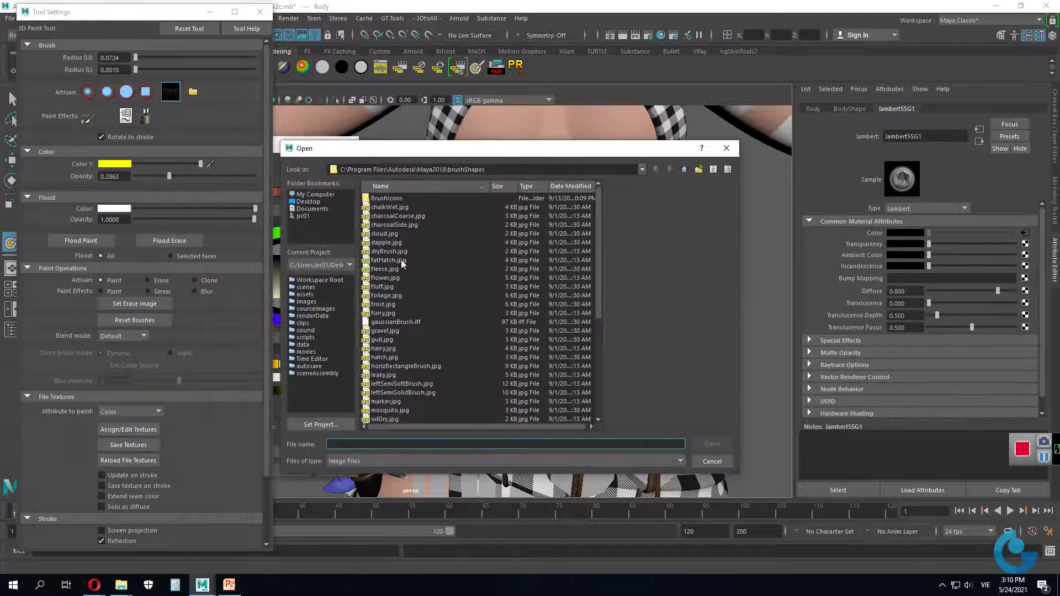
pyautogui.click(387, 411)
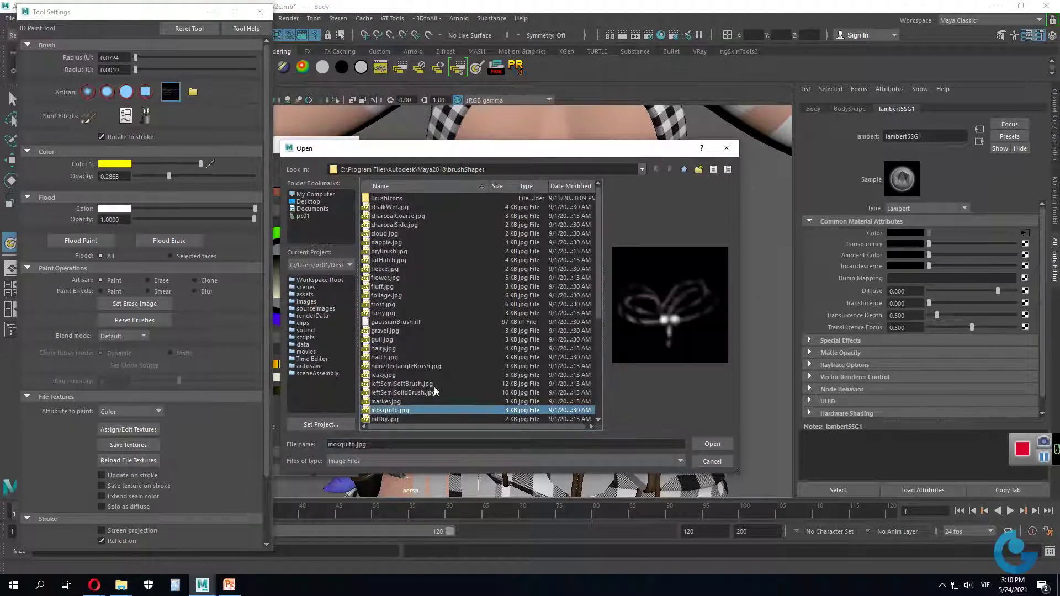
pyautogui.click(401, 381)
pyautogui.click(394, 401)
pyautogui.scroll(-3, 419, 371)
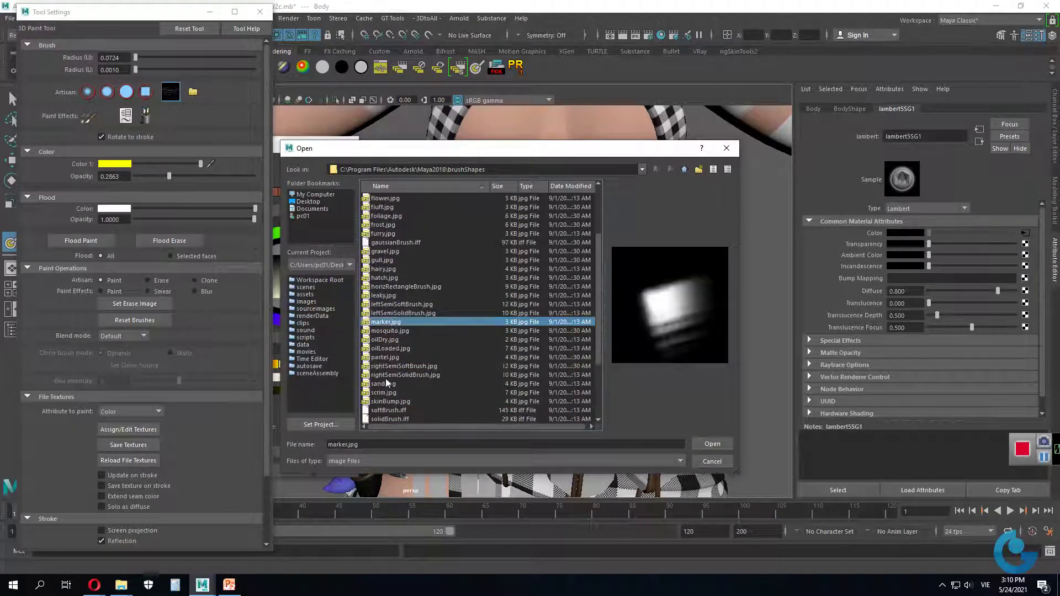
pyautogui.click(387, 376)
pyautogui.click(388, 411)
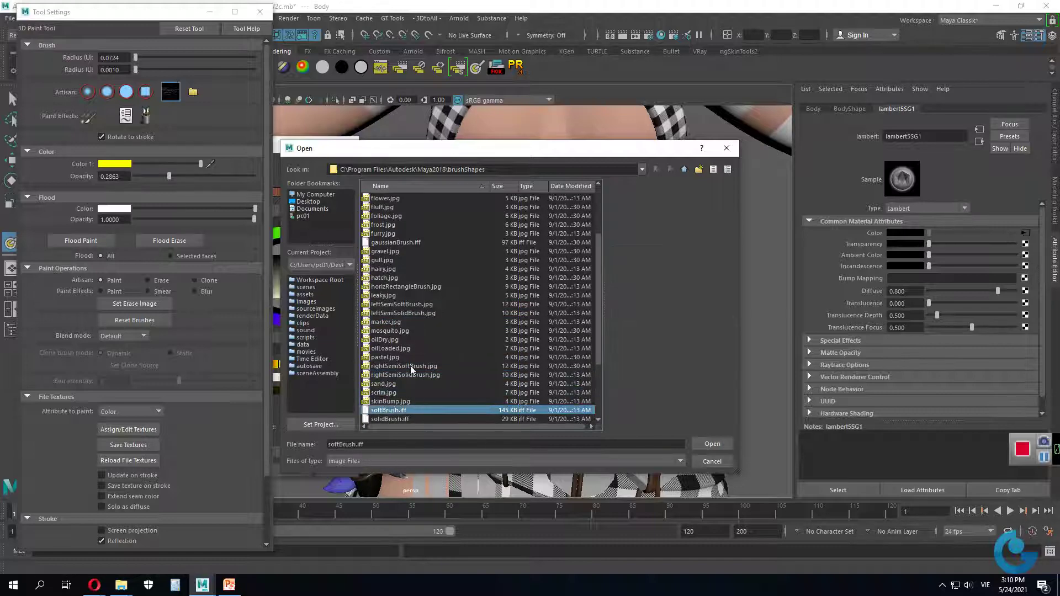
pyautogui.click(389, 402)
pyautogui.scroll(-2, 411, 365)
pyautogui.click(712, 444)
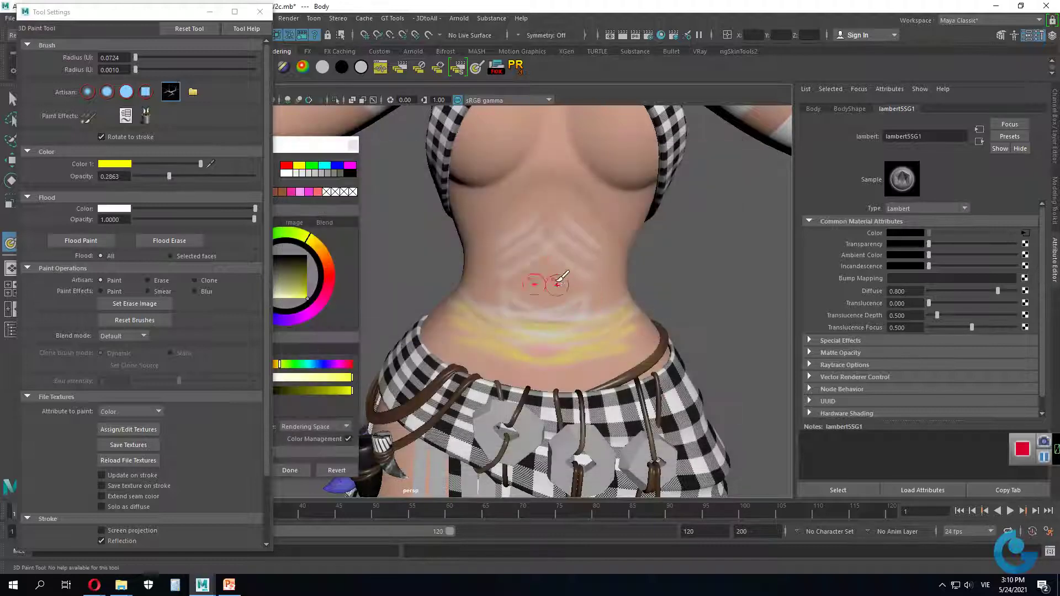
# Step: Paint vertical yellow strokes on the belly with the skinBump brush
pyautogui.moveTo(581, 239); pyautogui.dragTo(574, 298)
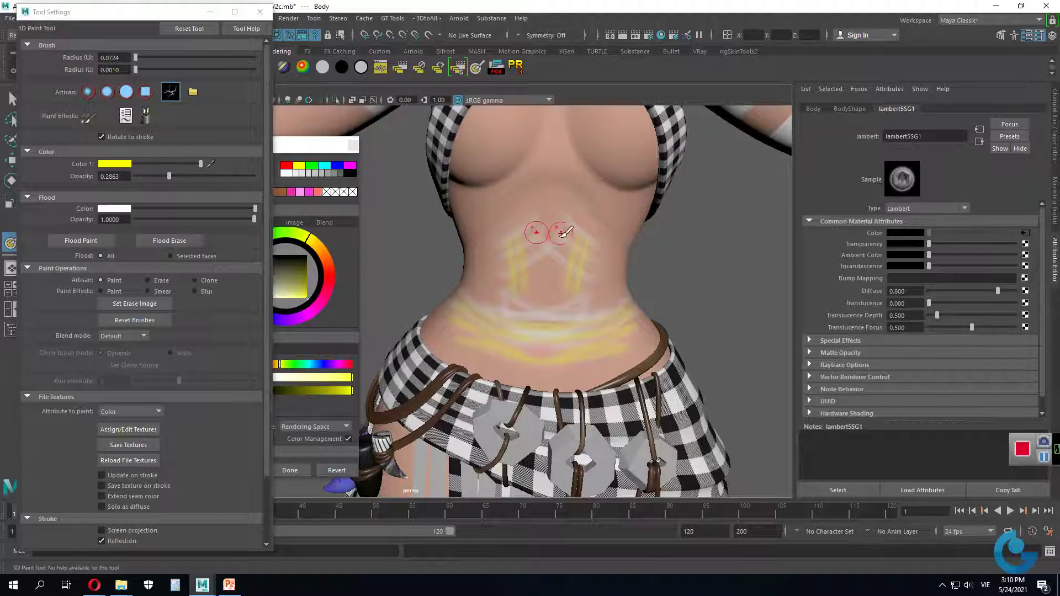
pyautogui.moveTo(547, 226); pyautogui.dragTo(546, 307)
pyautogui.moveTo(580, 243)
pyautogui.mouseDown()
pyautogui.moveTo(608, 270)
pyautogui.moveTo(588, 305)
pyautogui.moveTo(595, 338)
pyautogui.moveTo(608, 319)
pyautogui.moveTo(622, 332)
pyautogui.mouseUp()
pyautogui.scroll(-3, 597, 321)
# Step: Zoom in on the right hand to frame the thumb tip close-up
pyautogui.moveTo(661, 289)
pyautogui.keyDown('alt'); pyautogui.mouseDown(button='right')
pyautogui.moveTo(738, 419)
pyautogui.moveTo(511, 307)
pyautogui.moveTo(706, 344)
pyautogui.mouseUp(button='right'); pyautogui.keyUp('alt')
pyautogui.keyDown('alt'); pyautogui.moveTo(705, 343); pyautogui.dragTo(604, 344, button='middle'); pyautogui.keyUp('alt')
pyautogui.keyDown('alt'); pyautogui.moveTo(604, 344); pyautogui.dragTo(632, 344, button='right'); pyautogui.keyUp('alt')
pyautogui.keyDown('alt'); pyautogui.moveTo(632, 344); pyautogui.dragTo(567, 319, button='middle'); pyautogui.keyUp('alt')
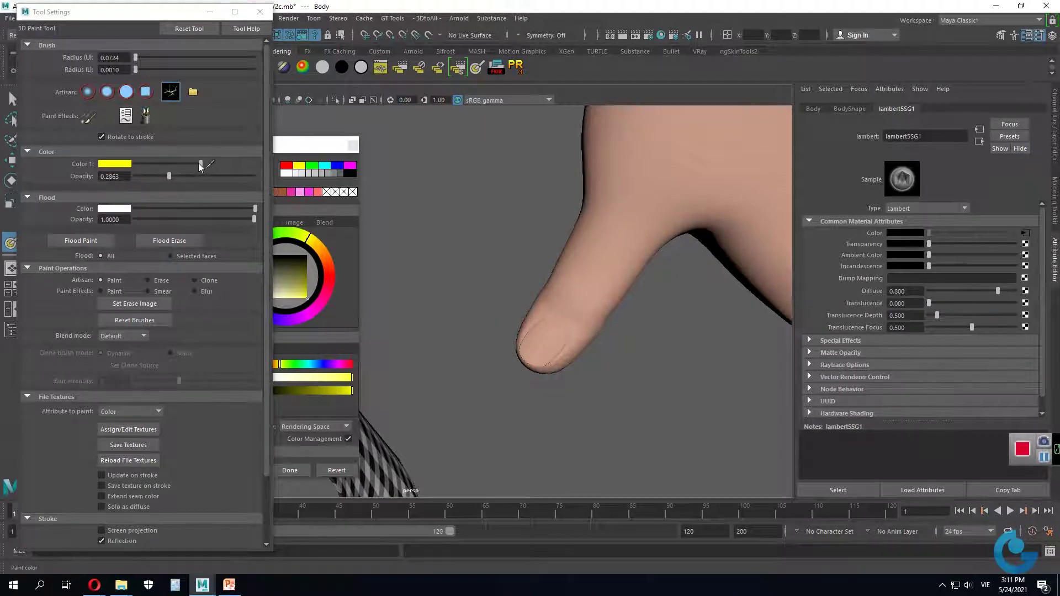
# Step: Keep yellow as the paint colour and shrink the brush radius to 0.0270
pyautogui.click(129, 163)
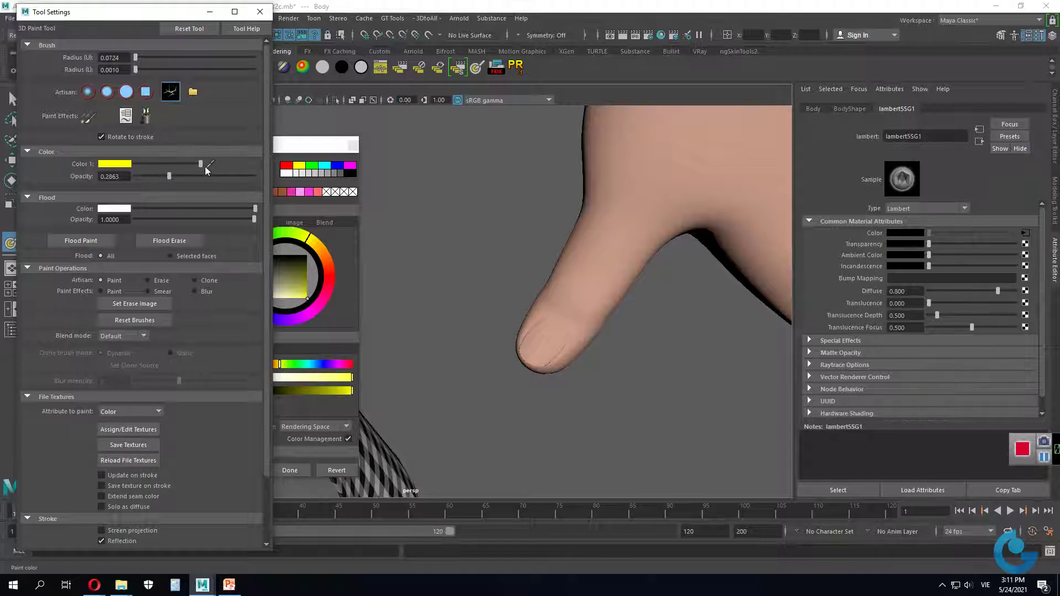
pyautogui.moveTo(200, 164); pyautogui.dragTo(180, 165)
pyautogui.moveTo(285, 143); pyautogui.dragTo(344, 122)
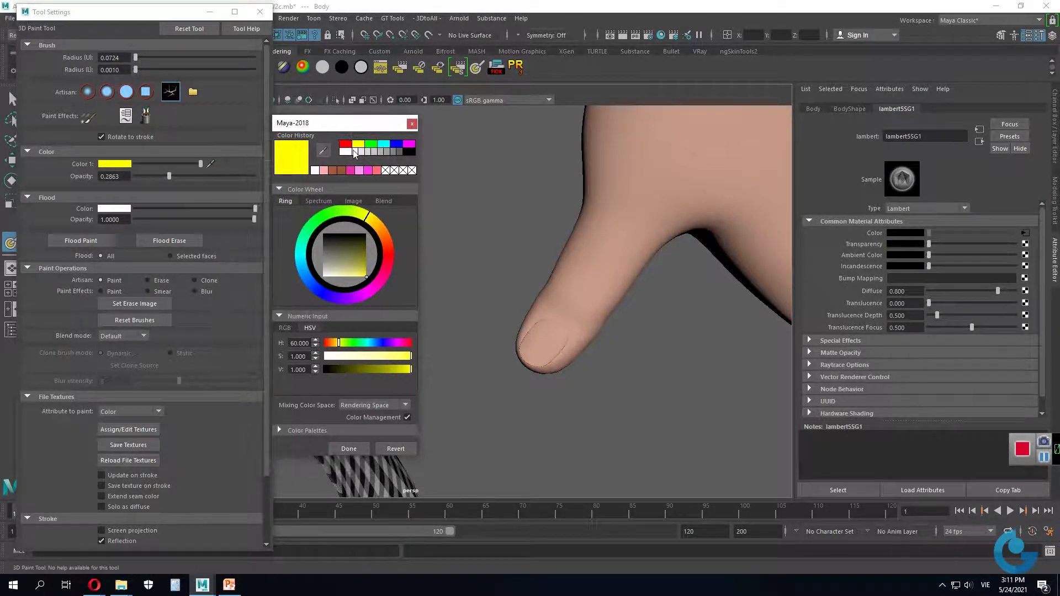
pyautogui.click(344, 153)
pyautogui.click(412, 123)
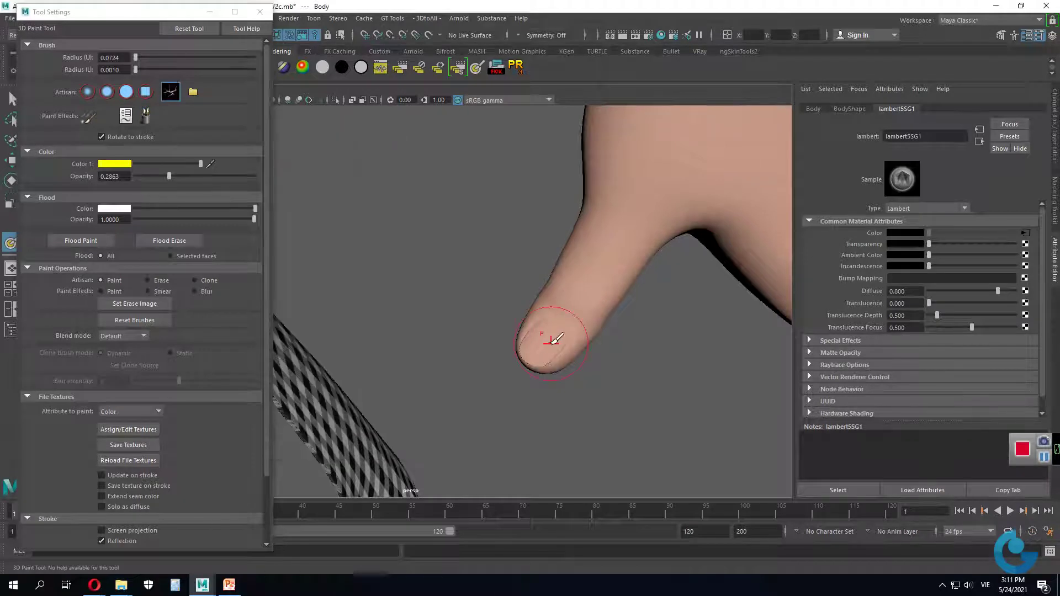
pyautogui.moveTo(556, 328)
pyautogui.mouseDown()
pyautogui.moveTo(551, 336)
pyautogui.moveTo(564, 345)
pyautogui.mouseUp()
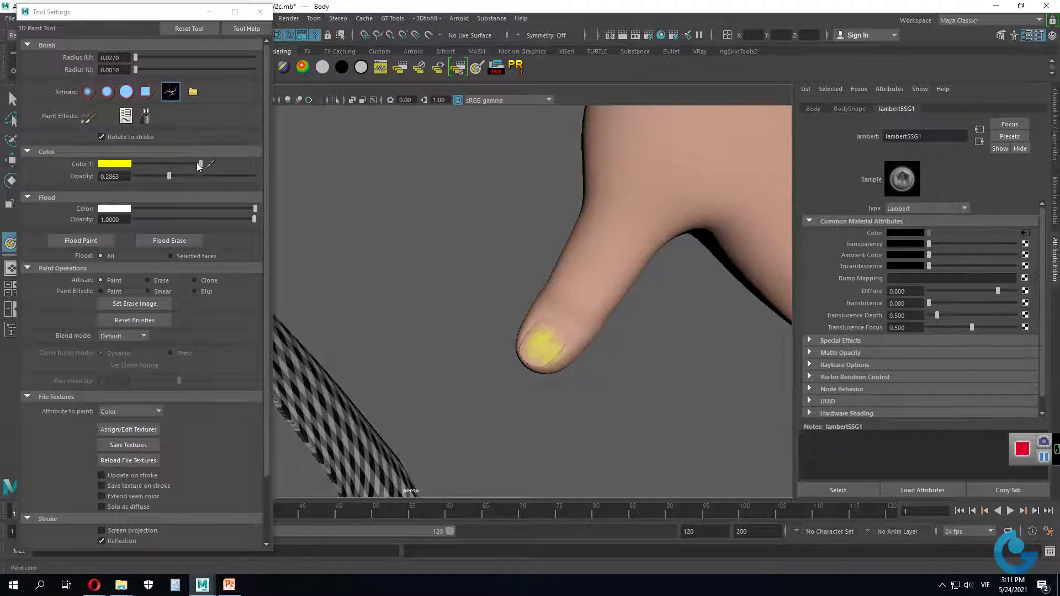
# Step: Switch the paint colour to white and paint the nail on the thumb tip
pyautogui.click(123, 165)
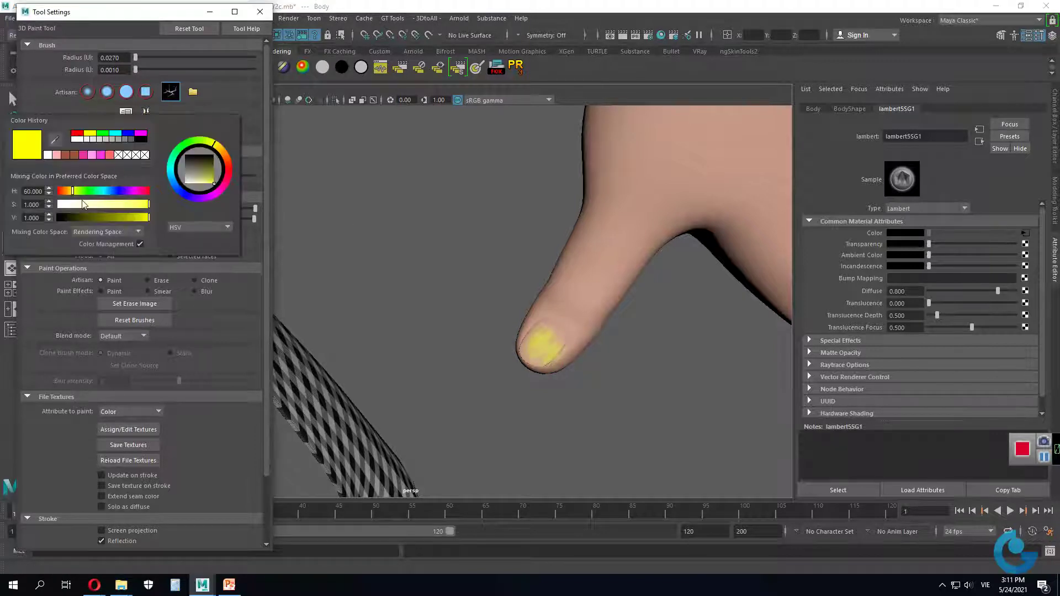
pyautogui.moveTo(84, 205); pyautogui.dragTo(35, 201)
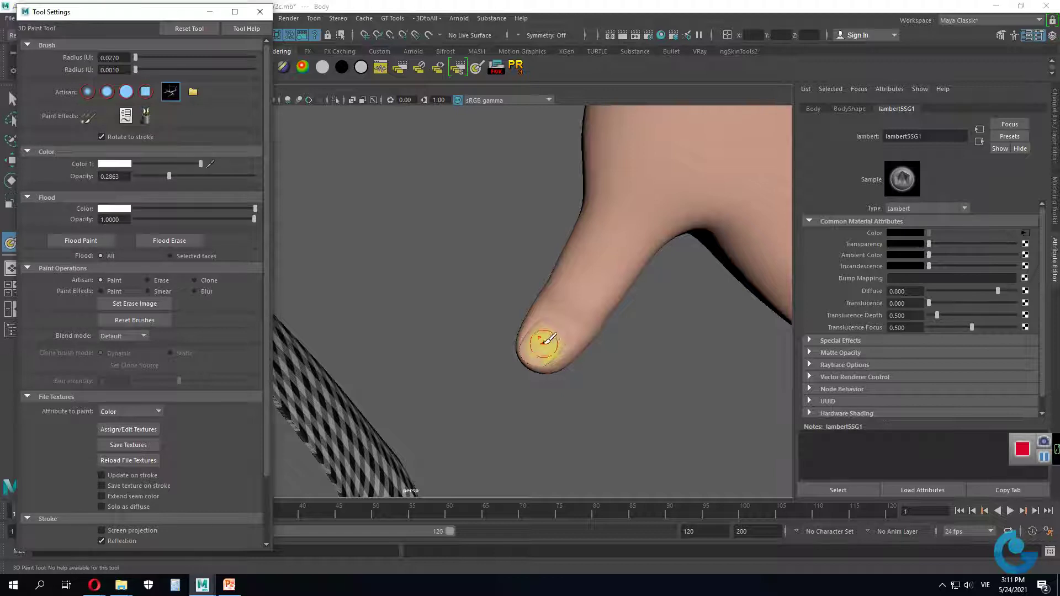
pyautogui.moveTo(545, 341)
pyautogui.mouseDown()
pyautogui.moveTo(545, 328)
pyautogui.moveTo(546, 354)
pyautogui.mouseUp()
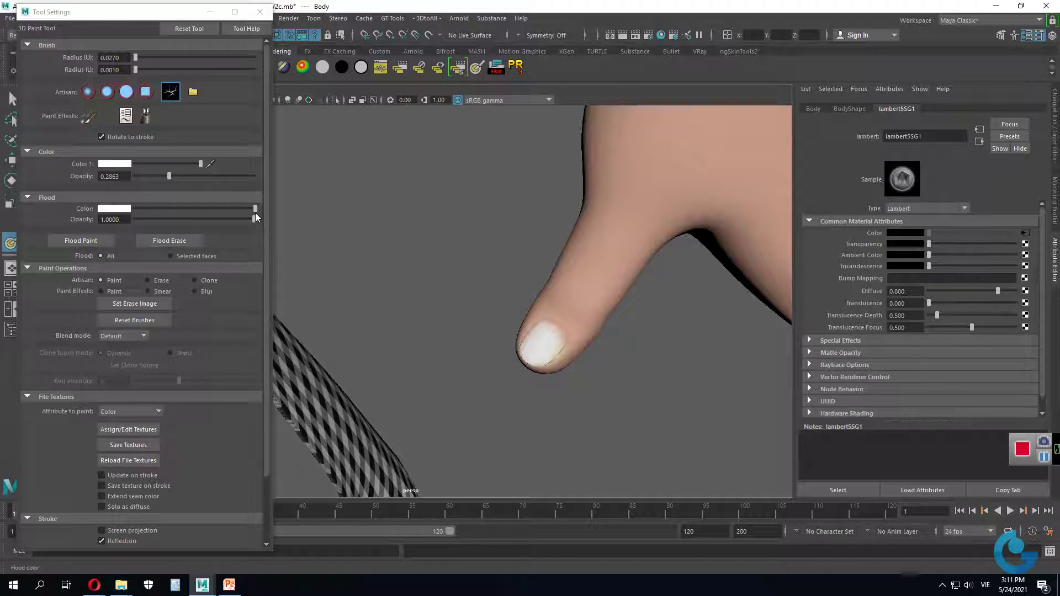
# Step: Switch the paint effect to Blur with Color as the painted attribute
pyautogui.click(204, 290)
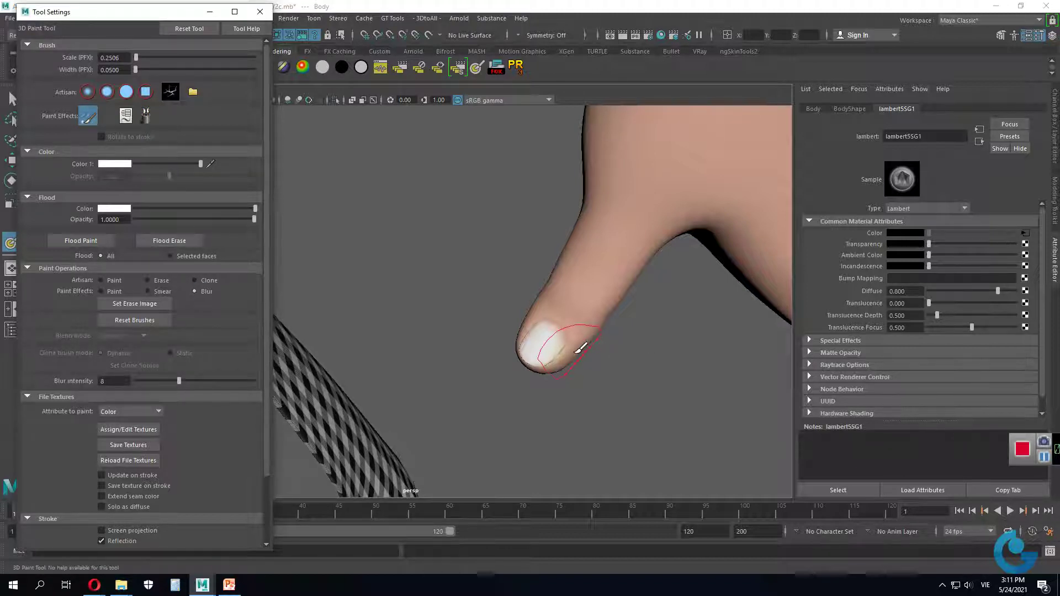
pyautogui.click(592, 287)
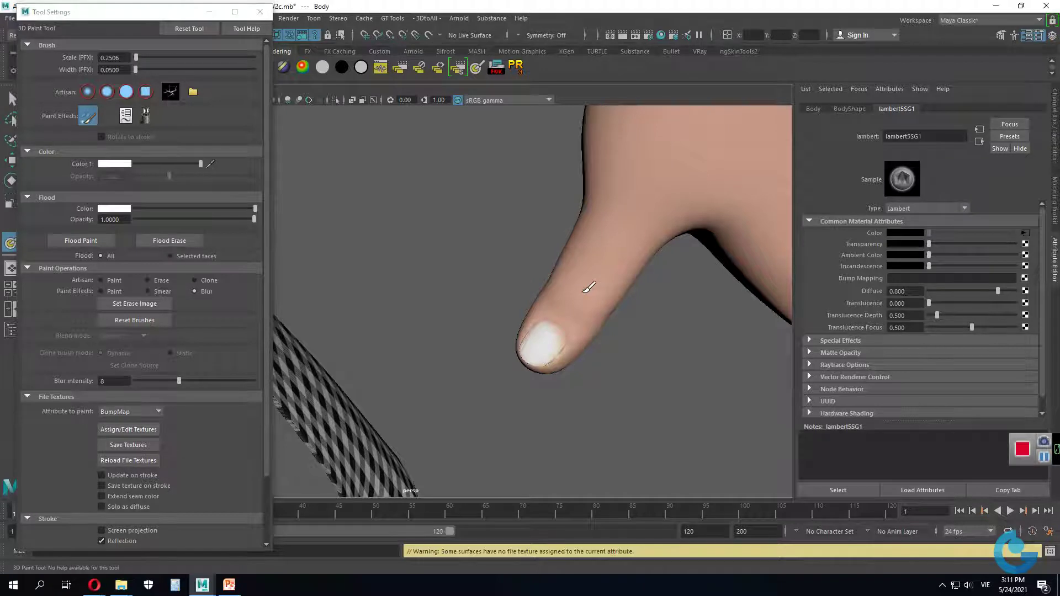
pyautogui.click(130, 412)
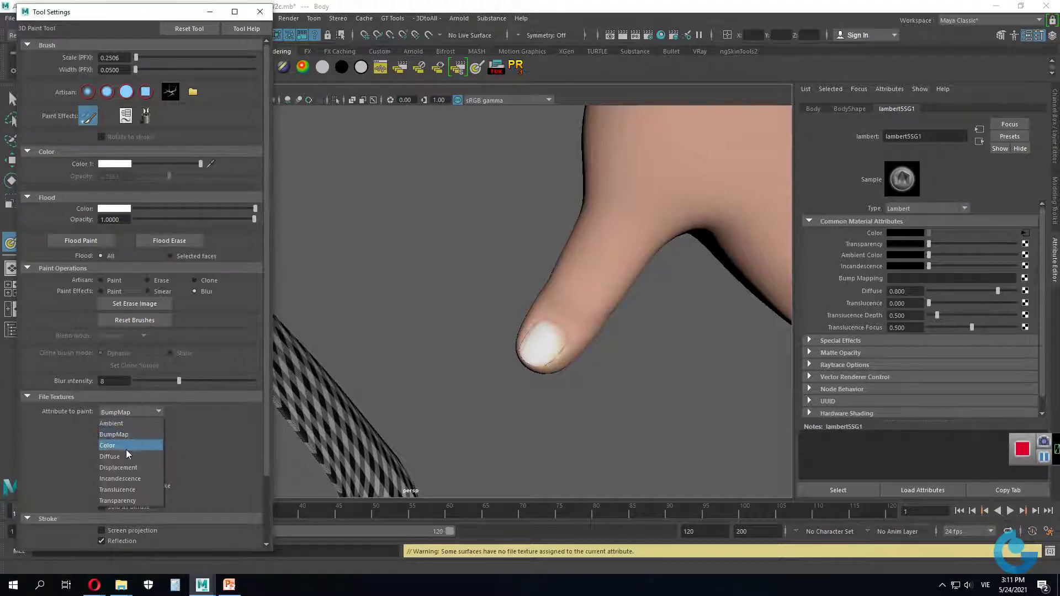
pyautogui.click(193, 428)
pyautogui.click(602, 255)
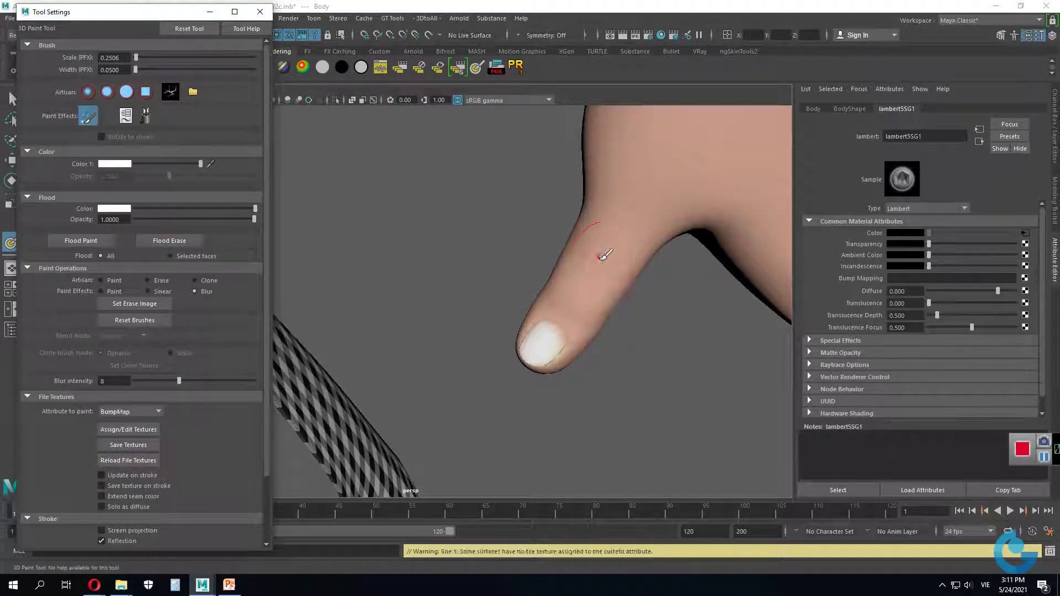
pyautogui.click(131, 412)
pyautogui.click(119, 446)
# Step: Shrink the blur brush to 0.0909, blur the nail edges, and lower flood opacity to 0.2039
pyautogui.press('b')
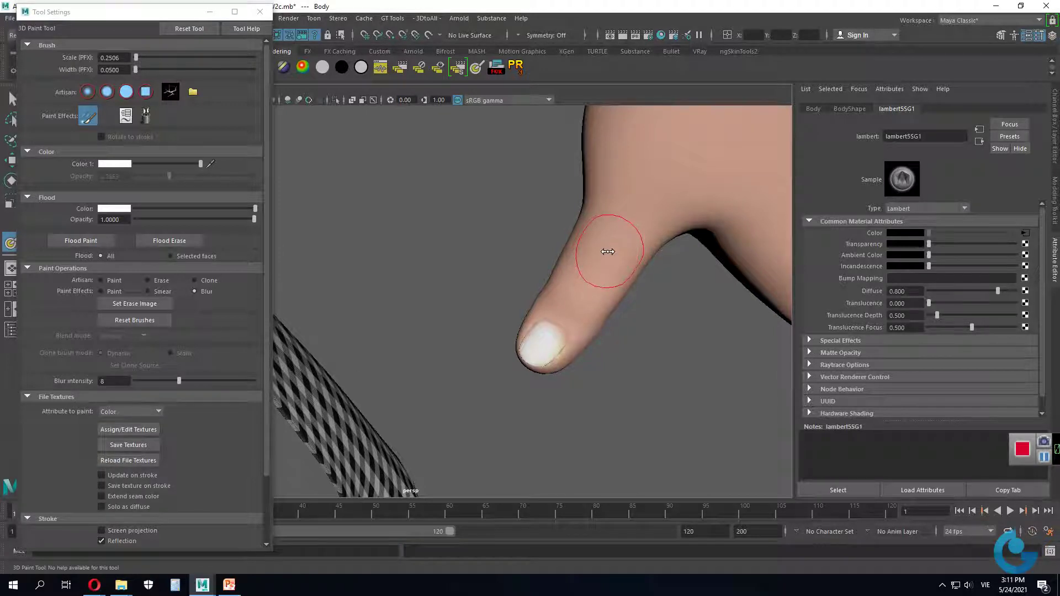
pyautogui.moveTo(608, 251); pyautogui.dragTo(567, 269)
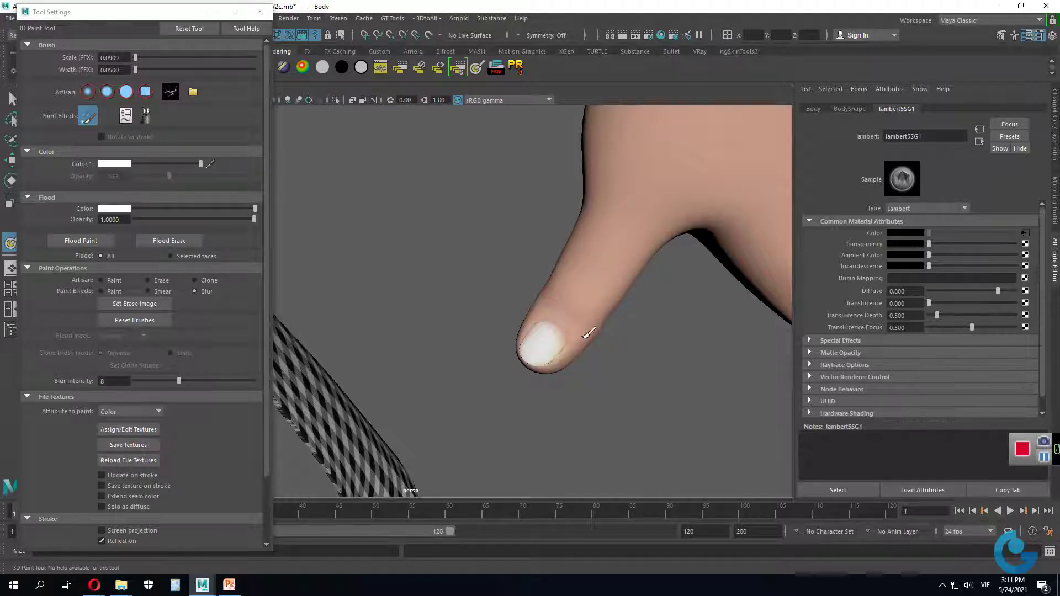
pyautogui.moveTo(578, 351)
pyautogui.mouseDown()
pyautogui.moveTo(541, 354)
pyautogui.moveTo(540, 320)
pyautogui.moveTo(564, 315)
pyautogui.mouseUp()
pyautogui.hotkey('ctrl', 'z')
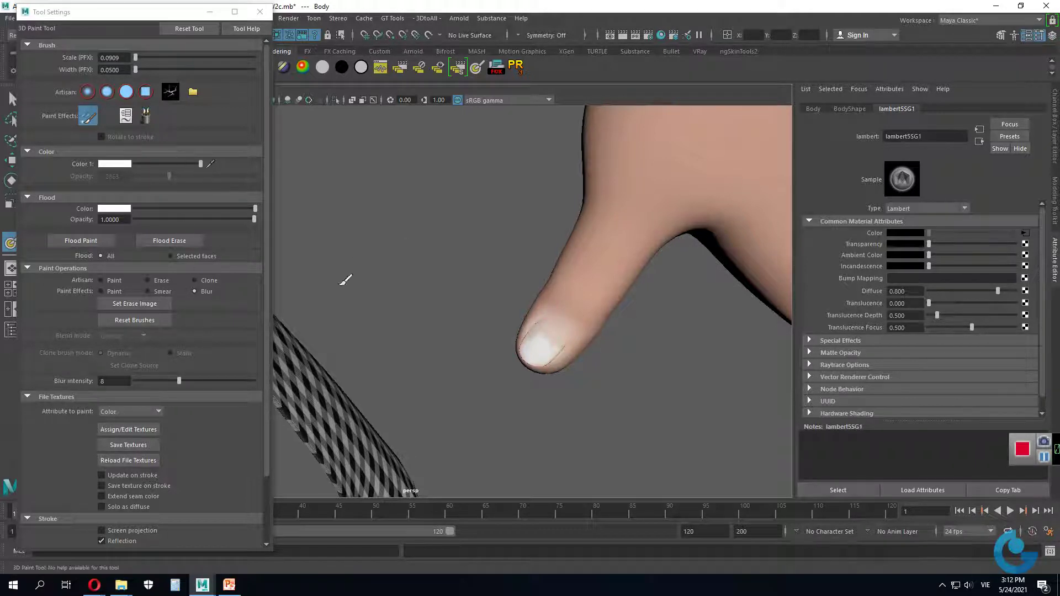
pyautogui.moveTo(244, 220); pyautogui.dragTo(159, 220)
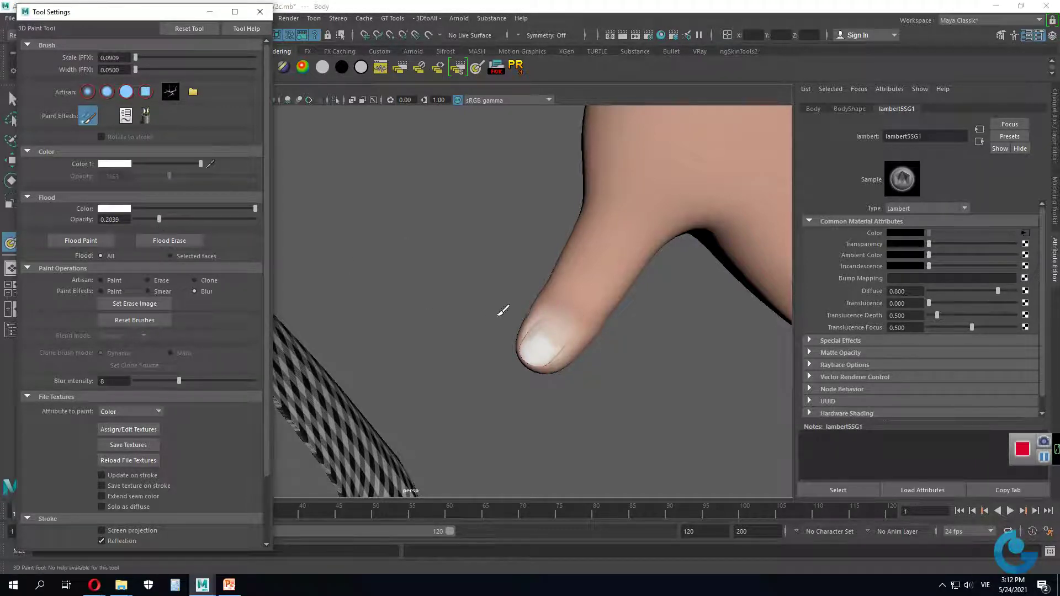
pyautogui.moveTo(544, 331)
pyautogui.mouseDown()
pyautogui.moveTo(575, 343)
pyautogui.moveTo(495, 395)
pyautogui.mouseUp()
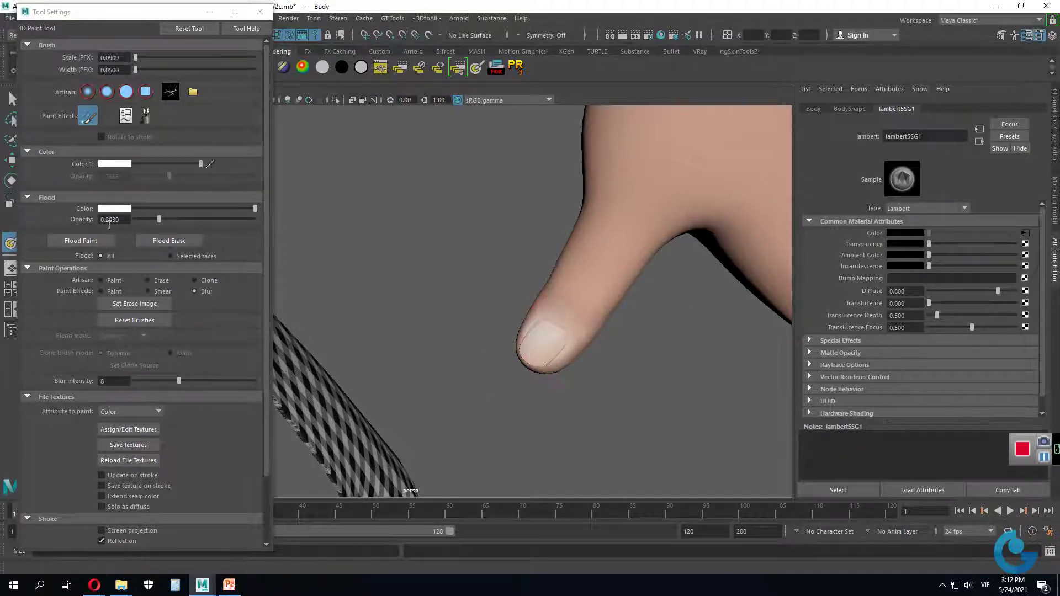
# Step: Return to Paint mode, tint the thumbnail pale pink at opacity 0.1843
pyautogui.click(118, 164)
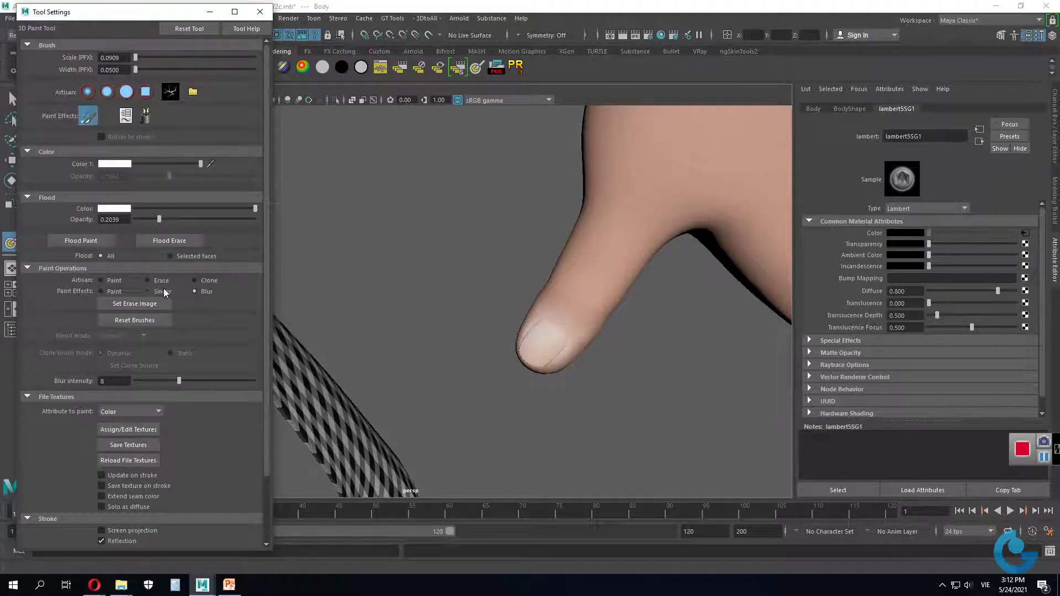
pyautogui.click(112, 282)
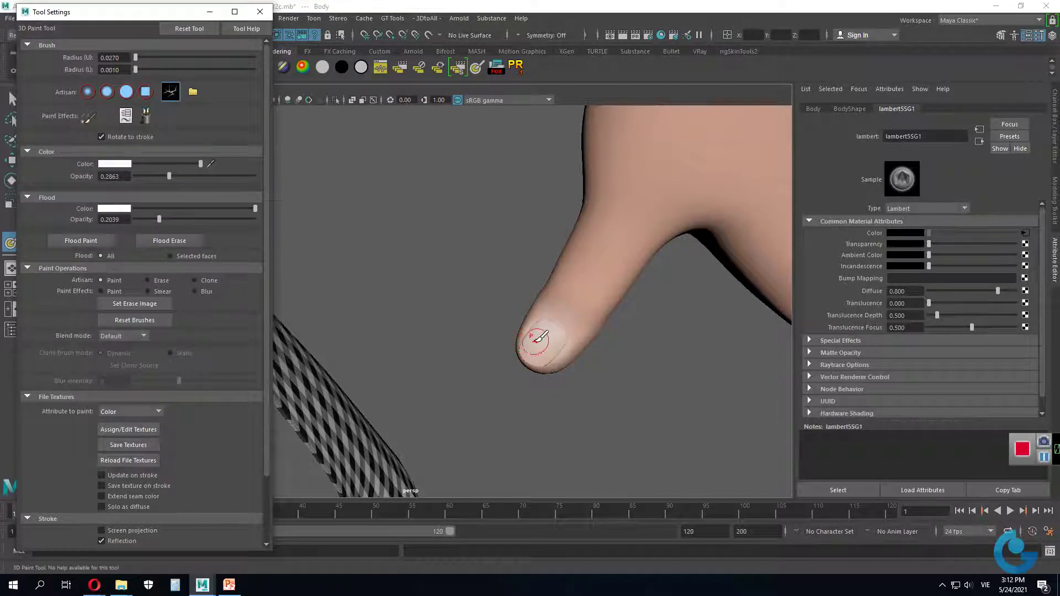
pyautogui.click(119, 164)
pyautogui.click(55, 156)
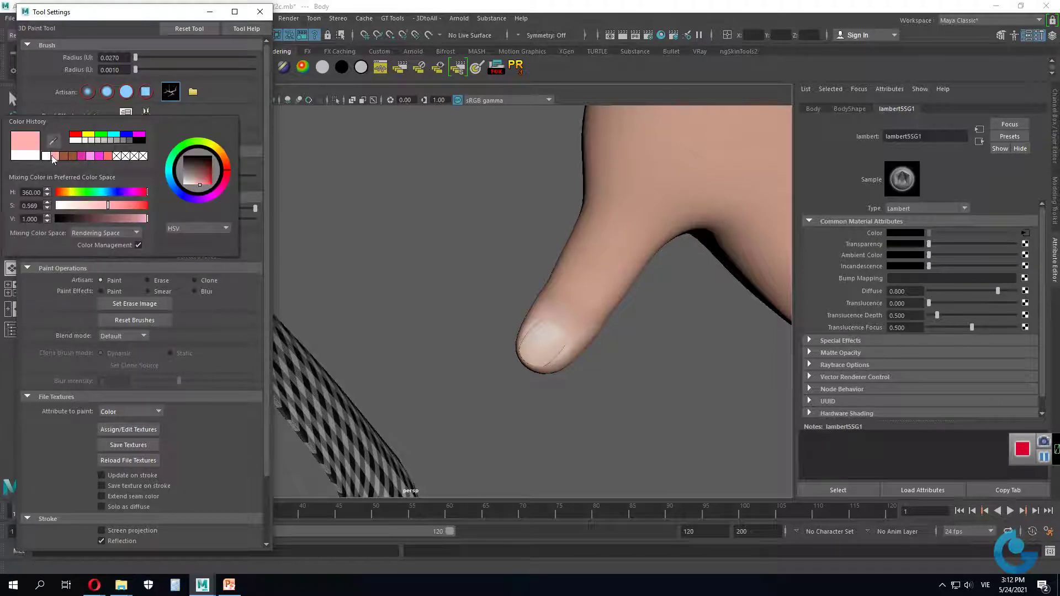
pyautogui.click(109, 205)
pyautogui.moveTo(110, 206); pyautogui.dragTo(75, 206)
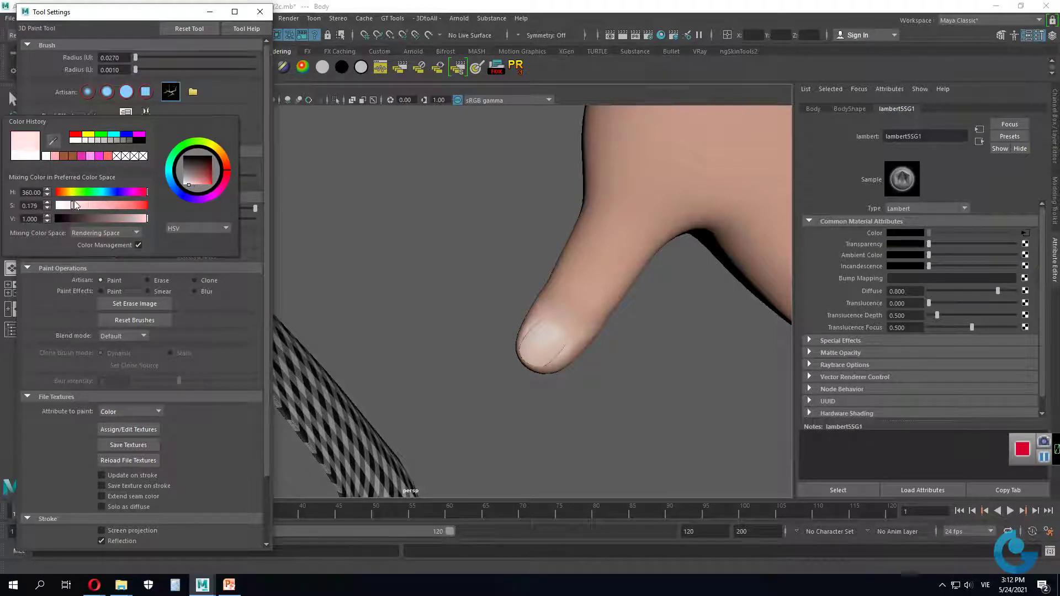
pyautogui.moveTo(171, 174); pyautogui.dragTo(158, 174)
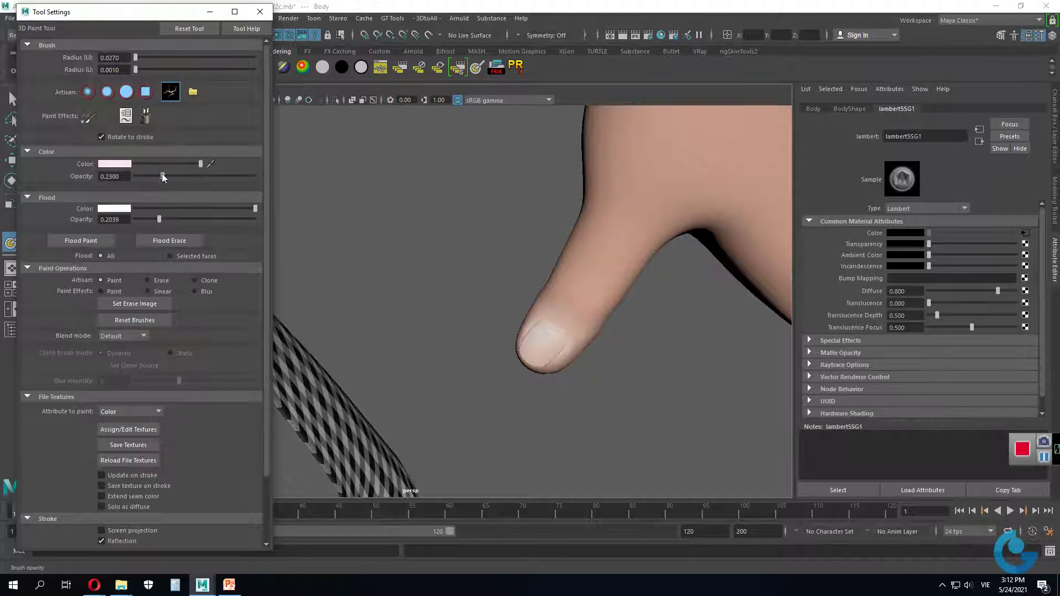
pyautogui.moveTo(548, 340); pyautogui.dragTo(538, 359)
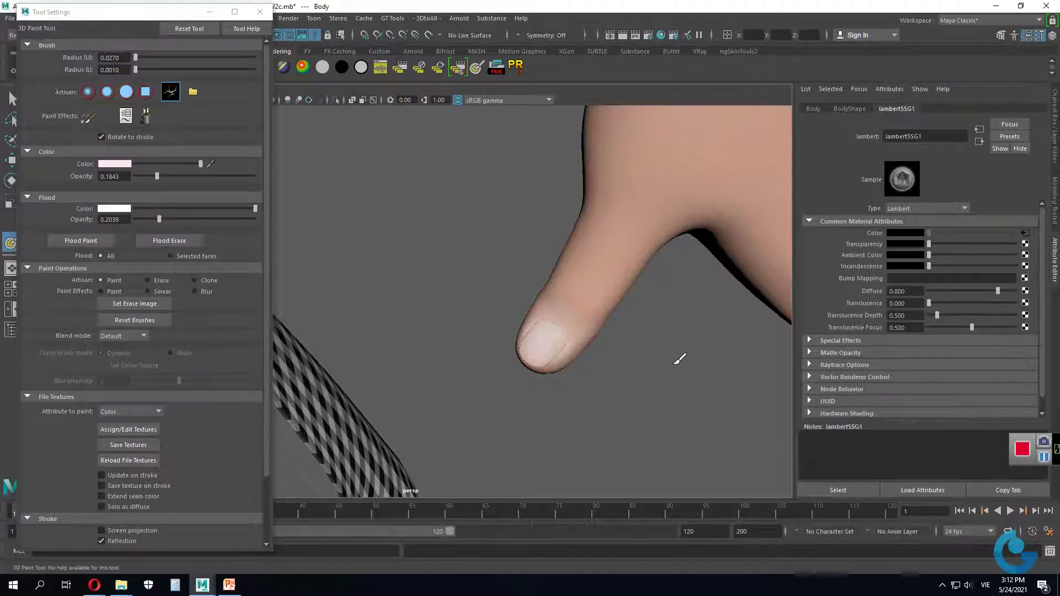
pyautogui.scroll(-5, 723, 355)
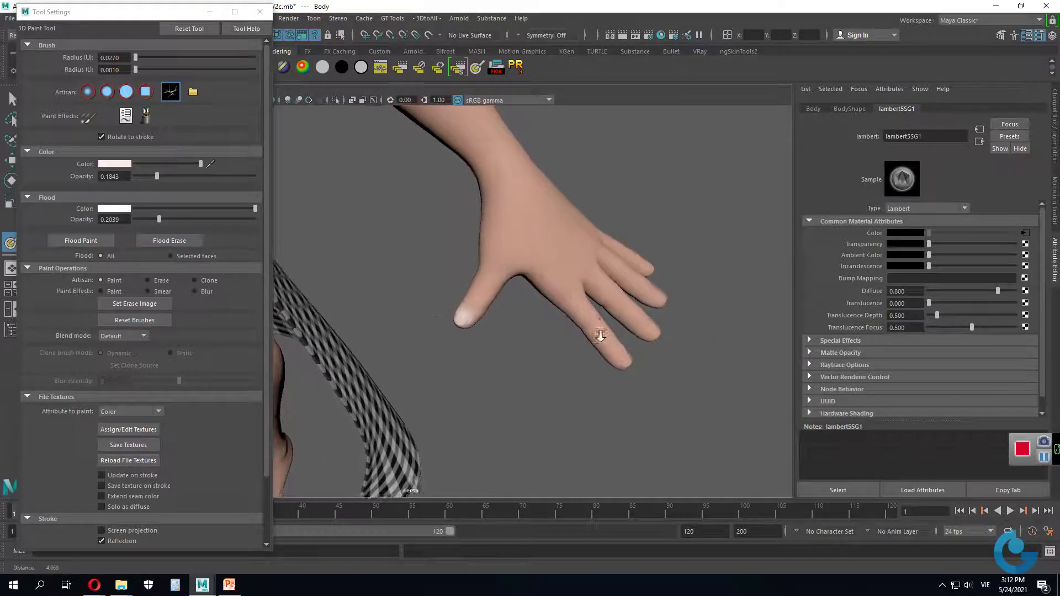
# Step: Dolly out and orbit until the whole painted figure is seen from the front
pyautogui.moveTo(599, 338)
pyautogui.keyDown('alt'); pyautogui.mouseDown()
pyautogui.moveTo(641, 347)
pyautogui.moveTo(575, 300)
pyautogui.moveTo(542, 308)
pyautogui.moveTo(610, 284)
pyautogui.moveTo(701, 336)
pyautogui.moveTo(542, 295)
pyautogui.moveTo(607, 307)
pyautogui.mouseUp(); pyautogui.keyUp('alt')
pyautogui.scroll(3, 569, 368)
pyautogui.scroll(3, 569, 367)
pyautogui.scroll(2, 569, 367)
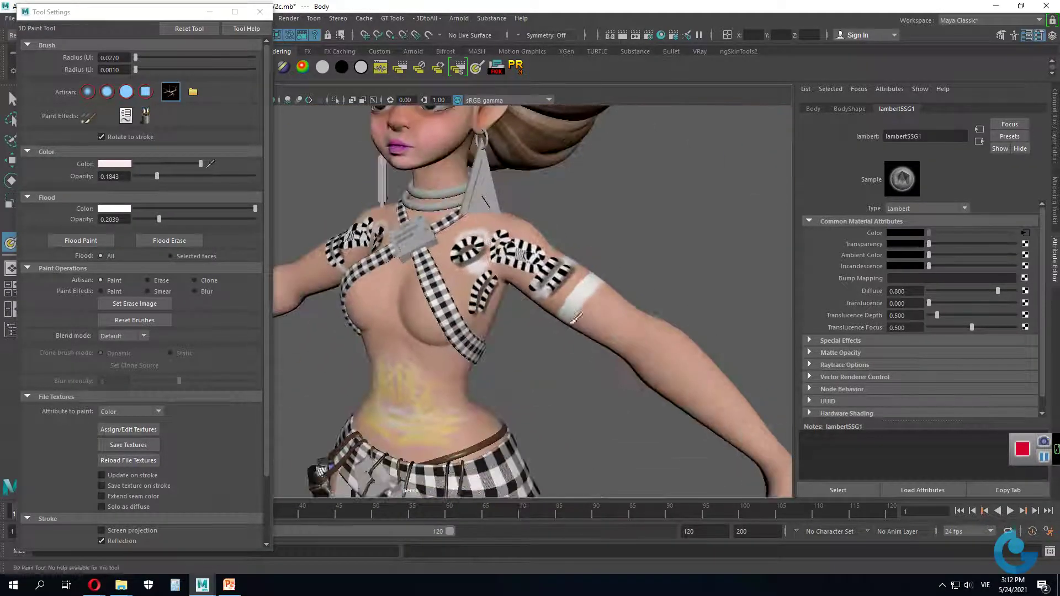
pyautogui.moveTo(569, 367)
pyautogui.keyDown('alt'); pyautogui.mouseDown()
pyautogui.moveTo(587, 286)
pyautogui.moveTo(540, 304)
pyautogui.moveTo(622, 343)
pyautogui.moveTo(540, 386)
pyautogui.moveTo(557, 314)
pyautogui.moveTo(635, 339)
pyautogui.mouseUp(); pyautogui.keyUp('alt')
pyautogui.scroll(-3, 587, 286)
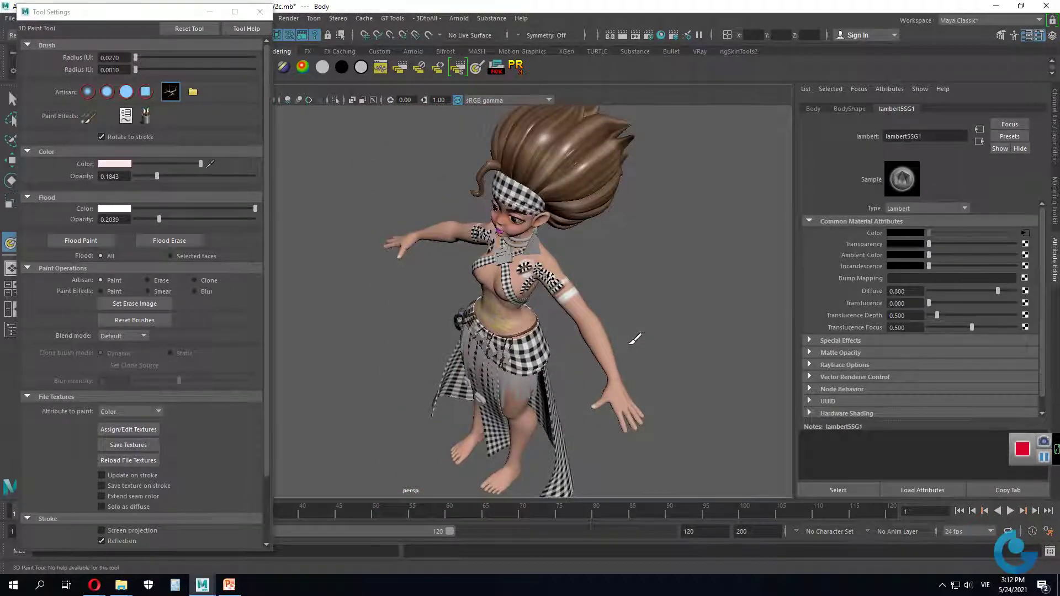
pyautogui.moveTo(605, 317)
pyautogui.keyDown('alt'); pyautogui.mouseDown()
pyautogui.moveTo(620, 360)
pyautogui.moveTo(634, 350)
pyautogui.mouseUp(); pyautogui.keyUp('alt')
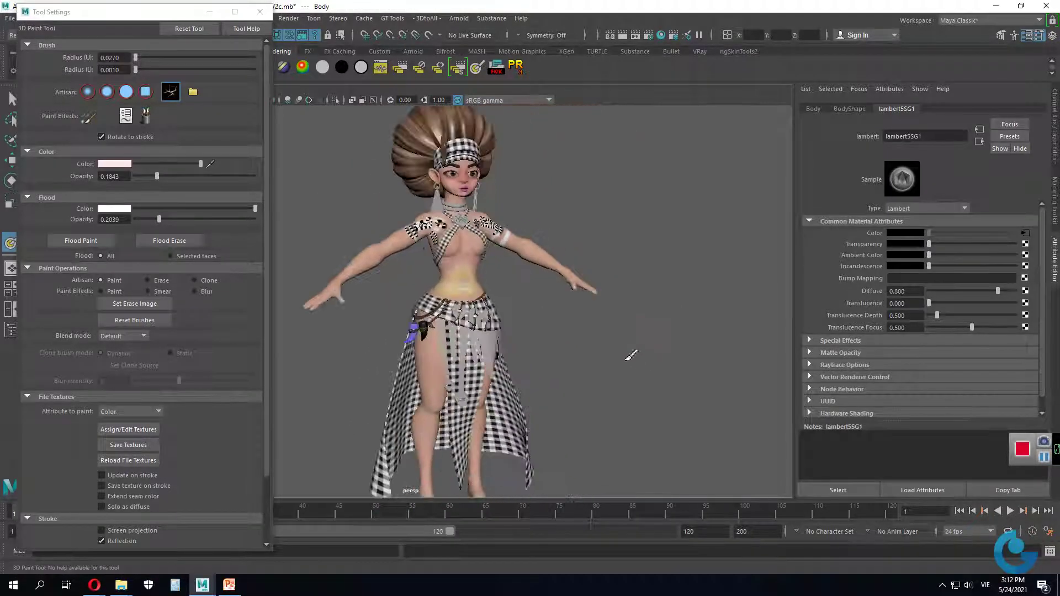